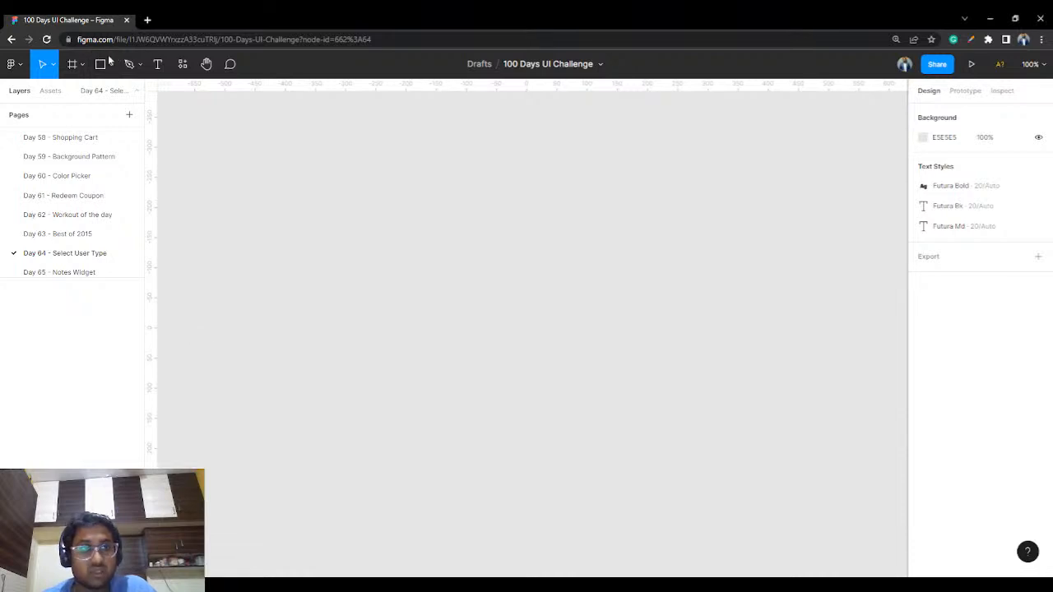
Create a new frame on the Day 64 page using the Surface Pro 8 tablet preset.
{"action": "left_click", "coordinate": [82, 66]}
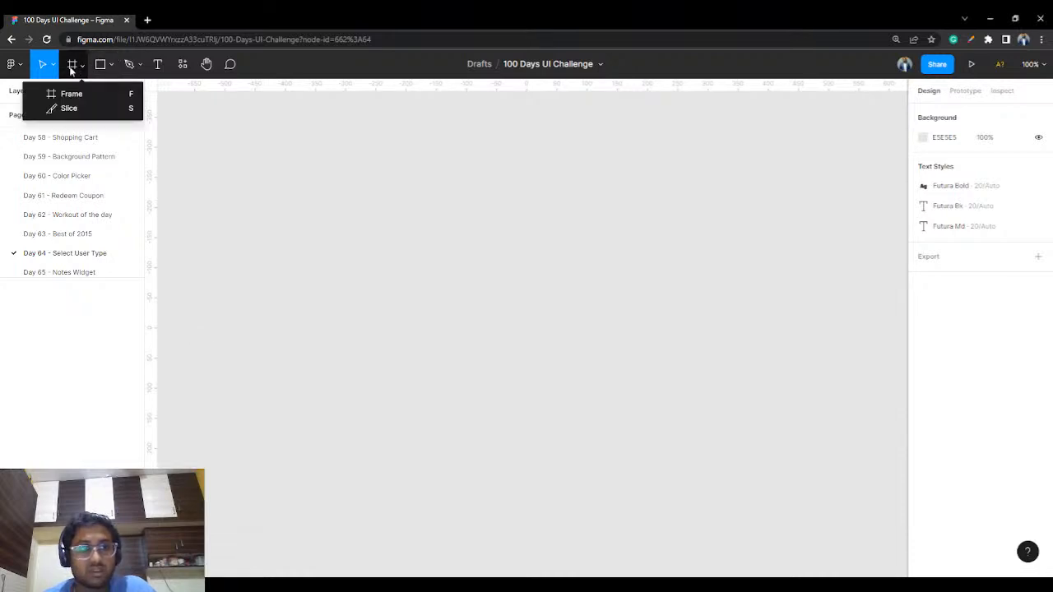
{"action": "left_click", "coordinate": [73, 67]}
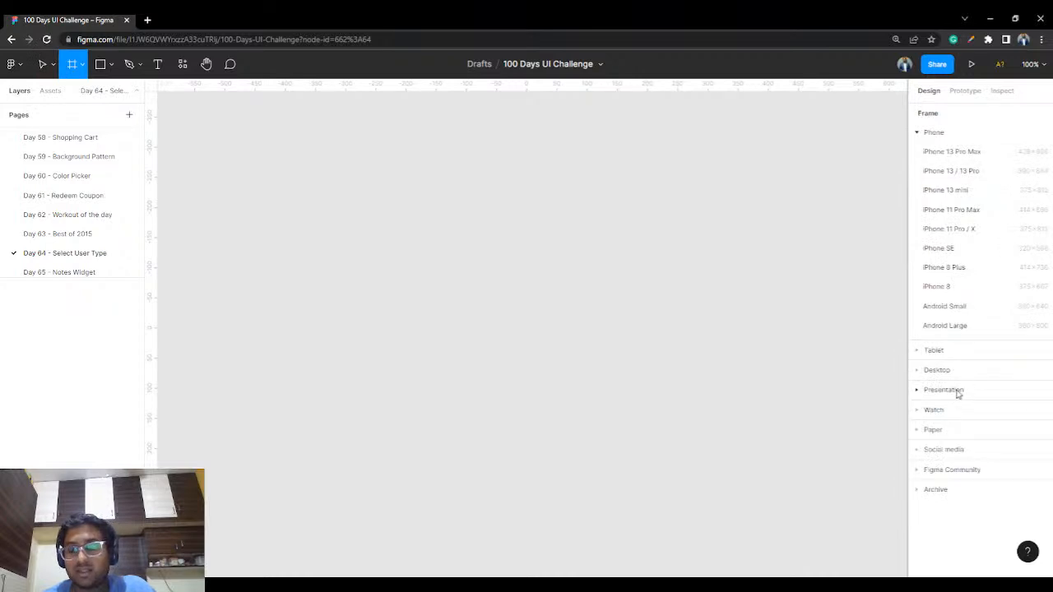
{"action": "left_click", "coordinate": [969, 348]}
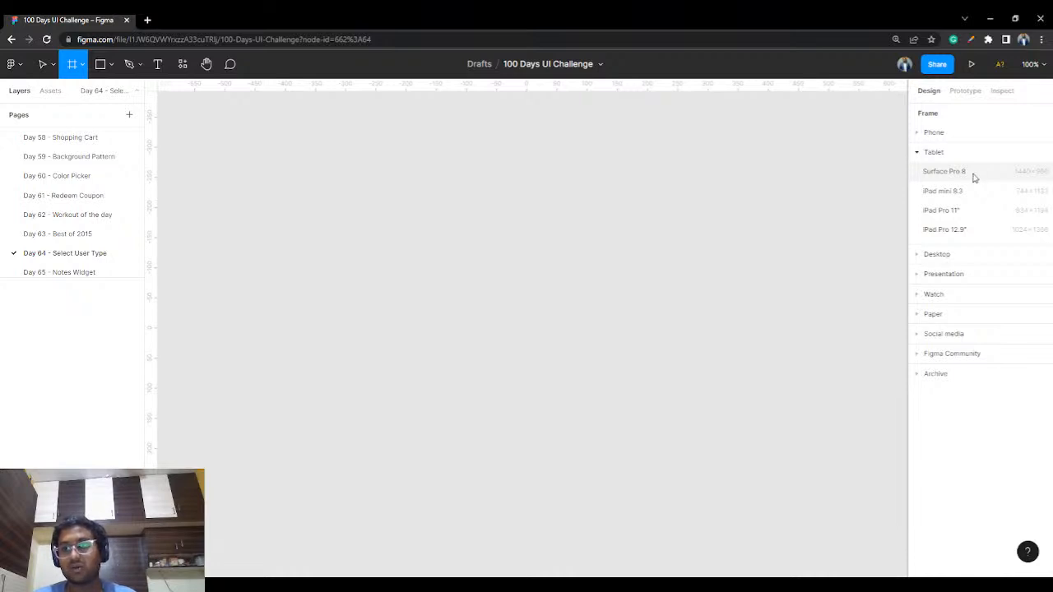
{"action": "left_click", "coordinate": [946, 171]}
{"action": "left_click", "coordinate": [965, 91]}
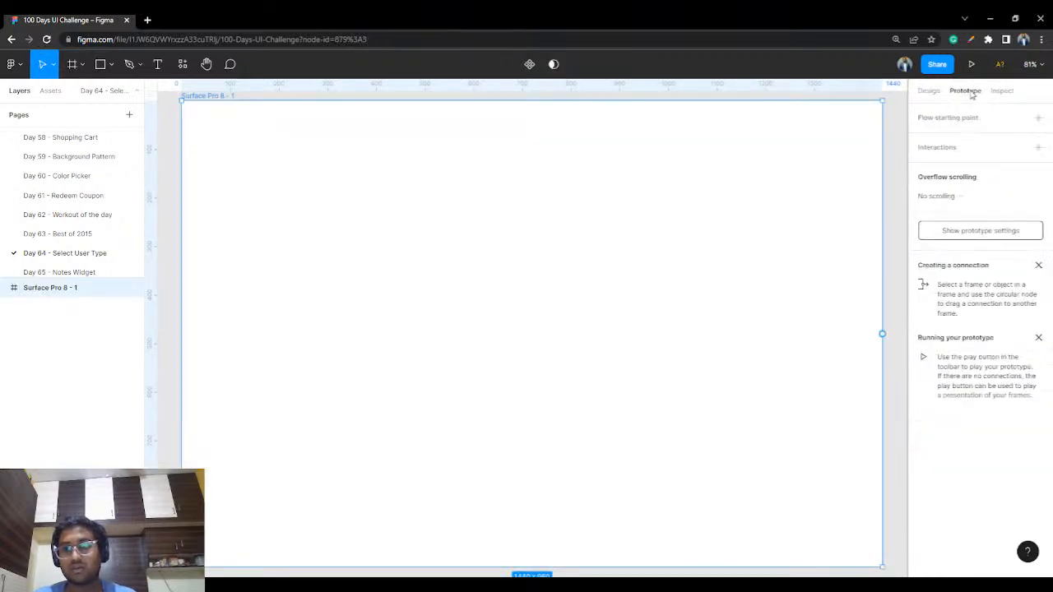
{"action": "left_click", "coordinate": [901, 145]}
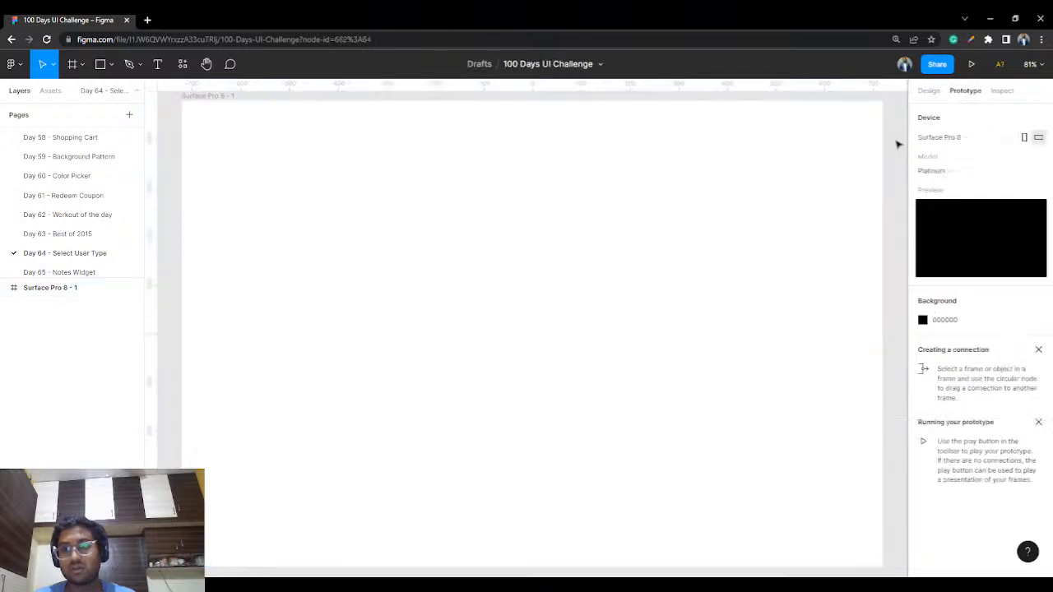
{"action": "left_click", "coordinate": [928, 90]}
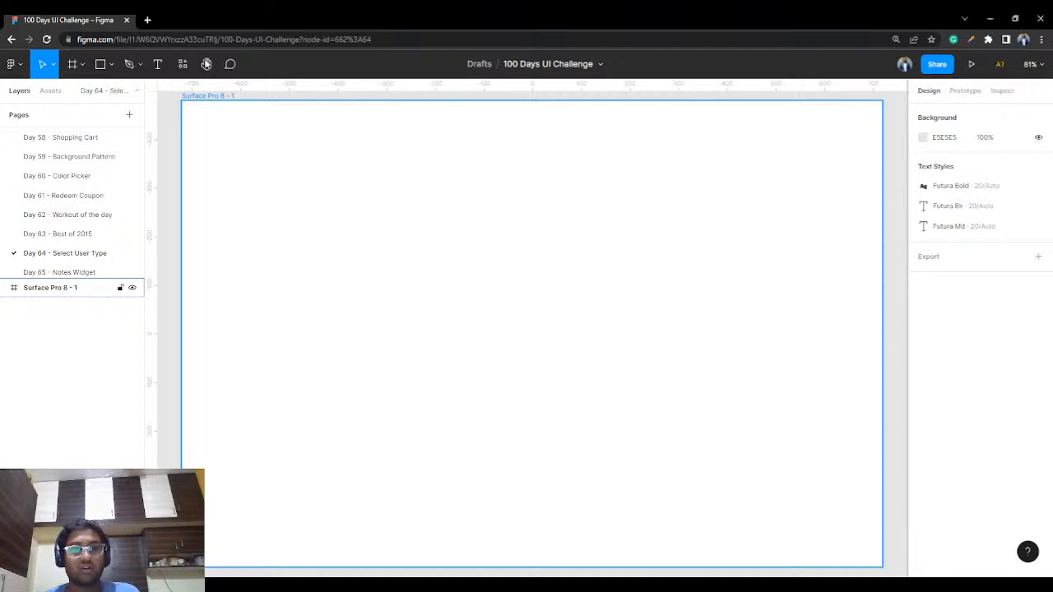
{"action": "left_click", "coordinate": [169, 118]}
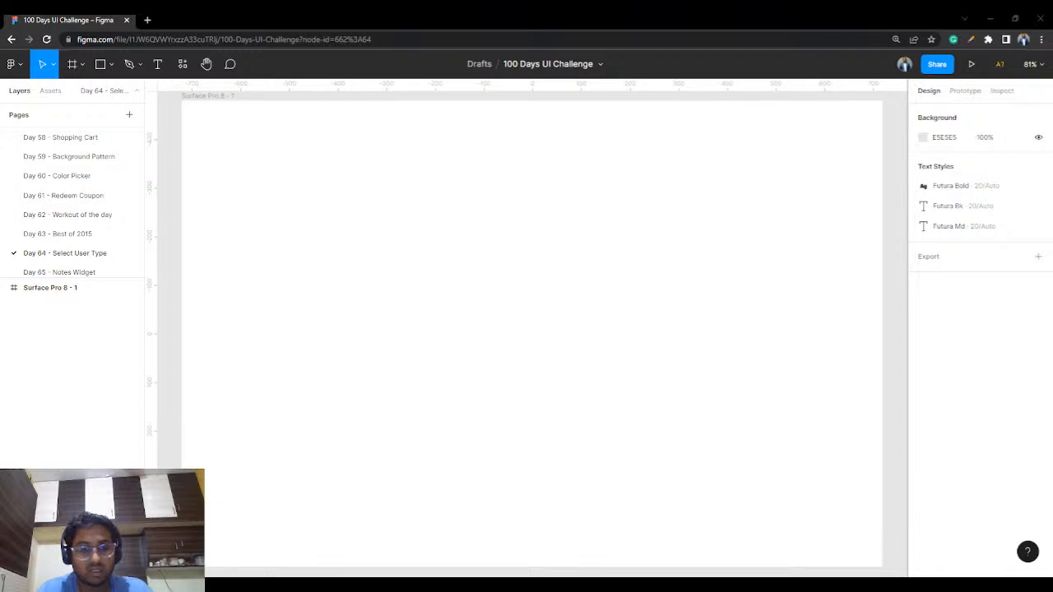
Open Color Hunt's pastel palettes page, colorhunt.co/palettes/pastel, in a new browser tab.
{"action": "left_click", "coordinate": [147, 21]}
{"action": "type", "text": "colorhunt.co/palettes/pastel"}
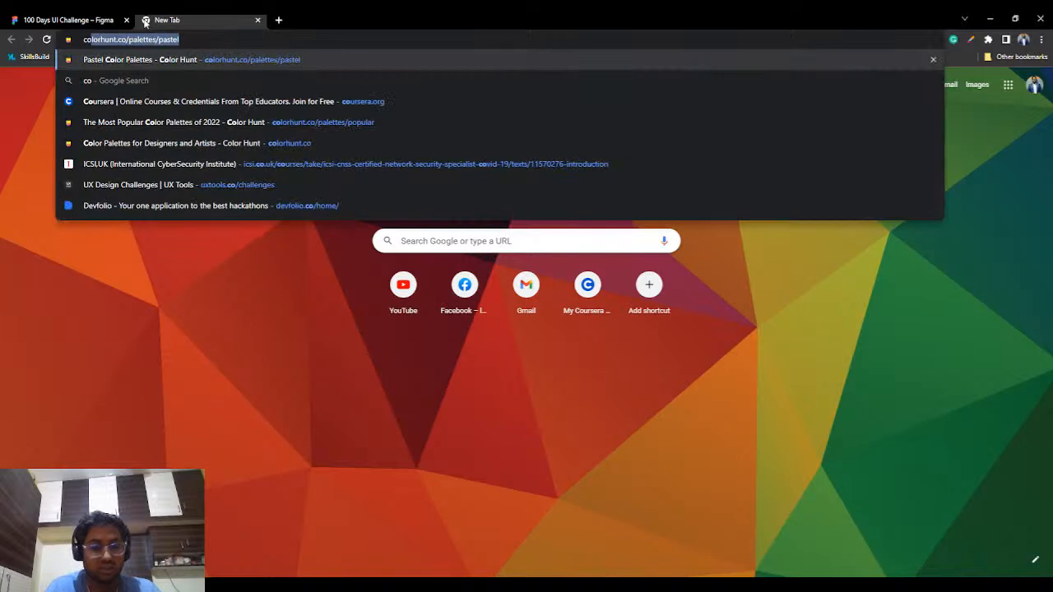
{"action": "key", "text": "Return"}
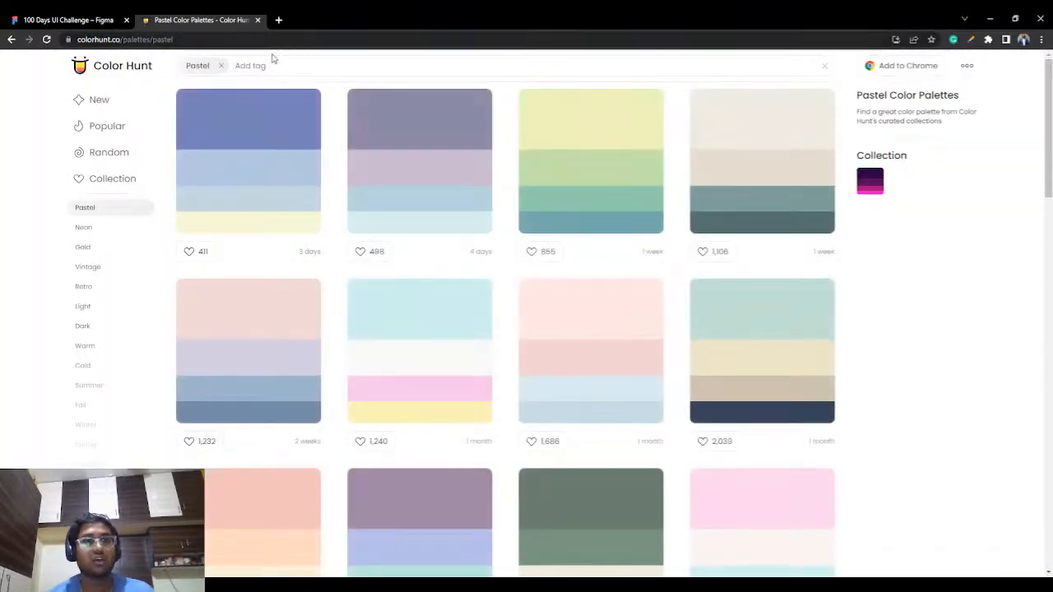
Remove the Pastel filter, search the palettes for "royal" and choose the related Gold collection.
{"action": "left_click", "coordinate": [222, 66]}
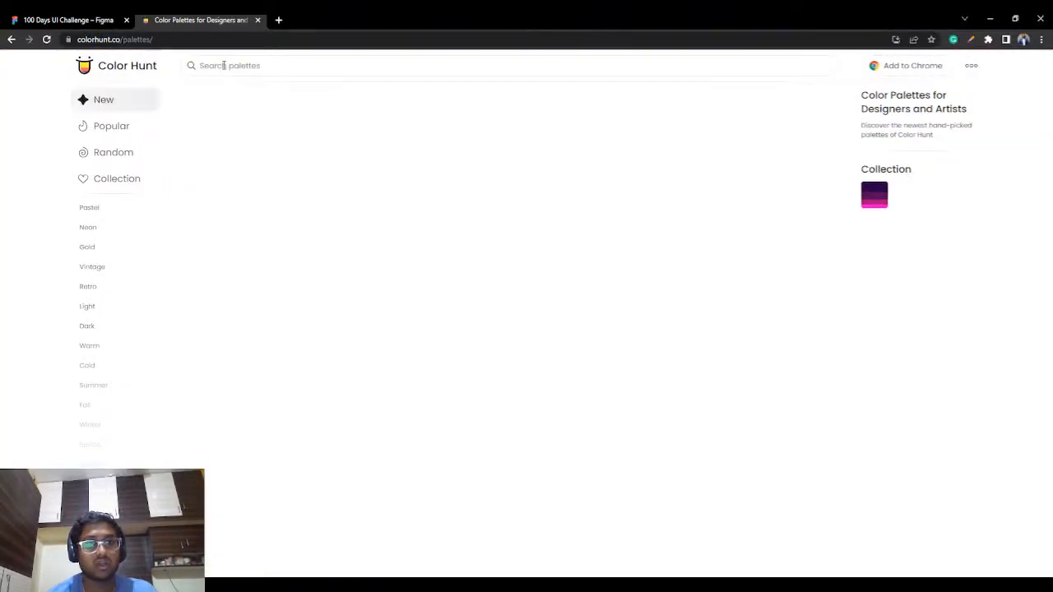
{"action": "type", "text": "royal"}
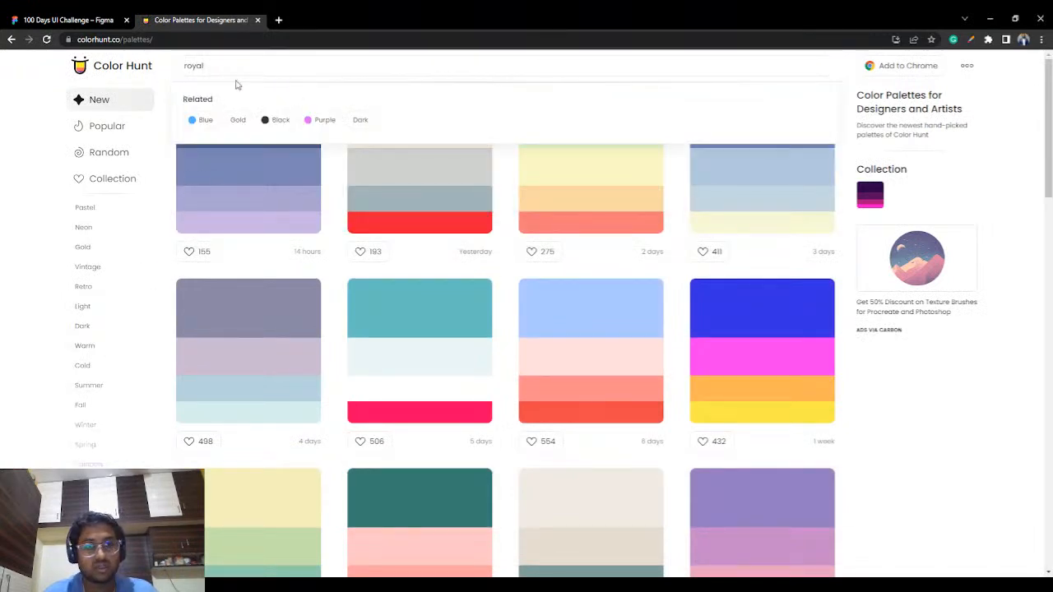
{"action": "left_click", "coordinate": [238, 121]}
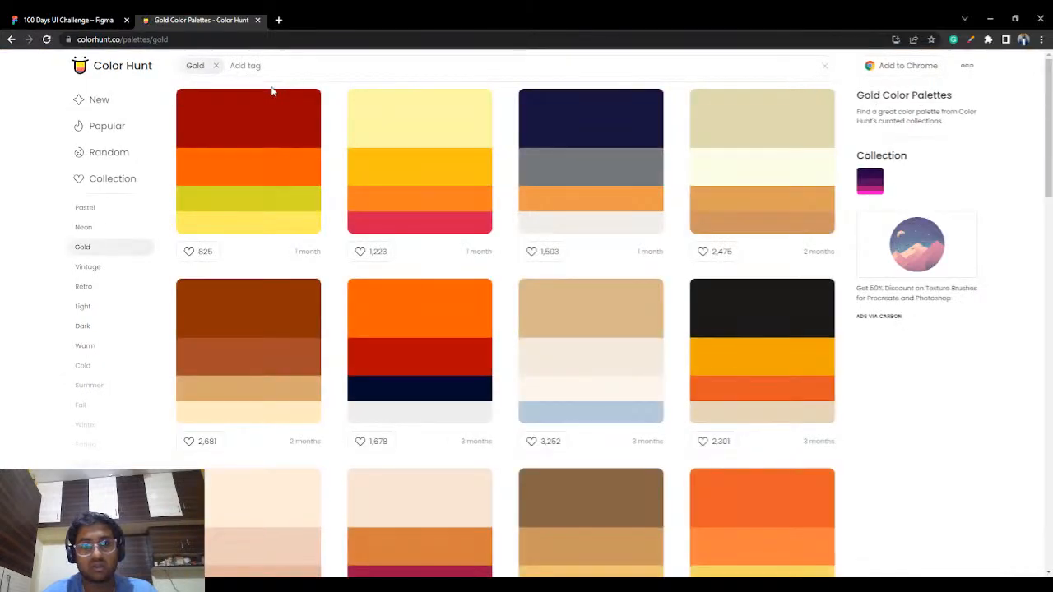
Copy the dark maroon 310B0B from a gold palette and try it as the Surface Pro 8 frame's fill in Figma.
{"action": "scroll", "coordinate": [734, 316], "scroll_direction": "down", "scroll_amount": 2}
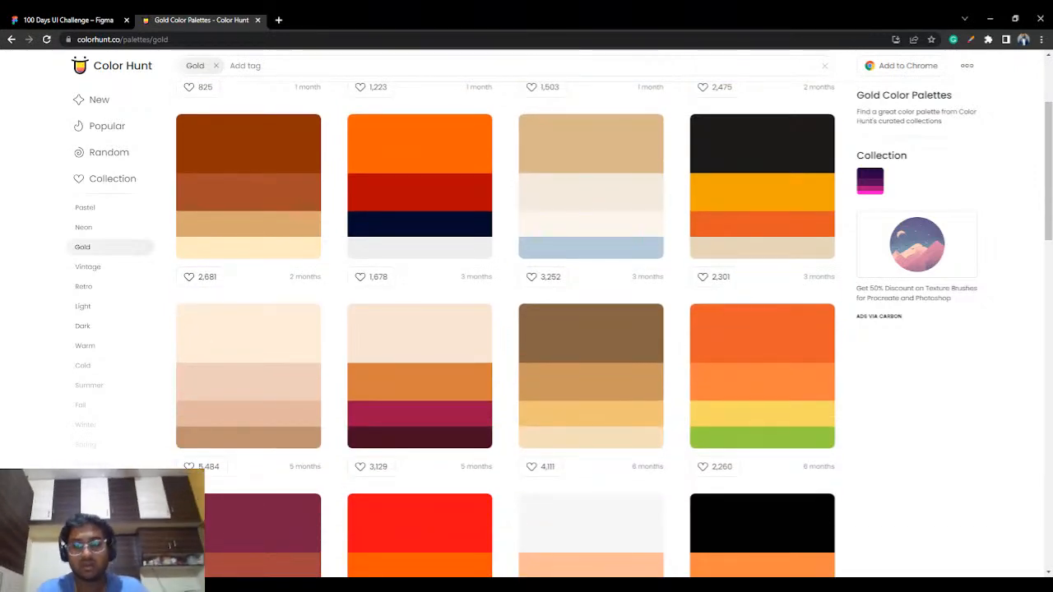
{"action": "scroll", "coordinate": [734, 483], "scroll_direction": "down", "scroll_amount": 2}
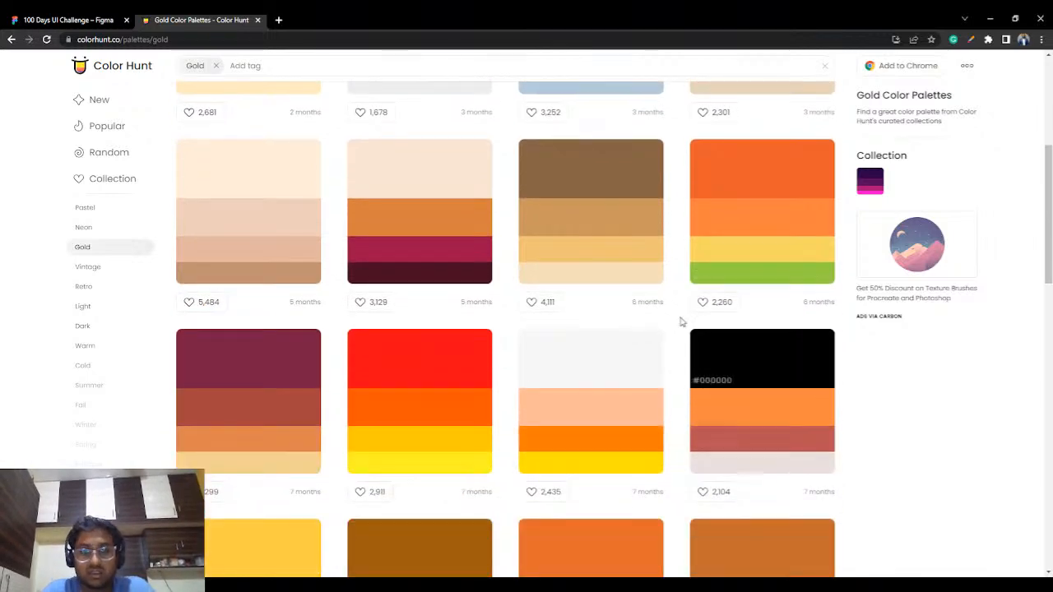
{"action": "scroll", "coordinate": [564, 284], "scroll_direction": "down", "scroll_amount": 6}
{"action": "scroll", "coordinate": [565, 286], "scroll_direction": "down", "scroll_amount": 3}
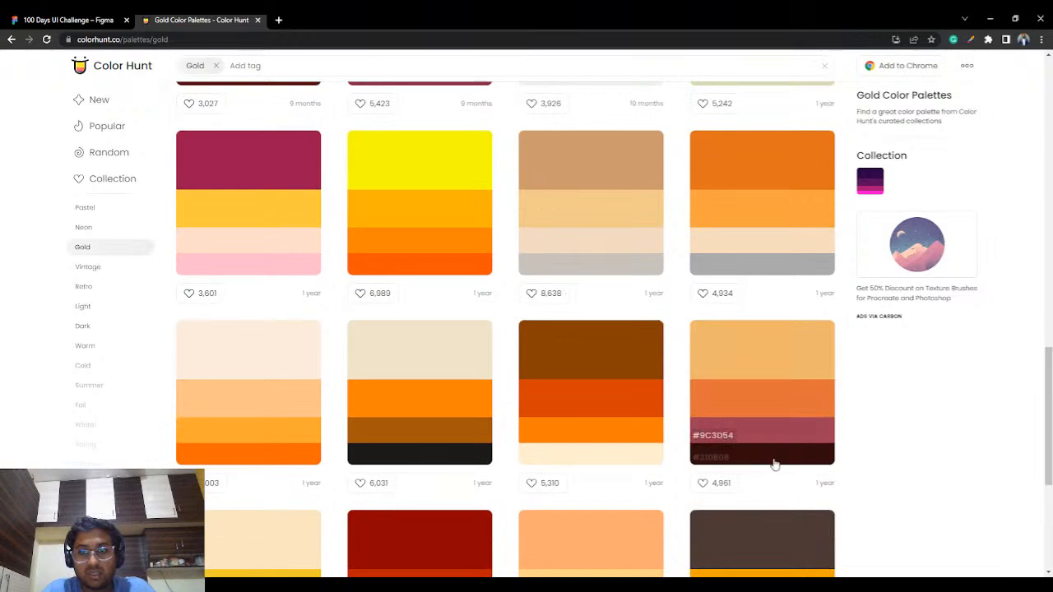
{"action": "left_click", "coordinate": [727, 459]}
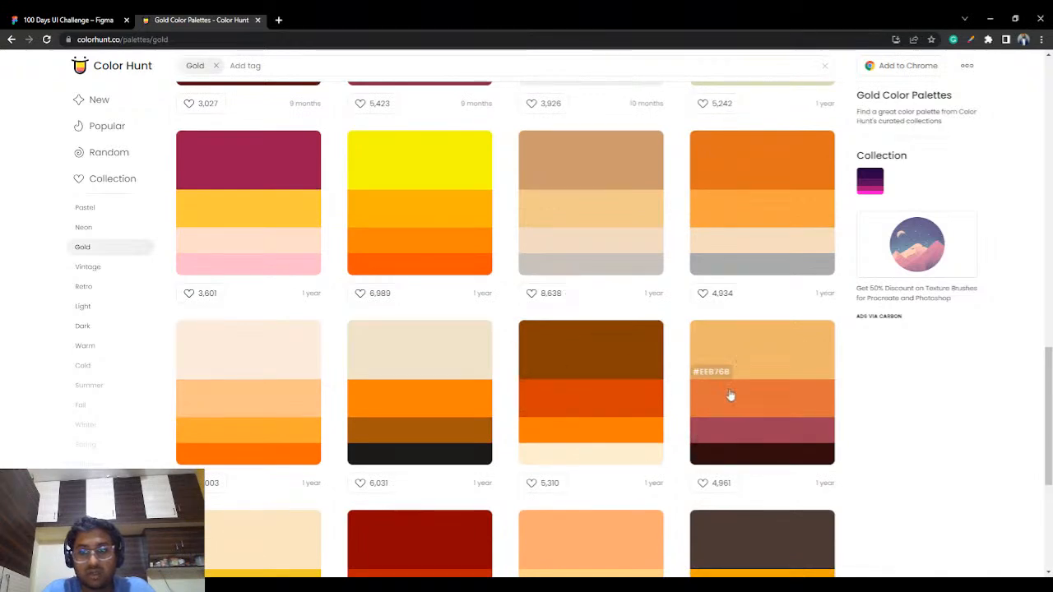
{"action": "left_click", "coordinate": [81, 20]}
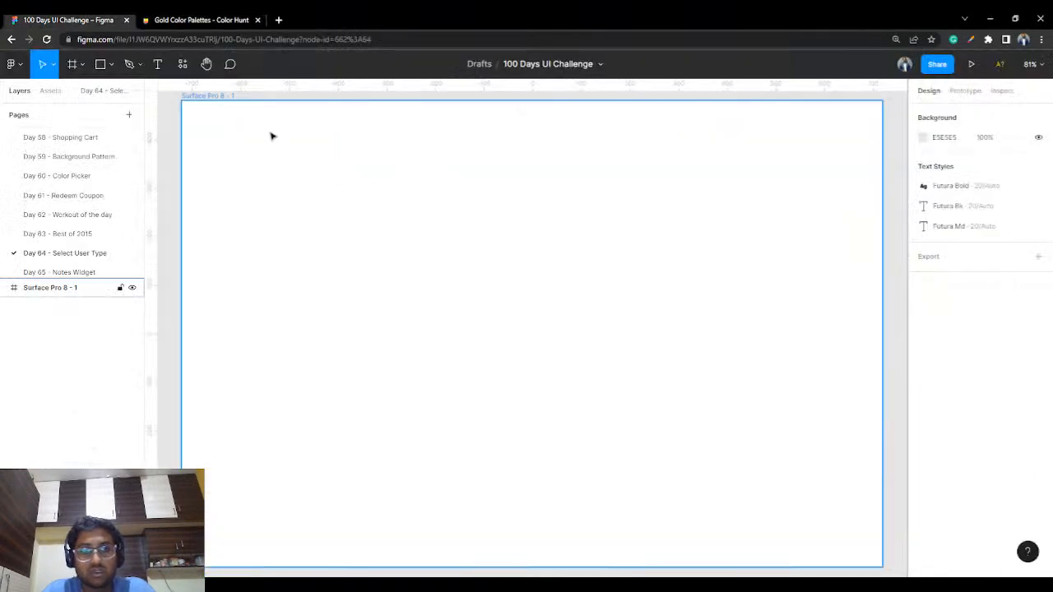
{"action": "left_click", "coordinate": [229, 98]}
{"action": "left_click", "coordinate": [944, 377]}
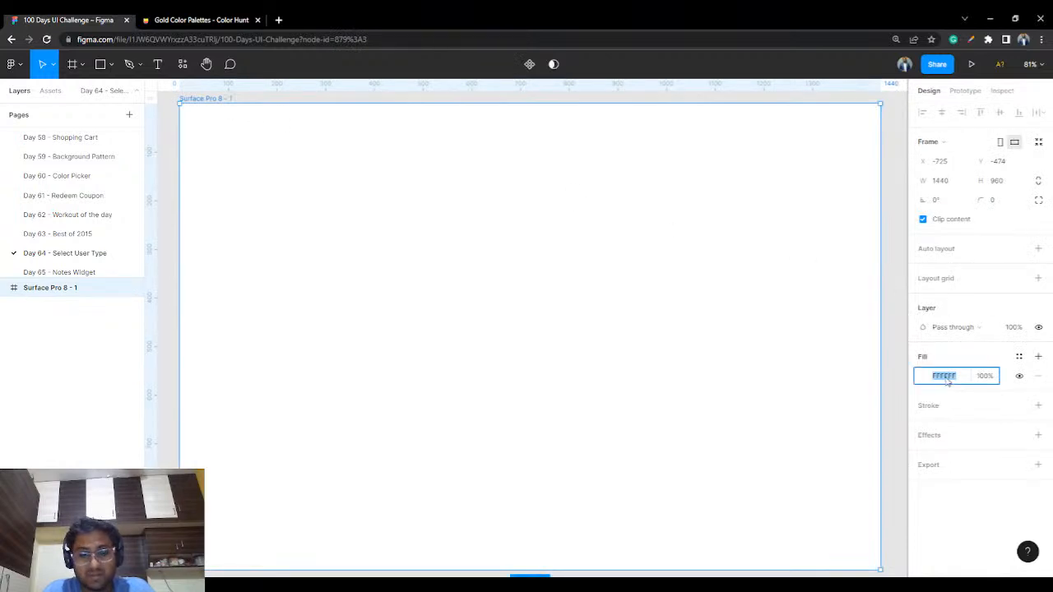
{"action": "key", "text": "ctrl+v"}
{"action": "key", "text": "Return"}
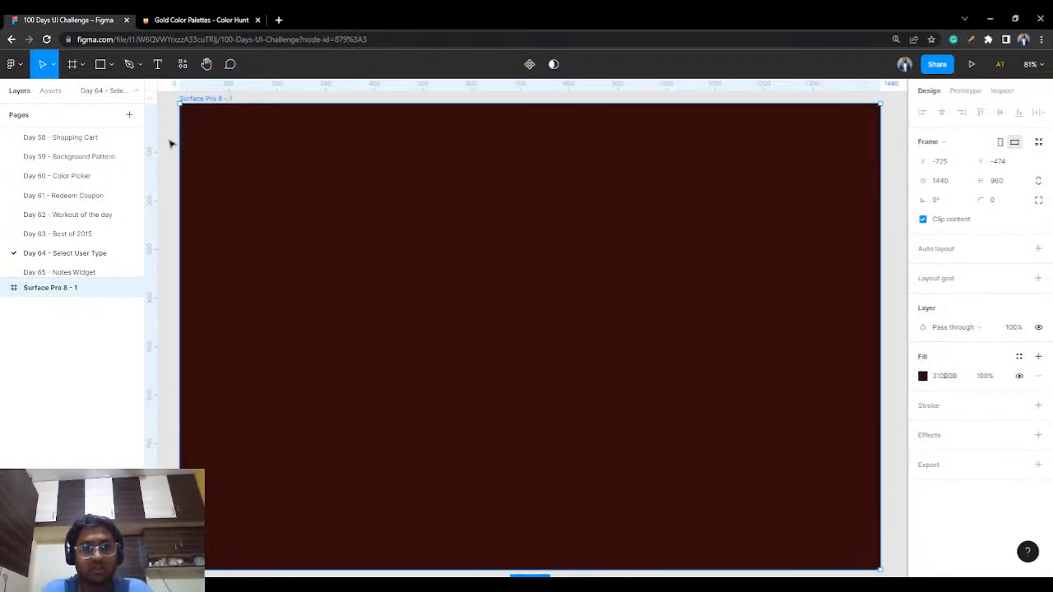
Switch to Color Hunt, copy the very dark maroon #290001 from a brown gold-collection palette and open that palette's page.
{"action": "left_click", "coordinate": [198, 20]}
{"action": "scroll", "coordinate": [603, 399], "scroll_direction": "down", "scroll_amount": 1}
{"action": "scroll", "coordinate": [601, 397], "scroll_direction": "down", "scroll_amount": 3}
{"action": "scroll", "coordinate": [601, 397], "scroll_direction": "down", "scroll_amount": 5}
{"action": "scroll", "coordinate": [602, 398], "scroll_direction": "down", "scroll_amount": 5}
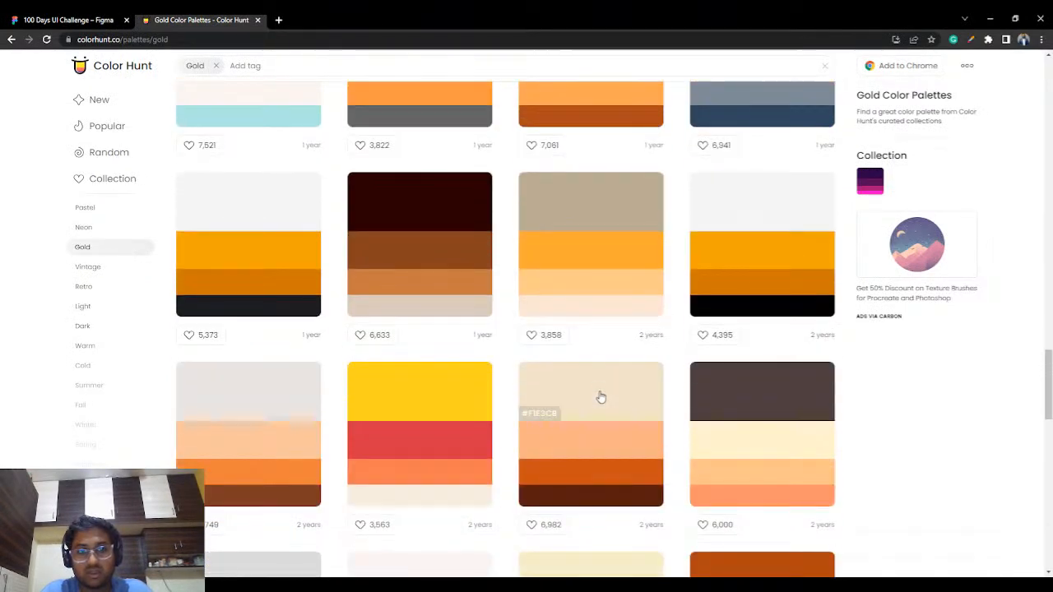
{"action": "left_click", "coordinate": [377, 228]}
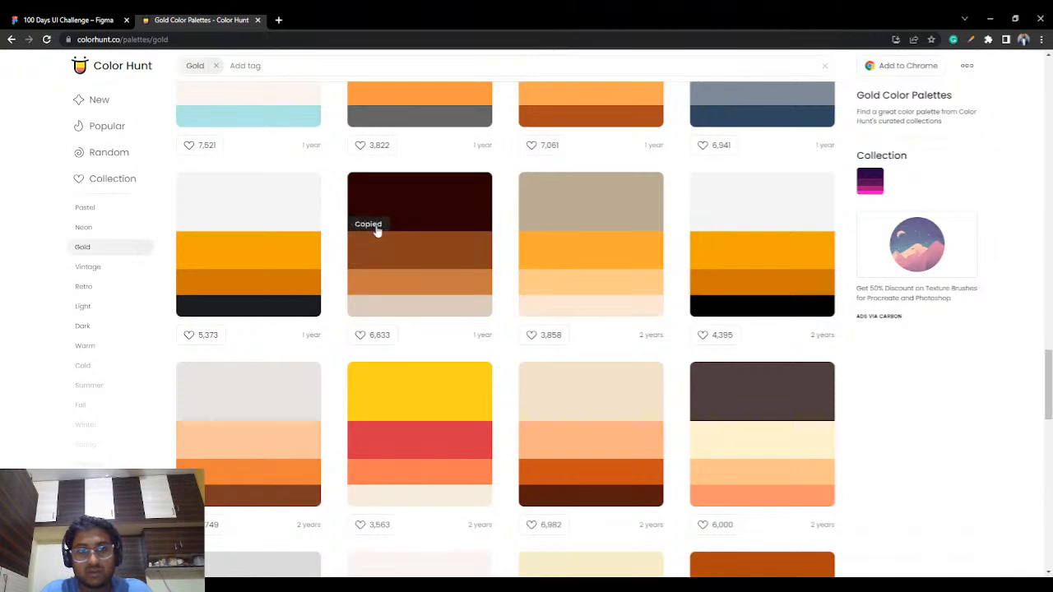
{"action": "left_click", "coordinate": [416, 207]}
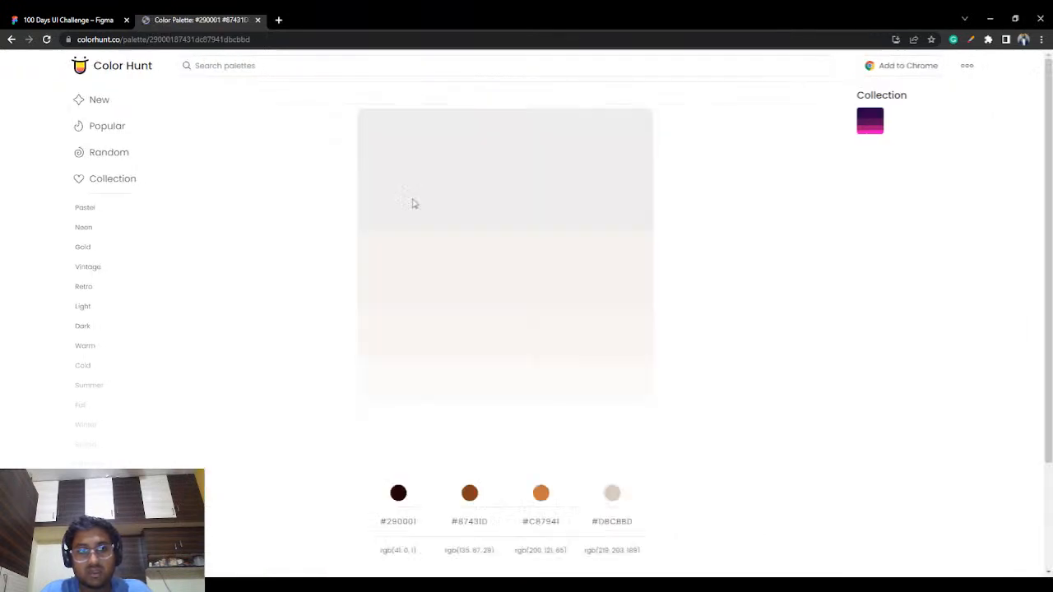
Switch back to Figma and set the Surface Pro 8 frame's fill to the copied color 290001.
{"action": "left_click", "coordinate": [68, 20]}
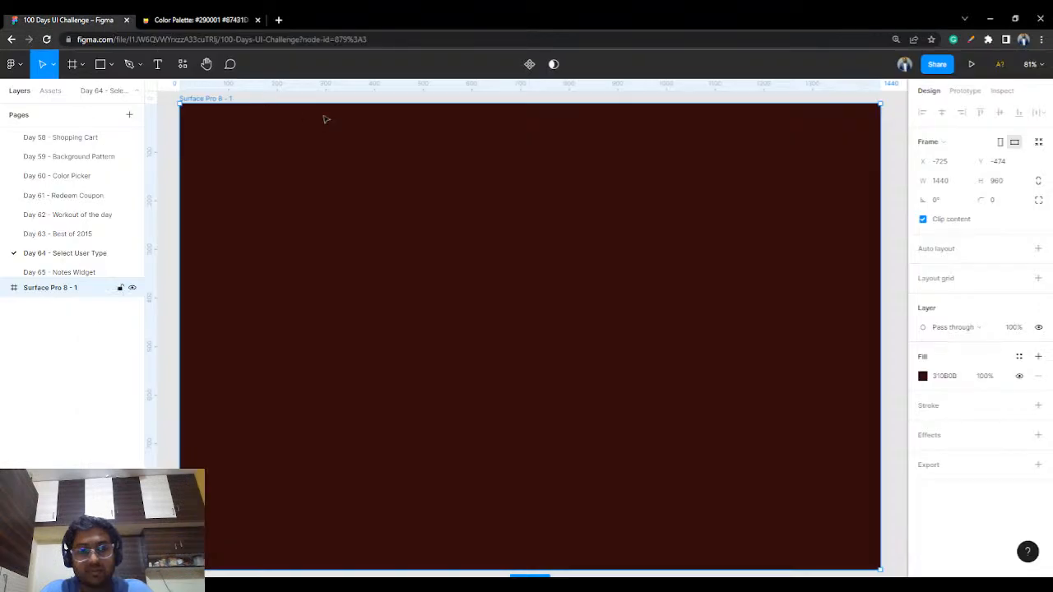
{"action": "left_click", "coordinate": [961, 379]}
{"action": "key", "text": "ctrl+v"}
{"action": "key", "text": "Return"}
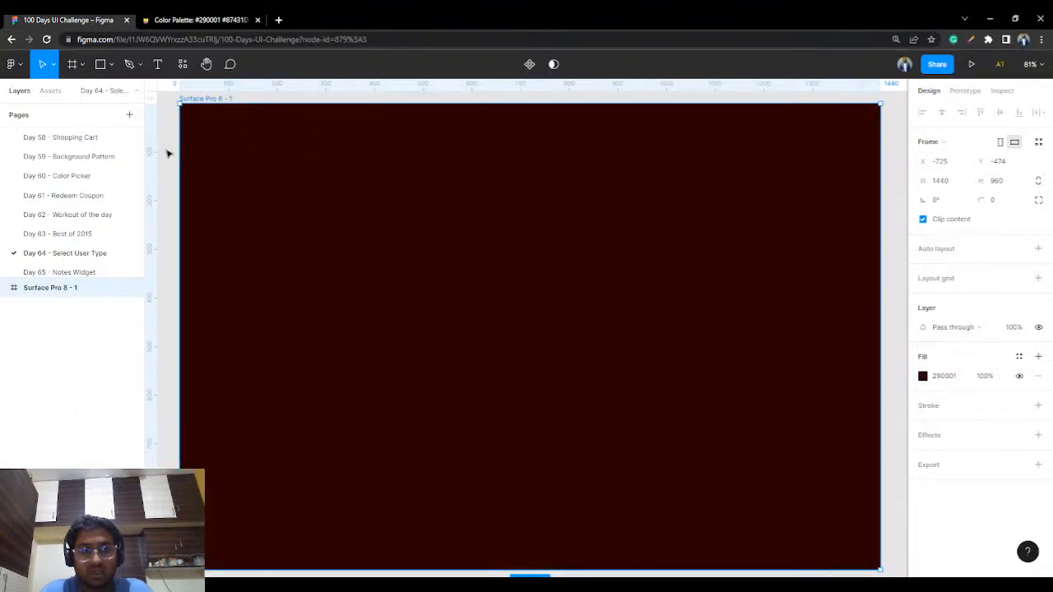
{"action": "left_click", "coordinate": [167, 153]}
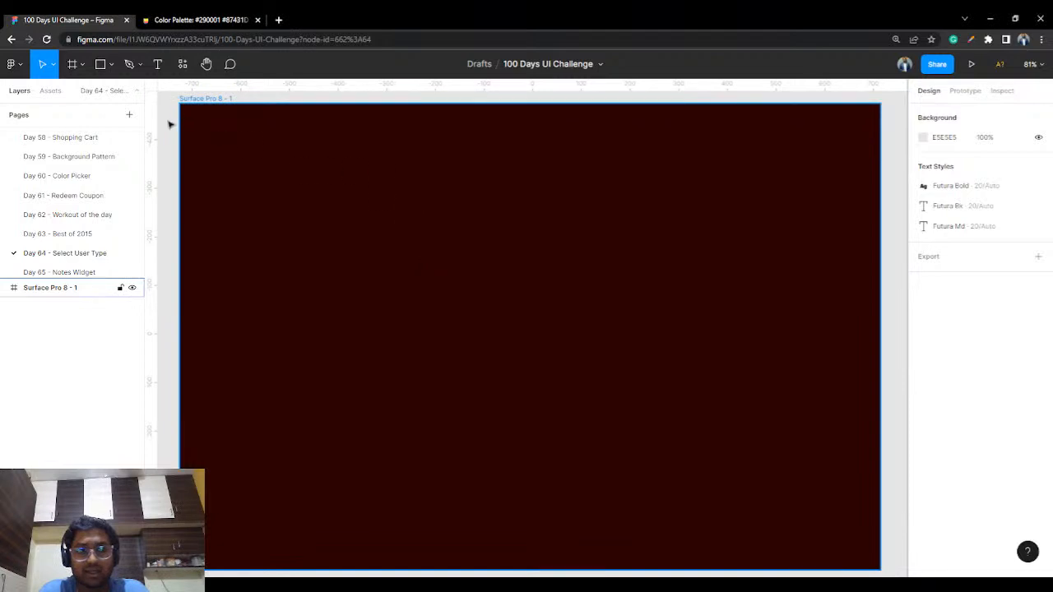
Add a text layer reading "Select User Type" in the upper part of the frame.
{"action": "left_click", "coordinate": [397, 223]}
{"action": "type", "text": "Select"}
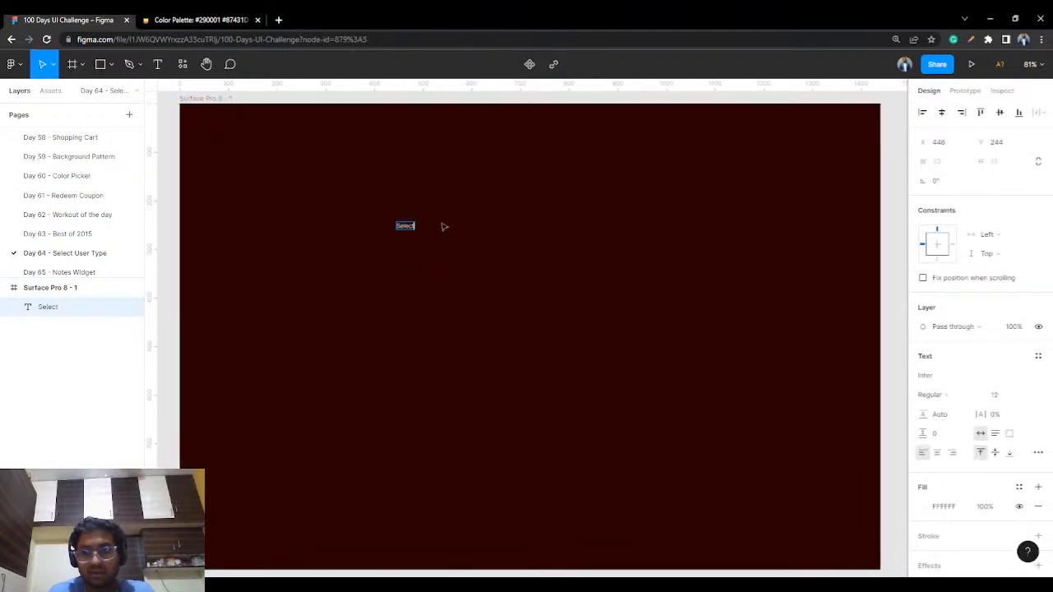
{"action": "type", "text": " User Type"}
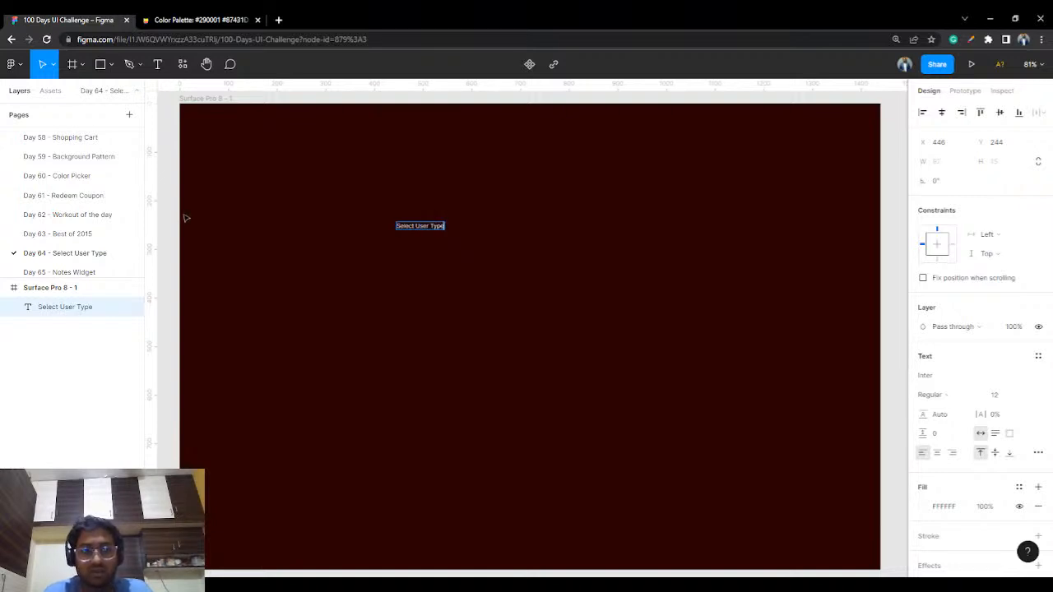
{"action": "key", "text": "Escape"}
Set the "Select User Type" text to the Raleway font at size 36.
{"action": "left_click", "coordinate": [950, 377]}
{"action": "type", "text": "Rale"}
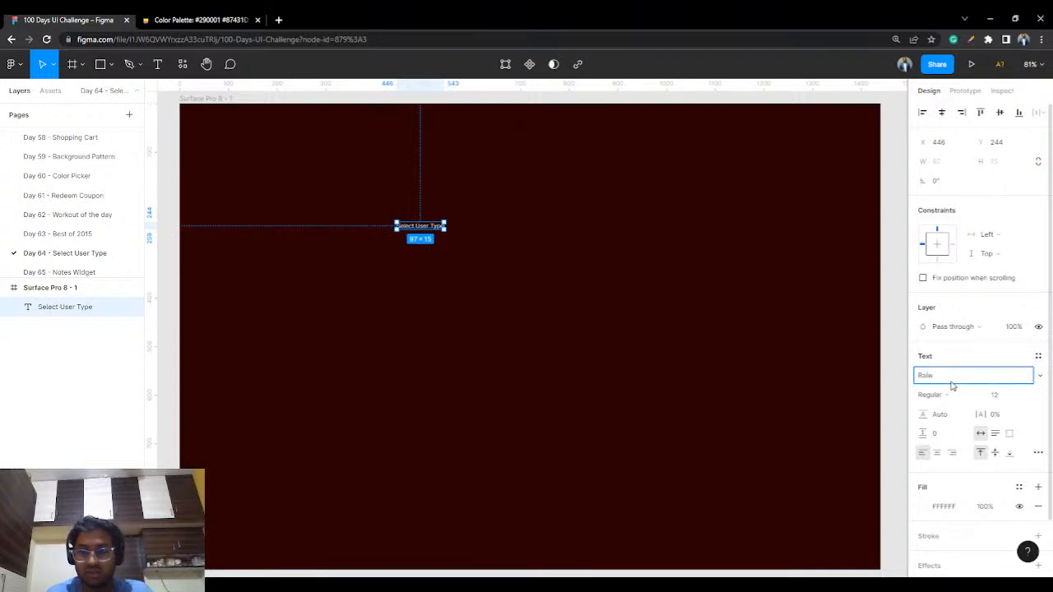
{"action": "type", "text": "eway"}
{"action": "key", "text": "Return"}
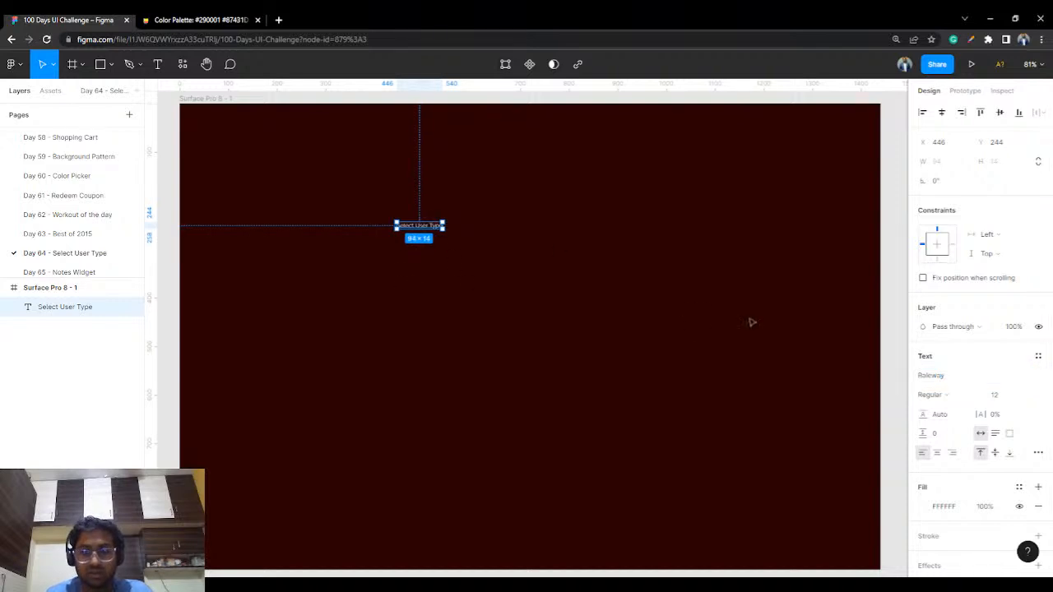
{"action": "left_click", "coordinate": [1020, 396]}
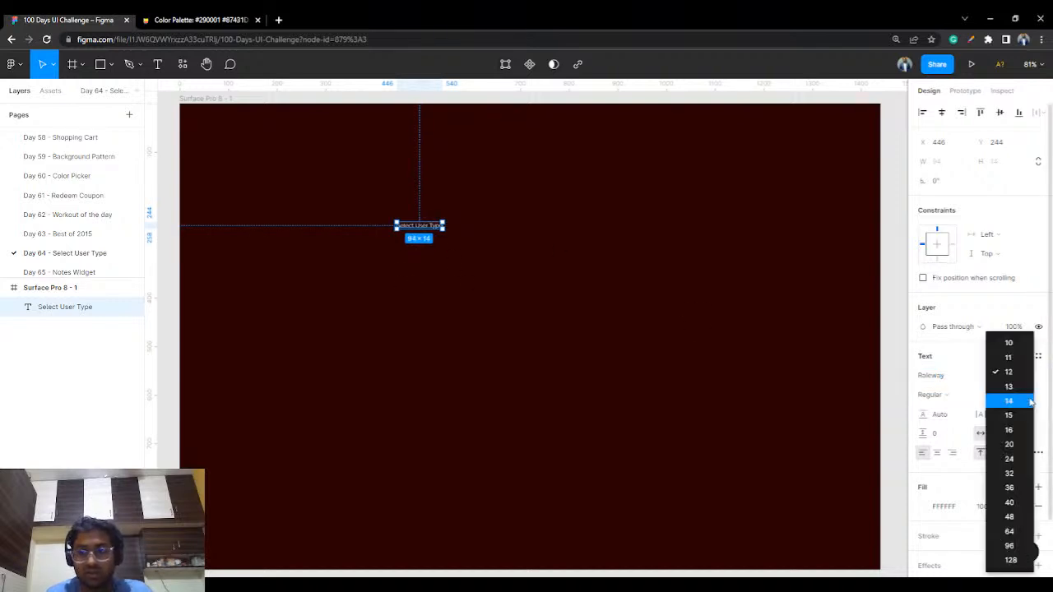
{"action": "left_click", "coordinate": [1020, 488]}
Move the heading near the frame's upper middle, at about X 549, Y 108, and set its weight to SemiBold.
{"action": "left_click_drag", "start_coordinate": [492, 240], "coordinate": [542, 172]}
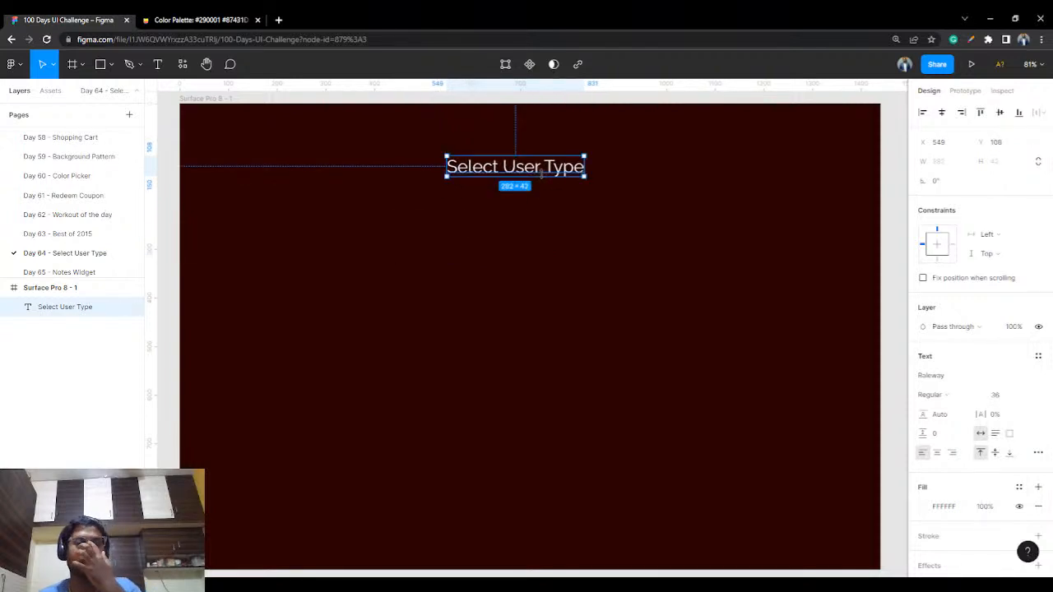
{"action": "left_click", "coordinate": [954, 396]}
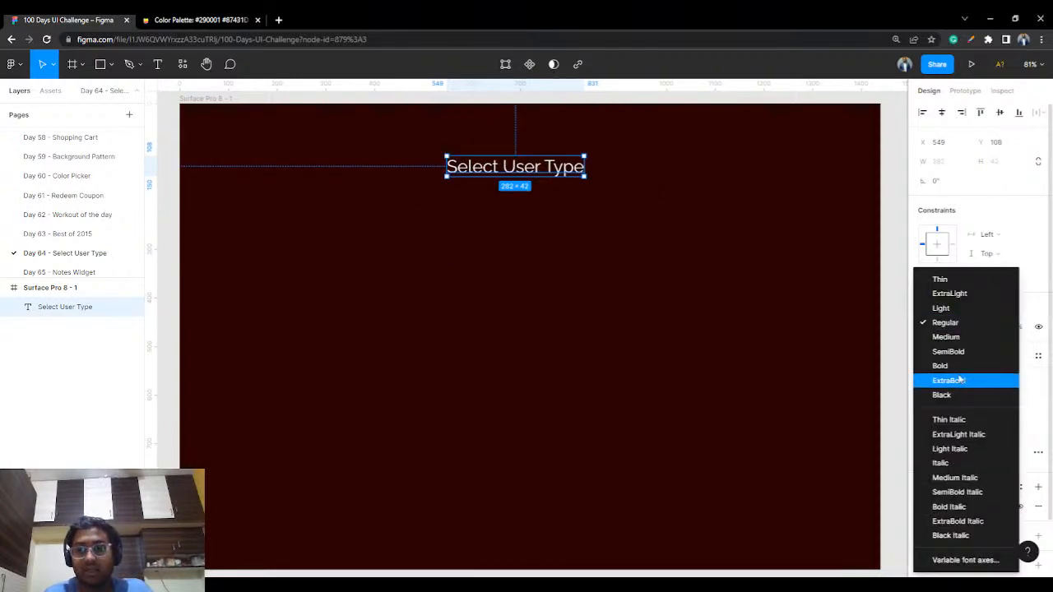
{"action": "left_click", "coordinate": [954, 351]}
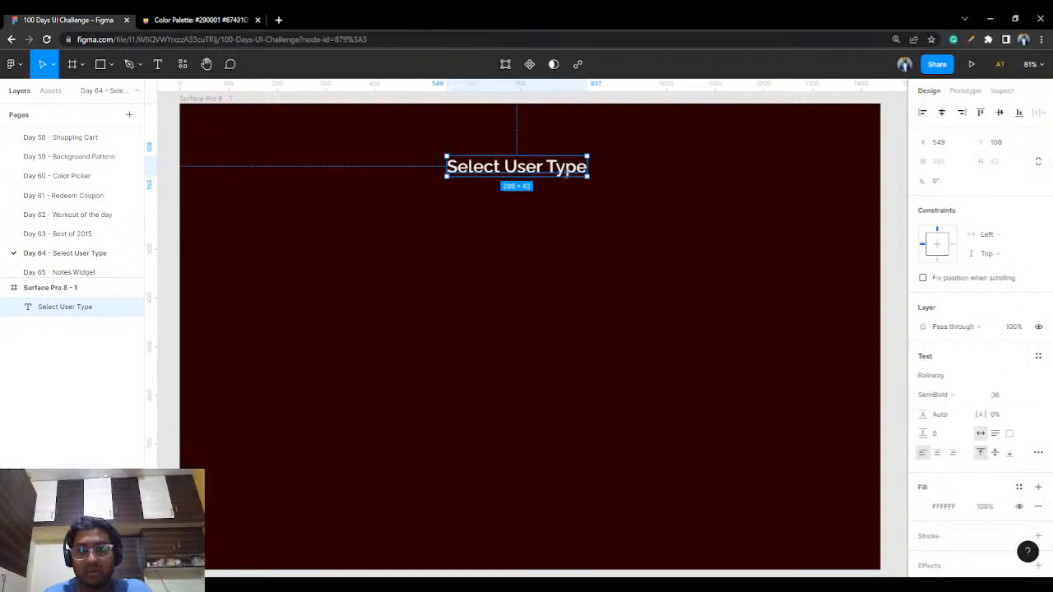
Copy the brown 87431D from the Color Hunt palette and apply it as the "Select User Type" heading's fill in Figma.
{"action": "left_click", "coordinate": [197, 20]}
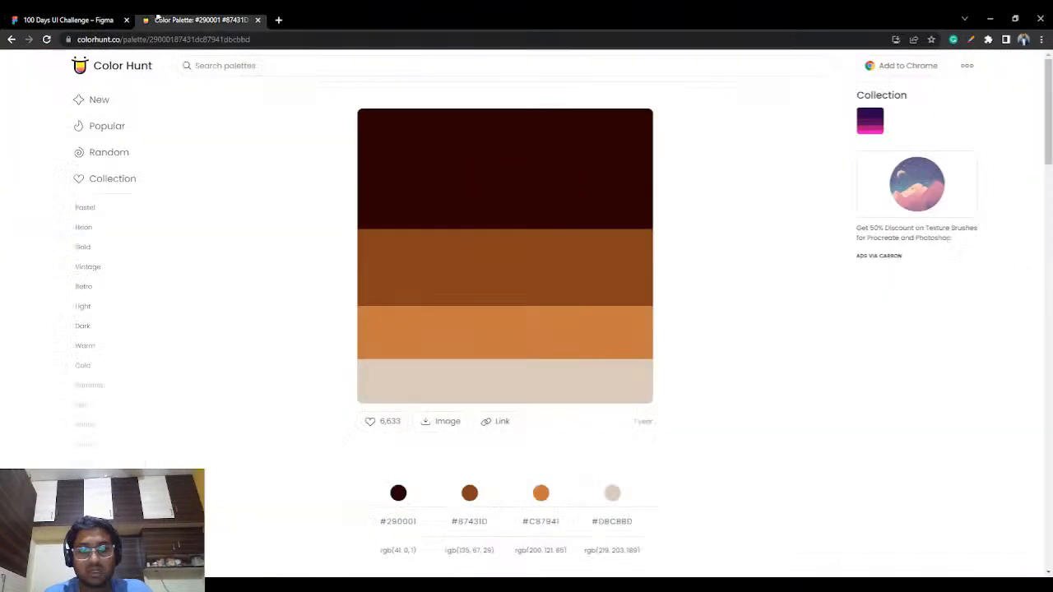
{"action": "left_click", "coordinate": [384, 298]}
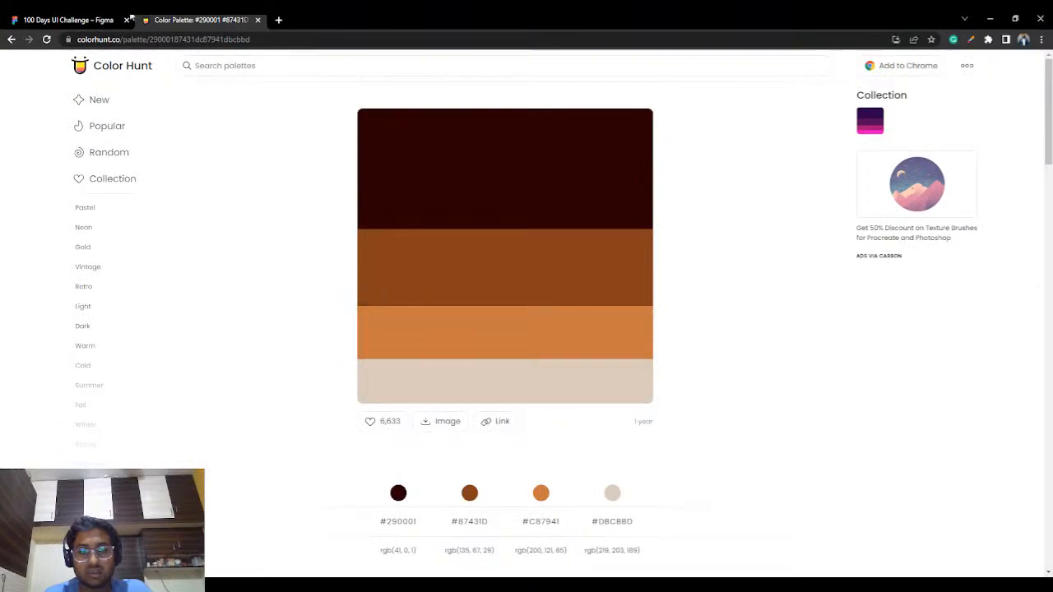
{"action": "left_click", "coordinate": [68, 20]}
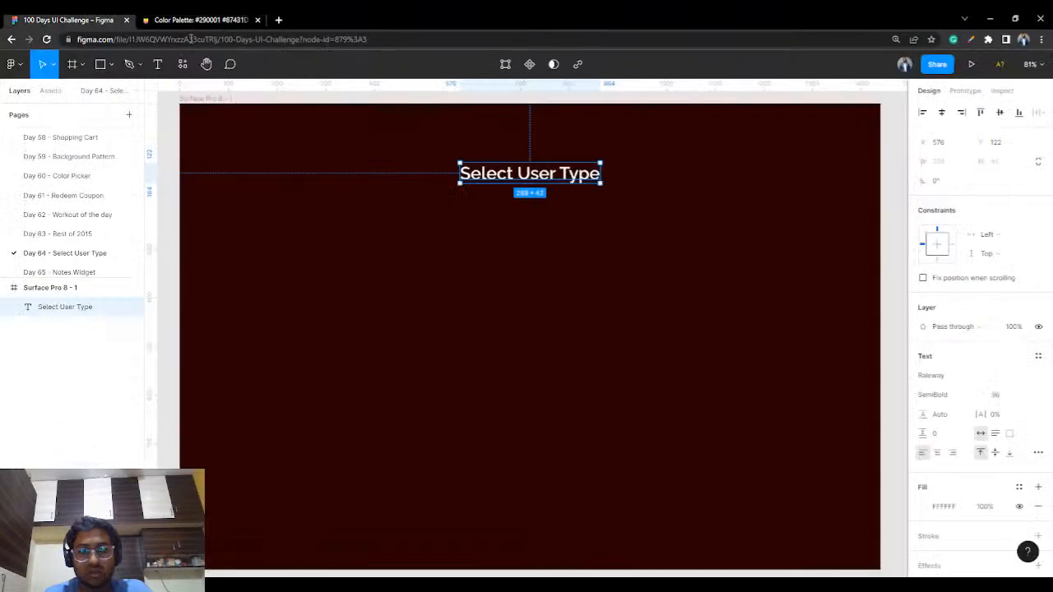
{"action": "left_click", "coordinate": [948, 510]}
{"action": "key", "text": "ctrl+v"}
{"action": "key", "text": "Return"}
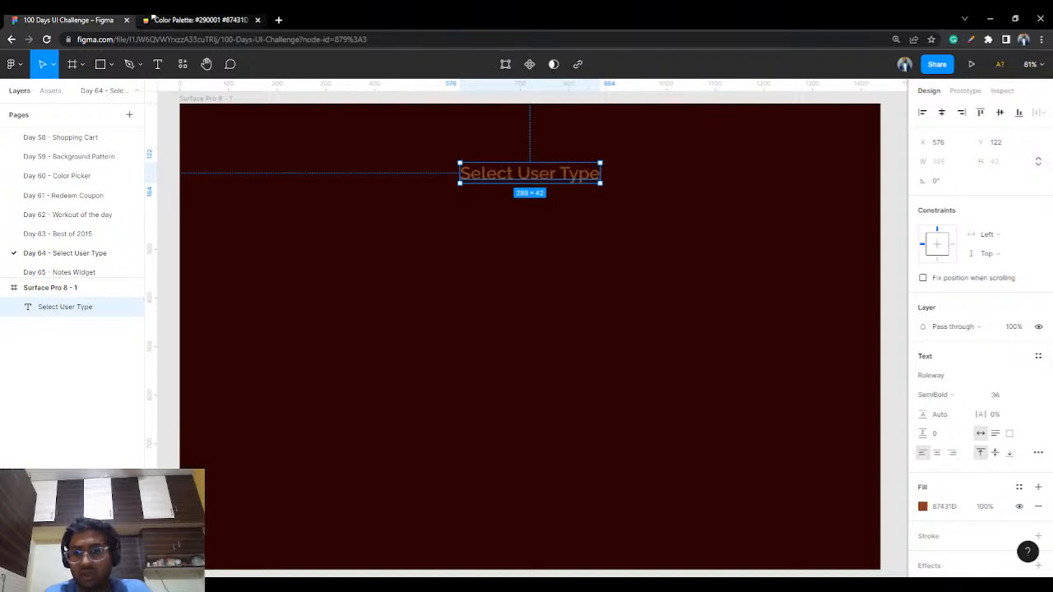
Copy the orange C87941 from the Color Hunt palette and set it as the heading's fill in Figma.
{"action": "left_click", "coordinate": [153, 17]}
{"action": "left_click", "coordinate": [384, 332]}
{"action": "left_click", "coordinate": [66, 19]}
{"action": "left_click", "coordinate": [965, 507]}
{"action": "key", "text": "ctrl+v"}
{"action": "key", "text": "Return"}
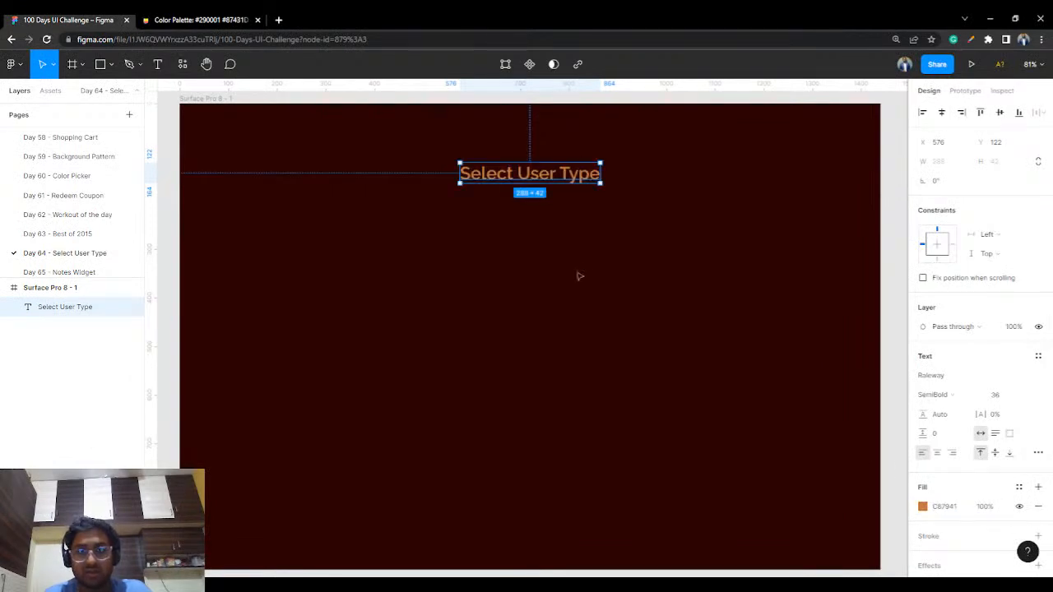
{"action": "left_click", "coordinate": [585, 278]}
{"action": "scroll", "coordinate": [691, 306], "scroll_direction": "down", "scroll_amount": 1}
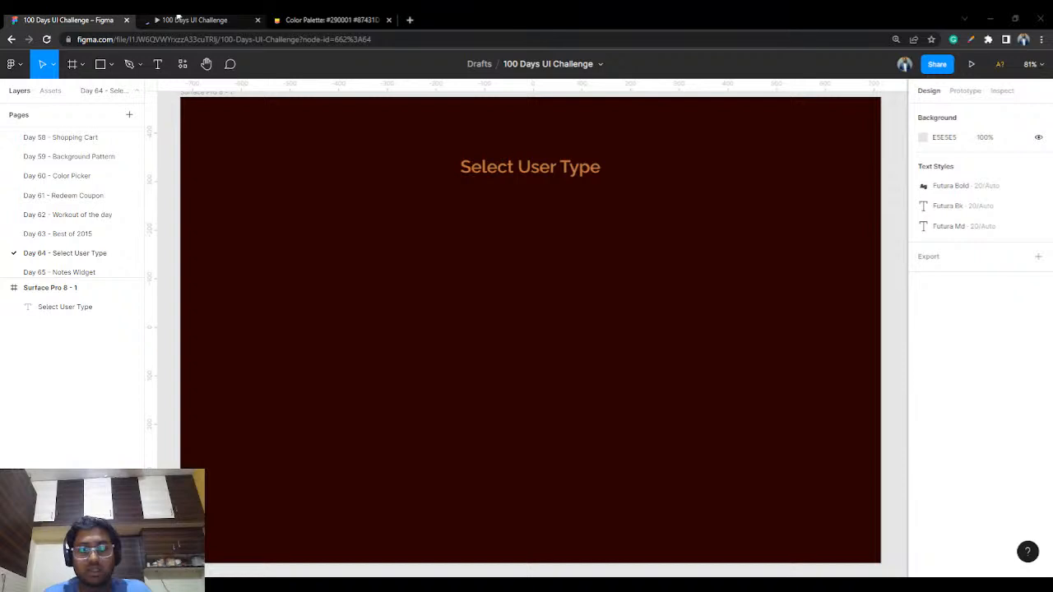
Add a text layer below the heading reading "Please choose your role to view this pineapple infotech application".
{"action": "left_click", "coordinate": [158, 63]}
{"action": "left_click", "coordinate": [398, 241]}
{"action": "type", "text": "Please choose your role"}
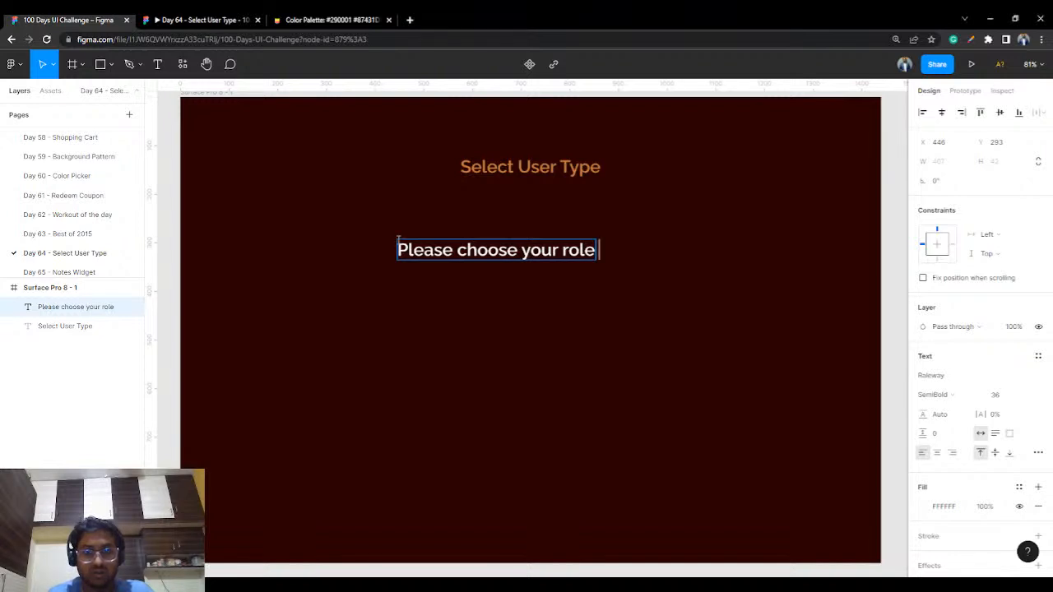
{"action": "type", "text": "to view this"}
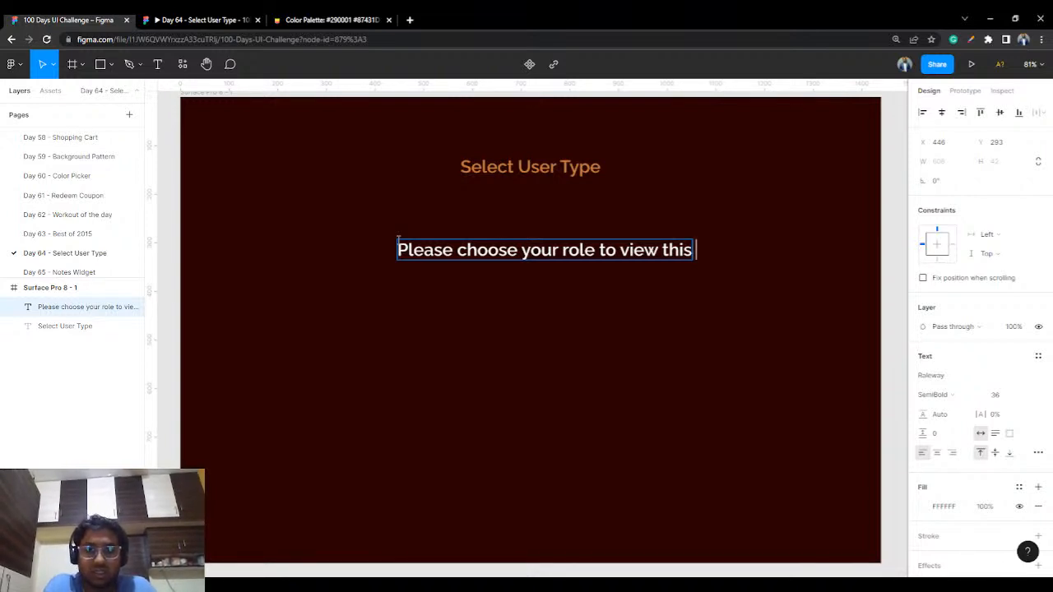
{"action": "type", "text": "pina"}
{"action": "key", "text": "BackSpace"}
{"action": "type", "text": "eapple"}
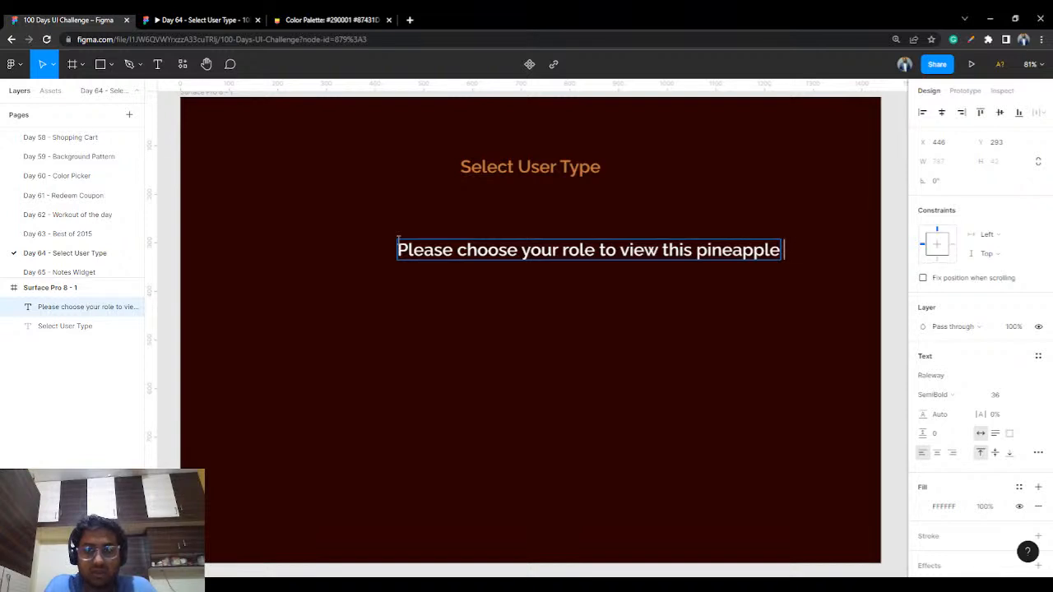
{"action": "type", "text": " infotech"}
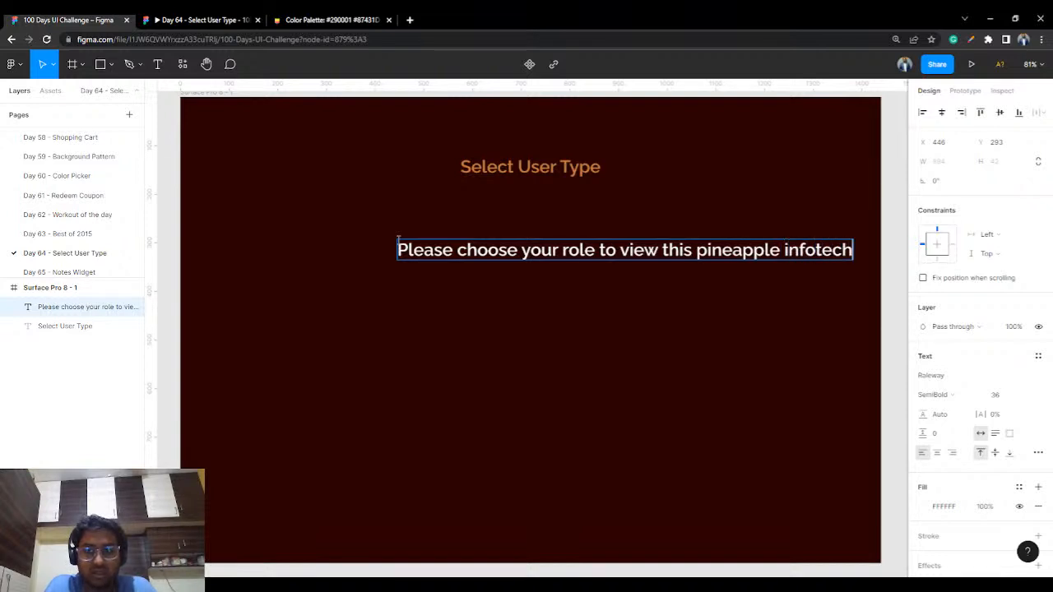
{"action": "type", "text": " ap"}
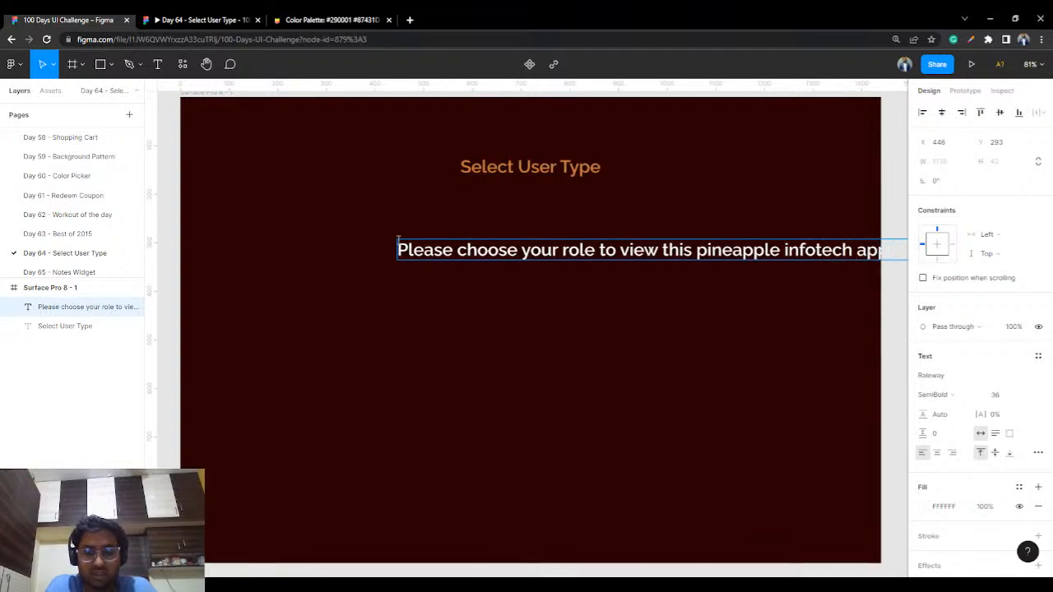
{"action": "key", "text": "Escape"}
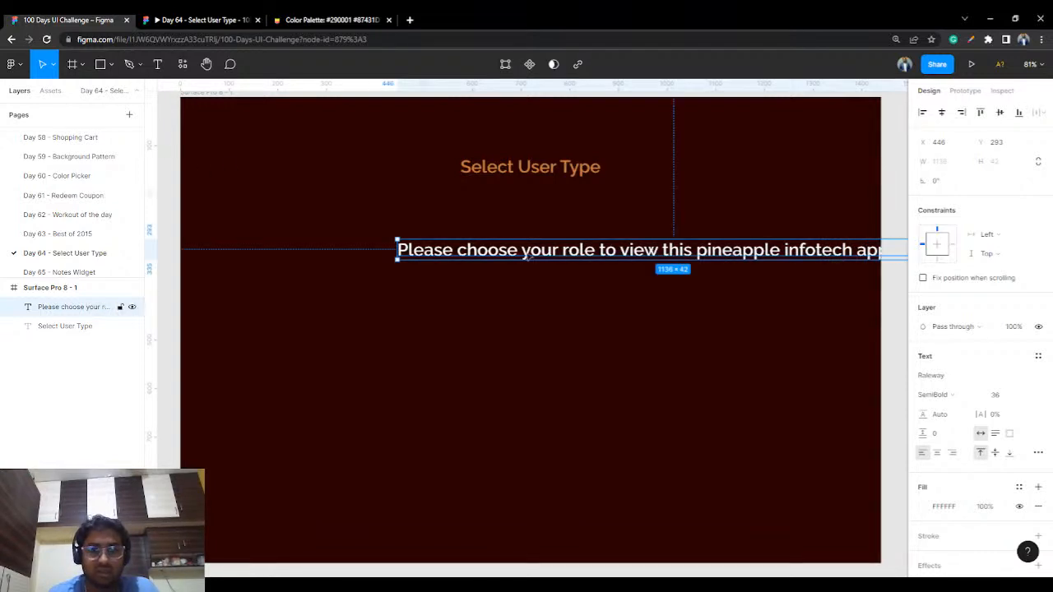
Move the subtitle to about X 243, Y 304 and correct the spelling of its last word to "application".
{"action": "left_click_drag", "start_coordinate": [550, 255], "coordinate": [451, 260]}
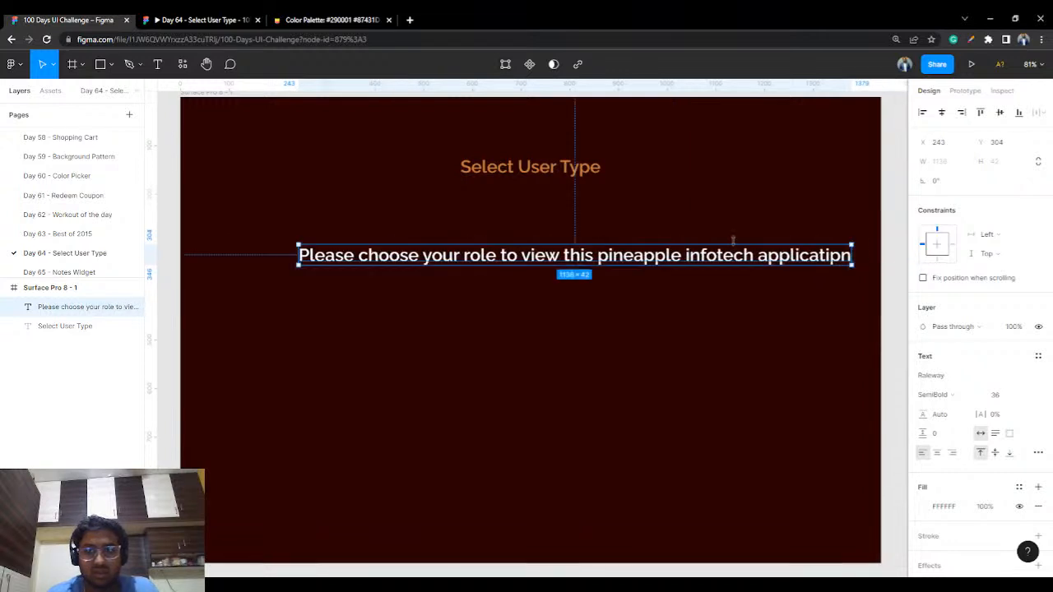
{"action": "double_click", "coordinate": [833, 256]}
{"action": "left_click", "coordinate": [845, 255]}
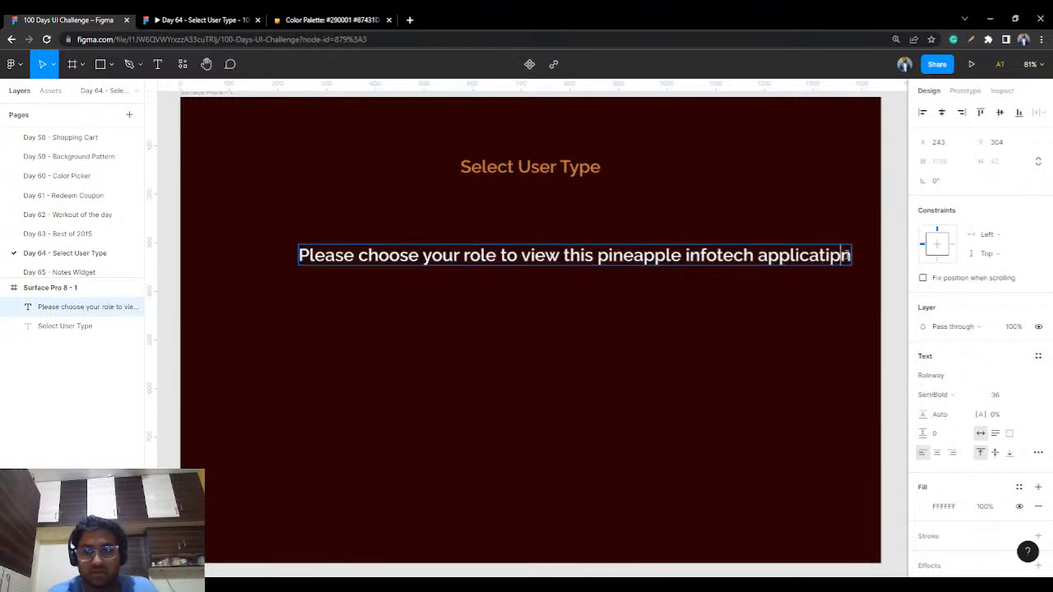
{"action": "key", "text": "BackSpace"}
{"action": "type", "text": "o"}
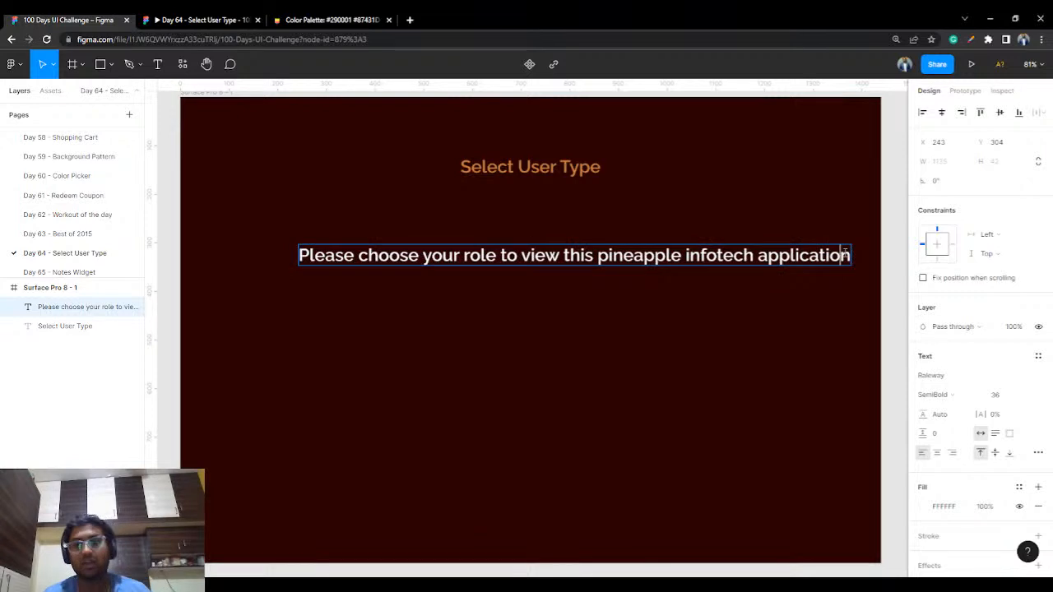
{"action": "key", "text": "Escape"}
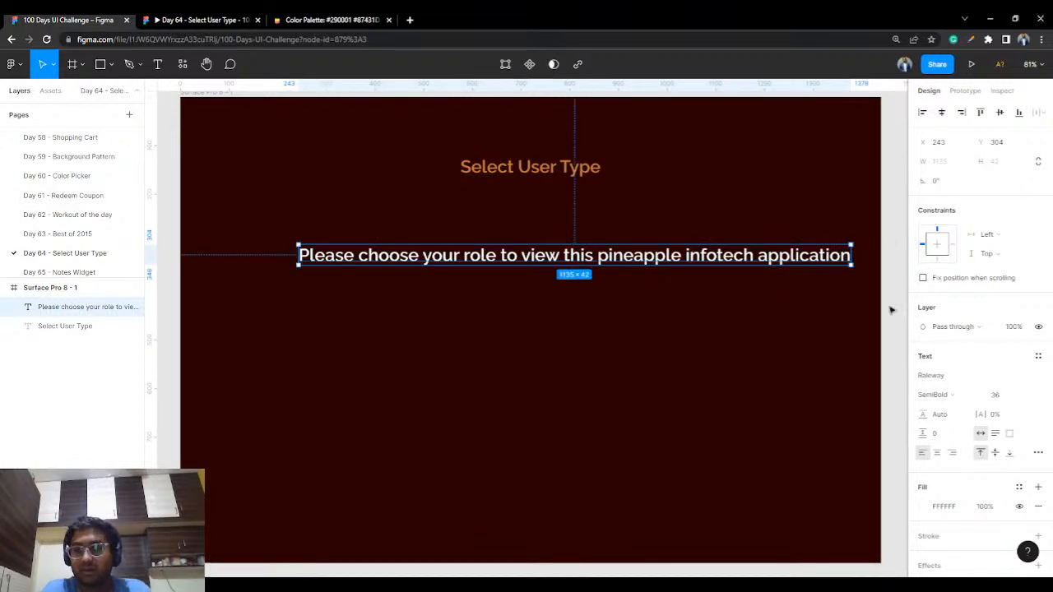
Set the subtitle's font weight to Medium and its size to 32.
{"action": "left_click", "coordinate": [981, 376]}
{"action": "left_click", "coordinate": [939, 396]}
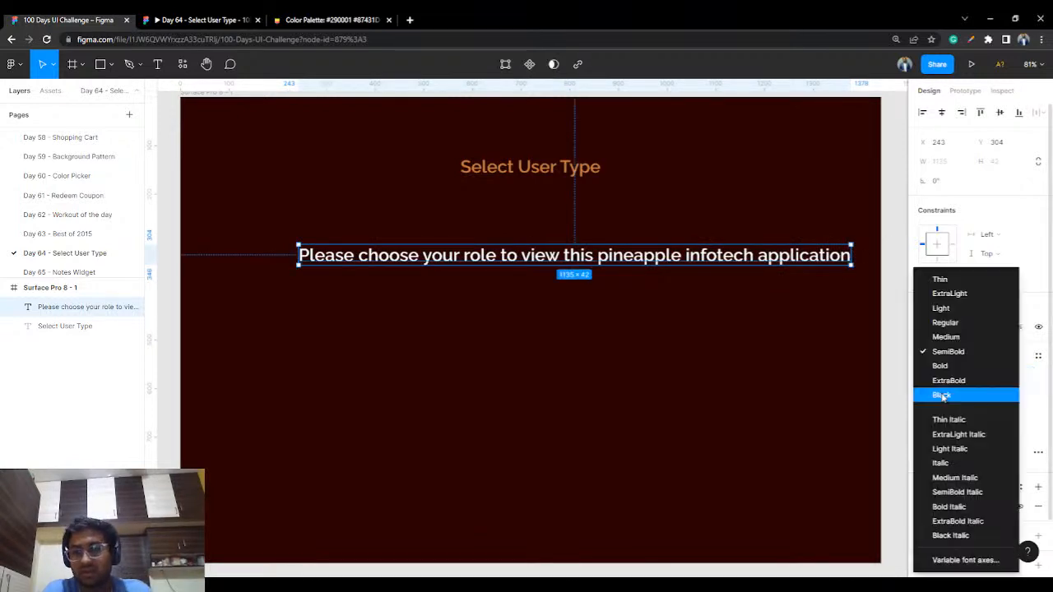
{"action": "left_click", "coordinate": [958, 340]}
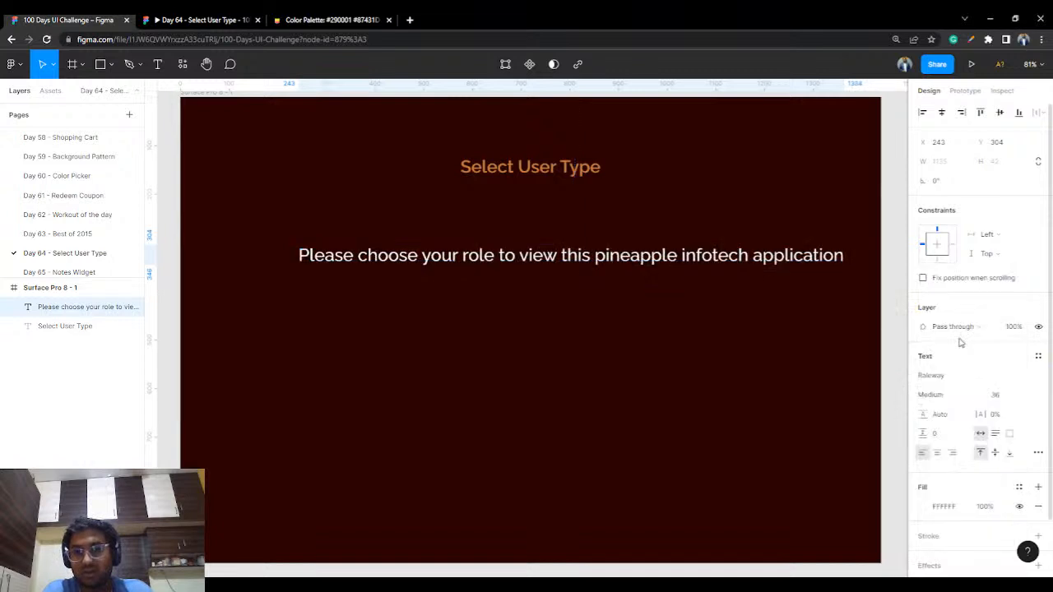
{"action": "left_click", "coordinate": [1028, 396]}
{"action": "left_click", "coordinate": [1008, 380]}
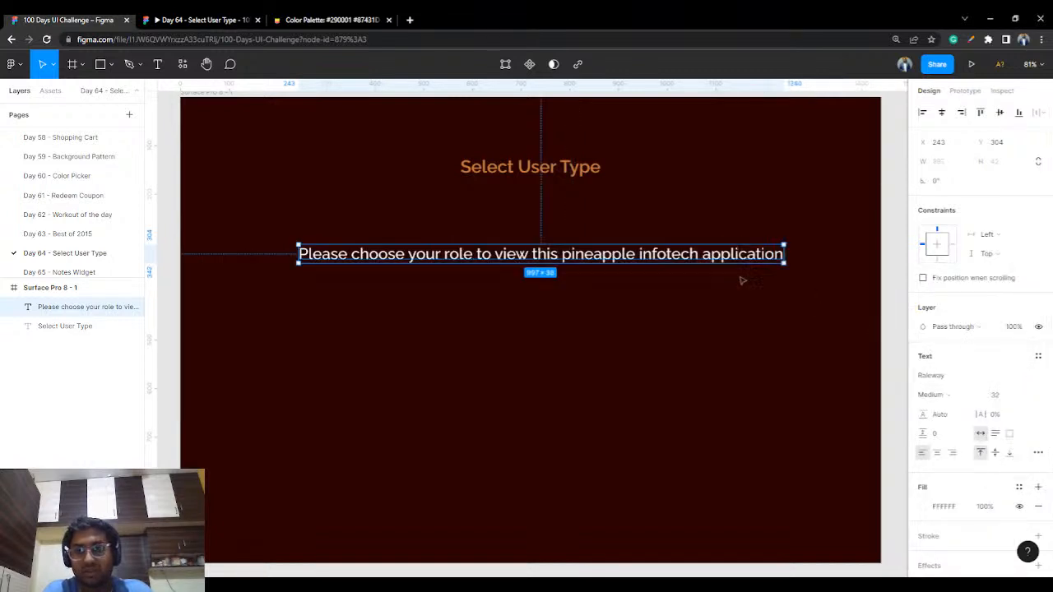
Set the subtitle's font size to 24 and center it beneath the heading at about X 346, Y 191.
{"action": "left_click_drag", "start_coordinate": [689, 260], "coordinate": [687, 230]}
{"action": "left_click", "coordinate": [1029, 395]}
{"action": "left_click", "coordinate": [1027, 382]}
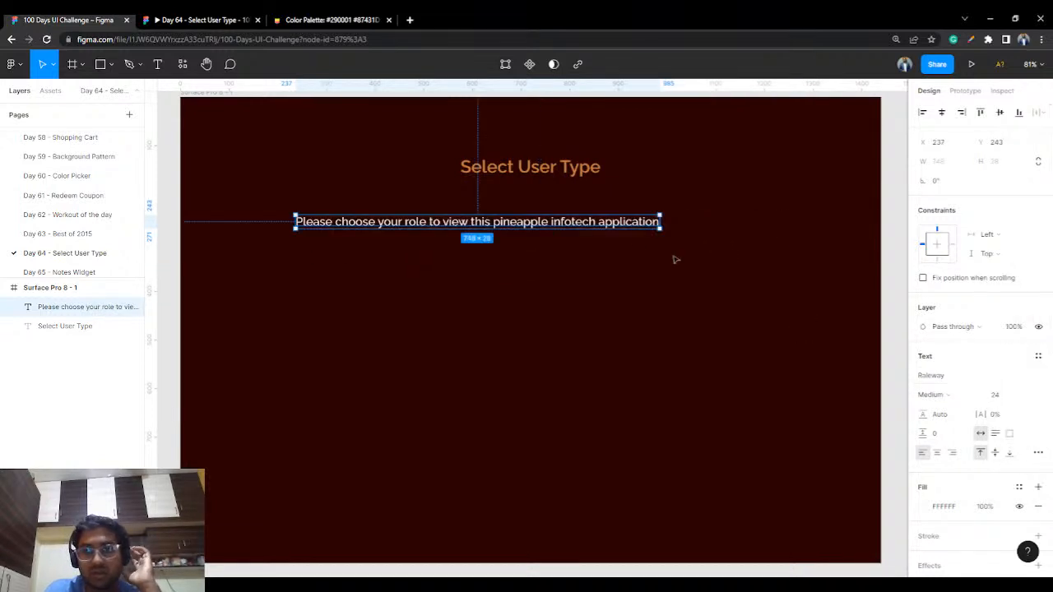
{"action": "left_click_drag", "start_coordinate": [611, 230], "coordinate": [644, 204]}
Check the layout in the prototype preview and move the subtitle closer to the heading, at about Y 169.
{"action": "left_click", "coordinate": [225, 18]}
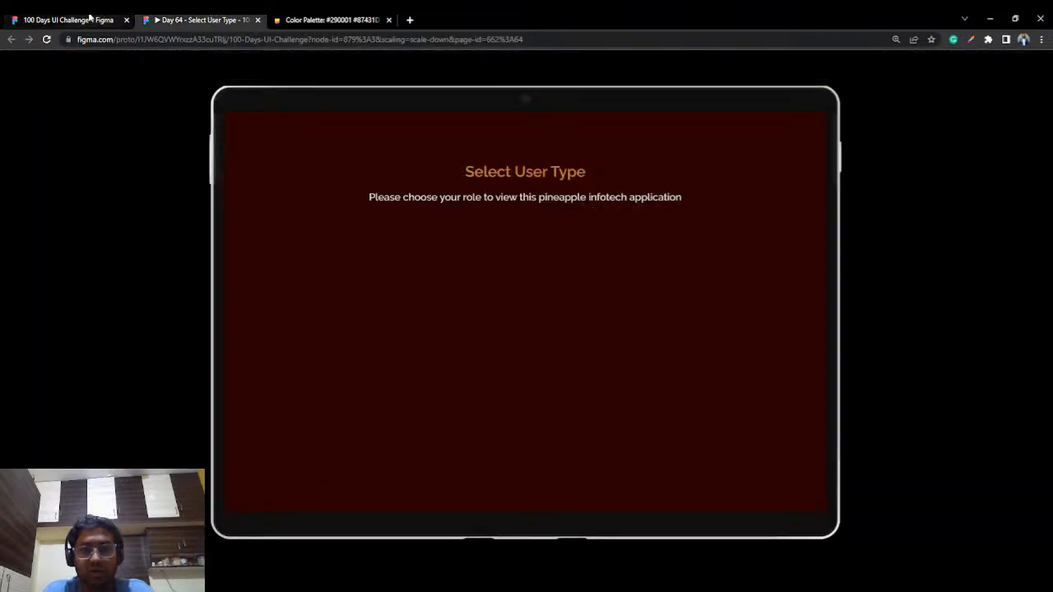
{"action": "left_click", "coordinate": [91, 18]}
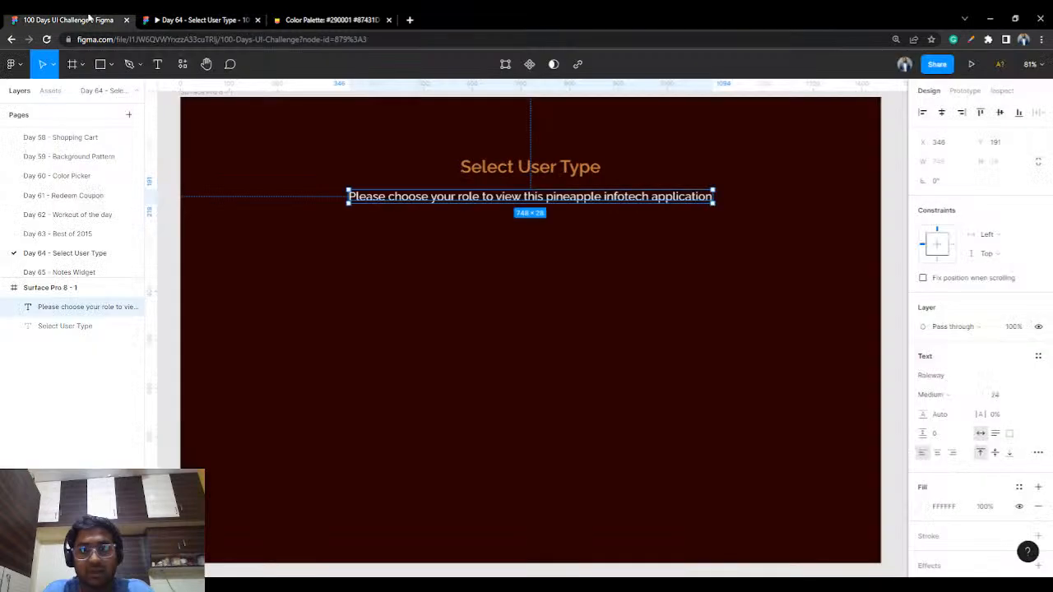
{"action": "left_click_drag", "start_coordinate": [516, 189], "coordinate": [491, 185]}
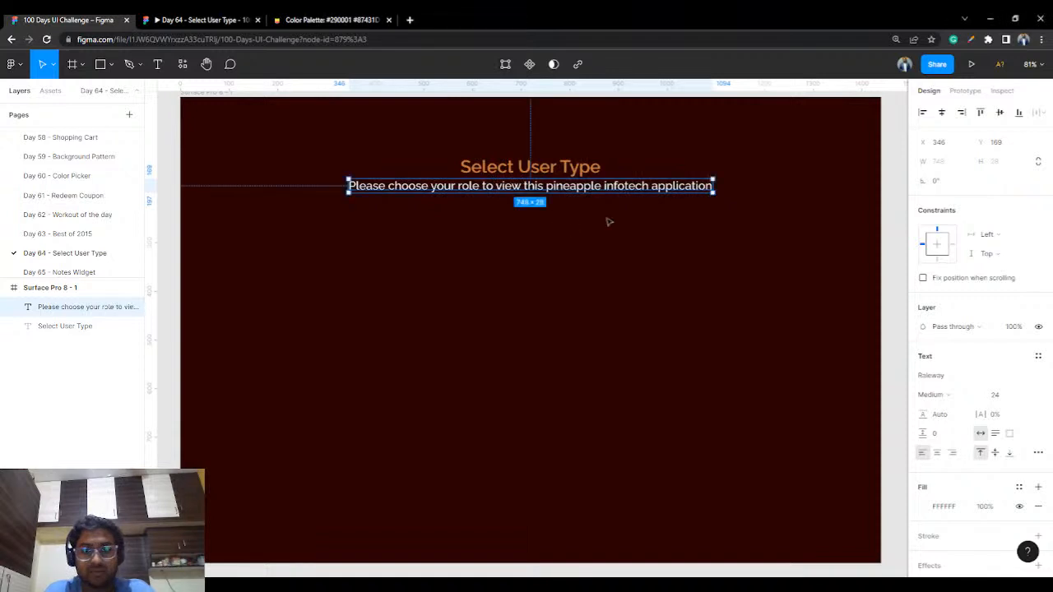
Color only the words "pineapple infotech" in the subtitle with DBCBBD copied from the Color Hunt palette.
{"action": "double_click", "coordinate": [650, 191]}
{"action": "left_click_drag", "start_coordinate": [649, 191], "coordinate": [551, 194]}
{"action": "left_click", "coordinate": [171, 18]}
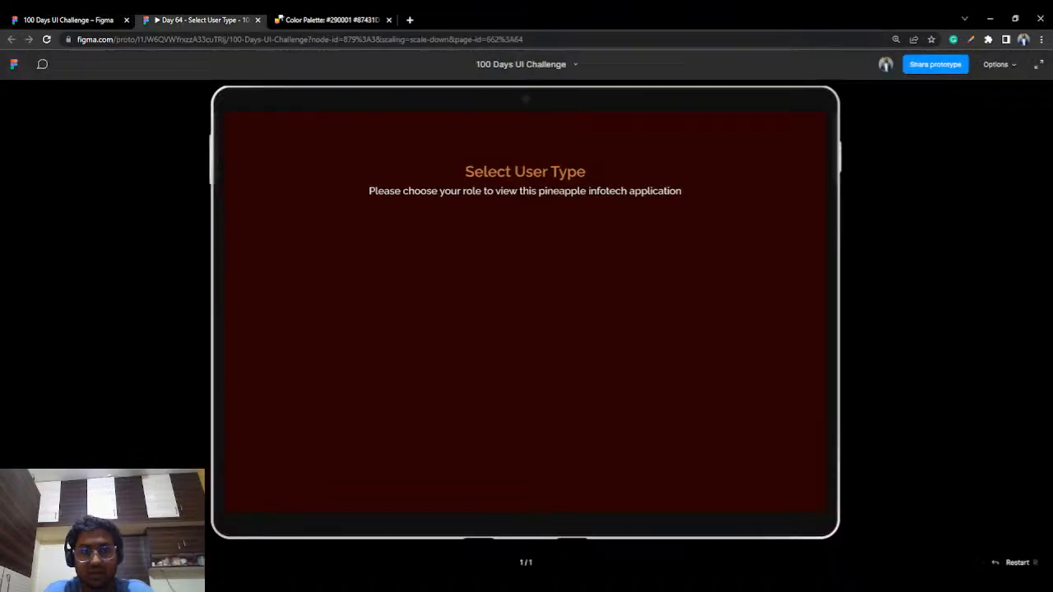
{"action": "left_click", "coordinate": [329, 20]}
{"action": "left_click", "coordinate": [402, 397]}
{"action": "left_click", "coordinate": [68, 20]}
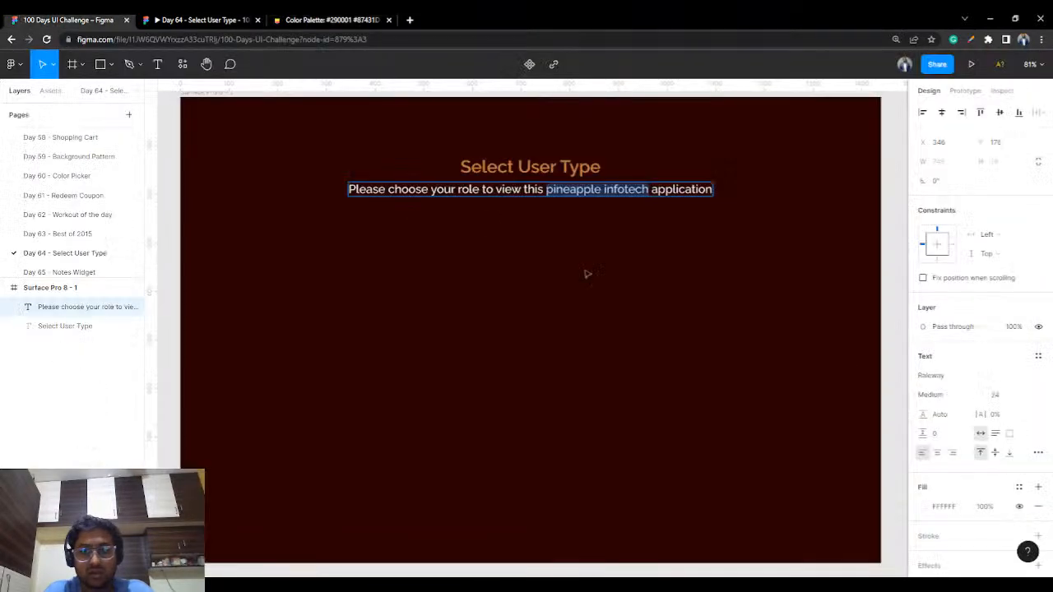
{"action": "left_click", "coordinate": [928, 507]}
{"action": "left_click", "coordinate": [944, 506]}
{"action": "key", "text": "ctrl+v"}
{"action": "key", "text": "Return"}
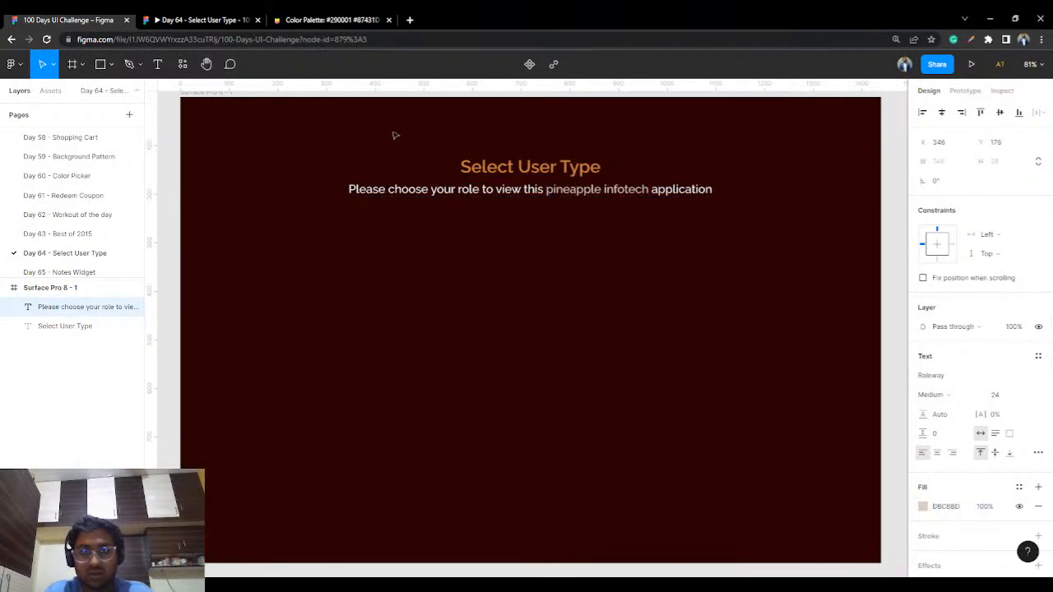
{"action": "left_click", "coordinate": [421, 188]}
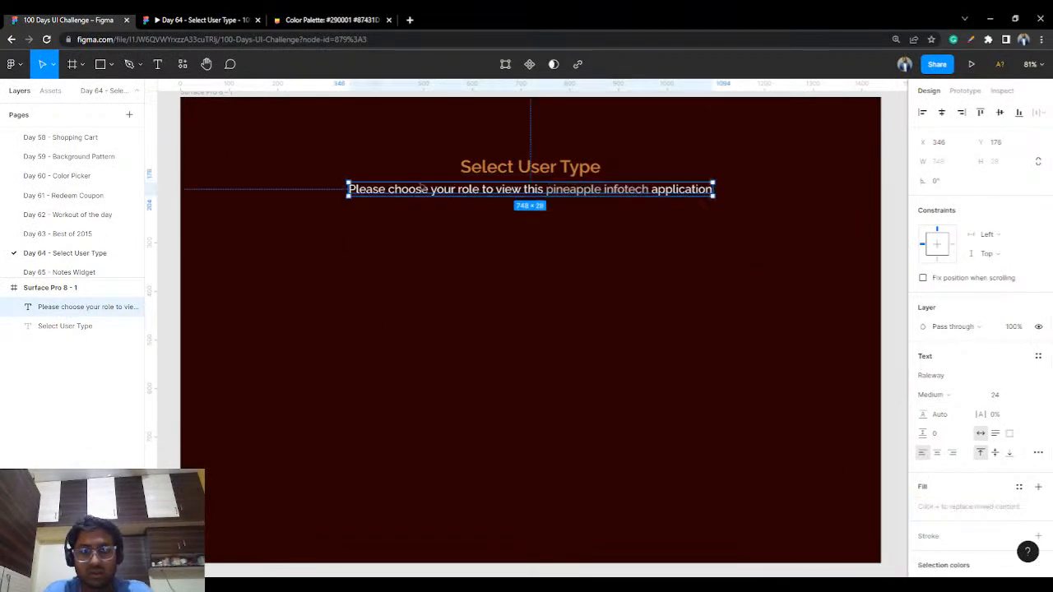
{"action": "left_click", "coordinate": [741, 244]}
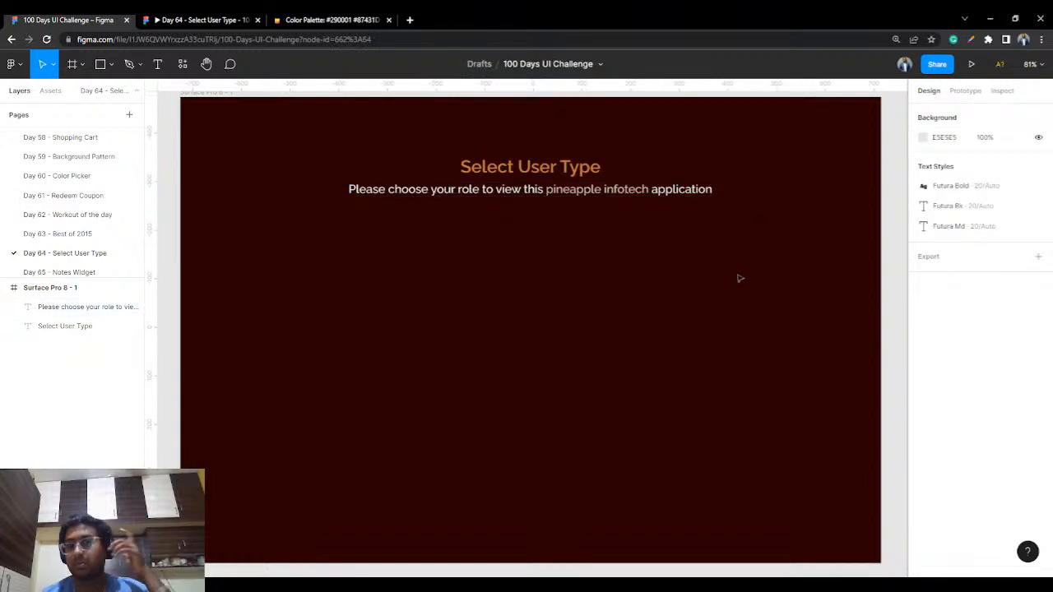
Capitalize the company name in the subtitle as "Pineapple Infotech" and check it in the prototype preview.
{"action": "double_click", "coordinate": [559, 192]}
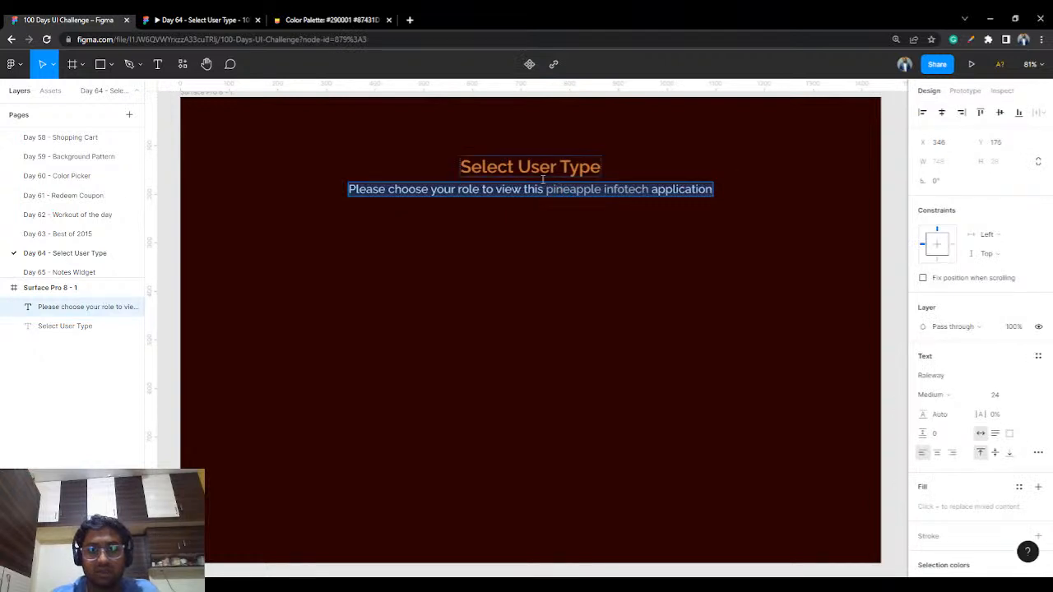
{"action": "left_click", "coordinate": [556, 189]}
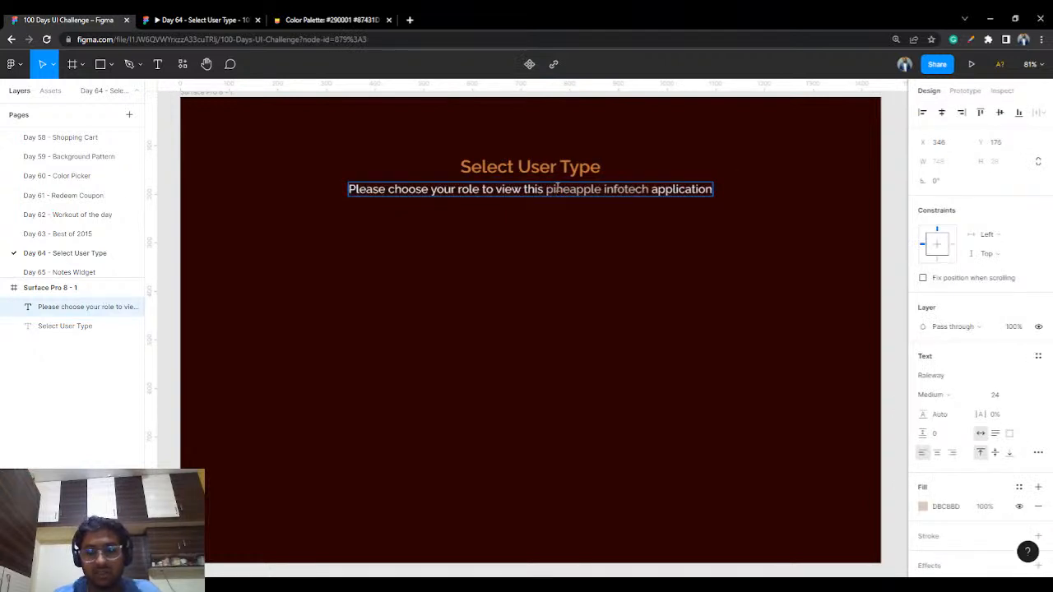
{"action": "key", "text": "BackSpace"}
{"action": "type", "text": "P"}
{"action": "left_click", "coordinate": [608, 190]}
{"action": "key", "text": "Delete"}
{"action": "type", "text": "I"}
{"action": "key", "text": "Escape"}
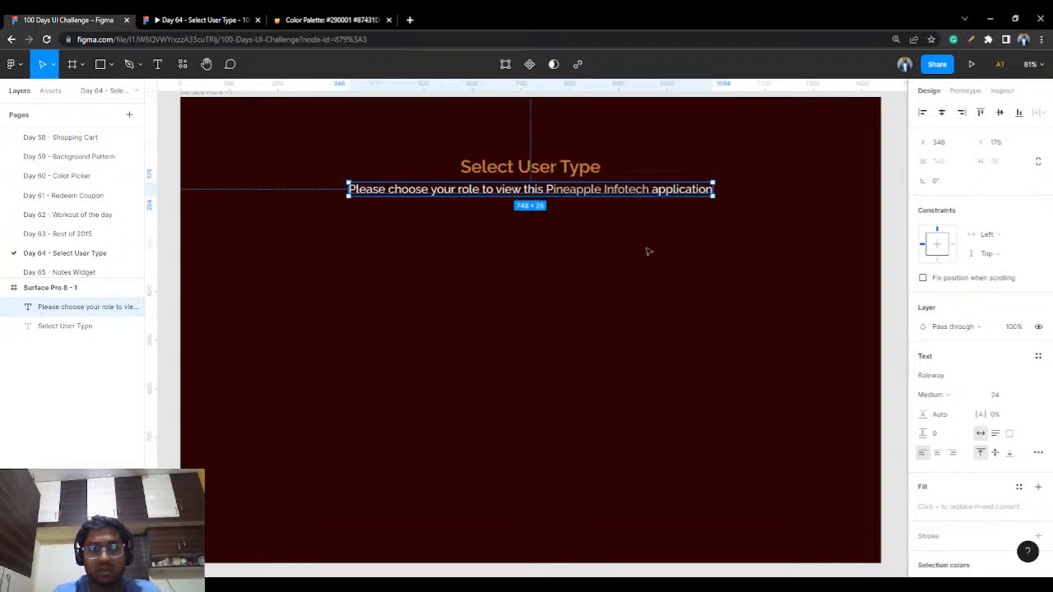
{"action": "left_click", "coordinate": [189, 19]}
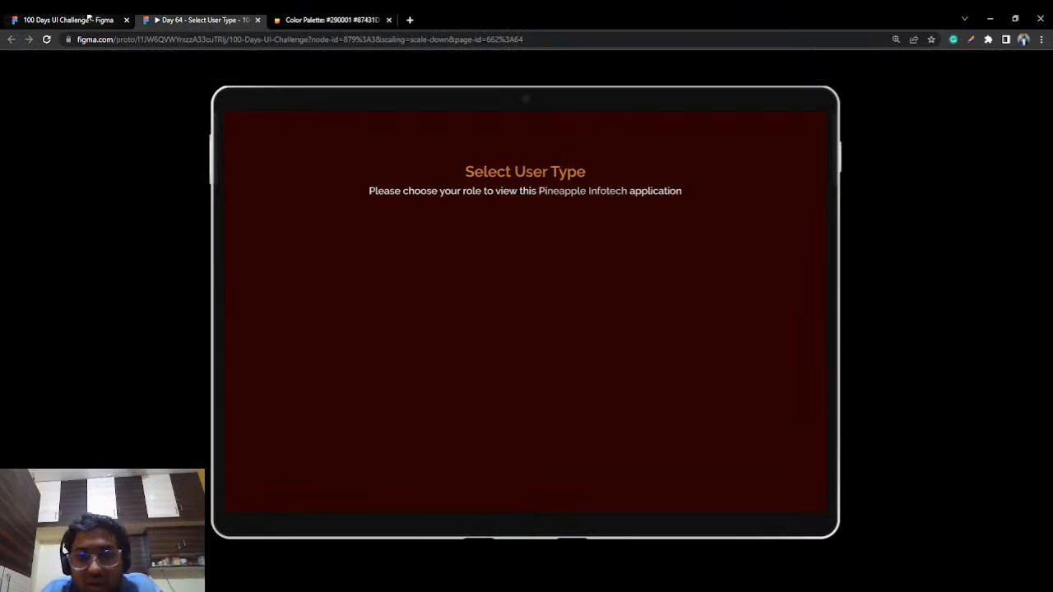
{"action": "left_click", "coordinate": [88, 19]}
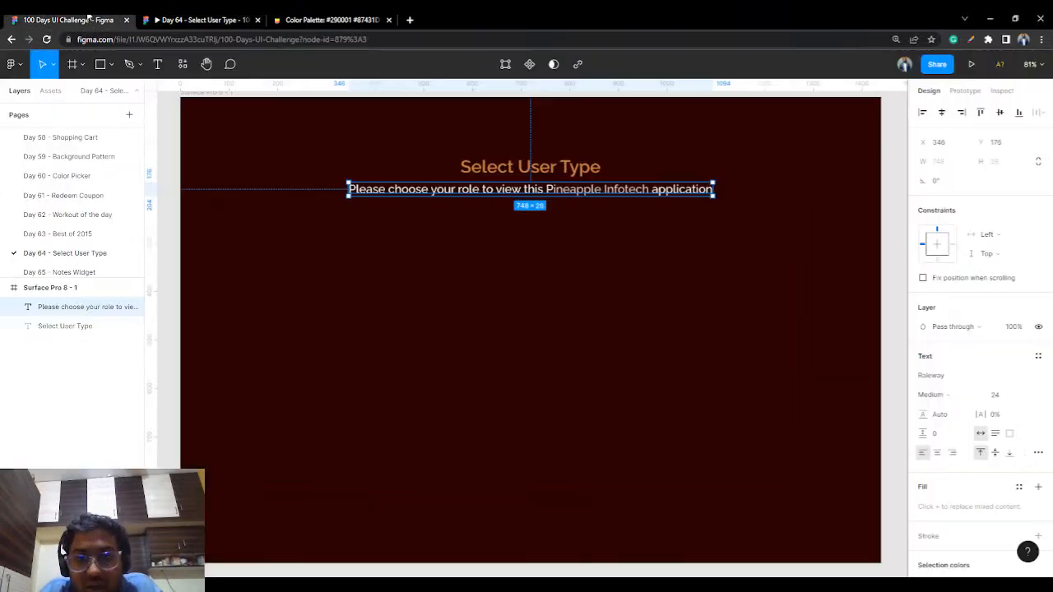
Recolor the letter "P" of "Pineapple" in the subtitle with DBCBBD copied from the rest of the company name.
{"action": "double_click", "coordinate": [555, 194]}
{"action": "left_click", "coordinate": [570, 190]}
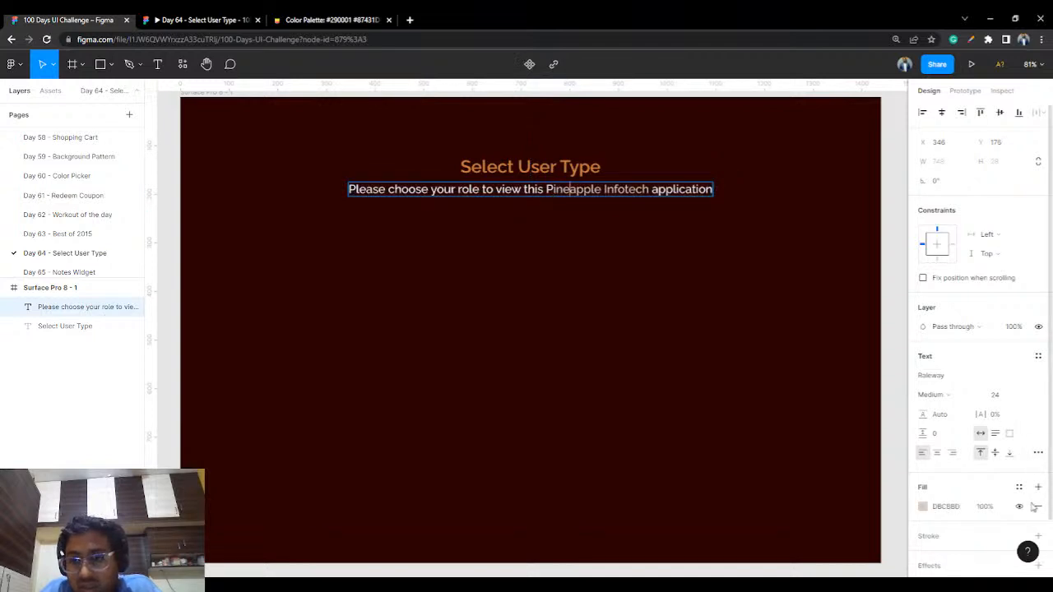
{"action": "left_click", "coordinate": [959, 510]}
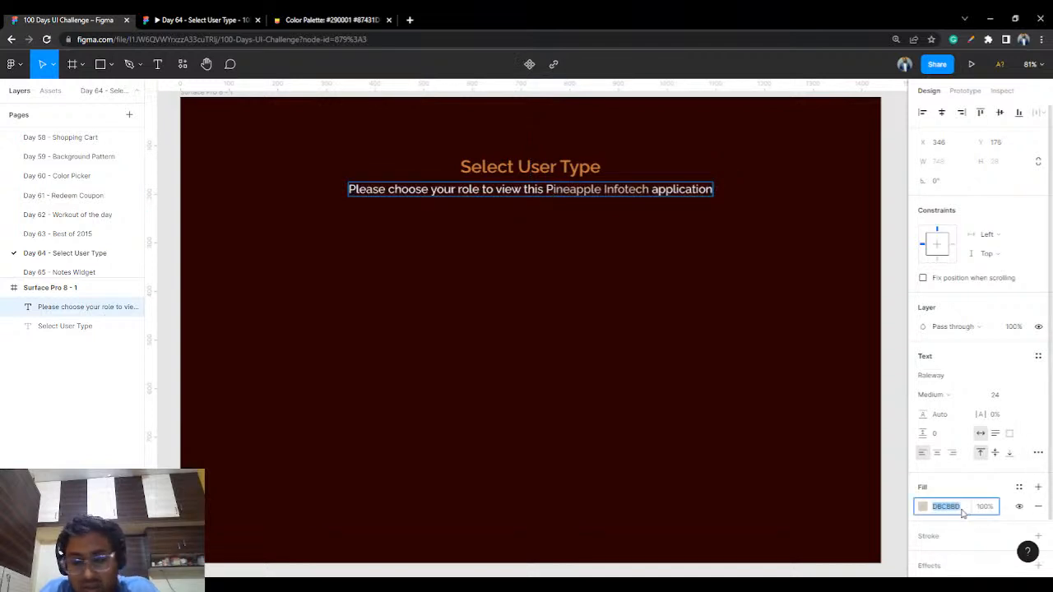
{"action": "left_click", "coordinate": [547, 191]}
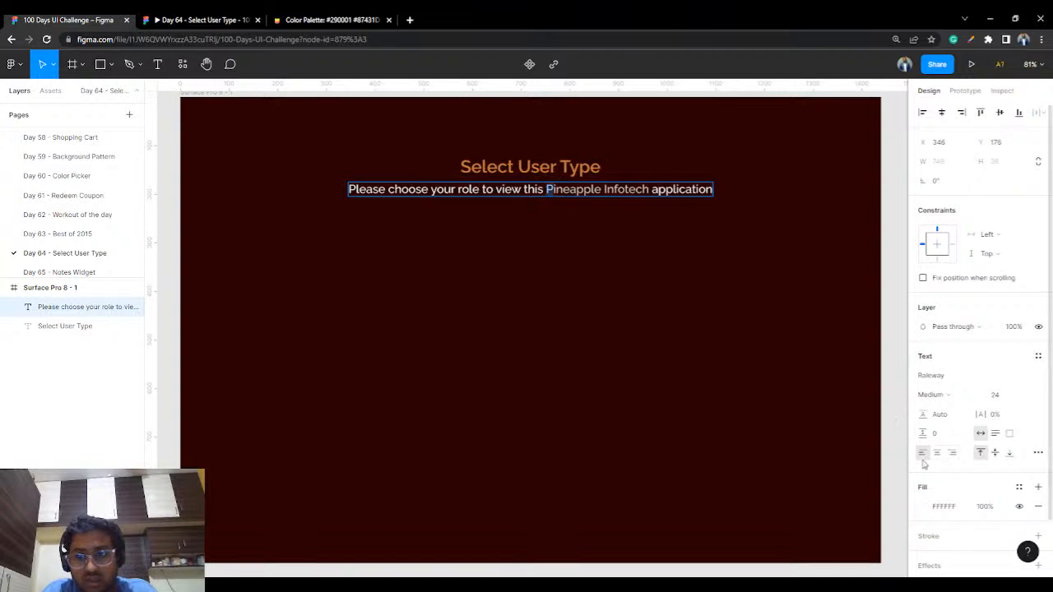
{"action": "left_click", "coordinate": [951, 508]}
{"action": "key", "text": "Return"}
{"action": "key", "text": "Escape"}
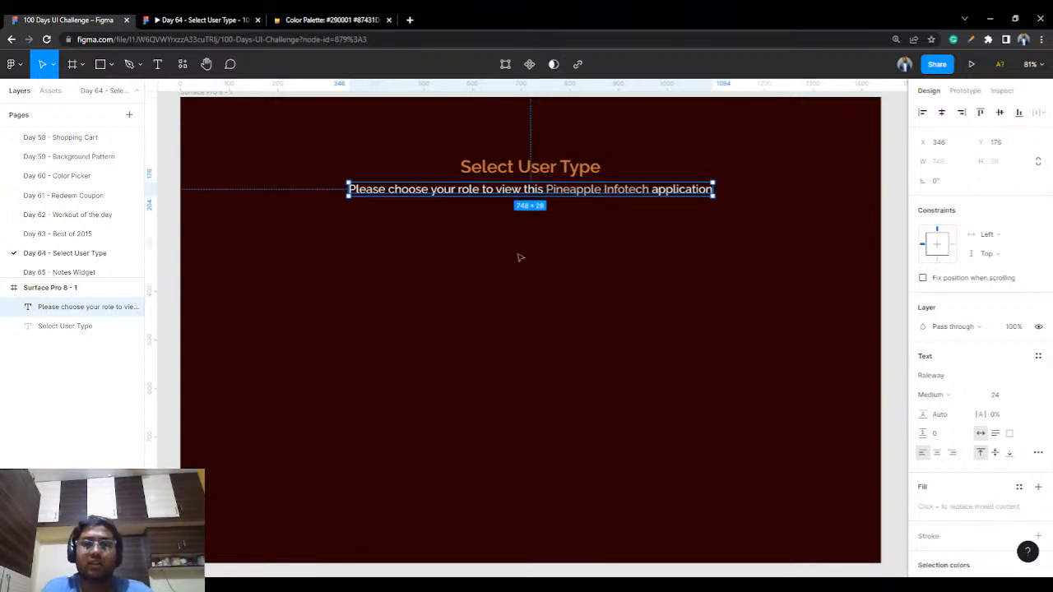
Compare the heading and subtitle colors in the prototype preview with the Color Hunt palette, and check the subtitle's distances to the frame edges.
{"action": "left_click", "coordinate": [206, 20]}
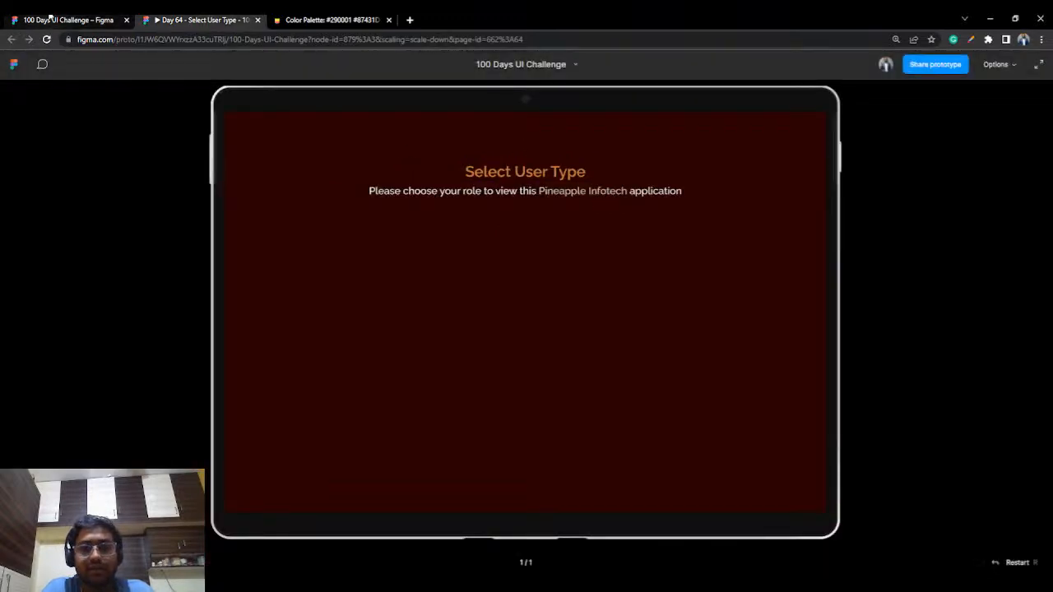
{"action": "left_click", "coordinate": [329, 18]}
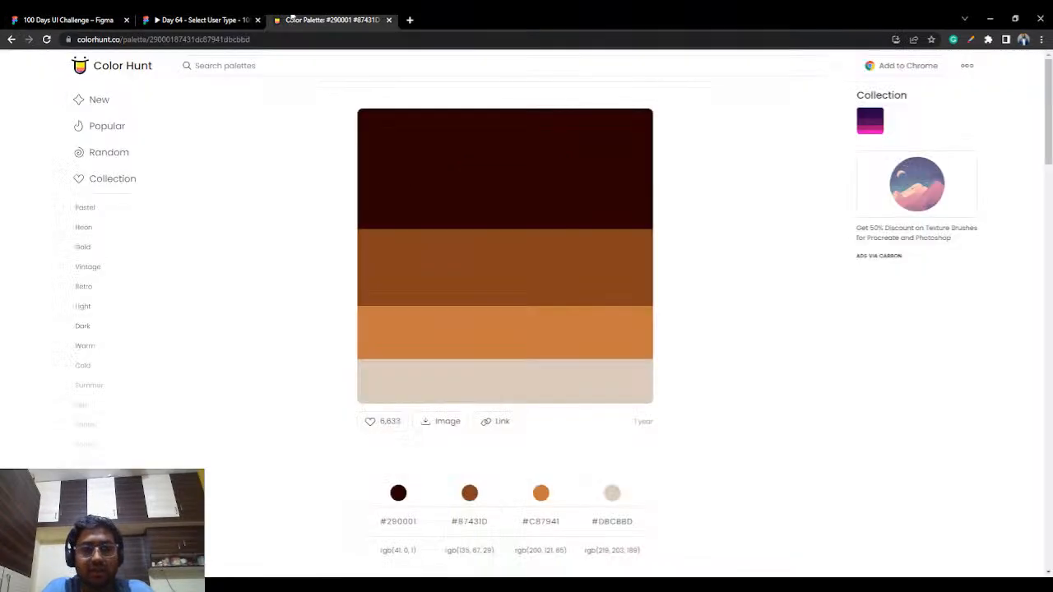
{"action": "left_click", "coordinate": [82, 20]}
{"action": "left_click", "coordinate": [167, 18]}
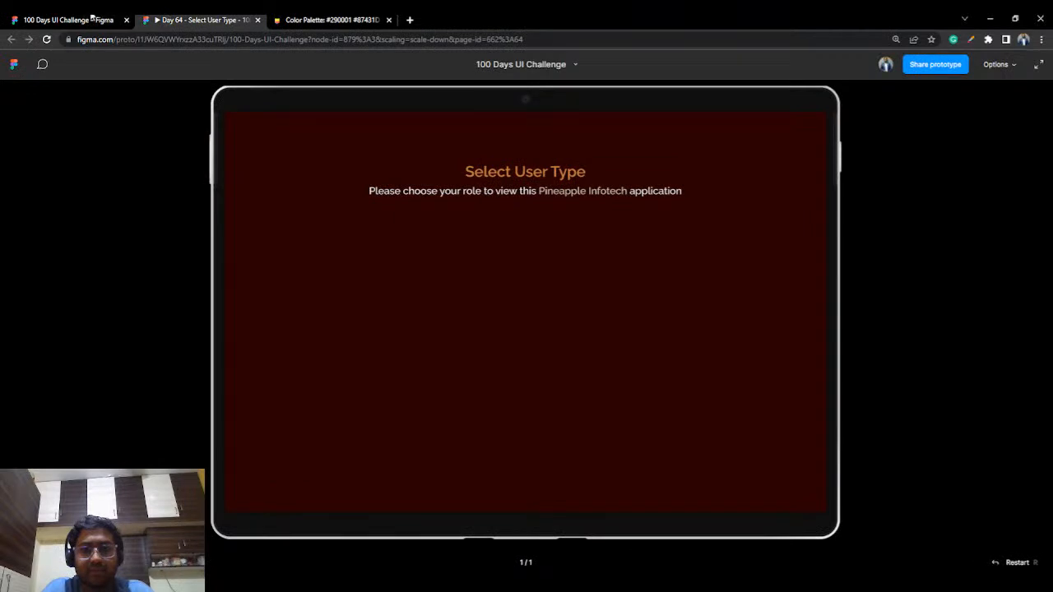
{"action": "left_click", "coordinate": [329, 19]}
{"action": "left_click", "coordinate": [193, 19]}
{"action": "left_click", "coordinate": [82, 19]}
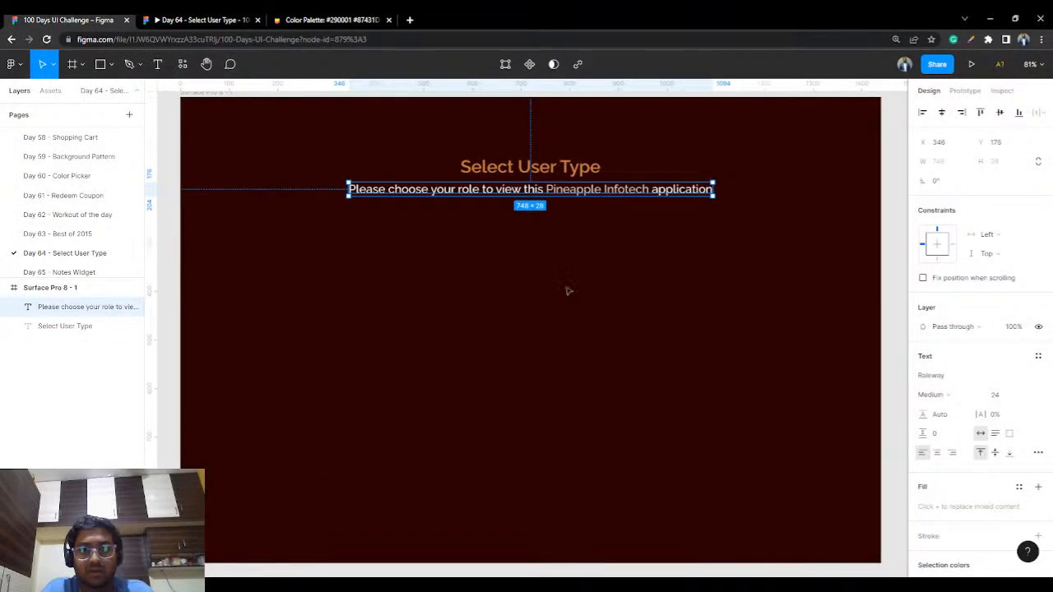
{"action": "key", "text": "alt"}
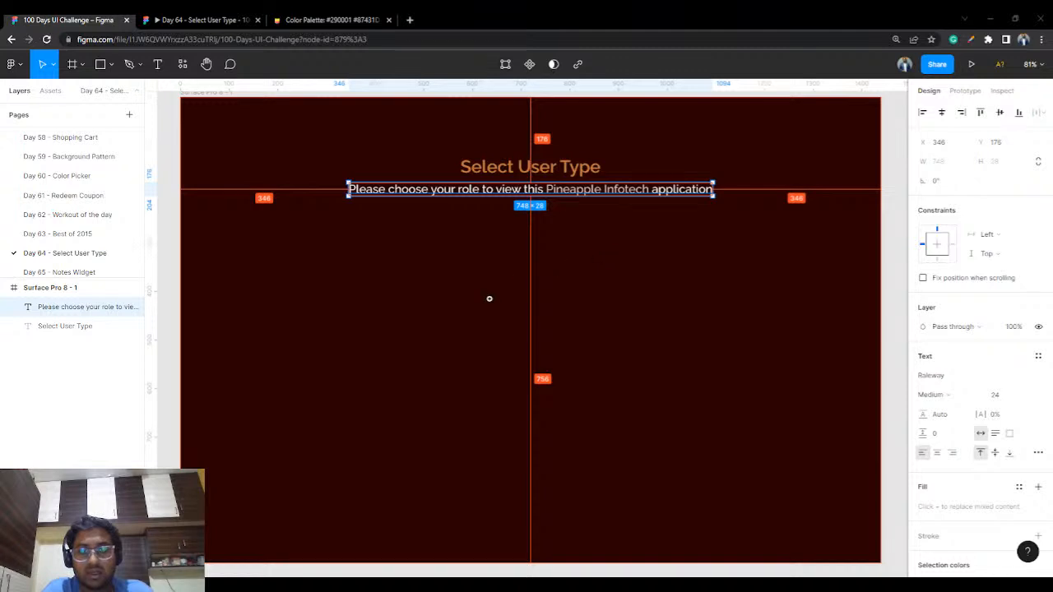
Draw a square about 247 × 247 below the subtitle on the left side of the frame, at about X 146, Y 333.
{"action": "key", "text": "r"}
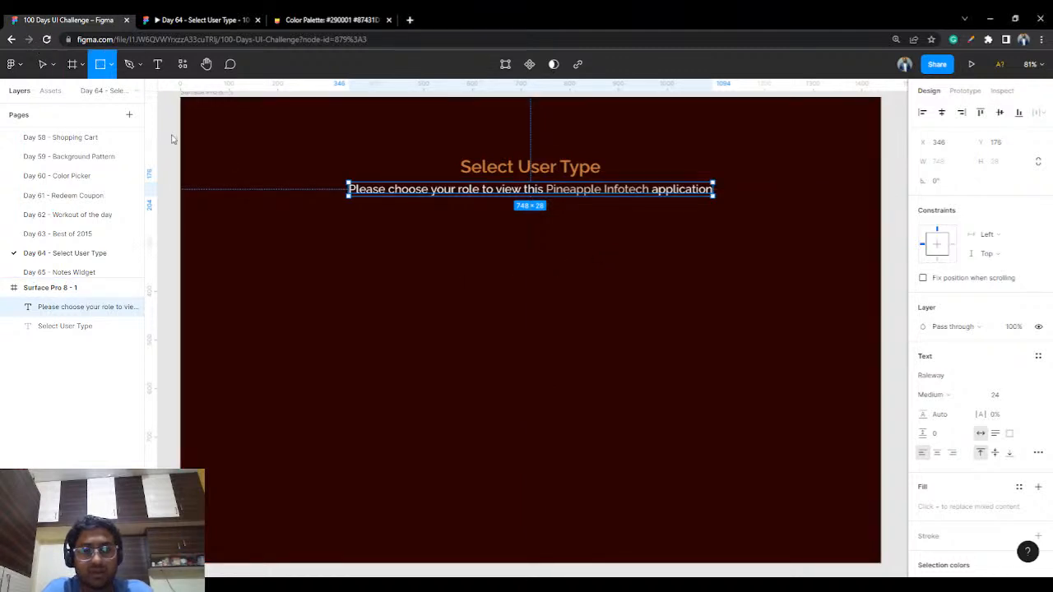
{"action": "left_click_drag", "start_coordinate": [237, 265], "coordinate": [366, 392]}
{"action": "left_click_drag", "start_coordinate": [367, 301], "coordinate": [355, 278]}
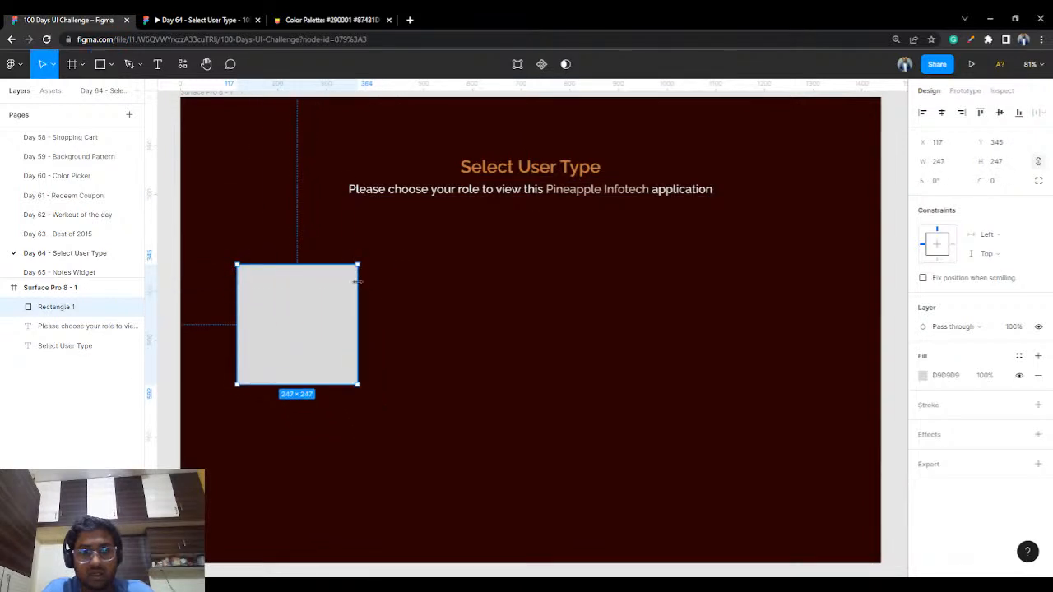
{"action": "left_click_drag", "start_coordinate": [329, 341], "coordinate": [340, 337]}
Round the square's corners with a radius of 20 and check its distances to the frame edges.
{"action": "left_click", "coordinate": [1000, 182]}
{"action": "type", "text": "20"}
{"action": "key", "text": "Return"}
{"action": "left_click", "coordinate": [604, 313]}
{"action": "left_click", "coordinate": [357, 285]}
{"action": "key", "text": "alt"}
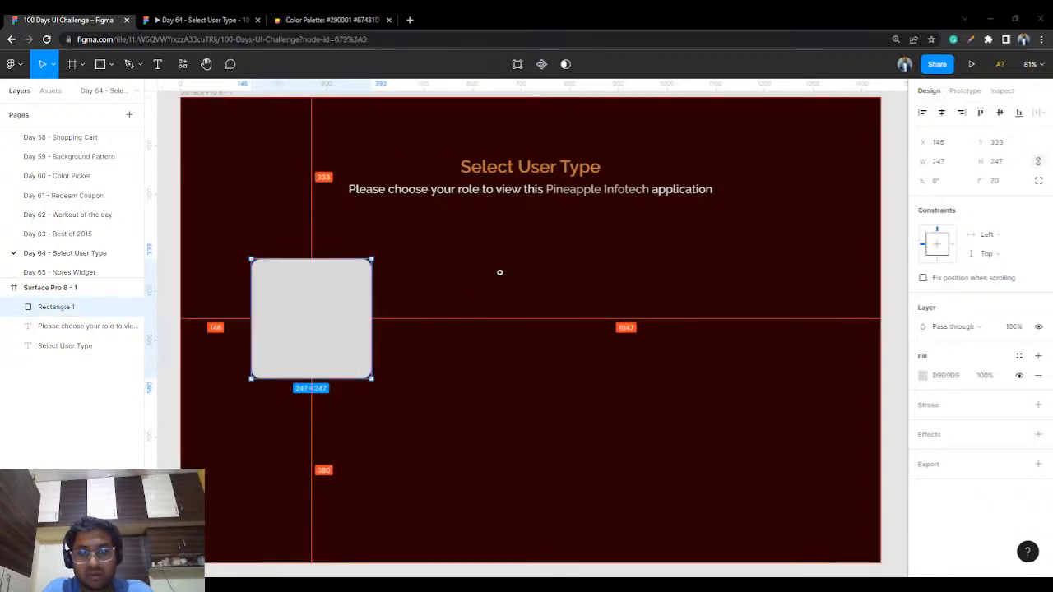
Change the square's fill to FFFFFF and lower the fill opacity to 0%.
{"action": "left_click", "coordinate": [922, 375]}
{"action": "type", "text": "FFFFFF"}
{"action": "key", "text": "Return"}
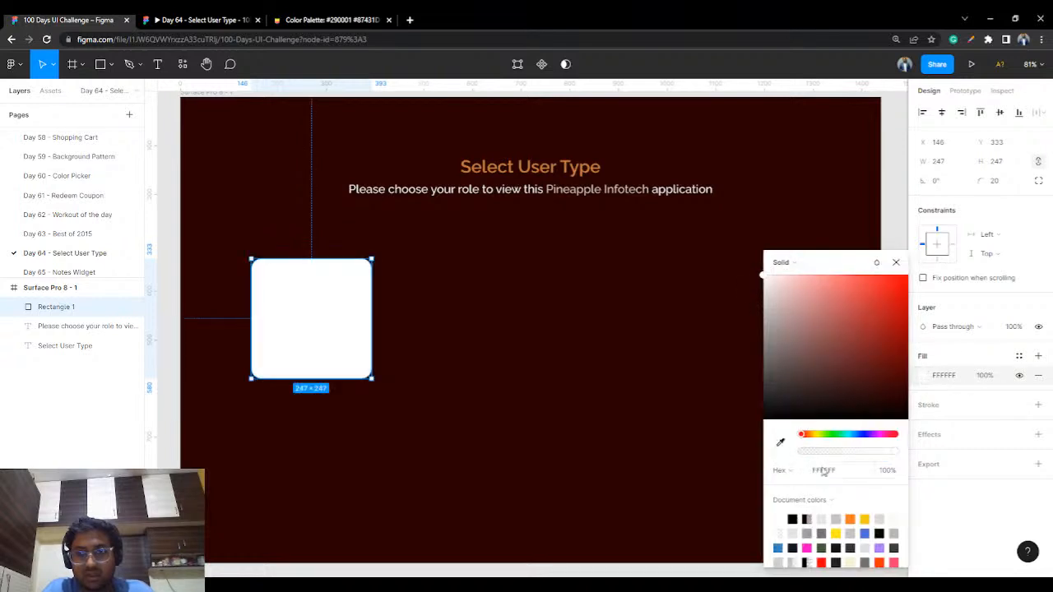
{"action": "left_click_drag", "start_coordinate": [897, 451], "coordinate": [797, 457]}
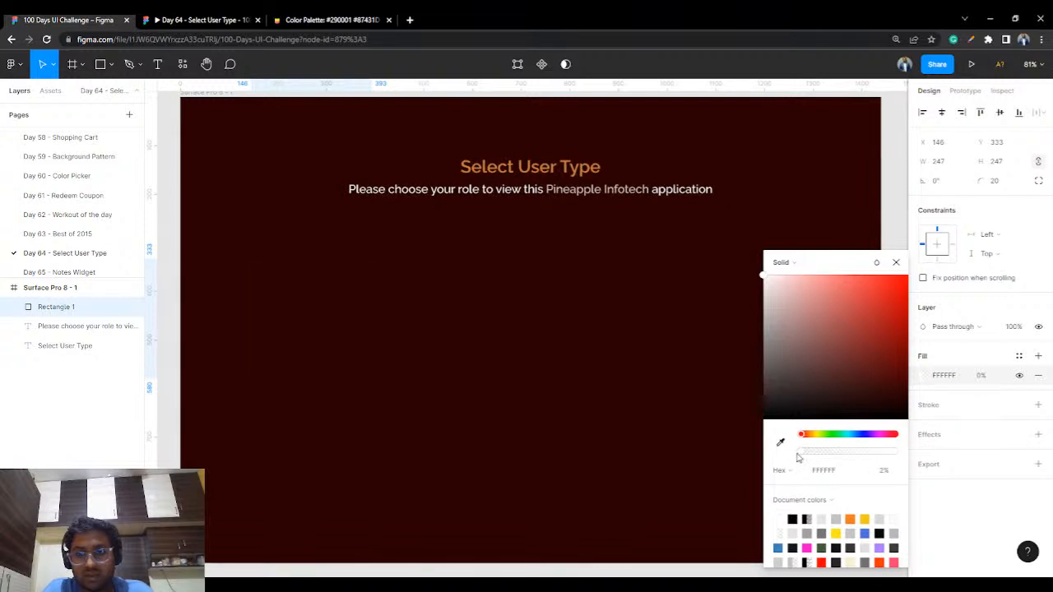
Add a stroke to the square and color it C87941, copied from the "Select User Type" heading's fill.
{"action": "left_click", "coordinate": [1039, 405]}
{"action": "left_click", "coordinate": [924, 425]}
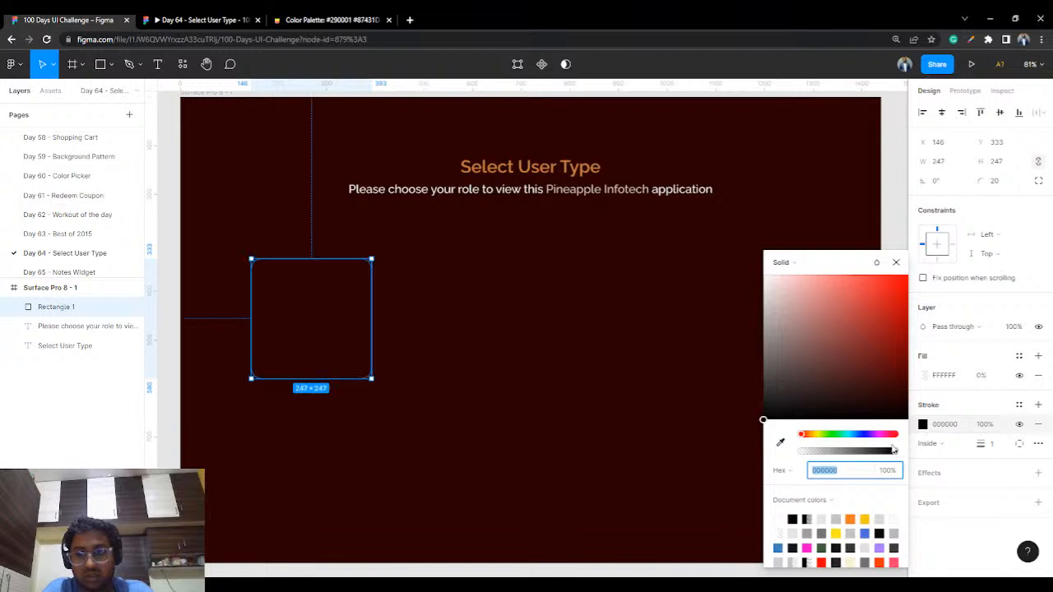
{"action": "left_click", "coordinate": [531, 167]}
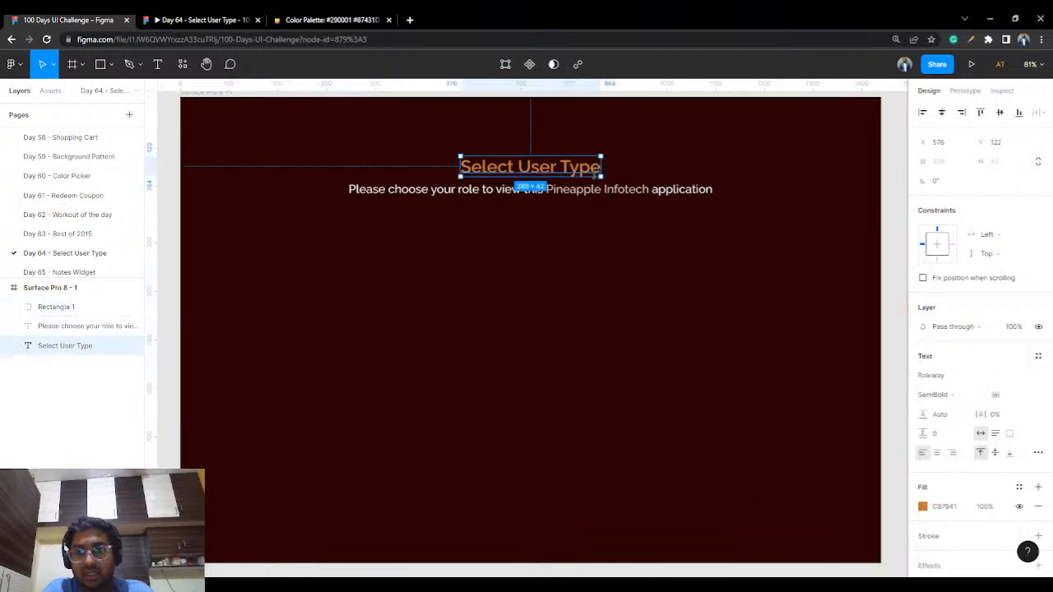
{"action": "left_click", "coordinate": [958, 510]}
{"action": "key", "text": "ctrl+c"}
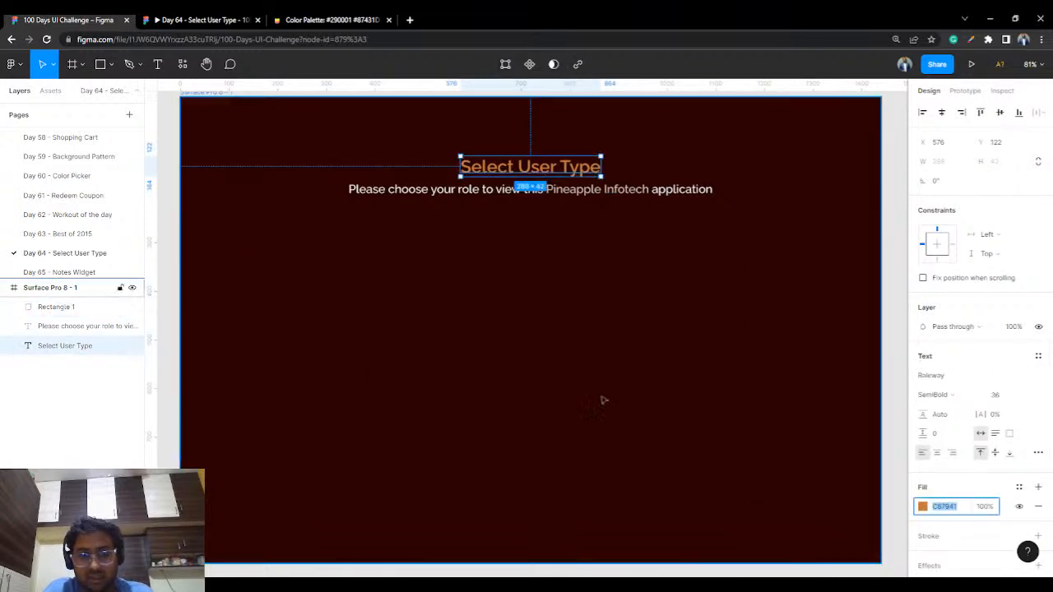
{"action": "left_click", "coordinate": [375, 343]}
{"action": "left_click", "coordinate": [947, 424]}
{"action": "key", "text": "ctrl+v"}
{"action": "key", "text": "Return"}
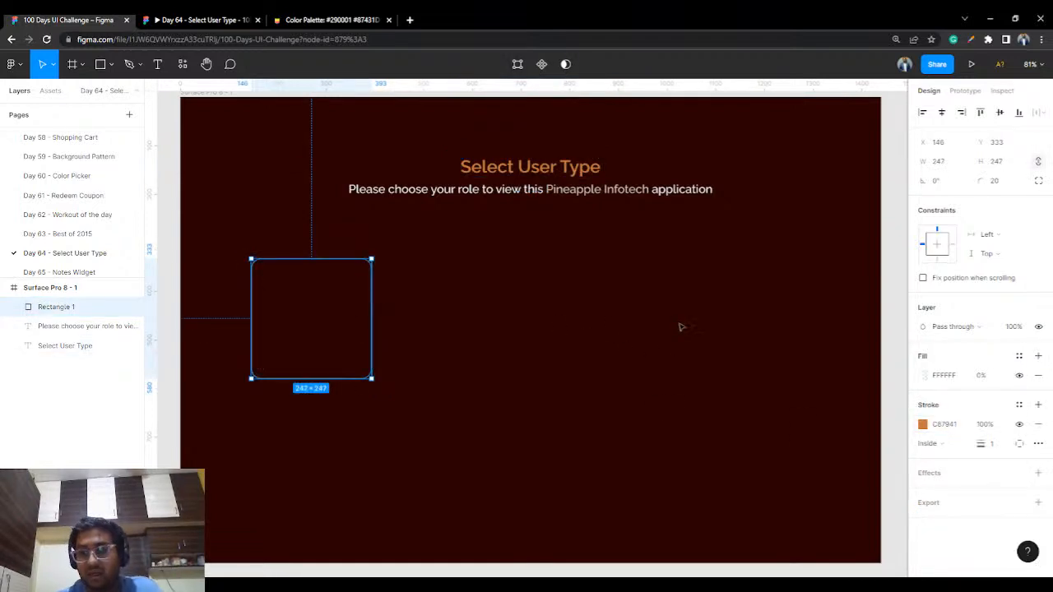
{"action": "left_click", "coordinate": [608, 332]}
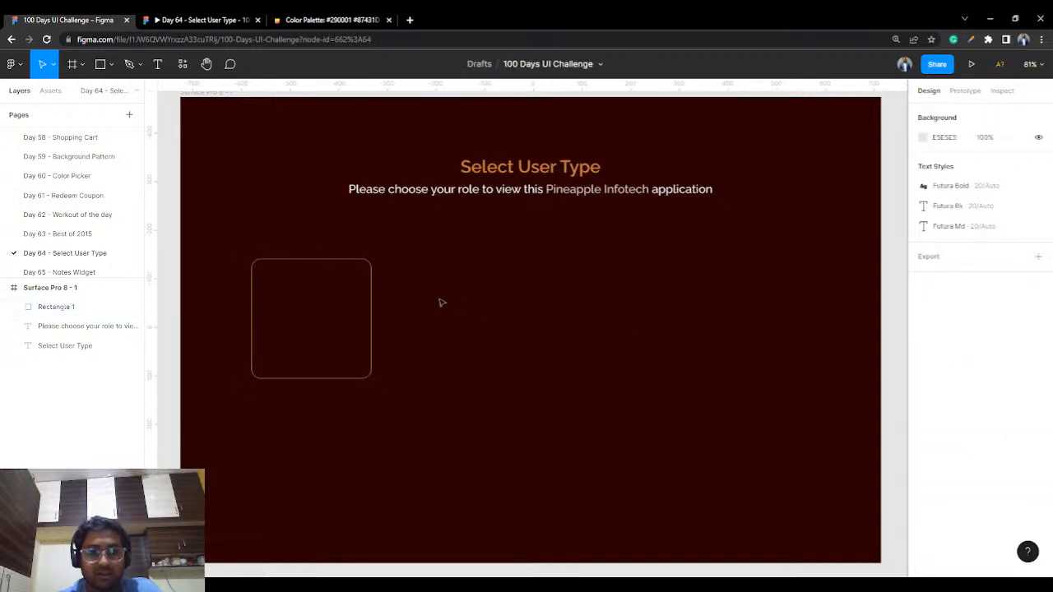
Set the square's stroke weight to 2 and check the design in the prototype preview.
{"action": "key", "text": "ctrl+plus"}
{"action": "key", "text": "ctrl+minus"}
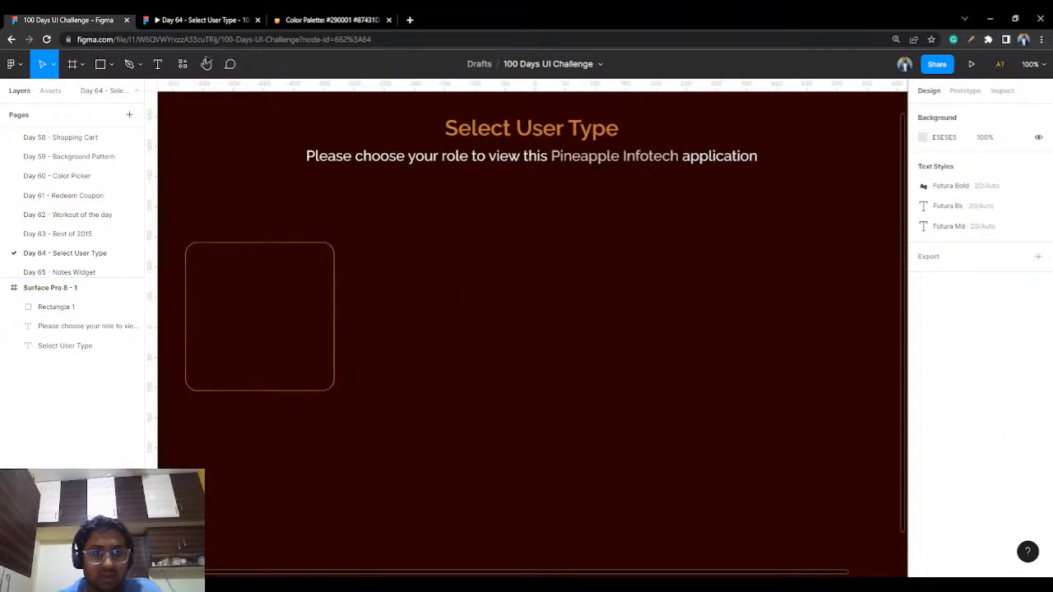
{"action": "left_click", "coordinate": [335, 329]}
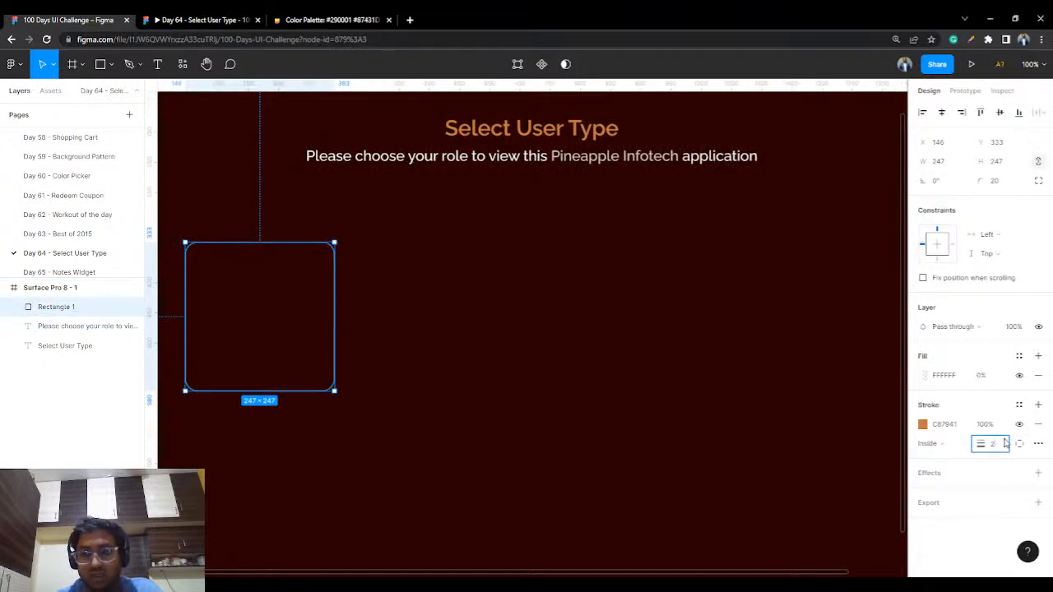
{"action": "left_click", "coordinate": [453, 326]}
{"action": "key", "text": "ctrl+Tab"}
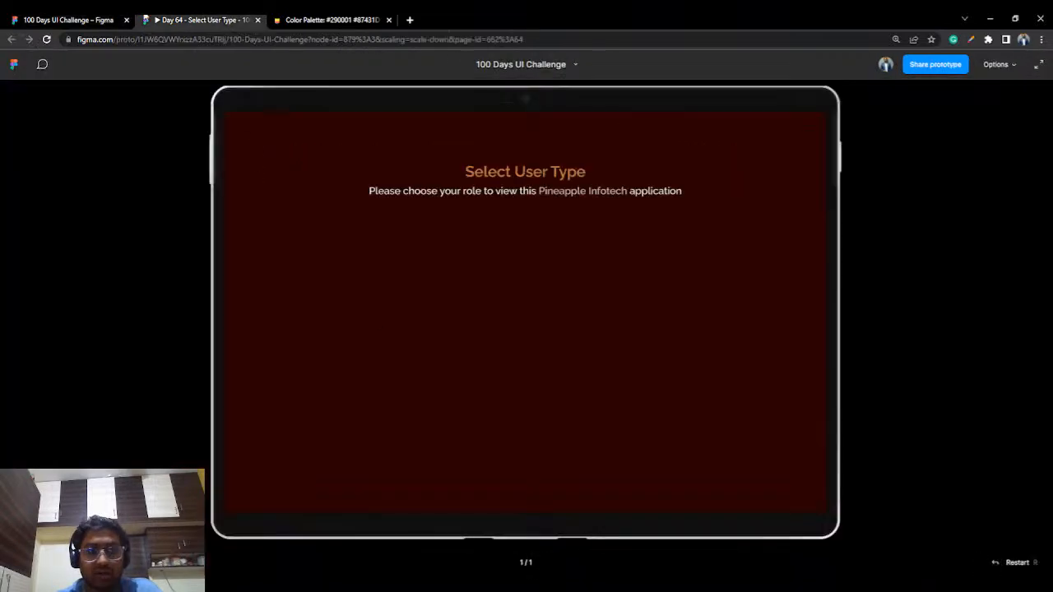
{"action": "left_click", "coordinate": [58, 18]}
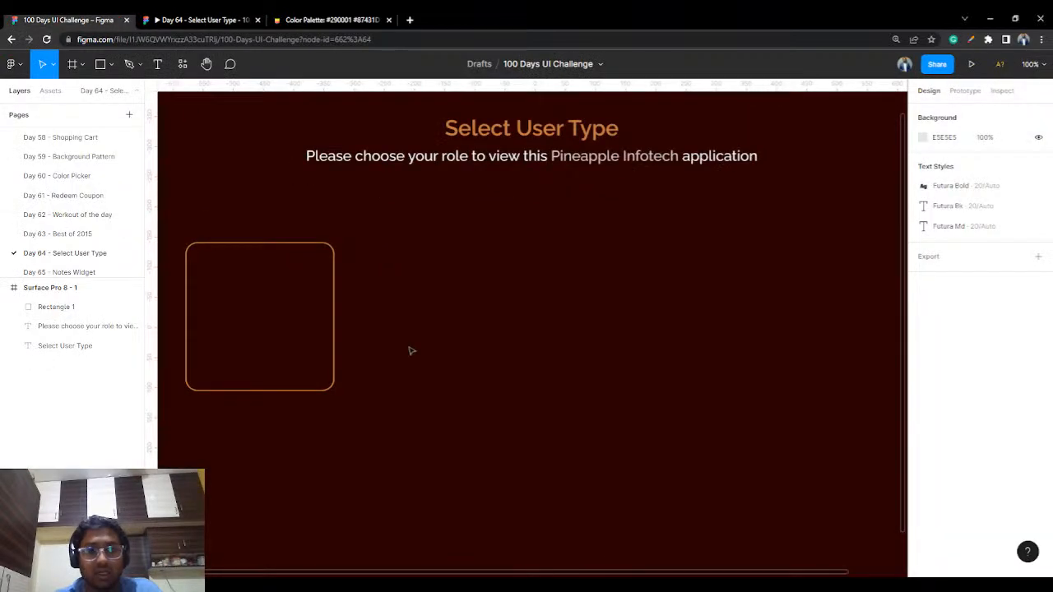
Move the square slightly lower in the frame, to about X 146, Y 356.
{"action": "scroll", "coordinate": [387, 339], "scroll_direction": "down", "scroll_amount": 3}
{"action": "left_click_drag", "start_coordinate": [363, 332], "coordinate": [364, 338]}
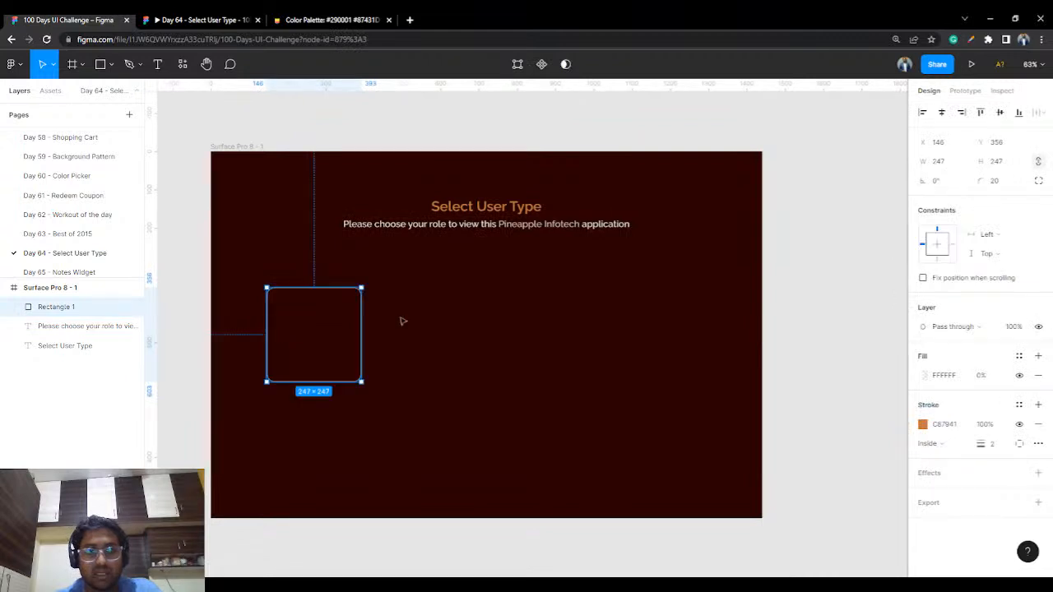
{"action": "left_click", "coordinate": [400, 320]}
Add two copies of the square in a row beside it, at X 433 and X 720, both at Y 356.
{"action": "left_click", "coordinate": [360, 329]}
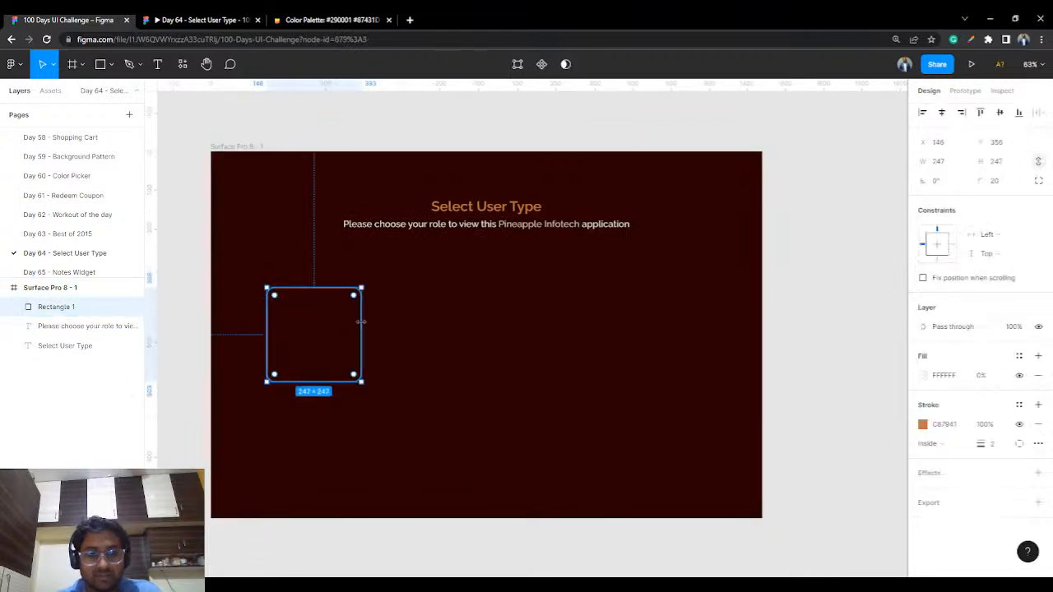
{"action": "left_click", "coordinate": [393, 316]}
{"action": "left_click", "coordinate": [393, 316]}
{"action": "key", "text": "ctrl+v"}
{"action": "left_click_drag", "start_coordinate": [347, 333], "coordinate": [457, 335]}
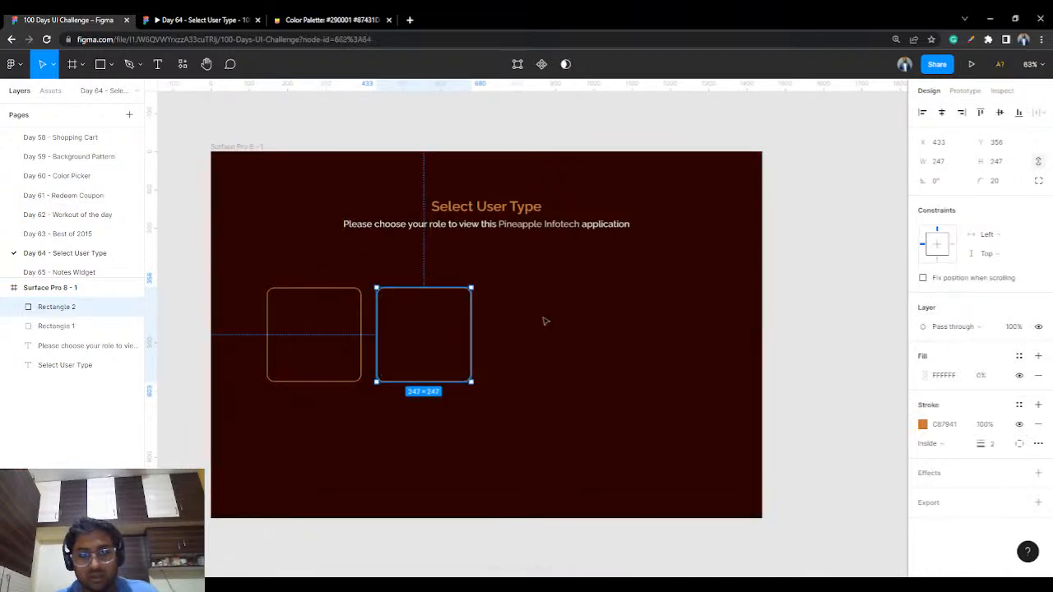
{"action": "left_click", "coordinate": [543, 321]}
{"action": "key", "text": "ctrl+v"}
{"action": "left_click_drag", "start_coordinate": [337, 338], "coordinate": [559, 342]}
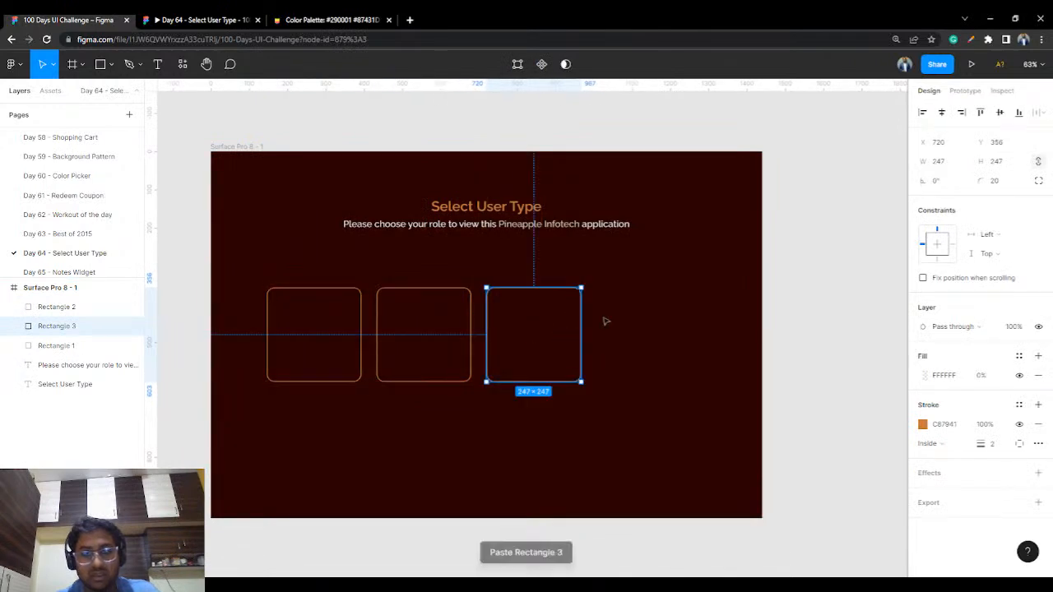
{"action": "left_click", "coordinate": [604, 322]}
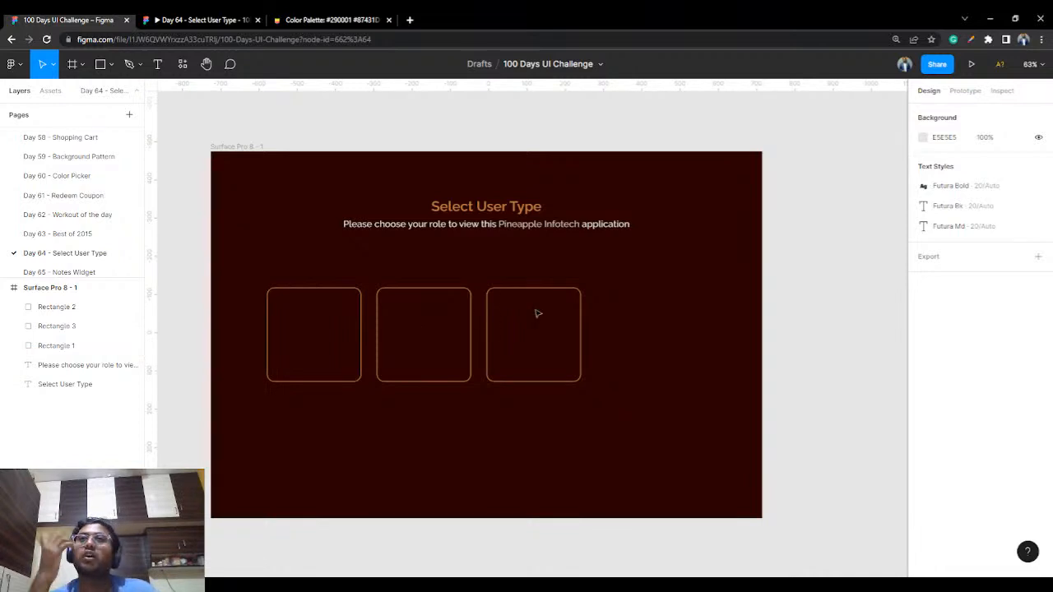
Add a fourth copy of the square at the end of the row and center all four squares horizontally in the frame.
{"action": "key", "text": "ctrl+v"}
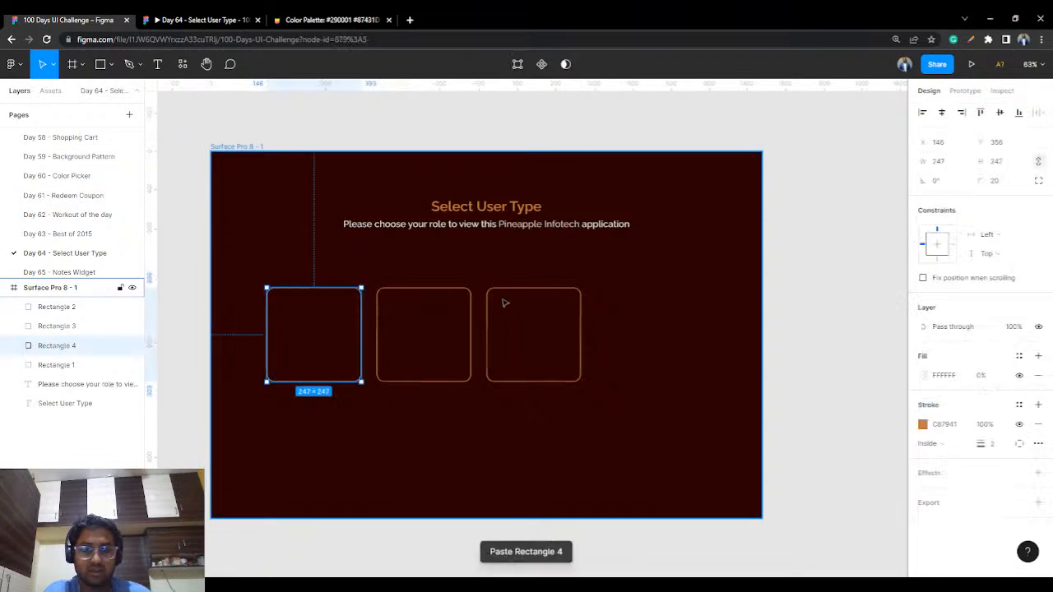
{"action": "left_click_drag", "start_coordinate": [345, 340], "coordinate": [679, 343]}
{"action": "left_click_drag", "start_coordinate": [711, 419], "coordinate": [305, 332]}
{"action": "left_click_drag", "start_coordinate": [513, 335], "coordinate": [523, 337]}
{"action": "left_click", "coordinate": [619, 460]}
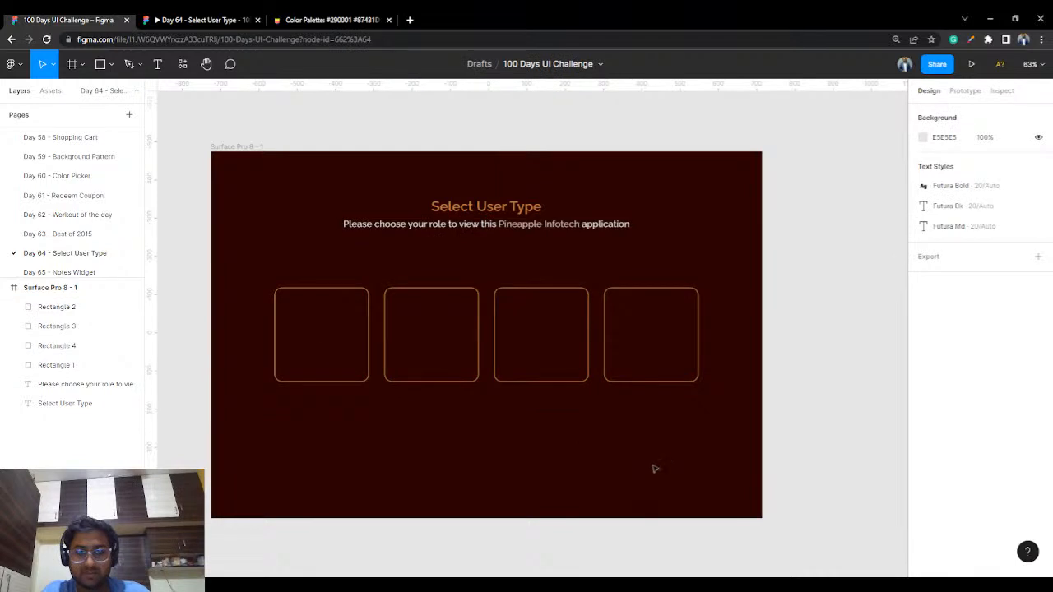
Set the "Surface Pro 8 - 1" frame as the file's thumbnail.
{"action": "key", "text": "shift+0"}
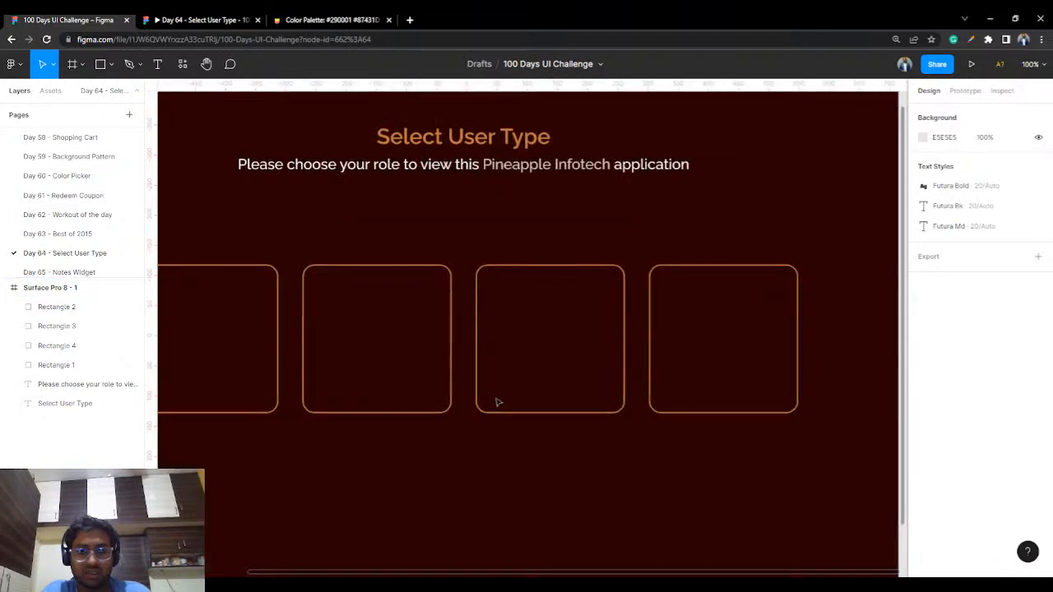
{"action": "left_click_drag", "start_coordinate": [437, 435], "coordinate": [505, 414]}
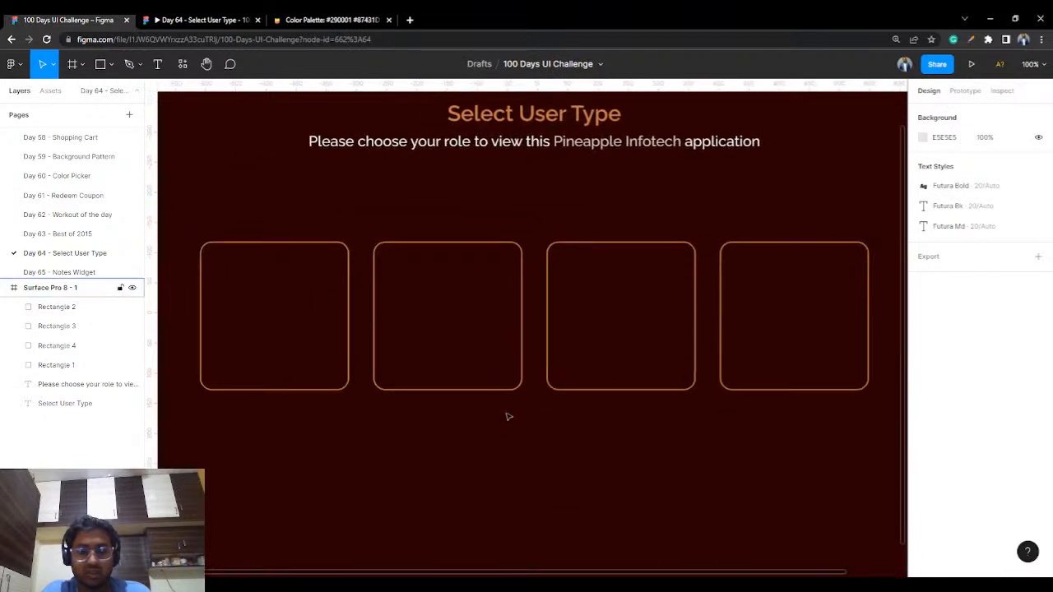
{"action": "key", "text": "shift+1"}
{"action": "right_click", "coordinate": [507, 417]}
{"action": "left_click", "coordinate": [508, 417]}
{"action": "right_click", "coordinate": [508, 417]}
{"action": "left_click", "coordinate": [507, 418]}
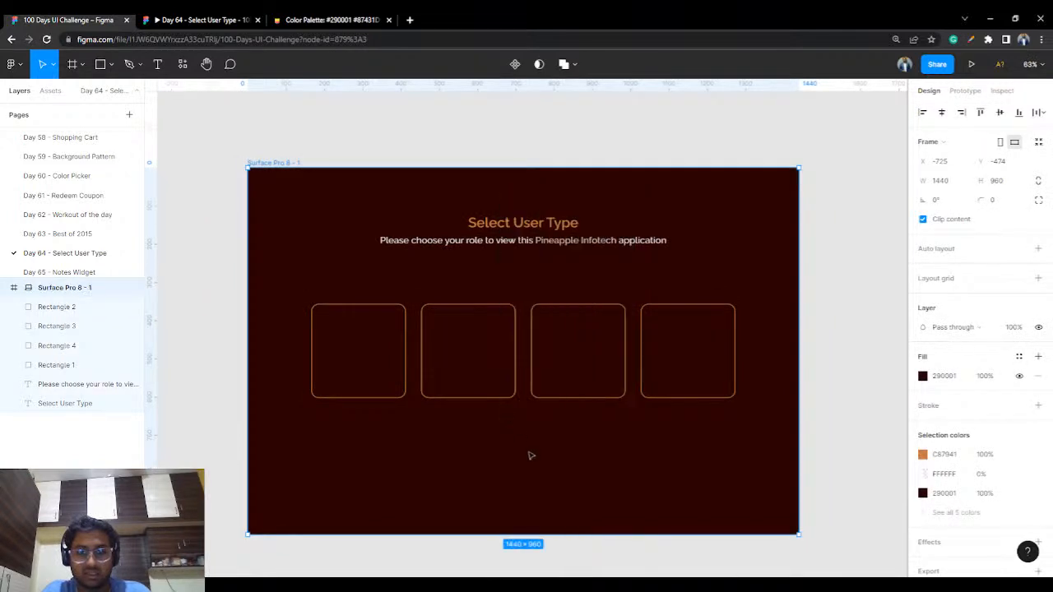
{"action": "left_click", "coordinate": [830, 308]}
{"action": "right_click", "coordinate": [829, 308]}
{"action": "mouse_move", "coordinate": [840, 408]}
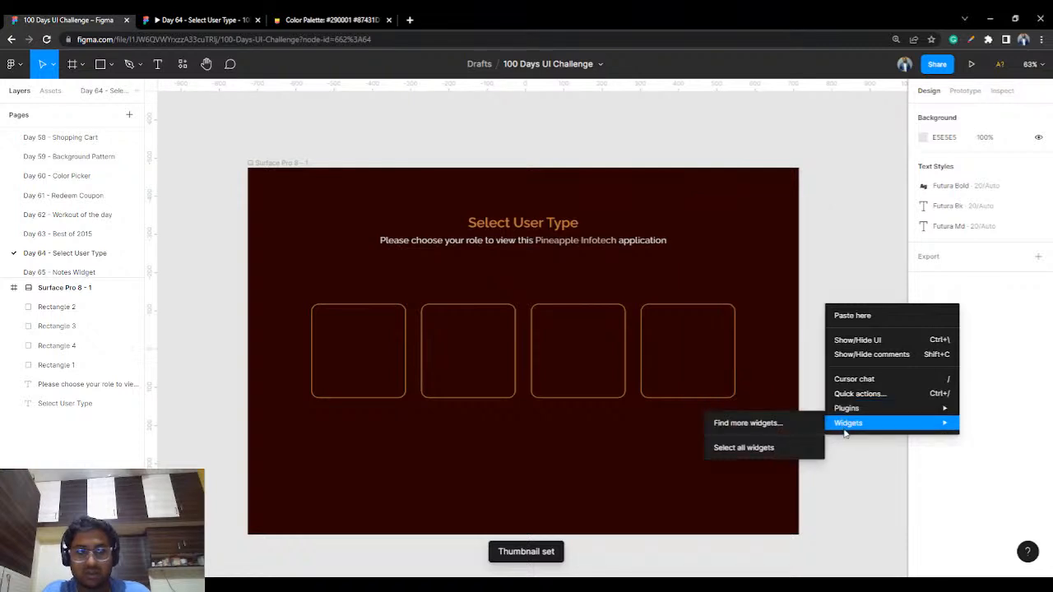
{"action": "key", "text": "Escape"}
Launch the Bootstrap Icons plugin from an empty area of the canvas.
{"action": "left_click", "coordinate": [55, 292]}
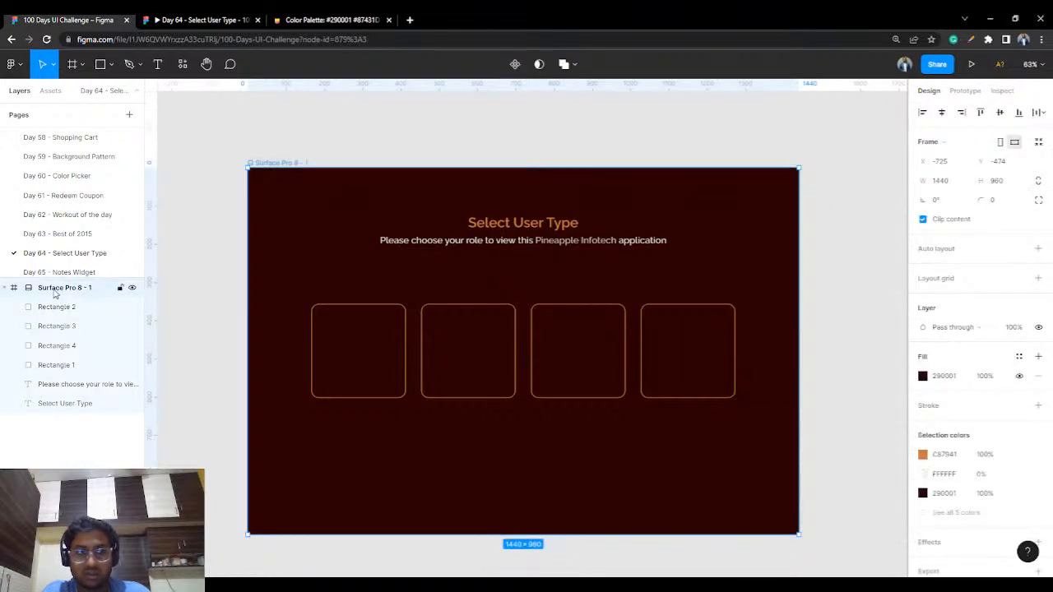
{"action": "left_click", "coordinate": [193, 266]}
{"action": "right_click", "coordinate": [190, 264]}
{"action": "mouse_move", "coordinate": [281, 369]}
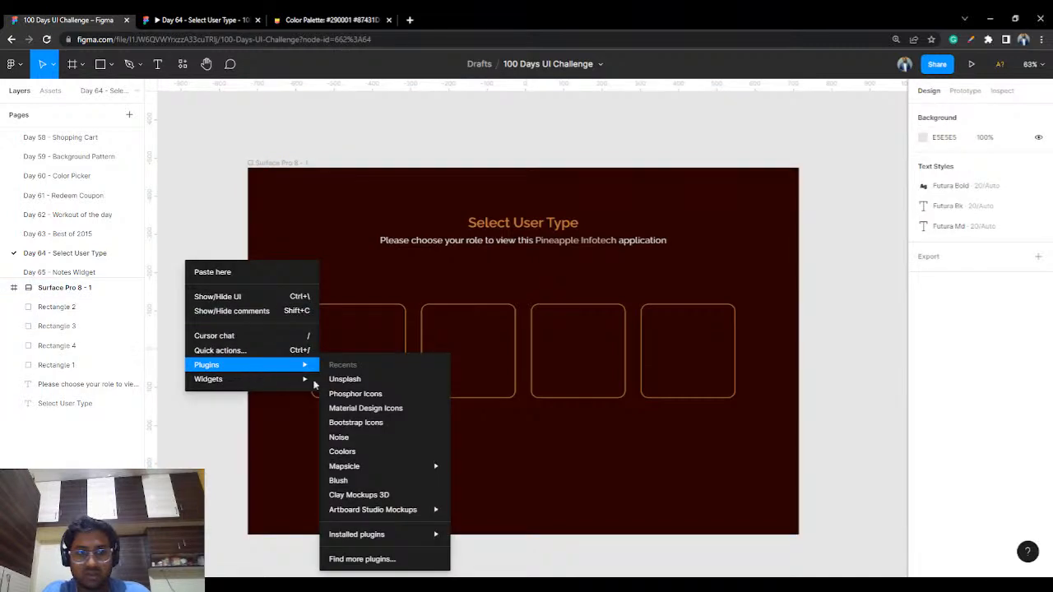
{"action": "left_click", "coordinate": [386, 422]}
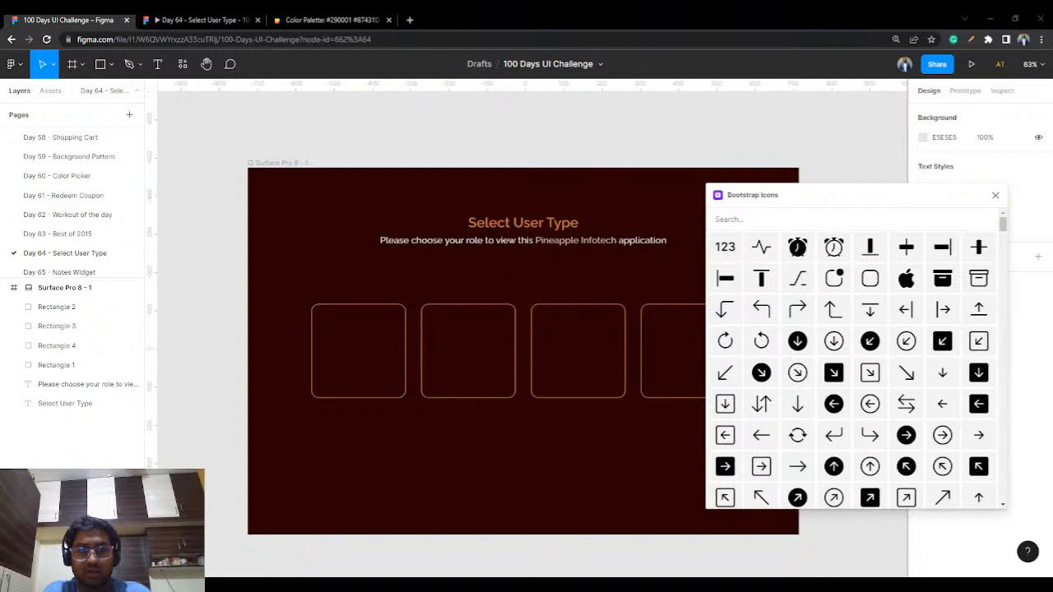
{"action": "key", "text": "alt+Tab"}
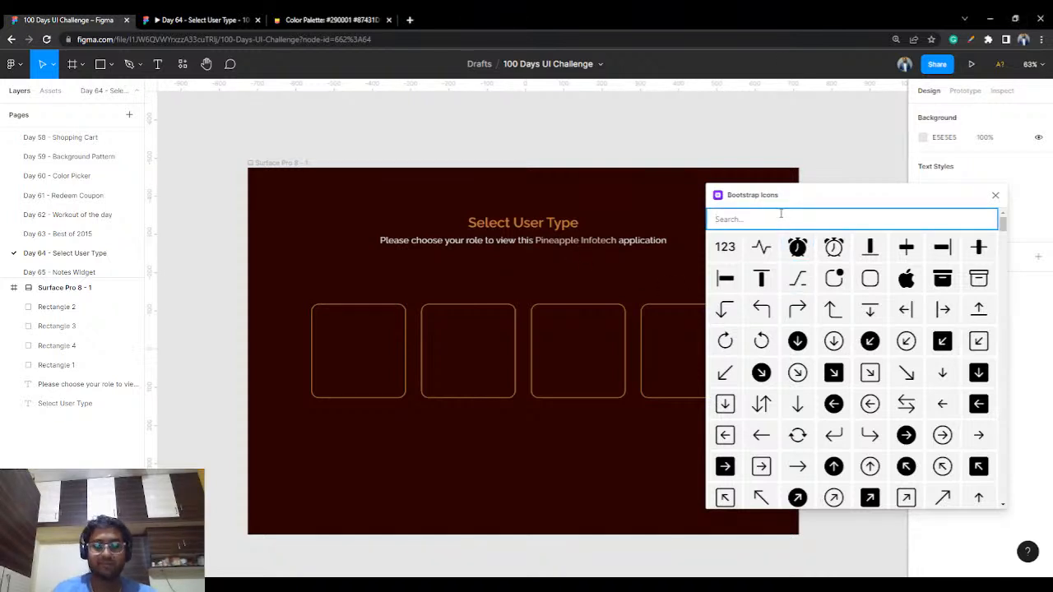
Search the icon plugin for "code", insert the slashed code-brackets icon and place it above the frame's upper right edge.
{"action": "type", "text": "code"}
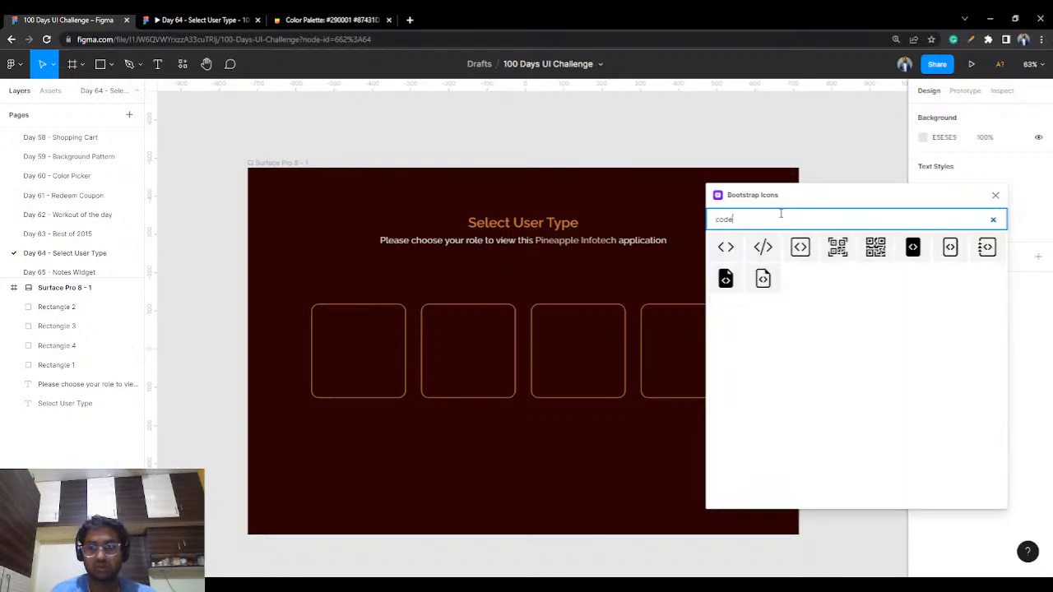
{"action": "left_click", "coordinate": [762, 247]}
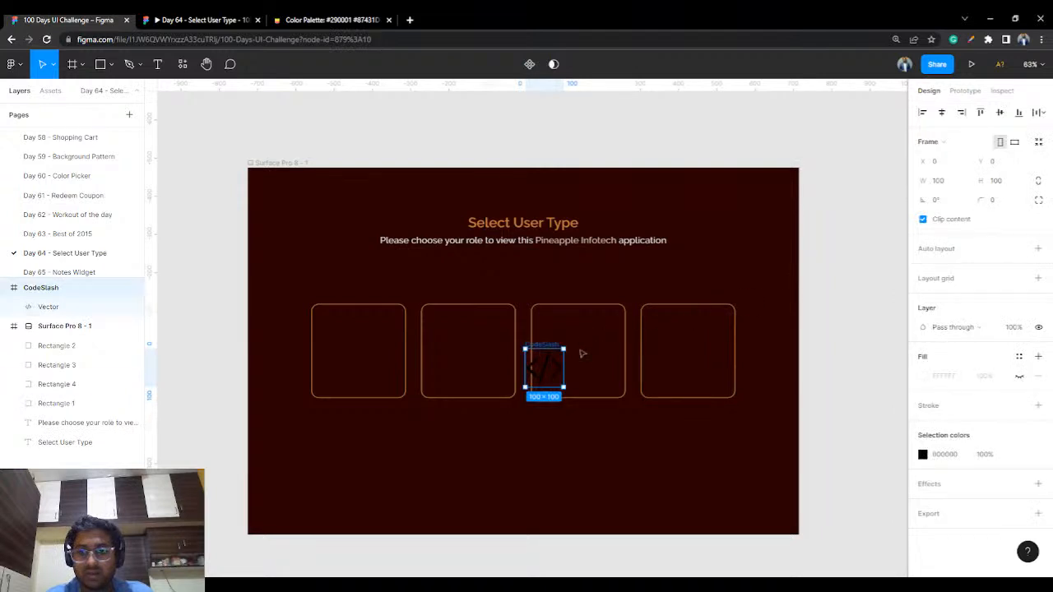
{"action": "left_click_drag", "start_coordinate": [544, 348], "coordinate": [699, 124]}
{"action": "left_click", "coordinate": [810, 146]}
Search the Bootstrap Icons plugin for "admin" and "user" icons, clearing the search each time.
{"action": "key", "text": "ctrl+alt+p"}
{"action": "type", "text": "admin"}
{"action": "key", "text": "BackSpace"}
{"action": "key", "text": "BackSpace"}
{"action": "key", "text": "BackSpace"}
{"action": "key", "text": "BackSpace"}
{"action": "key", "text": "BackSpace"}
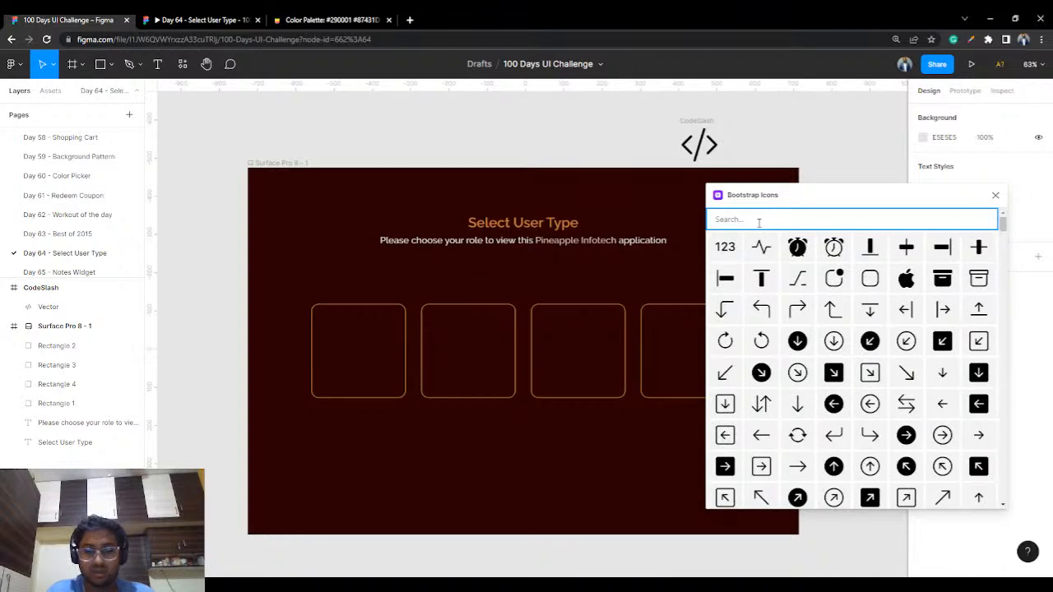
{"action": "type", "text": "user"}
{"action": "key", "text": "BackSpace"}
{"action": "key", "text": "BackSpace"}
{"action": "key", "text": "BackSpace"}
{"action": "key", "text": "BackSpace"}
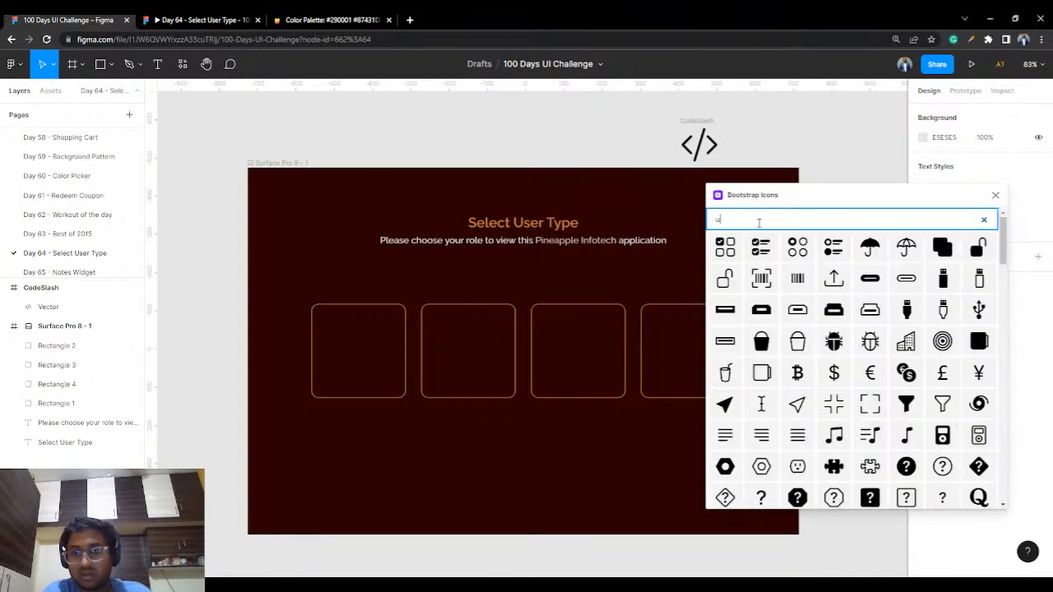
Look through the full Bootstrap Icons list for symbols that suit the user role cards.
{"action": "scroll", "coordinate": [836, 334], "scroll_direction": "down", "scroll_amount": 2}
{"action": "scroll", "coordinate": [837, 334], "scroll_direction": "down", "scroll_amount": 10}
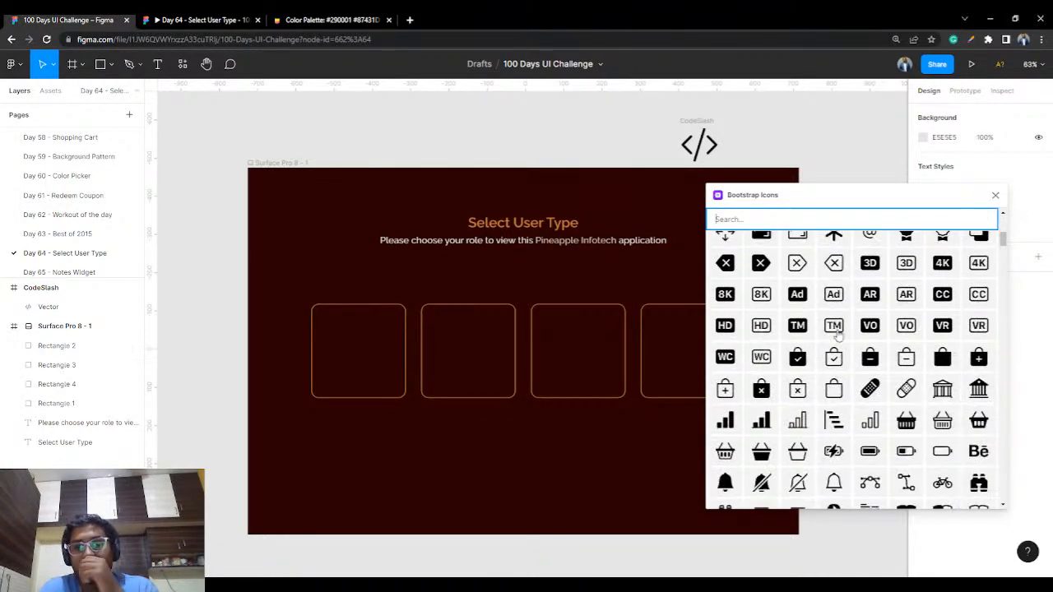
{"action": "scroll", "coordinate": [837, 333], "scroll_direction": "down", "scroll_amount": 10}
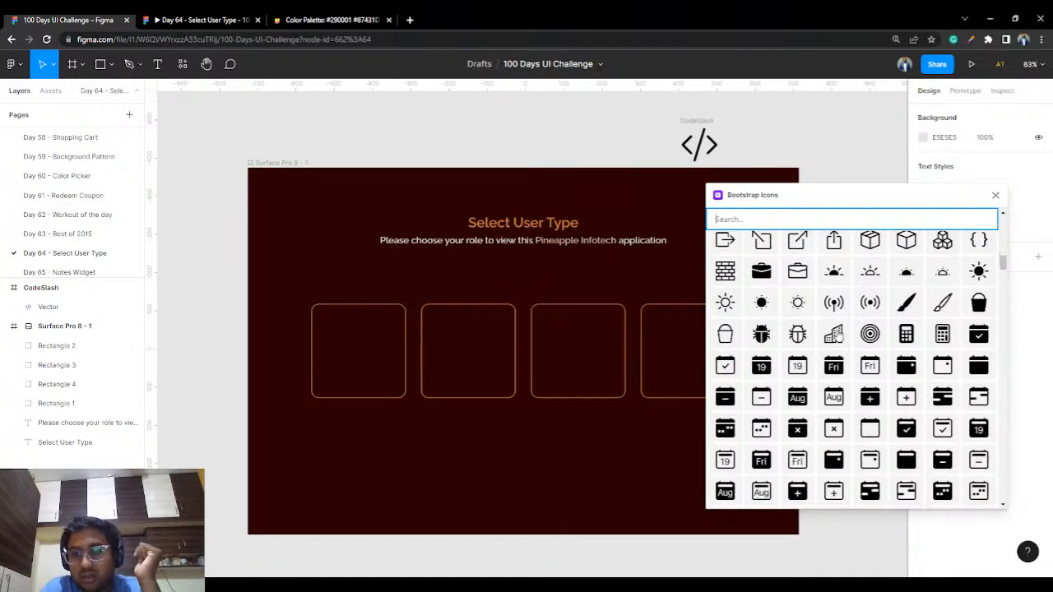
{"action": "scroll", "coordinate": [837, 334], "scroll_direction": "down", "scroll_amount": 3}
{"action": "scroll", "coordinate": [837, 333], "scroll_direction": "down", "scroll_amount": 3}
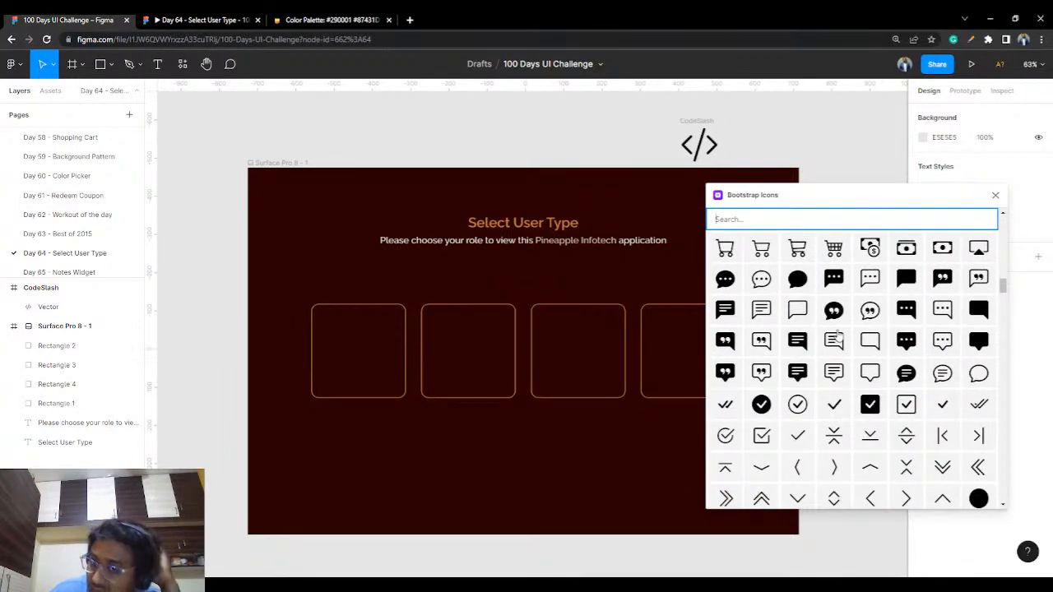
{"action": "scroll", "coordinate": [940, 430], "scroll_direction": "down", "scroll_amount": 10}
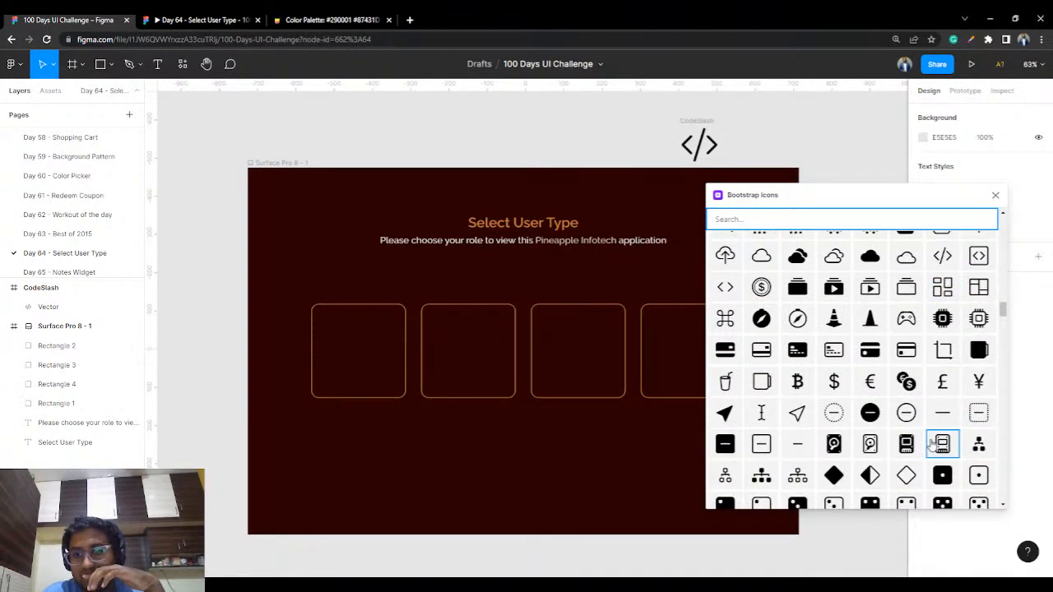
{"action": "scroll", "coordinate": [942, 436], "scroll_direction": "down", "scroll_amount": 5}
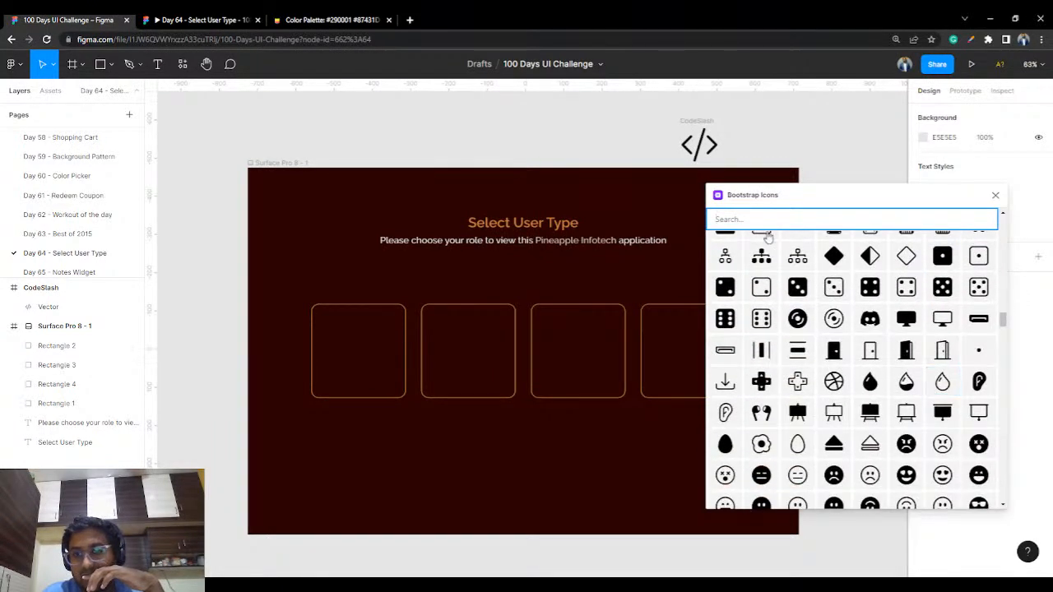
Search the icon plugin for "edit", clear the search and browse the unfiltered icon list again.
{"action": "type", "text": "edit"}
{"action": "key", "text": "BackSpace"}
{"action": "key", "text": "BackSpace"}
{"action": "key", "text": "BackSpace"}
{"action": "key", "text": "BackSpace"}
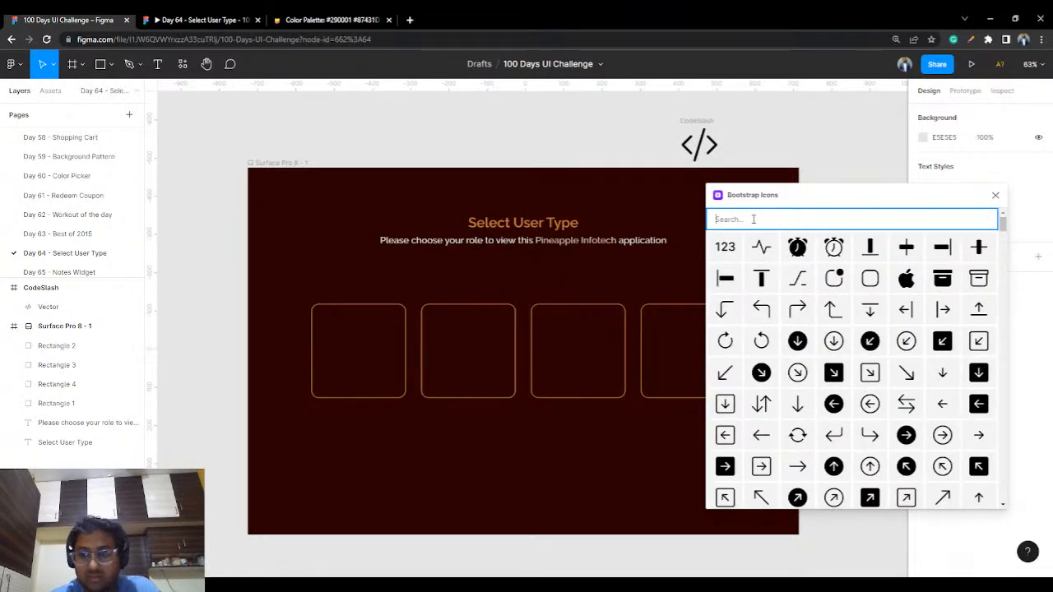
{"action": "scroll", "coordinate": [675, 216], "scroll_direction": "down", "scroll_amount": 3}
{"action": "scroll", "coordinate": [789, 311], "scroll_direction": "down", "scroll_amount": 10}
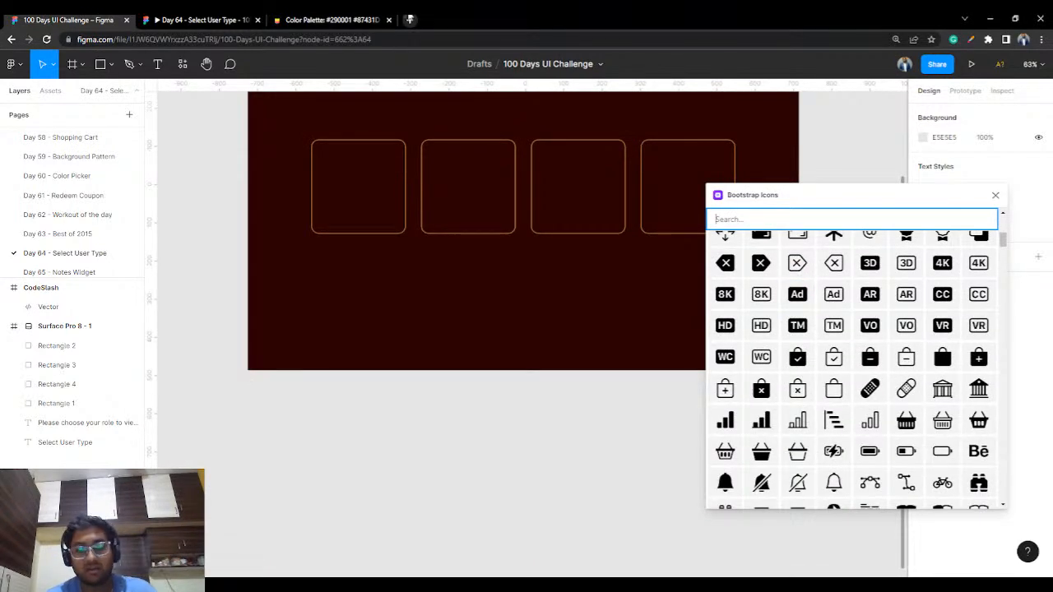
Search Google for "flat icon" in a new browser tab and open the Flaticon website.
{"action": "left_click", "coordinate": [410, 20]}
{"action": "type", "text": "fltf"}
{"action": "key", "text": "BackSpace"}
{"action": "key", "text": "BackSpace"}
{"action": "key", "text": "BackSpace"}
{"action": "type", "text": "lat icon"}
{"action": "key", "text": "Return"}
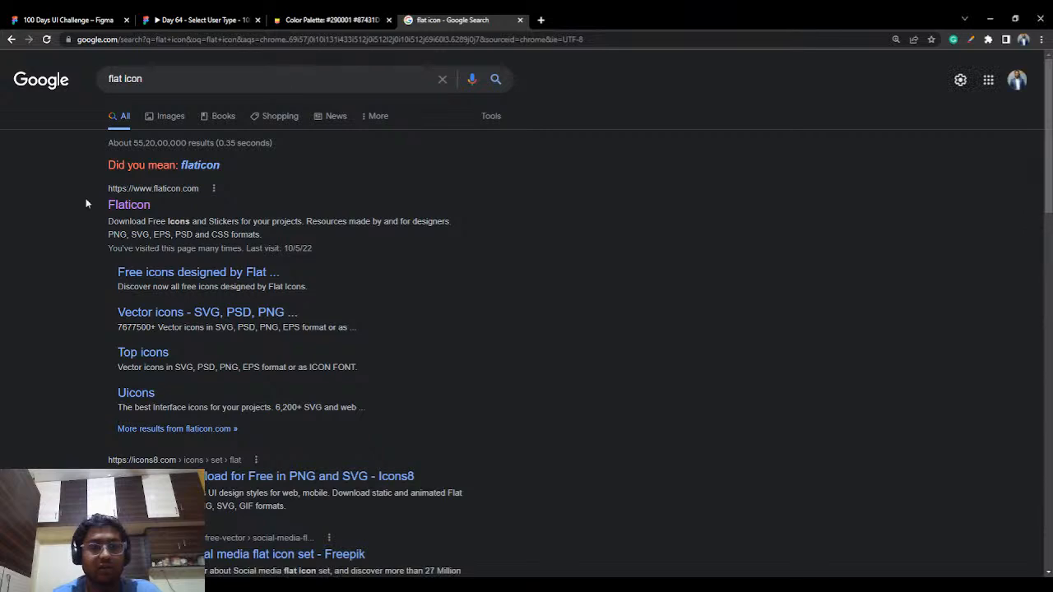
{"action": "left_click", "coordinate": [136, 206]}
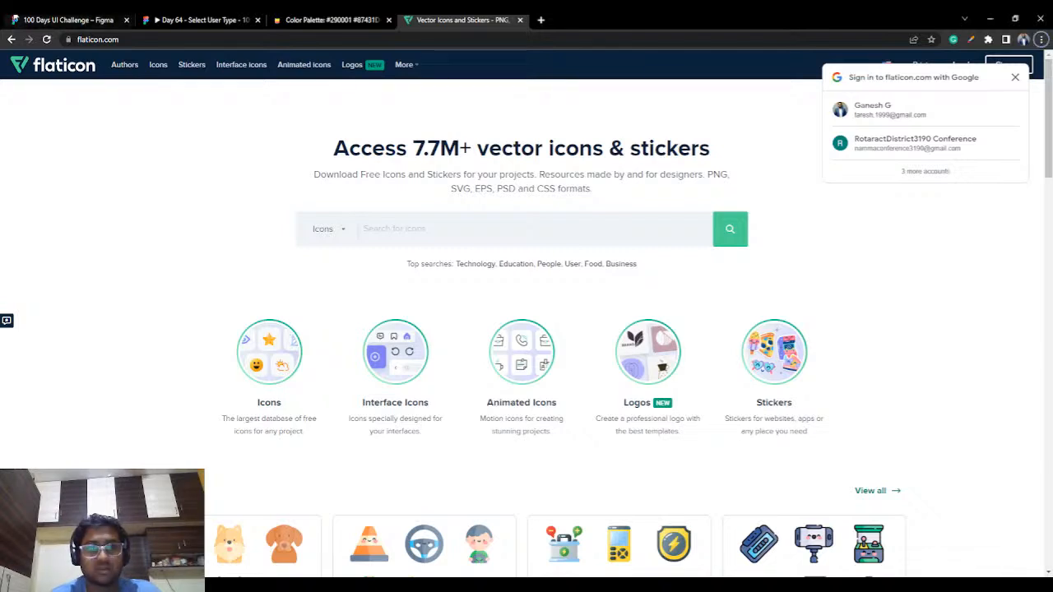
Search Flaticon for "developer" and open the outlined Web Programming icon showing a code window.
{"action": "left_click", "coordinate": [407, 232]}
{"action": "type", "text": "d"}
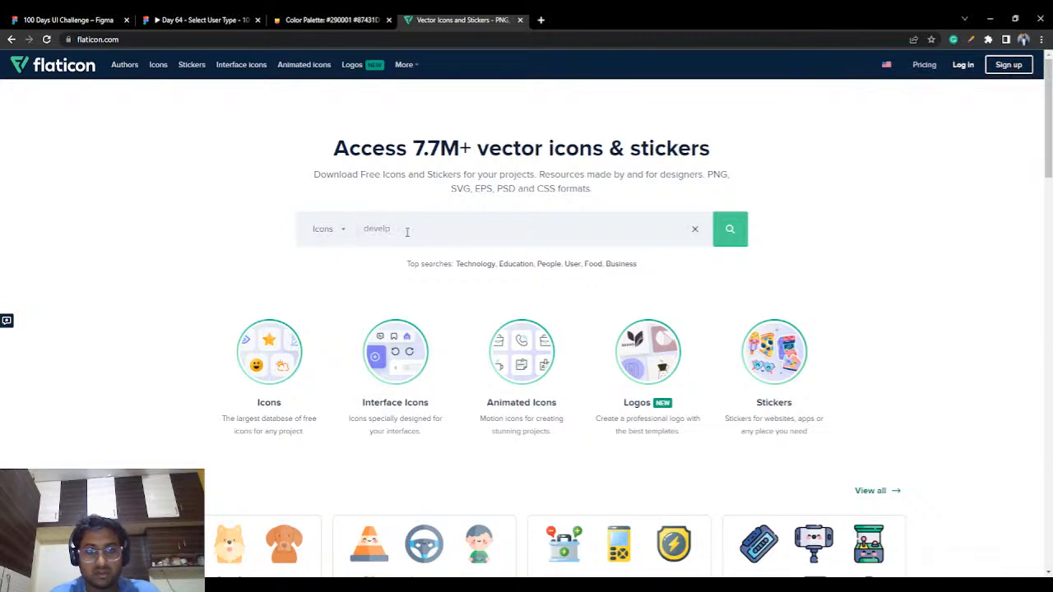
{"action": "type", "text": "eveloper"}
{"action": "key", "text": "Return"}
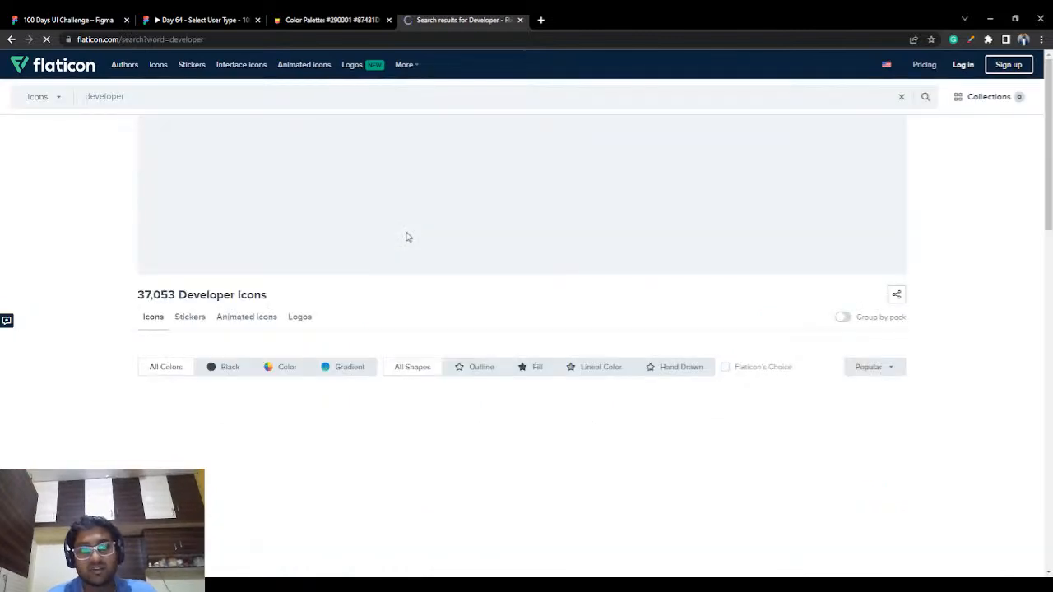
{"action": "scroll", "coordinate": [460, 362], "scroll_direction": "down", "scroll_amount": 1}
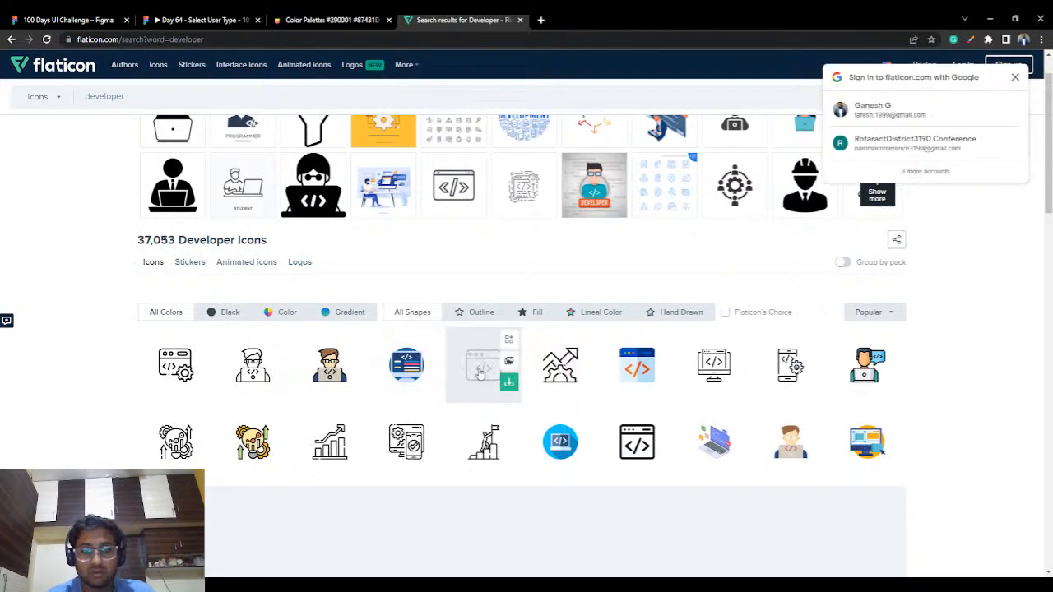
{"action": "left_click", "coordinate": [479, 372]}
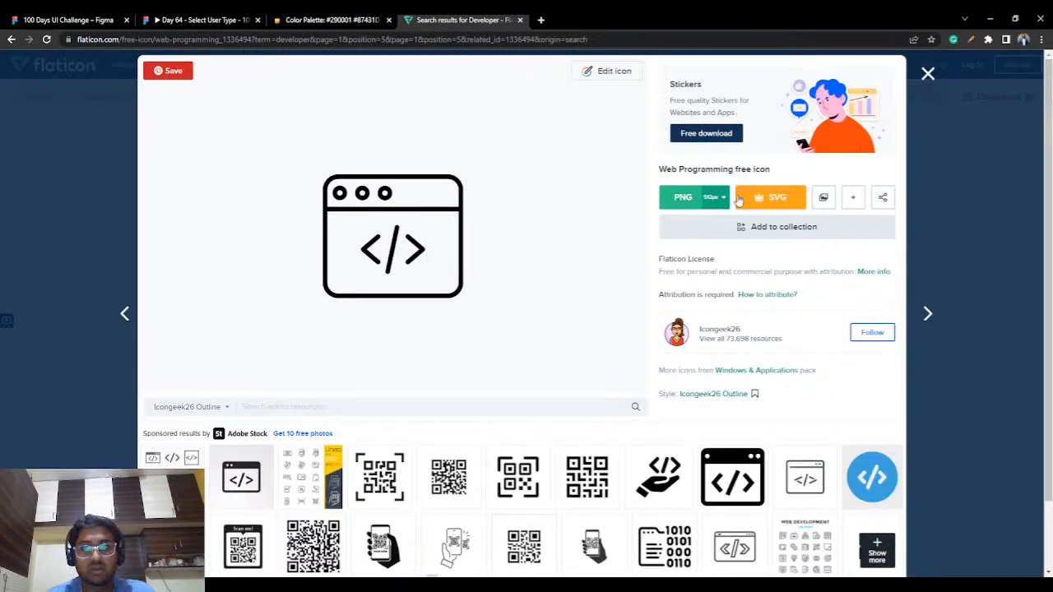
Download the Web Programming icon as a free 512 px PNG and close its detail view.
{"action": "left_click", "coordinate": [710, 202]}
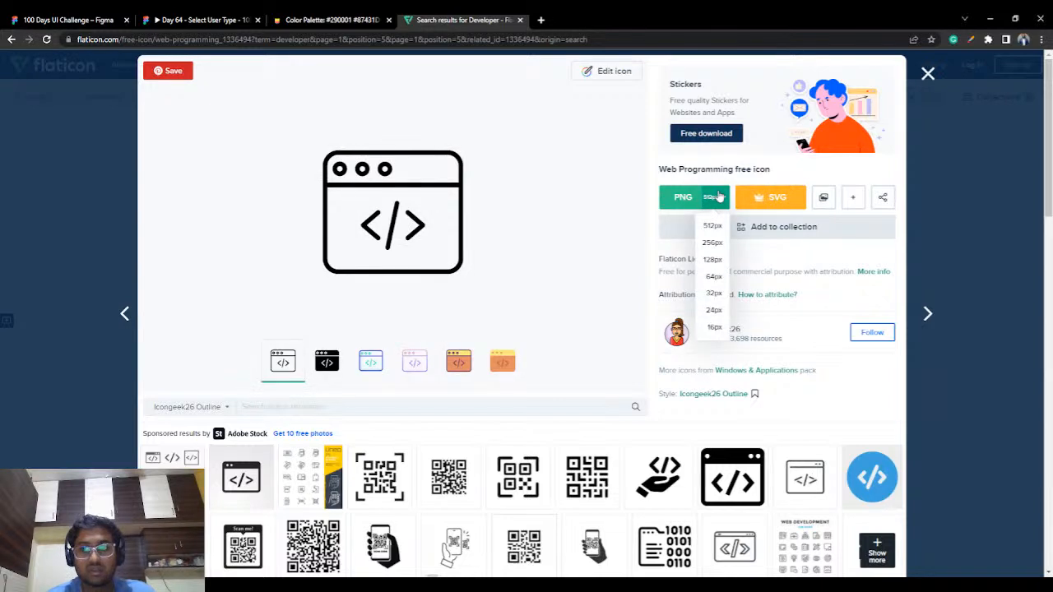
{"action": "left_click", "coordinate": [720, 196]}
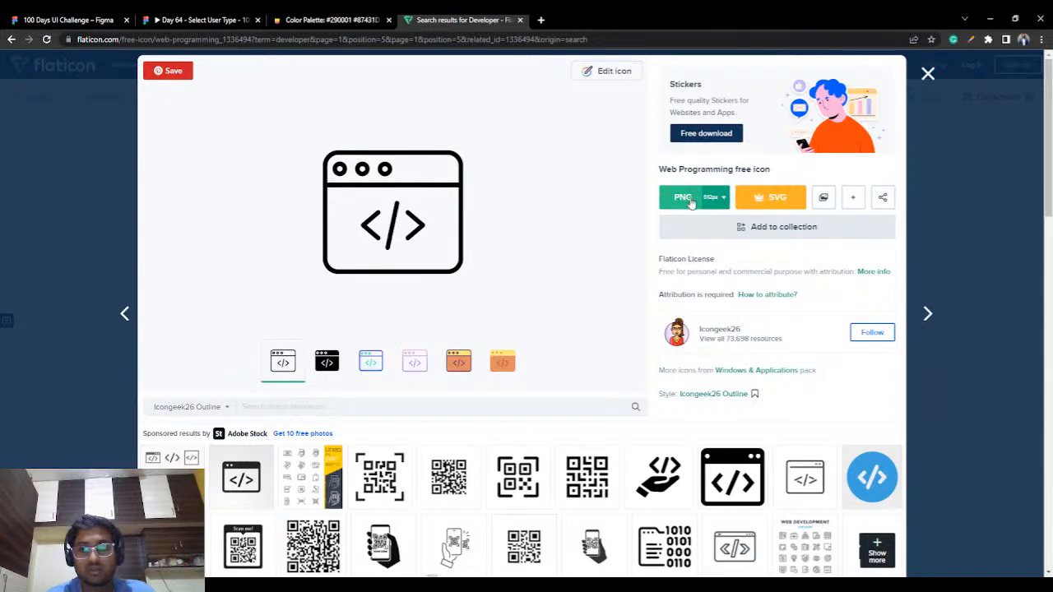
{"action": "left_click", "coordinate": [683, 198]}
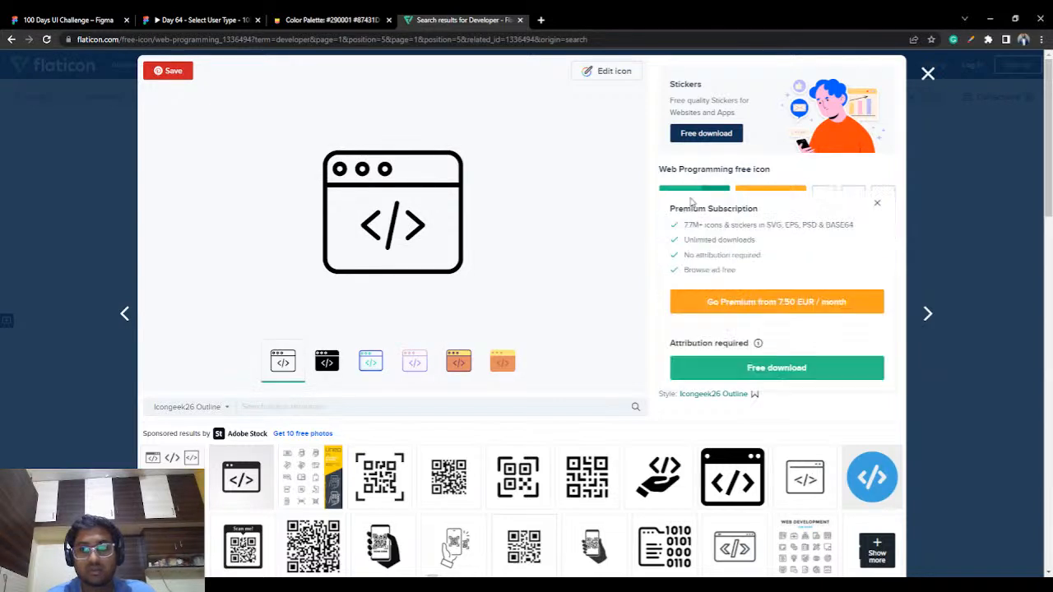
{"action": "left_click", "coordinate": [748, 370]}
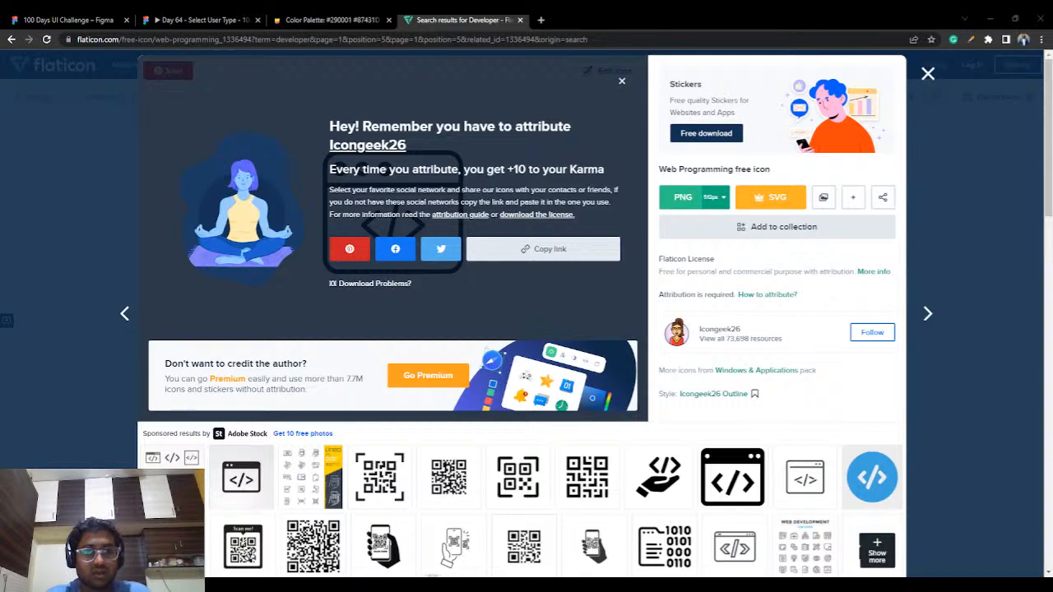
{"action": "left_click", "coordinate": [427, 288]}
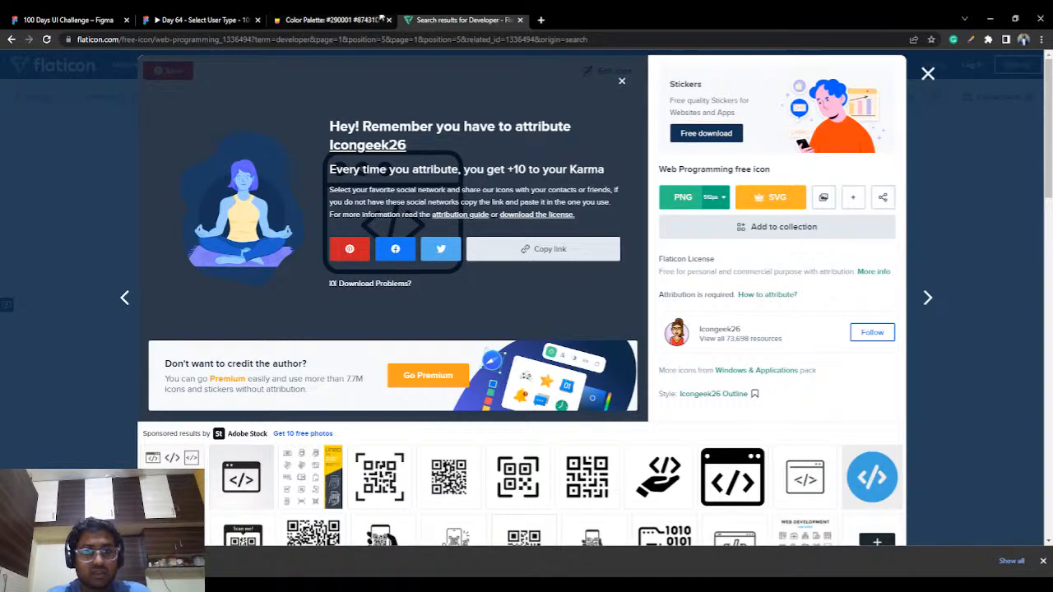
{"action": "left_click", "coordinate": [333, 20]}
{"action": "left_click", "coordinate": [443, 18]}
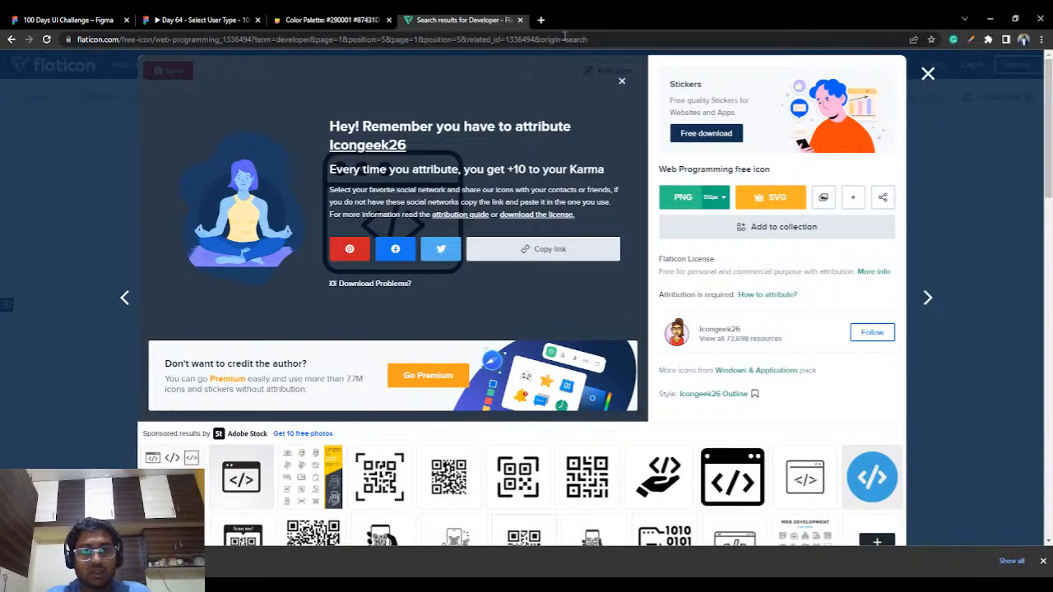
{"action": "left_click", "coordinate": [928, 75]}
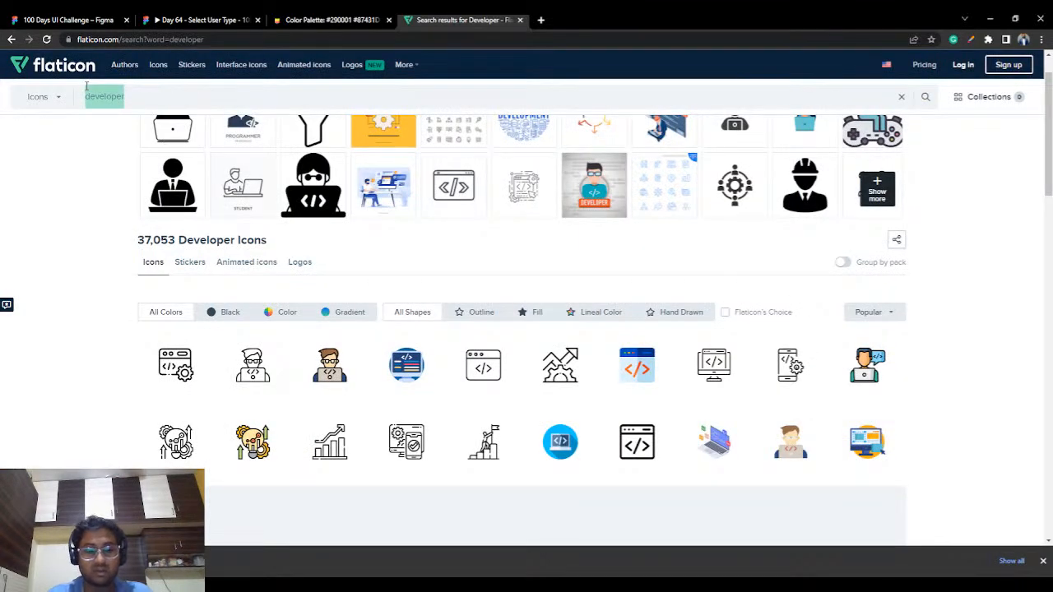
Search Flaticon for "administrator" and open the outlined Working icon of a man behind a laptop.
{"action": "type", "text": "administrator"}
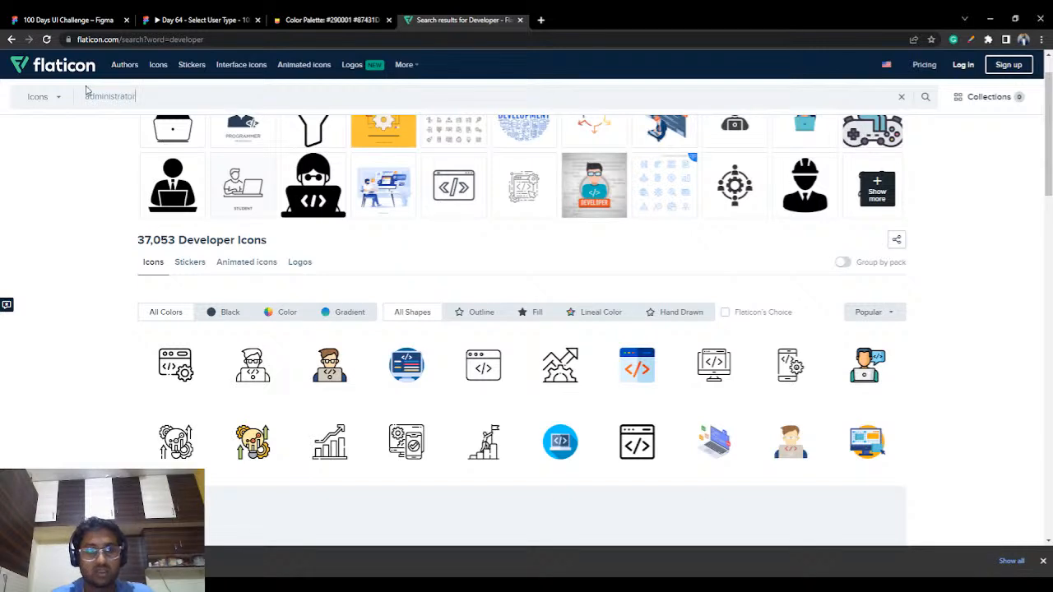
{"action": "key", "text": "Return"}
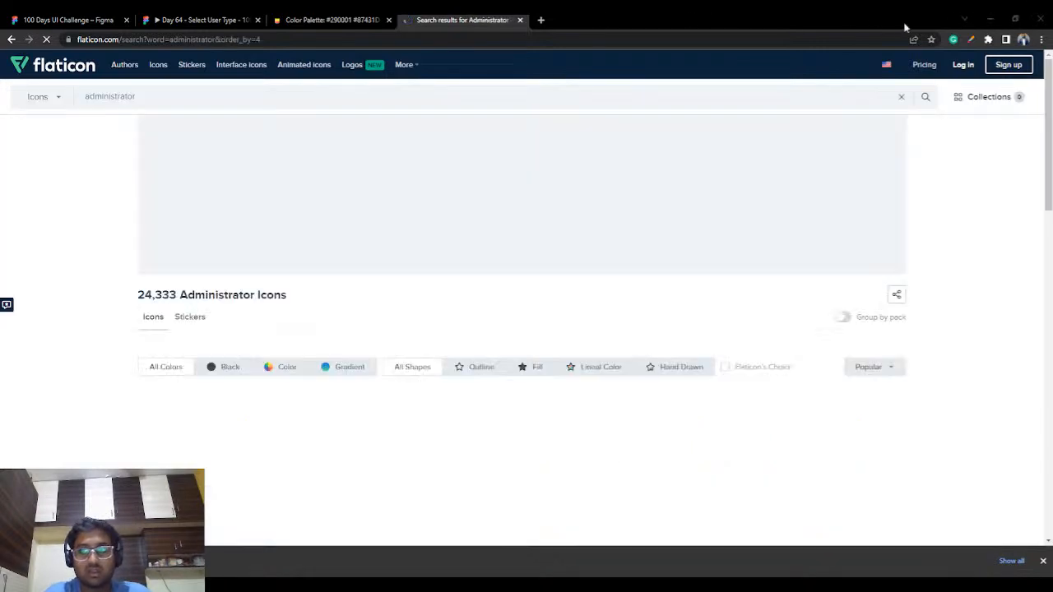
{"action": "scroll", "coordinate": [497, 236], "scroll_direction": "down", "scroll_amount": 1}
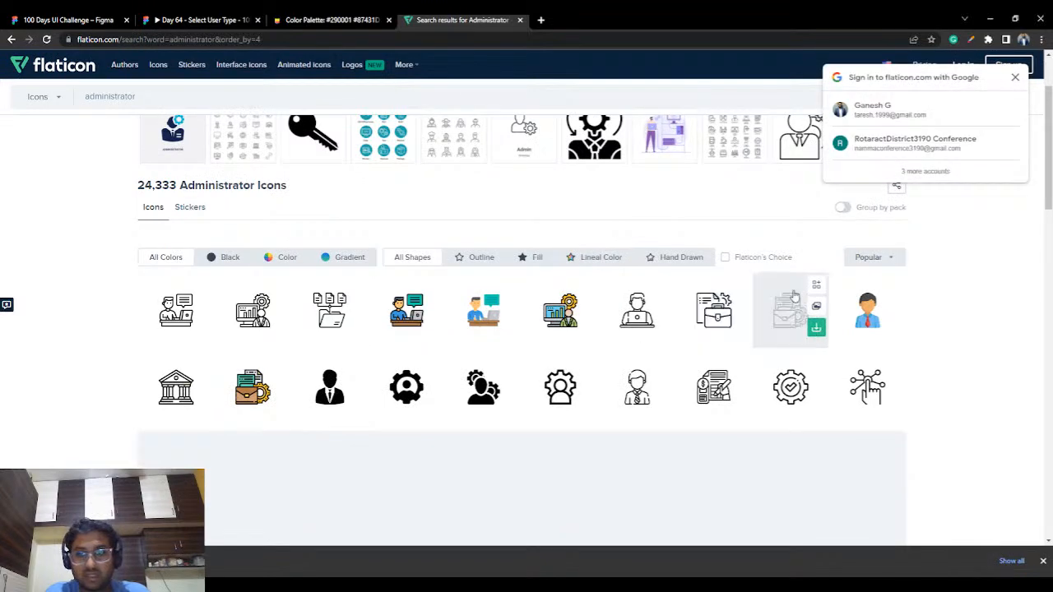
{"action": "left_click", "coordinate": [634, 316]}
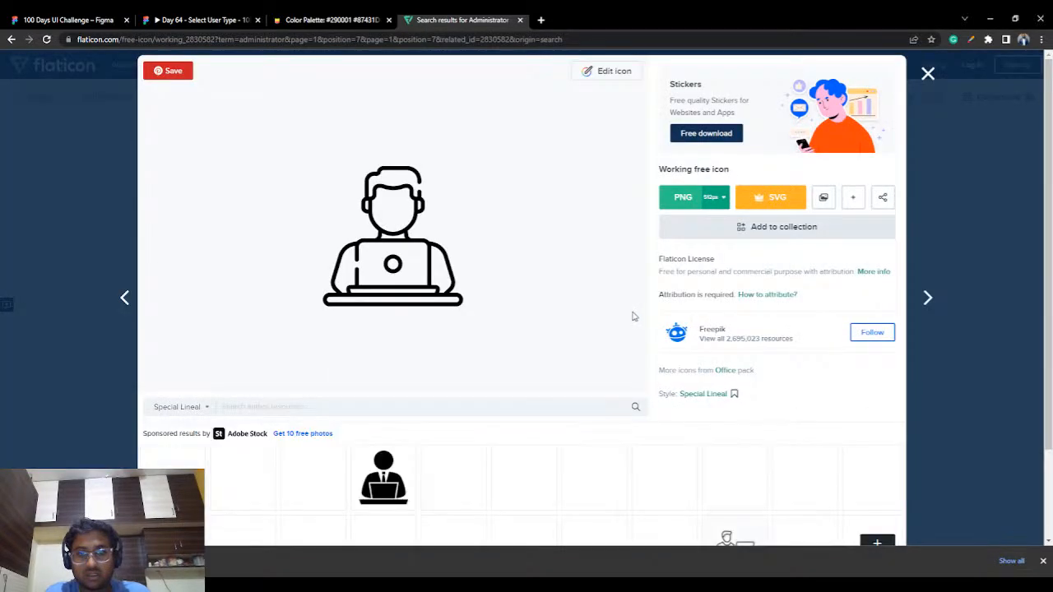
Download the Working icon as a free PNG and return to the administrator icon results.
{"action": "left_click", "coordinate": [683, 197]}
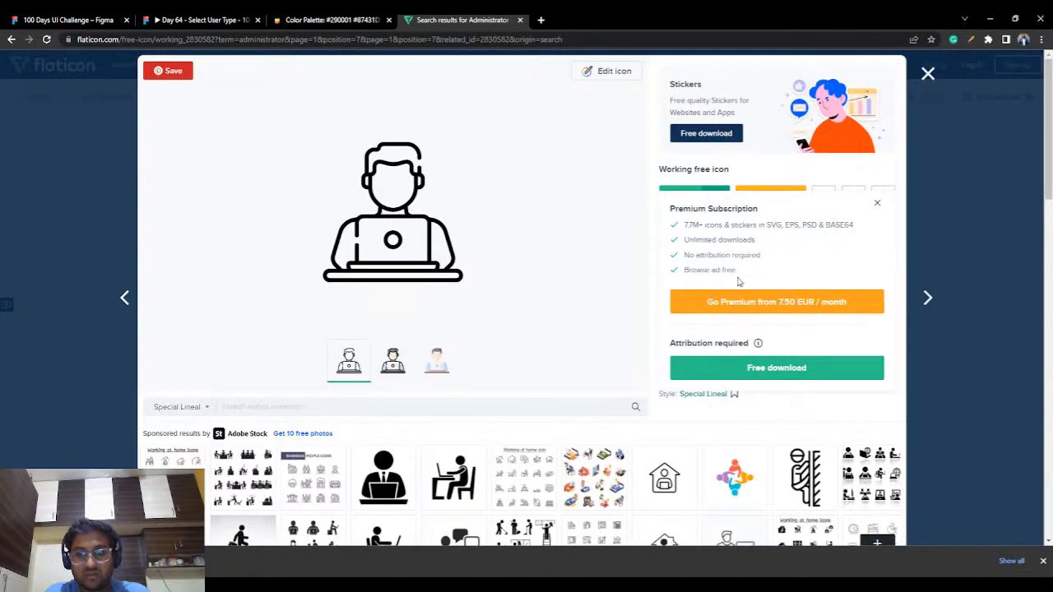
{"action": "left_click", "coordinate": [749, 368]}
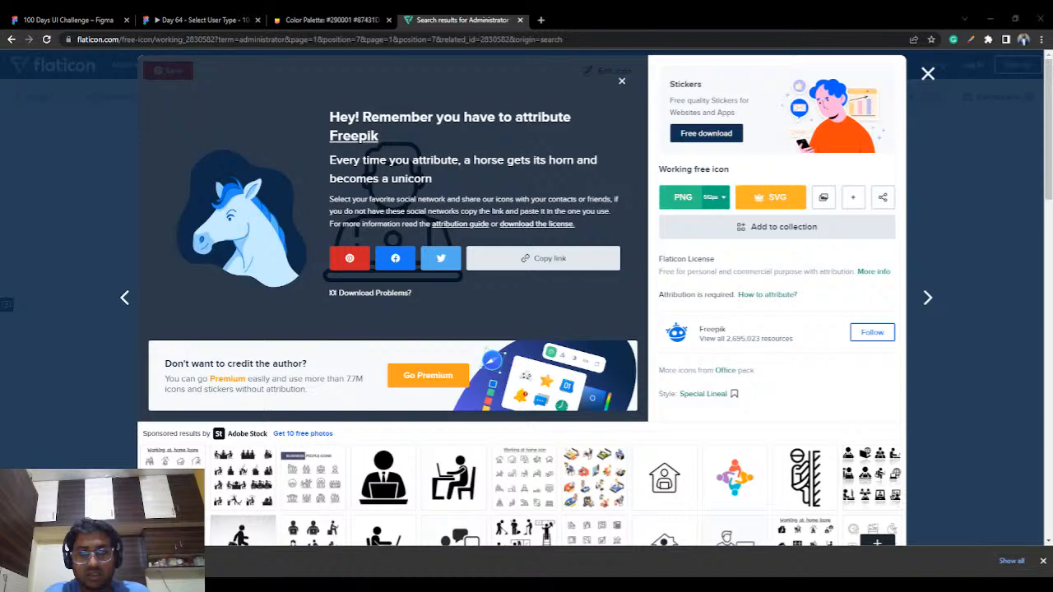
{"action": "left_click", "coordinate": [928, 74]}
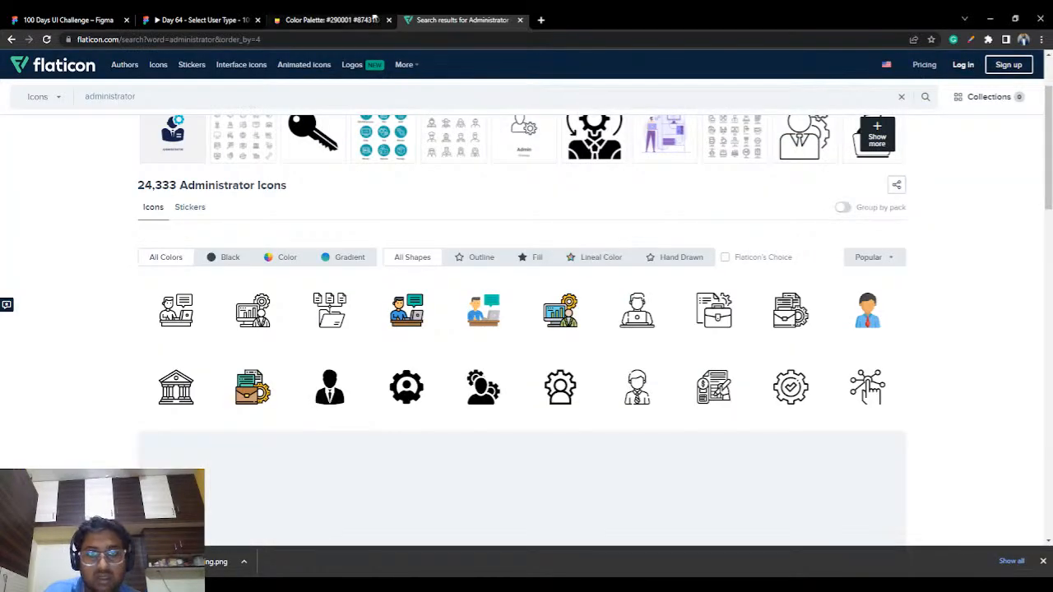
Search Flaticon for "editor" and open the outlined Content Creator icon of a monitor with a pencil.
{"action": "left_click_drag", "start_coordinate": [221, 99], "coordinate": [1, 99]}
{"action": "type", "text": "editor"}
{"action": "key", "text": "Return"}
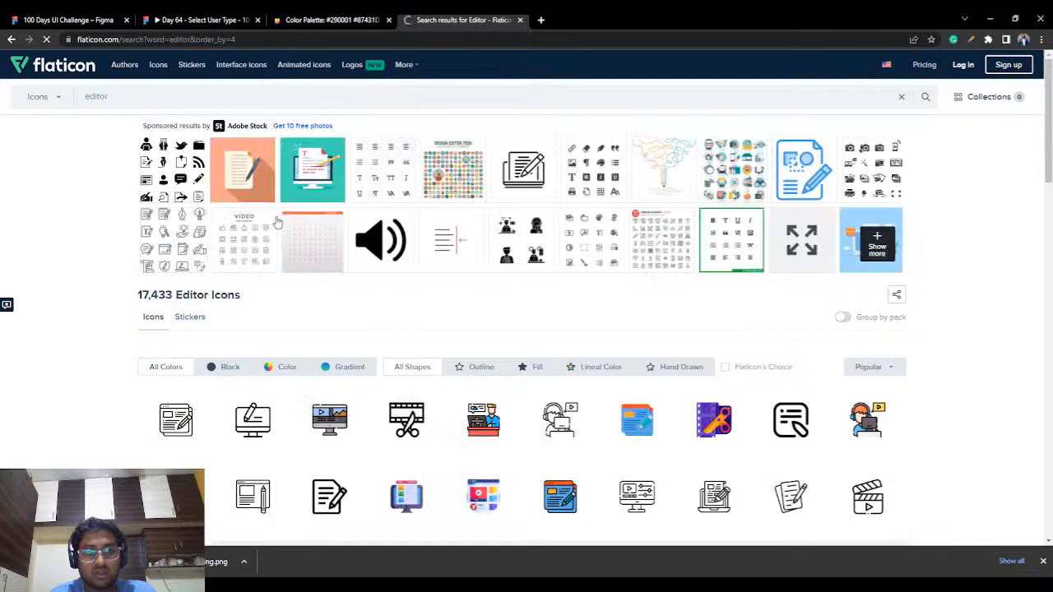
{"action": "scroll", "coordinate": [280, 221], "scroll_direction": "down", "scroll_amount": 1}
{"action": "scroll", "coordinate": [278, 218], "scroll_direction": "down", "scroll_amount": 2}
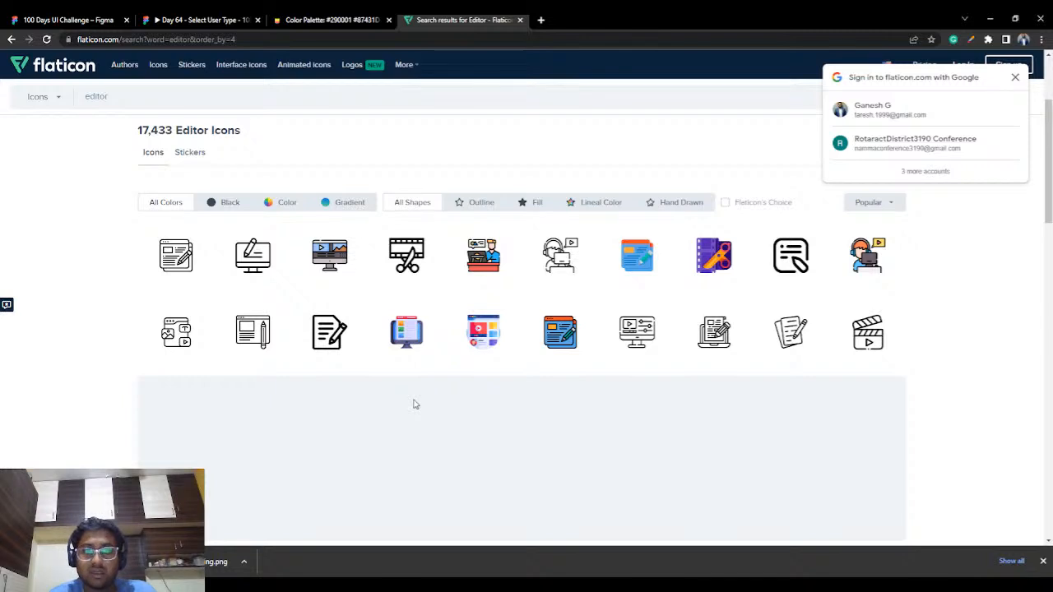
{"action": "left_click", "coordinate": [249, 259]}
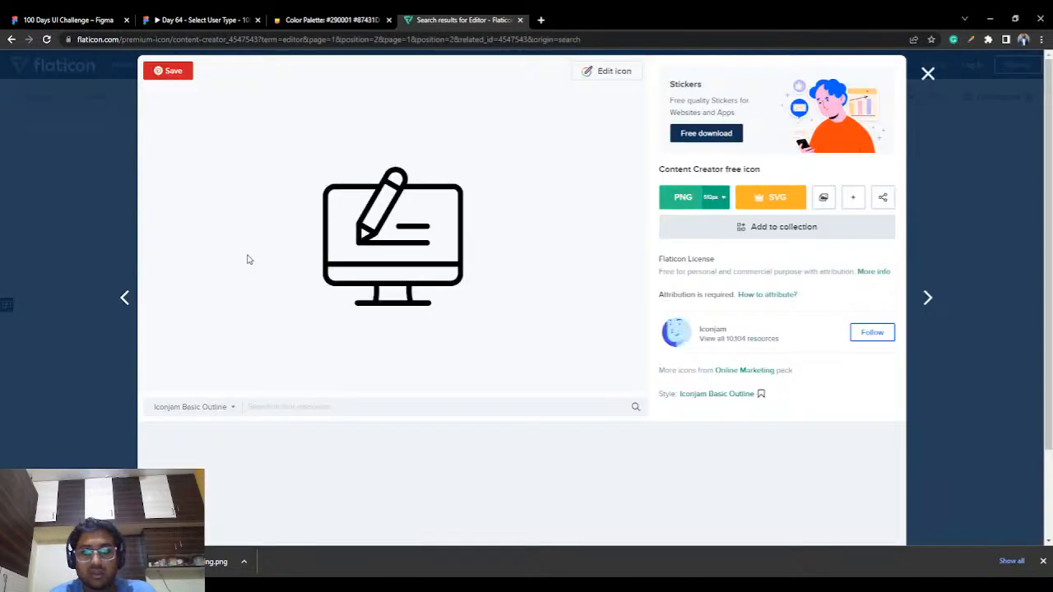
Download the Content Creator icon as a free 512 px PNG and return to the editor icon results.
{"action": "left_click", "coordinate": [687, 204]}
{"action": "left_click", "coordinate": [746, 371]}
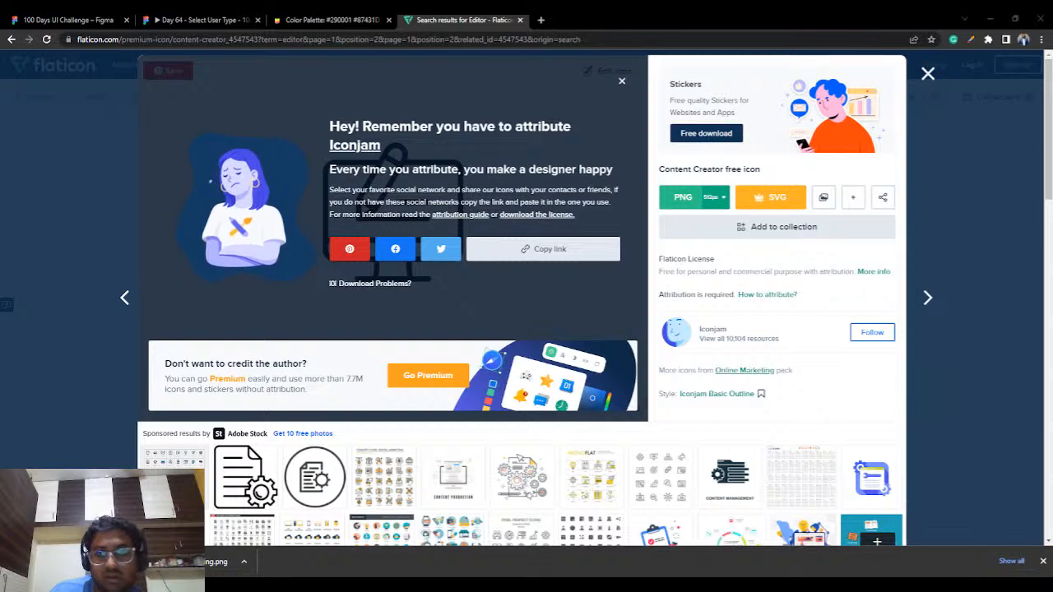
{"action": "left_click", "coordinate": [928, 73]}
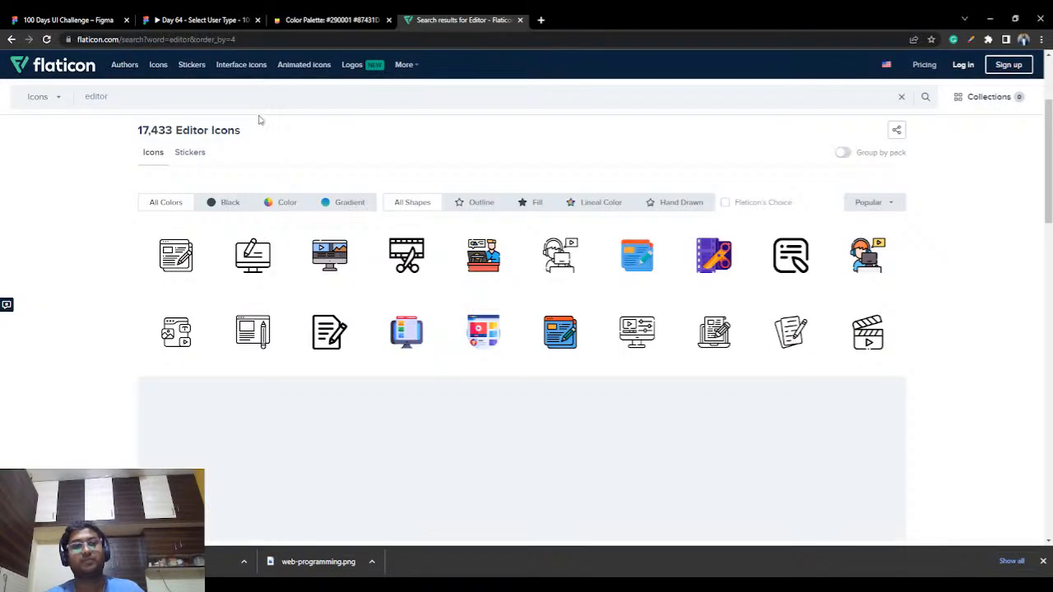
Search Flaticon for "tester" and open the outlined Tester icon of a person behind a laptop with a check mark.
{"action": "left_click_drag", "start_coordinate": [243, 106], "coordinate": [2, 106]}
{"action": "type", "text": "tester"}
{"action": "key", "text": "Return"}
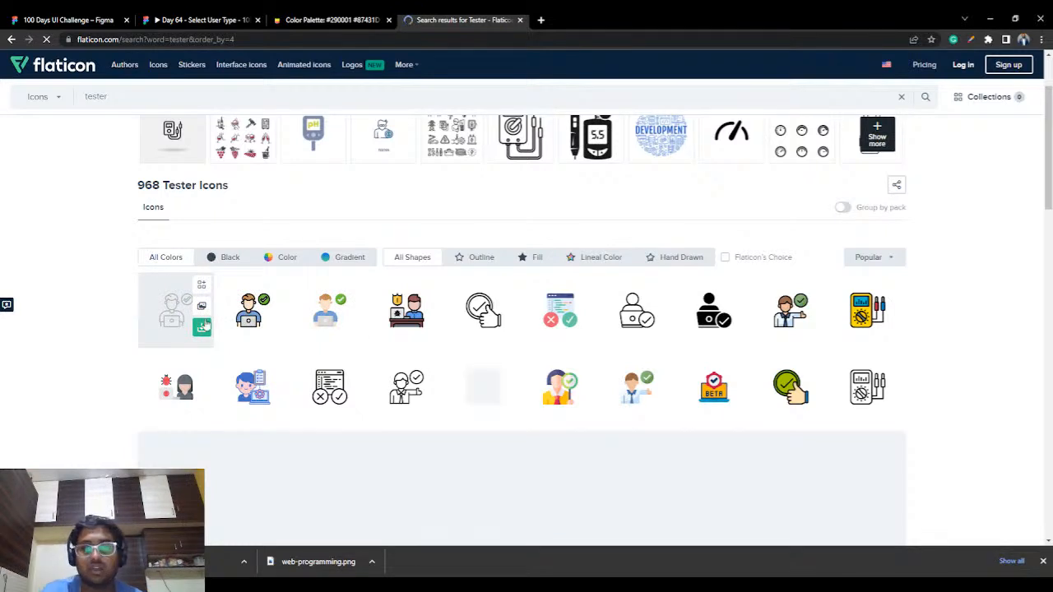
{"action": "left_click", "coordinate": [636, 319]}
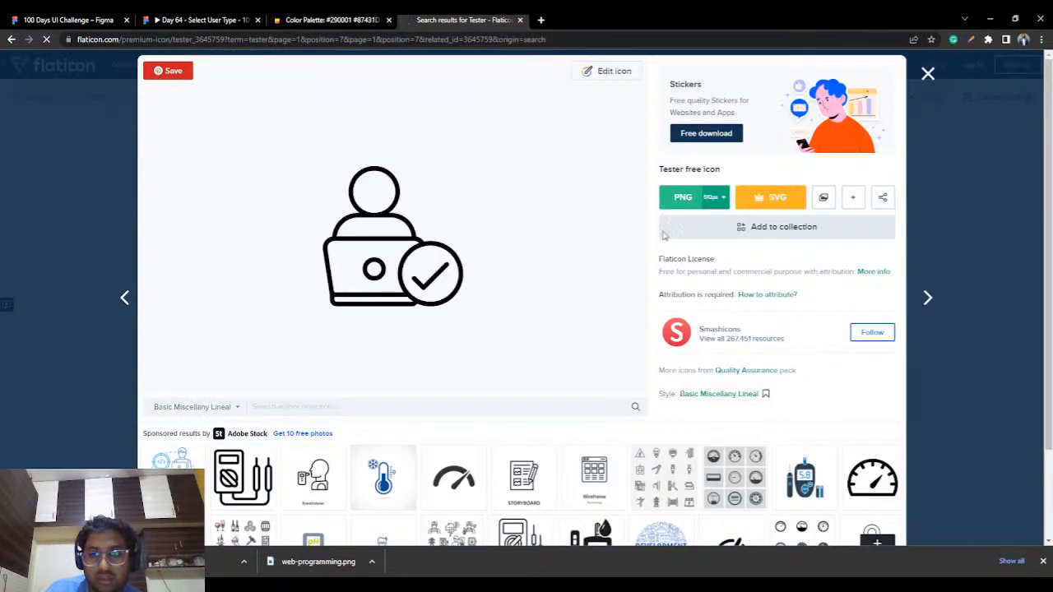
Download the Tester icon as a free 512 px PNG, dismiss the Google sign-in prompt and close the icon's detail view.
{"action": "left_click", "coordinate": [703, 206]}
{"action": "left_click", "coordinate": [776, 368]}
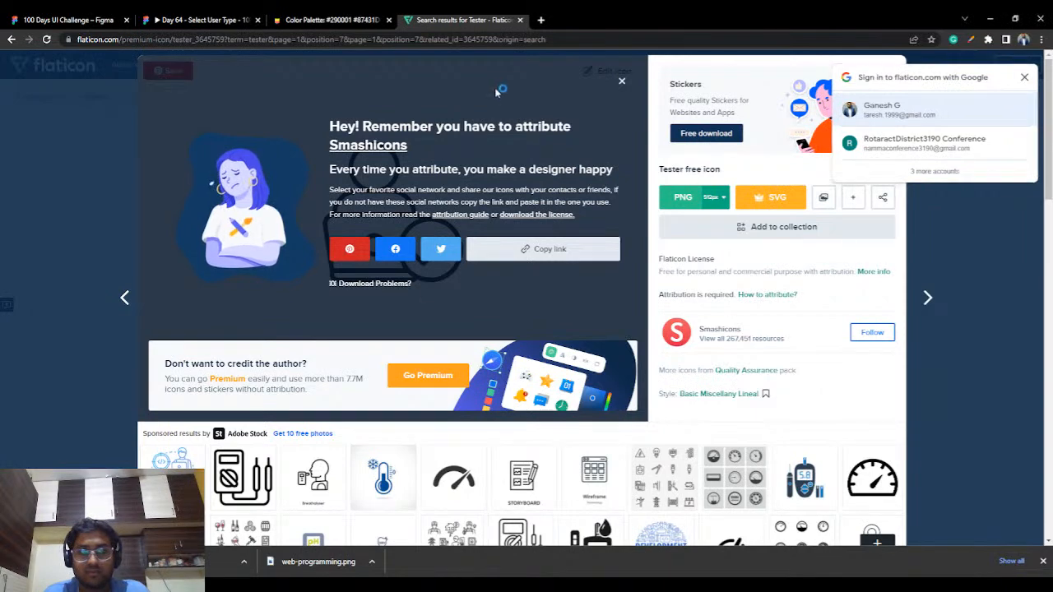
{"action": "left_click", "coordinate": [1024, 78]}
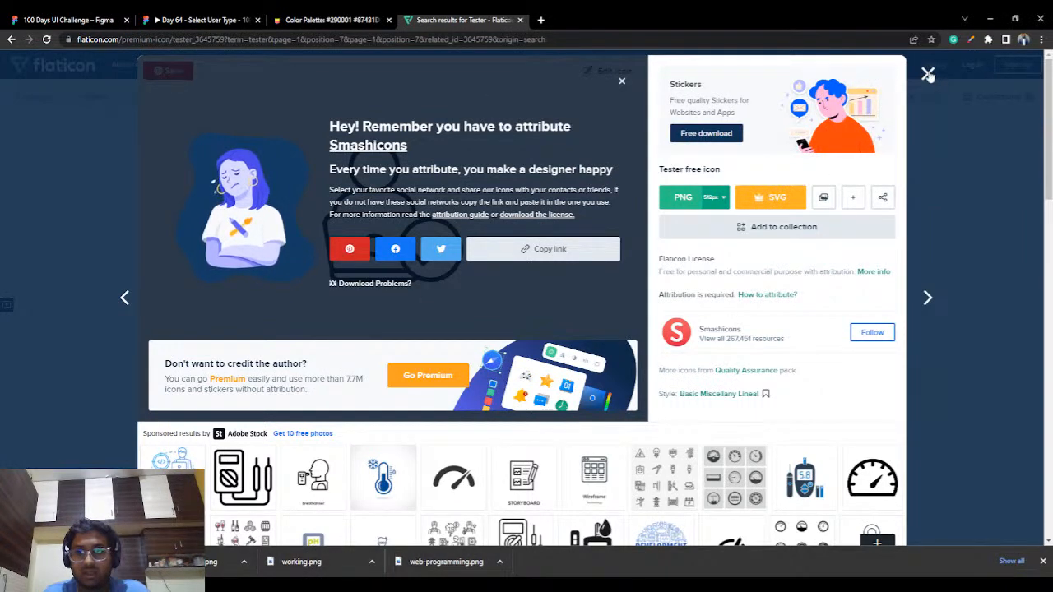
{"action": "key", "text": "Escape"}
Search Flaticon for "viewer" and open the outlined Viewers icon of three people before a play screen.
{"action": "left_click_drag", "start_coordinate": [375, 105], "coordinate": [2, 92]}
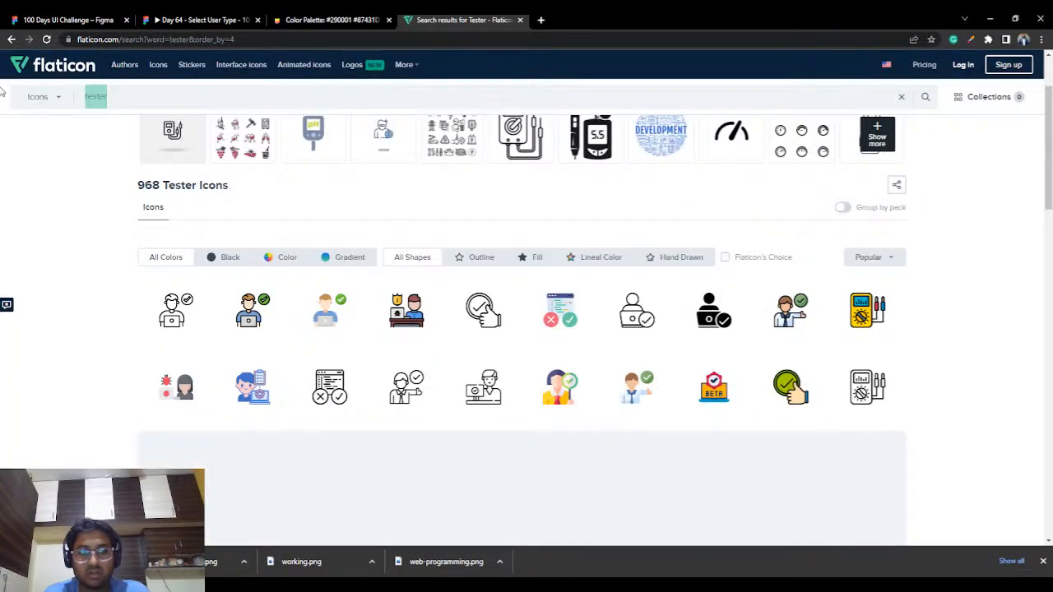
{"action": "type", "text": "viewer"}
{"action": "key", "text": "Return"}
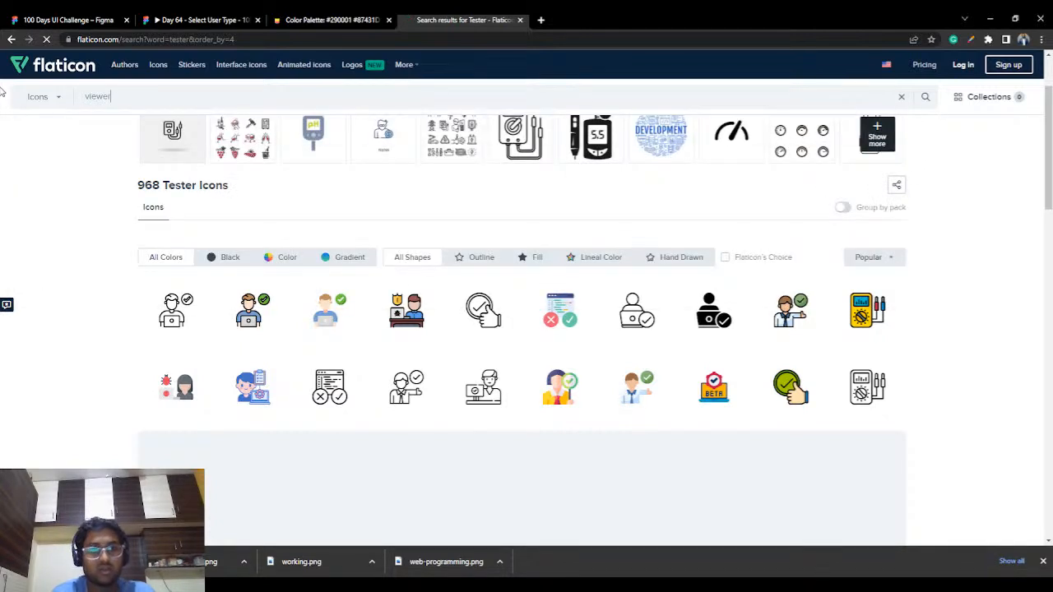
{"action": "scroll", "coordinate": [29, 240], "scroll_direction": "down", "scroll_amount": 2}
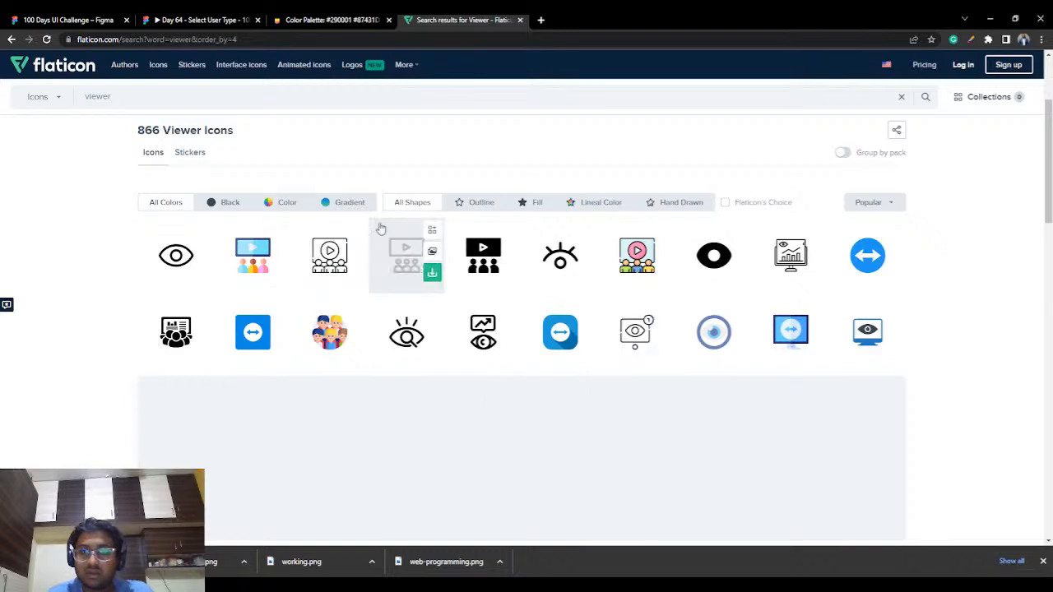
{"action": "left_click", "coordinate": [321, 257]}
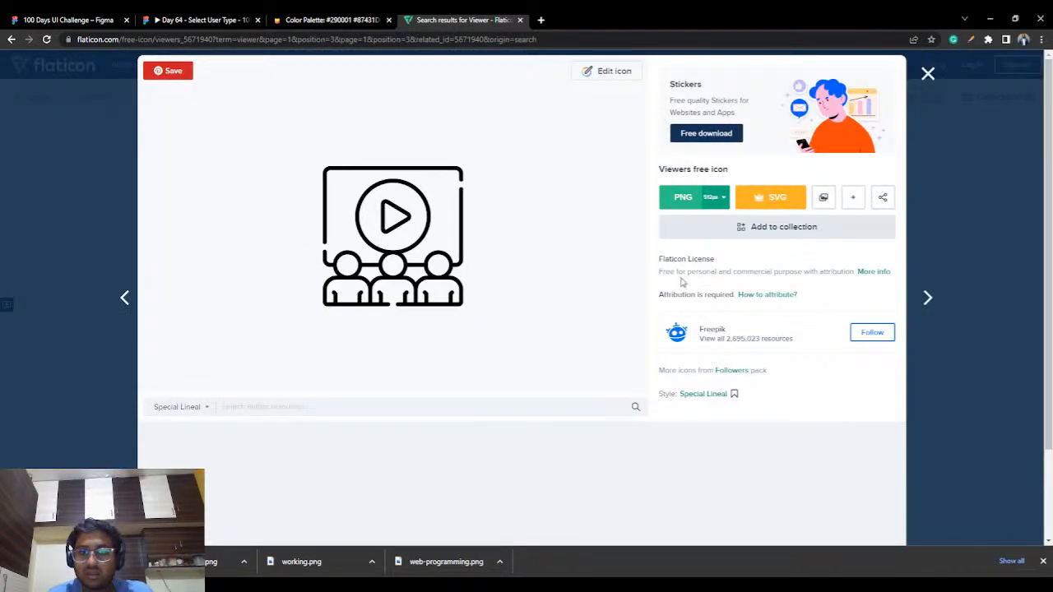
Download the Viewers icon as a free 512 px PNG and return to the viewer icon results.
{"action": "left_click", "coordinate": [689, 203]}
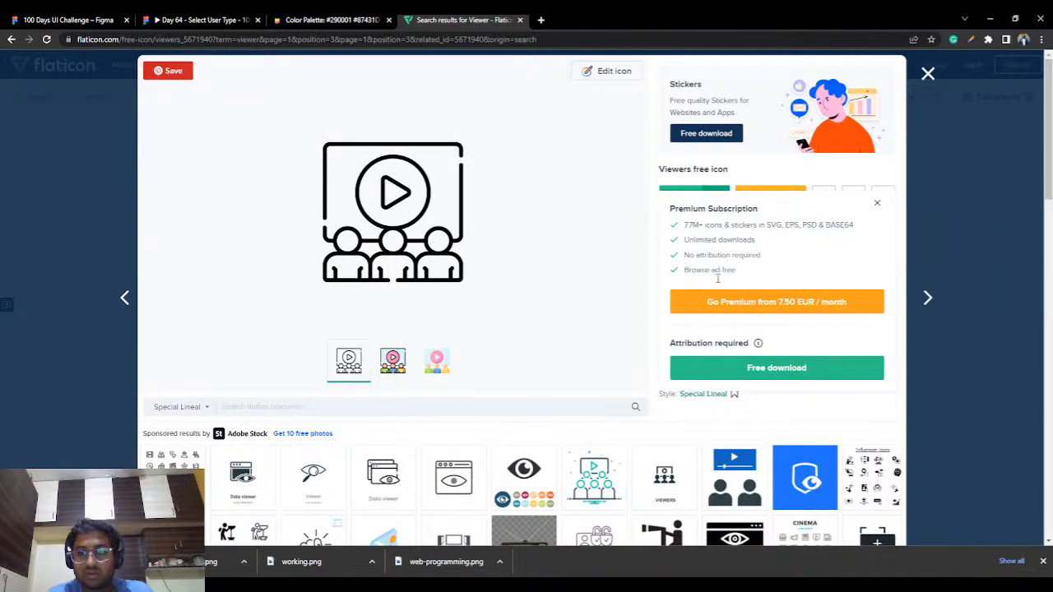
{"action": "left_click", "coordinate": [744, 372]}
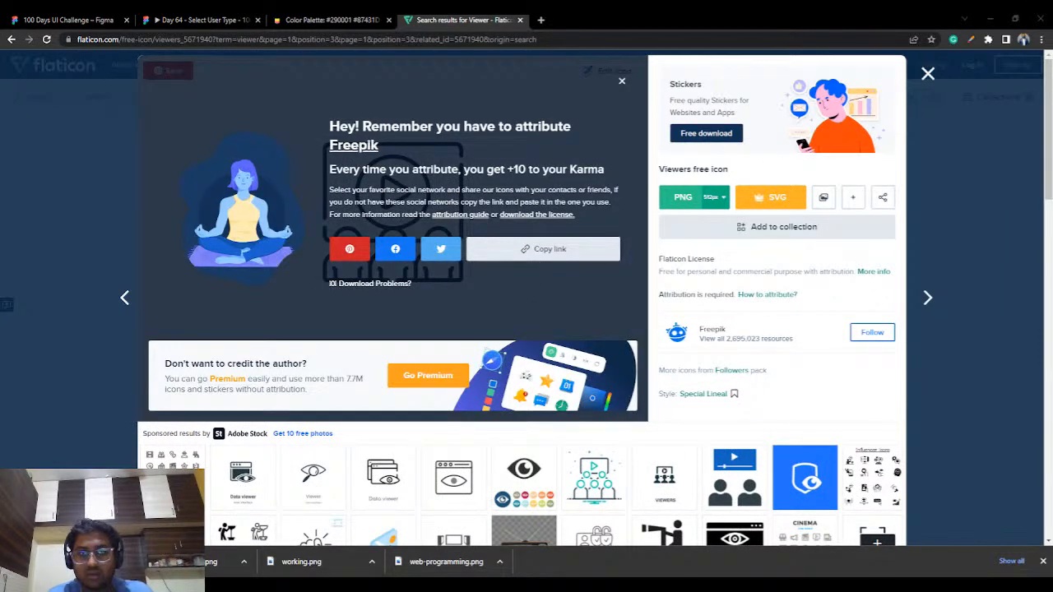
{"action": "left_click", "coordinate": [929, 74]}
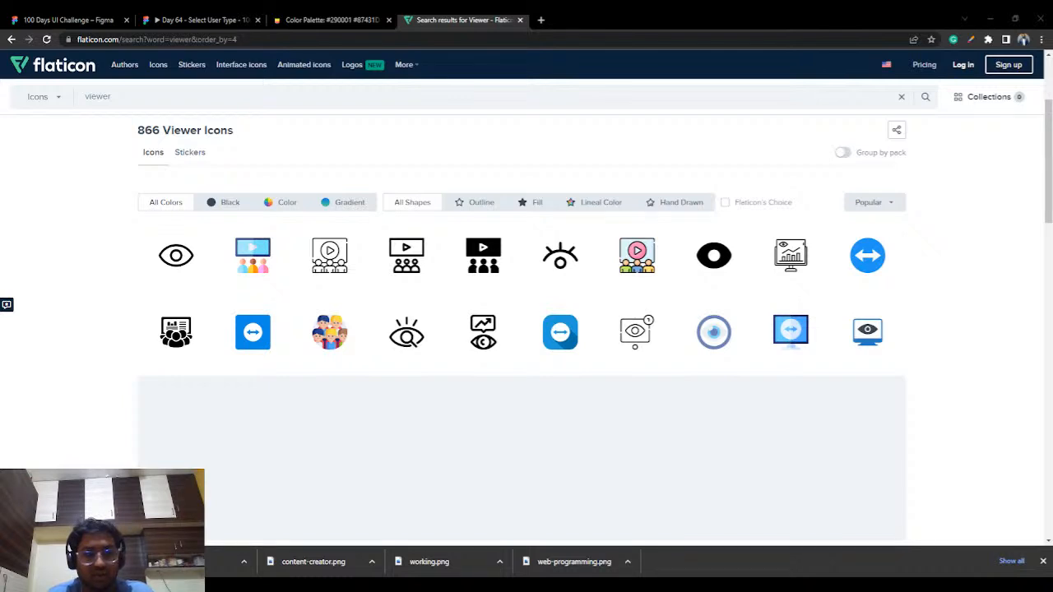
Switch to the Figma design, close the Bootstrap Icons plugin and browser download bar, and select the second card's stroke colour code.
{"action": "left_click", "coordinate": [70, 19]}
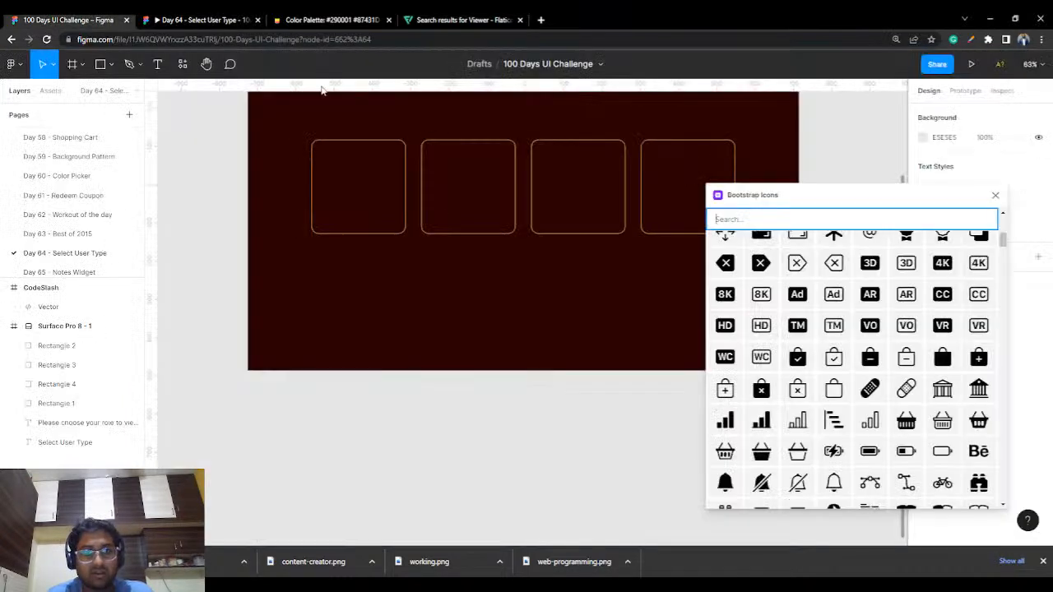
{"action": "left_click", "coordinate": [494, 212]}
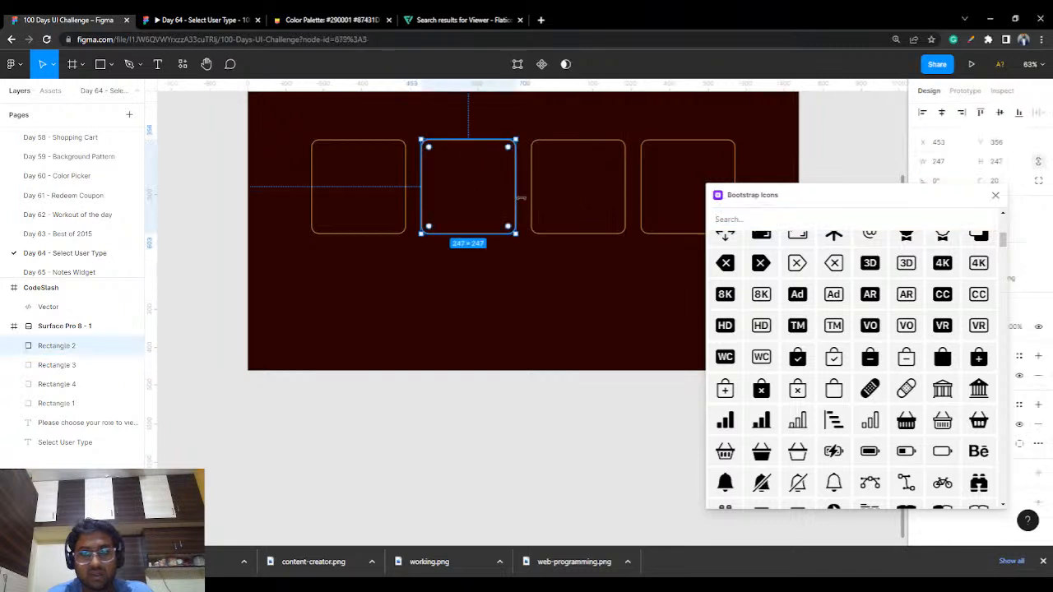
{"action": "left_click", "coordinate": [996, 195]}
{"action": "left_click", "coordinate": [941, 425]}
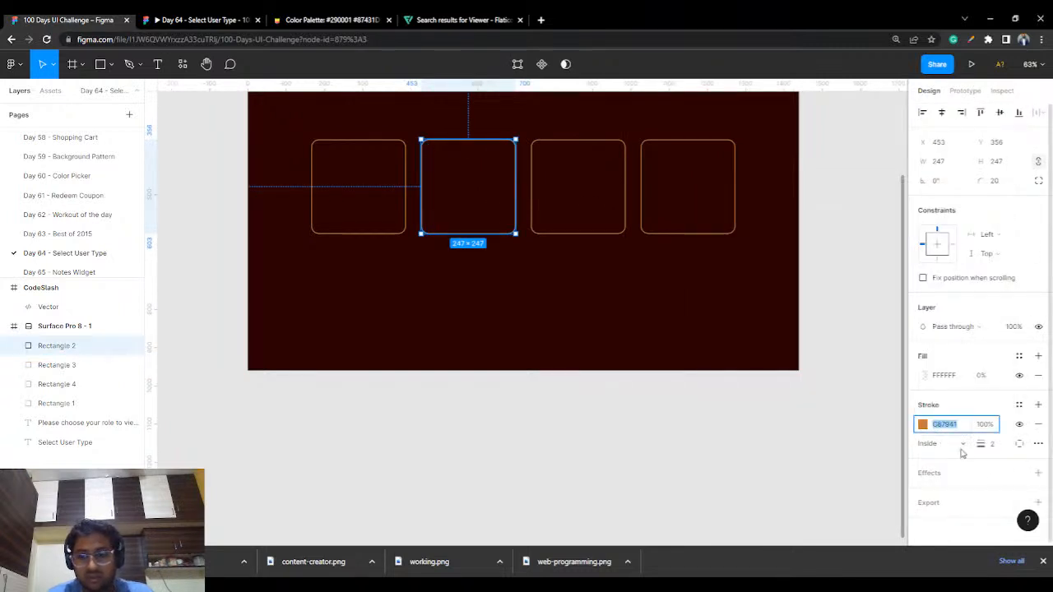
{"action": "left_click", "coordinate": [1043, 562]}
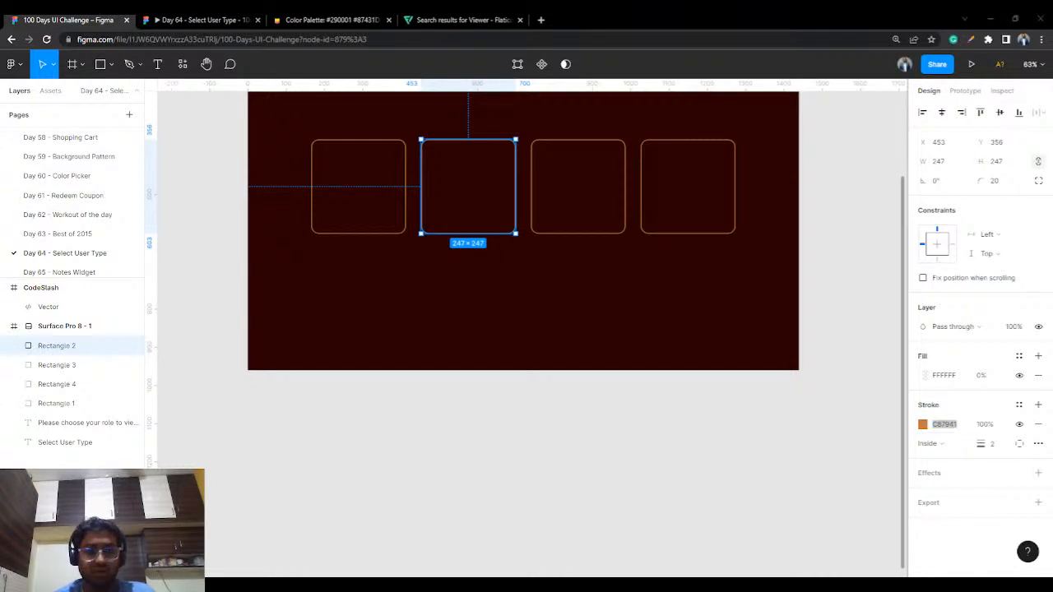
{"action": "key", "text": "alt+Tab"}
{"action": "left_click_drag", "start_coordinate": [338, 395], "coordinate": [382, 367]}
{"action": "scroll", "coordinate": [382, 367], "scroll_direction": "down", "scroll_amount": 4}
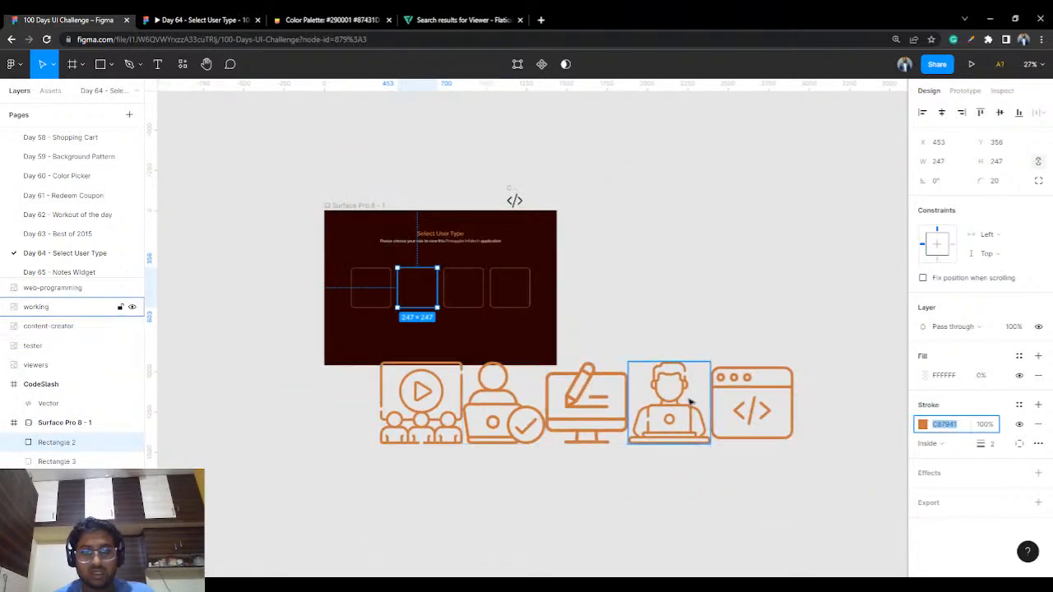
{"action": "left_click", "coordinate": [778, 395]}
{"action": "left_click_drag", "start_coordinate": [781, 394], "coordinate": [773, 352]}
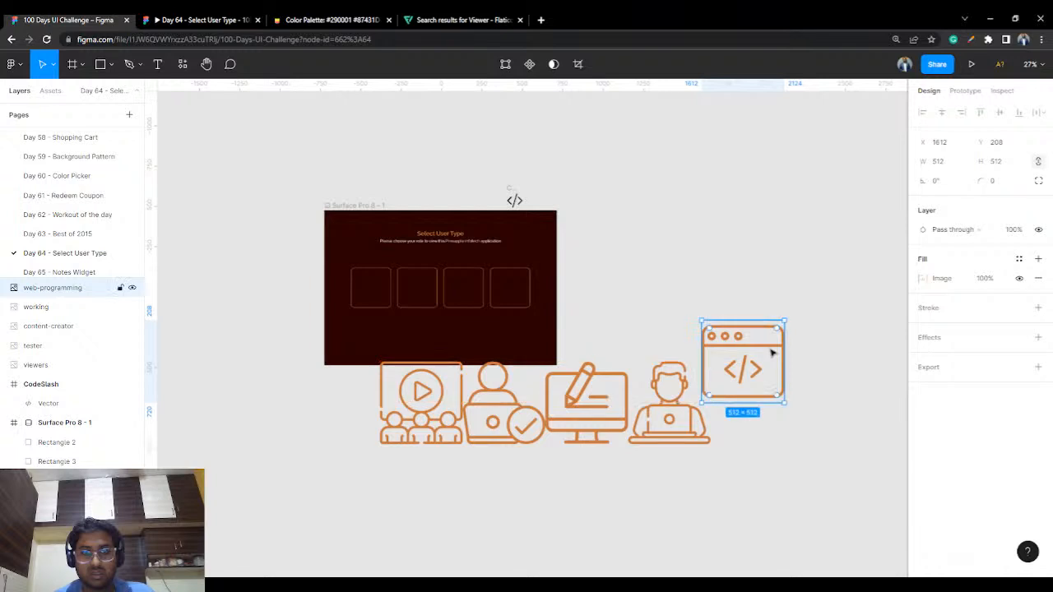
{"action": "key", "text": "ctrl+z"}
{"action": "key", "text": "ctrl+z"}
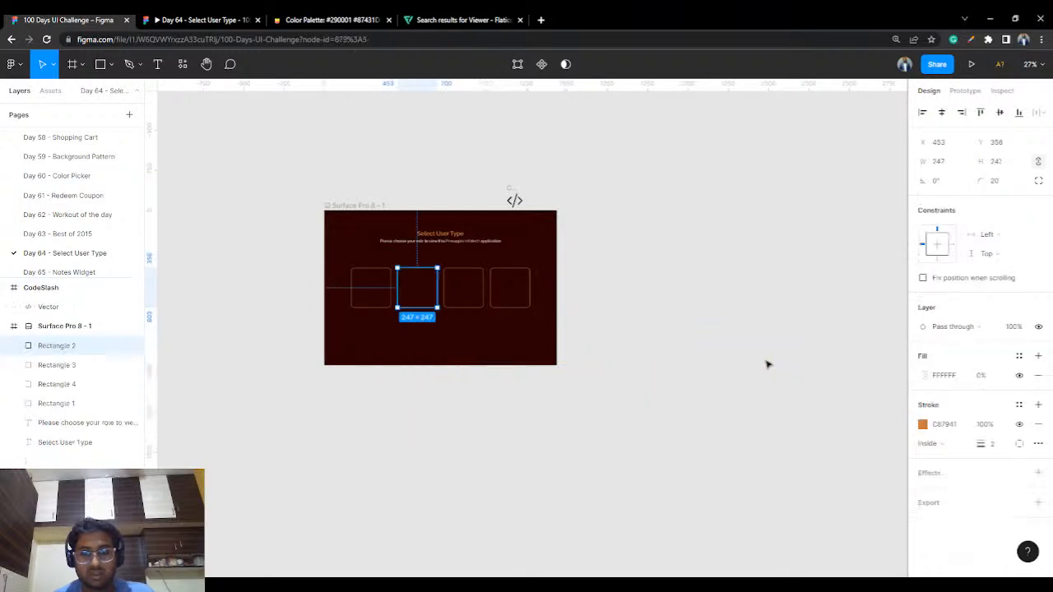
Delete the code-slash icon above the Surface Pro 8 - 1 frame.
{"action": "left_click", "coordinate": [736, 335]}
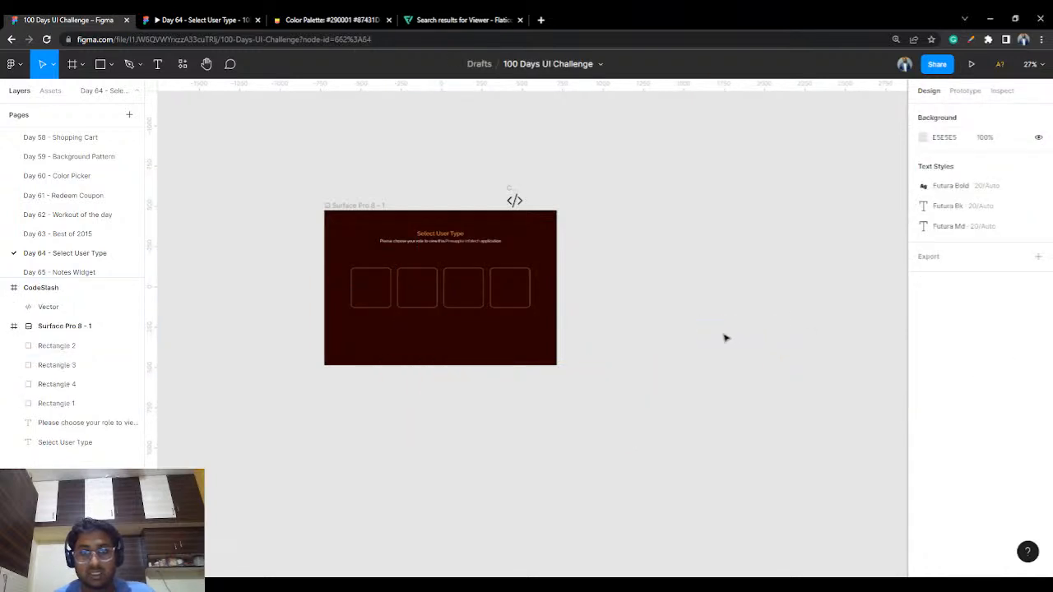
{"action": "left_click", "coordinate": [511, 201]}
{"action": "key", "text": "Delete"}
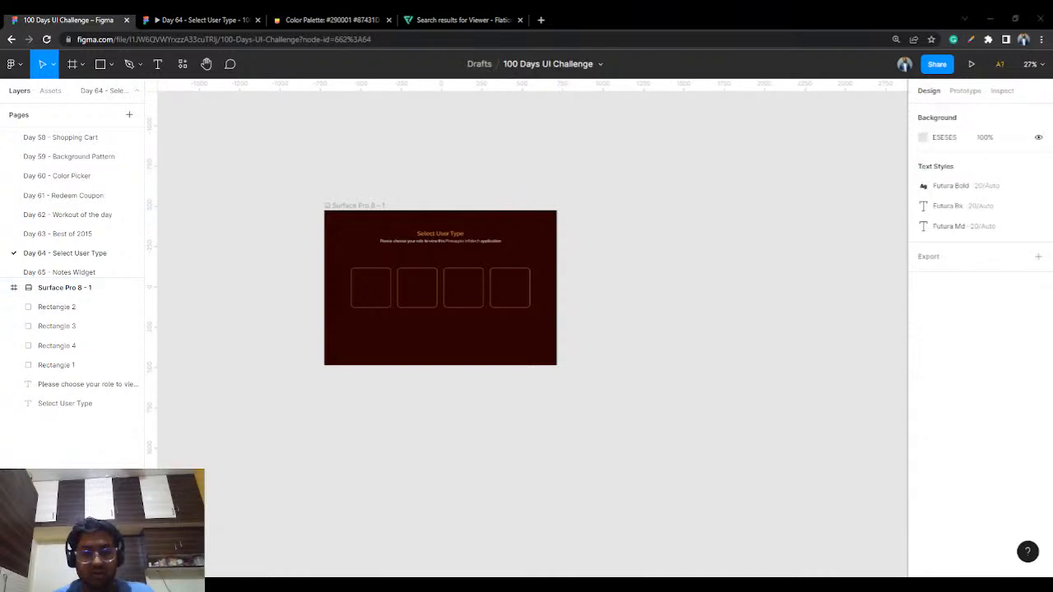
Import the five orange role icons onto the canvas below the frame and resize them all to 200 × 200.
{"action": "left_click_drag", "start_coordinate": [321, 453], "coordinate": [343, 471]}
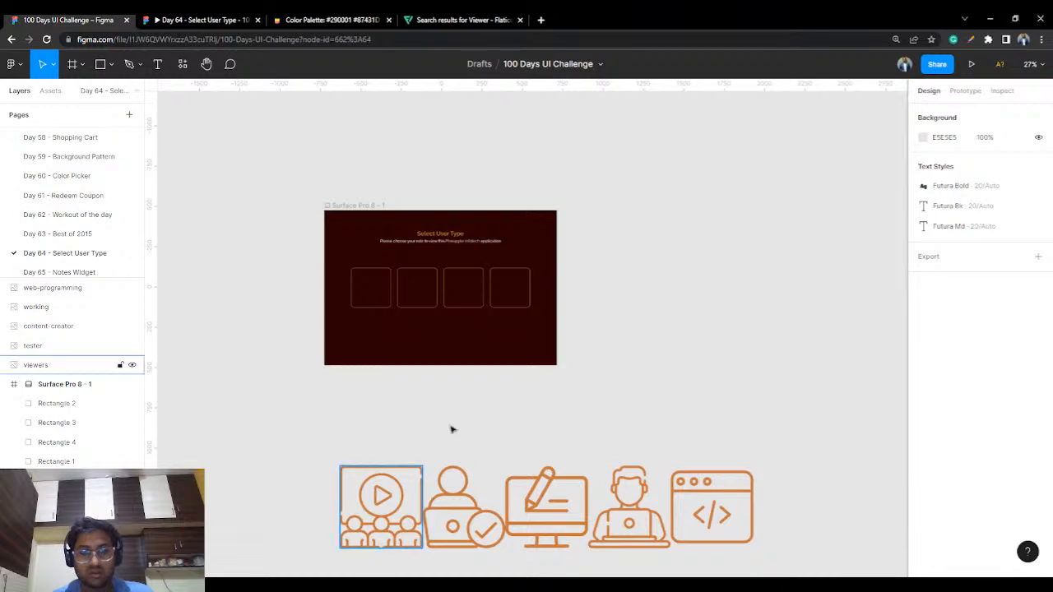
{"action": "left_click_drag", "start_coordinate": [622, 398], "coordinate": [597, 291]}
{"action": "left_click_drag", "start_coordinate": [727, 341], "coordinate": [272, 491]}
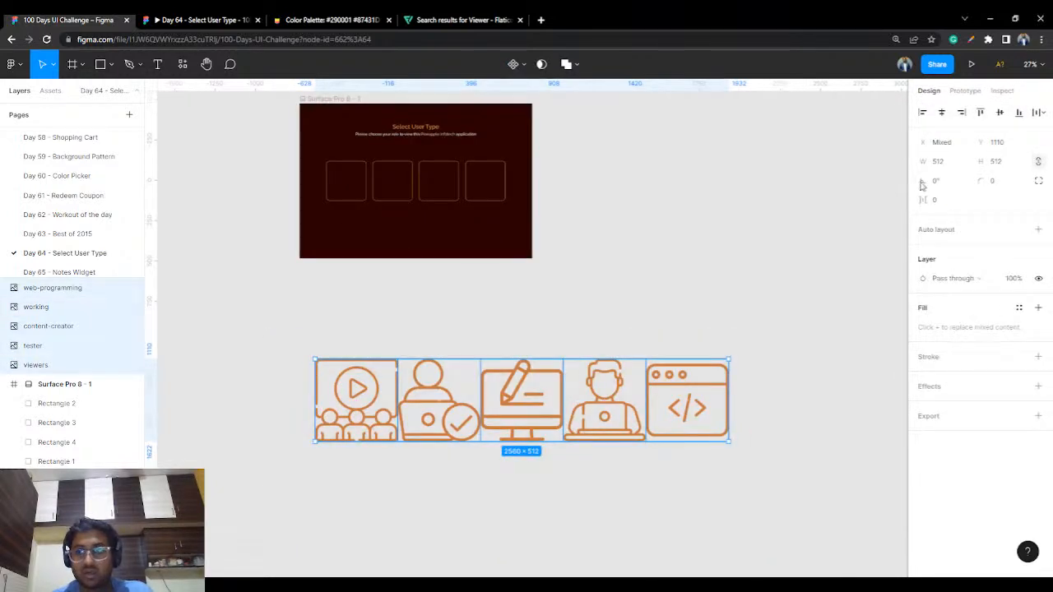
{"action": "left_click", "coordinate": [947, 163]}
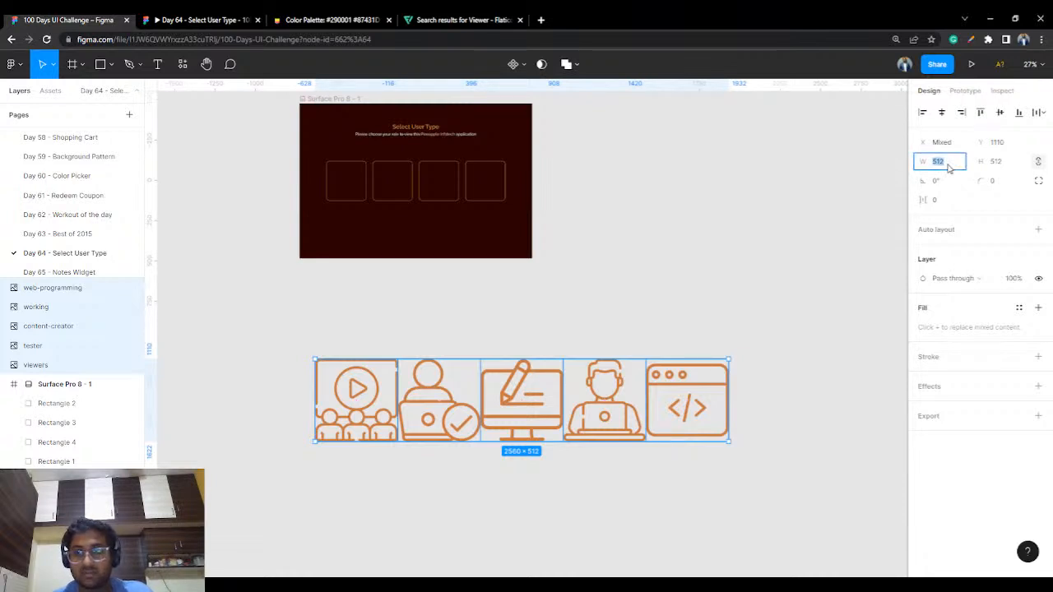
{"action": "key", "text": "Down"}
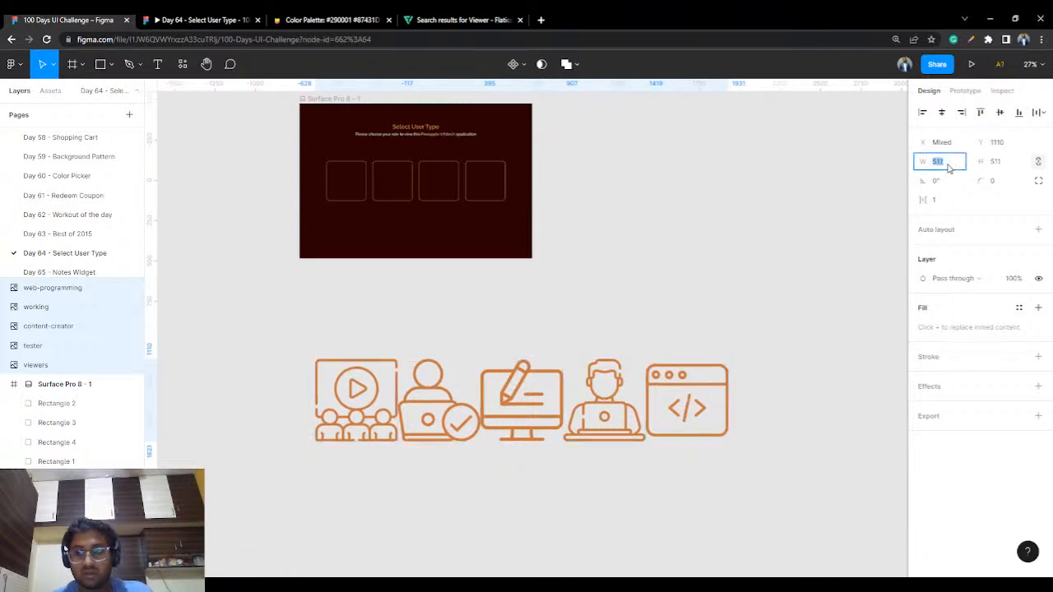
{"action": "key", "text": "Return"}
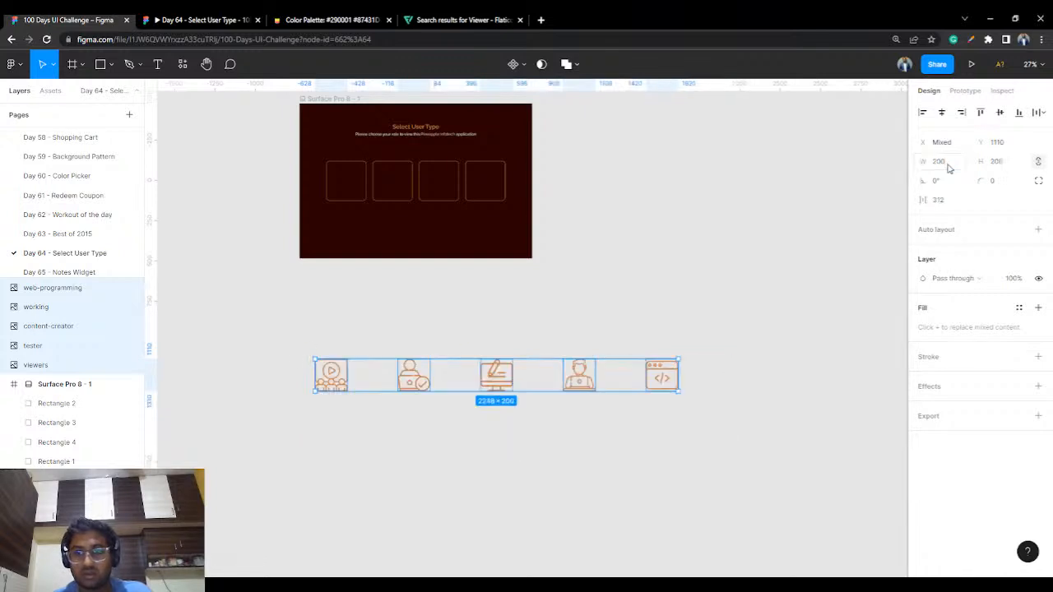
Try the five icons over the cards, undo that placement, and resize them all to 150 × 150.
{"action": "left_click_drag", "start_coordinate": [491, 379], "coordinate": [514, 196]}
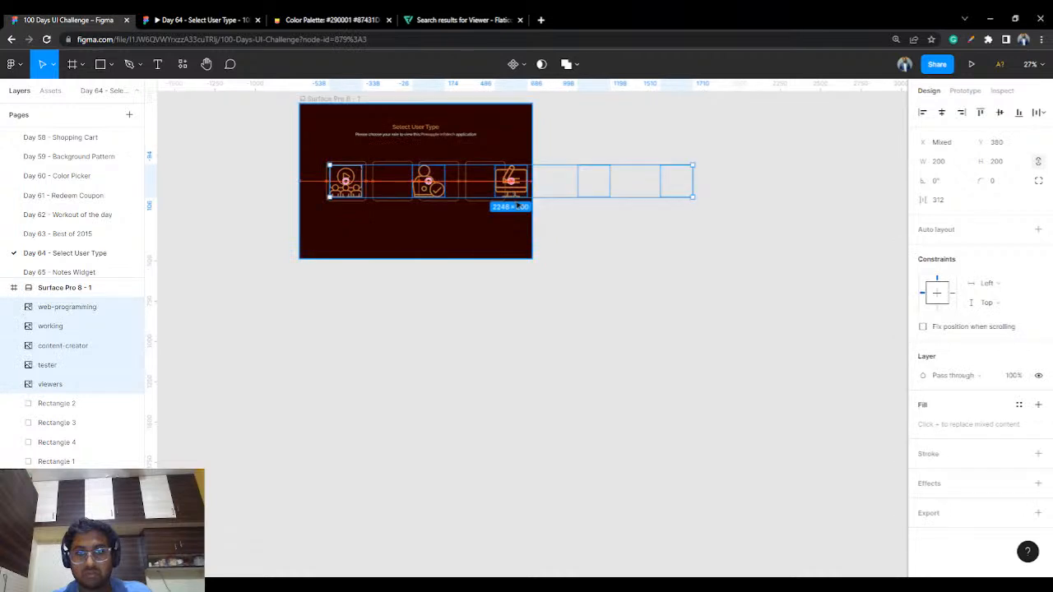
{"action": "key", "text": "ctrl+z"}
{"action": "left_click", "coordinate": [954, 161]}
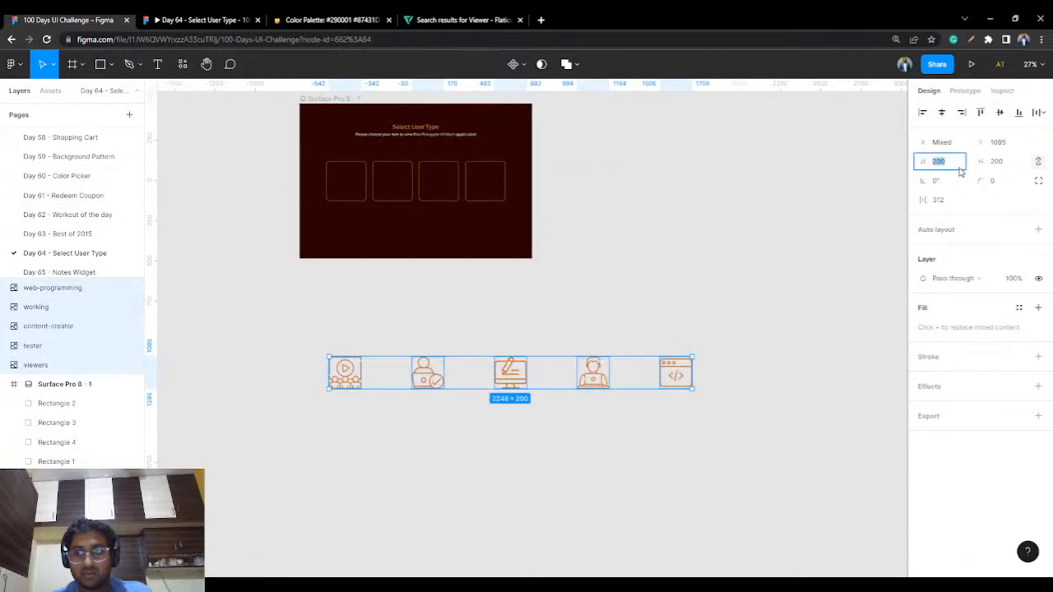
{"action": "type", "text": "15"}
{"action": "key", "text": "Return"}
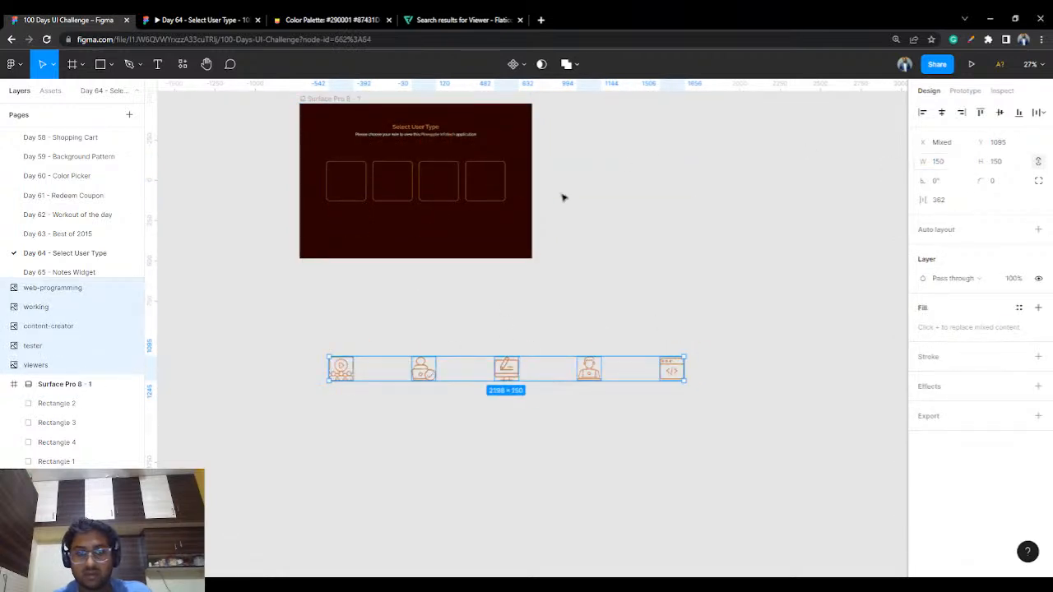
Set the stroke width of all four outlined cards to 4.
{"action": "left_click", "coordinate": [561, 195]}
{"action": "left_click", "coordinate": [361, 191]}
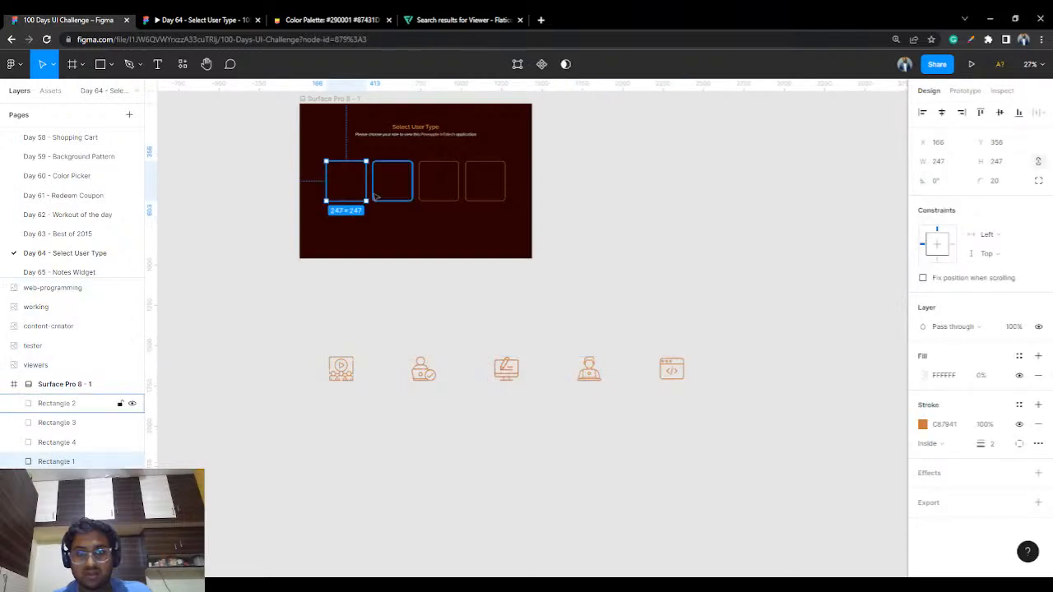
{"action": "left_click", "coordinate": [377, 196], "text": "shift"}
{"action": "left_click", "coordinate": [439, 196], "text": "shift"}
{"action": "left_click", "coordinate": [479, 201], "text": "shift"}
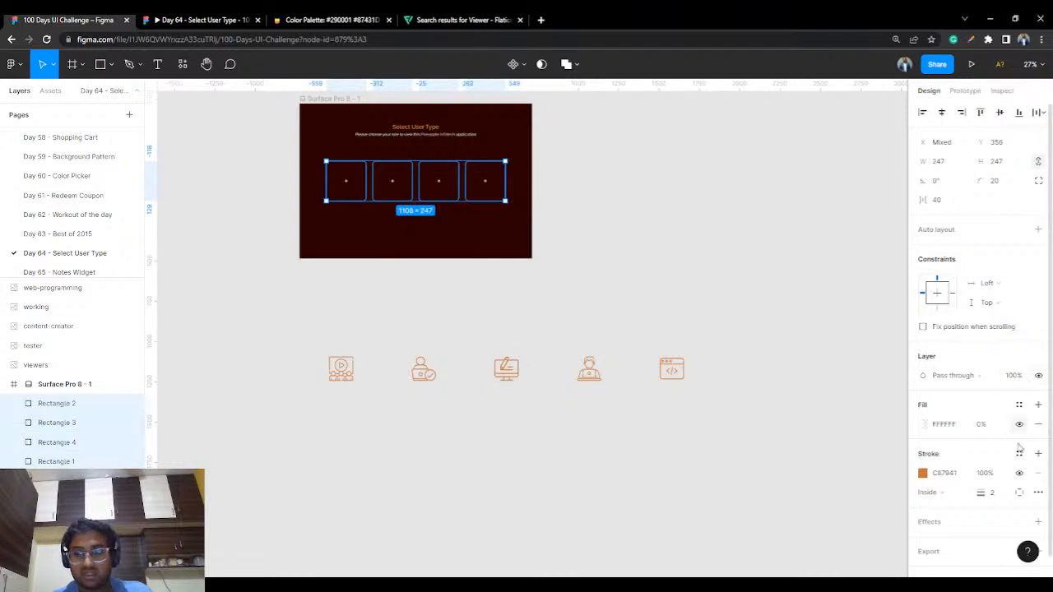
{"action": "left_click", "coordinate": [1001, 498]}
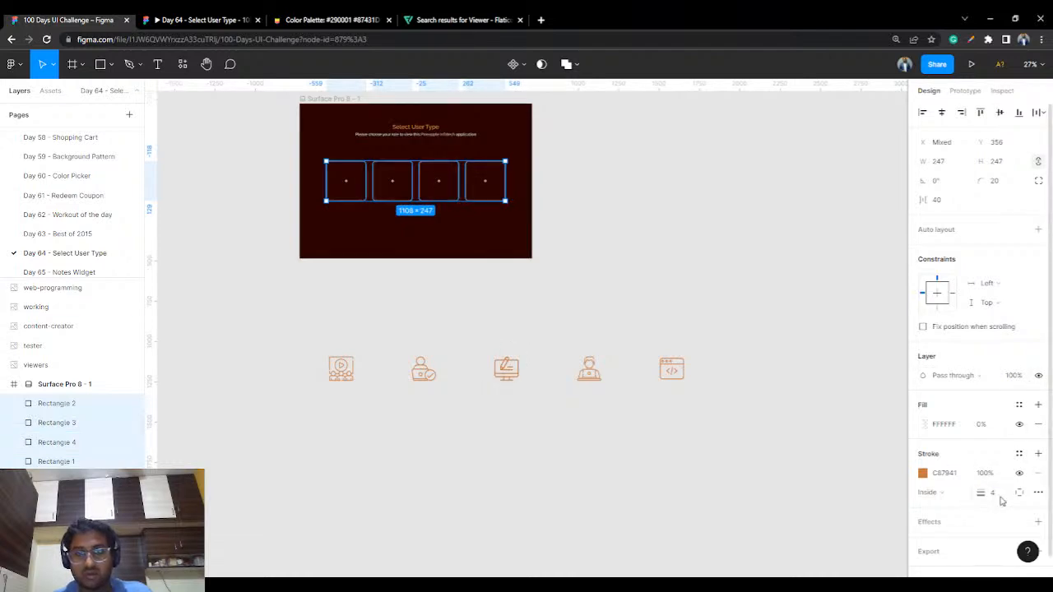
{"action": "left_click", "coordinate": [701, 297]}
Centre the icon of the man working at a laptop in the first card.
{"action": "scroll", "coordinate": [411, 324], "scroll_direction": "up", "scroll_amount": 3}
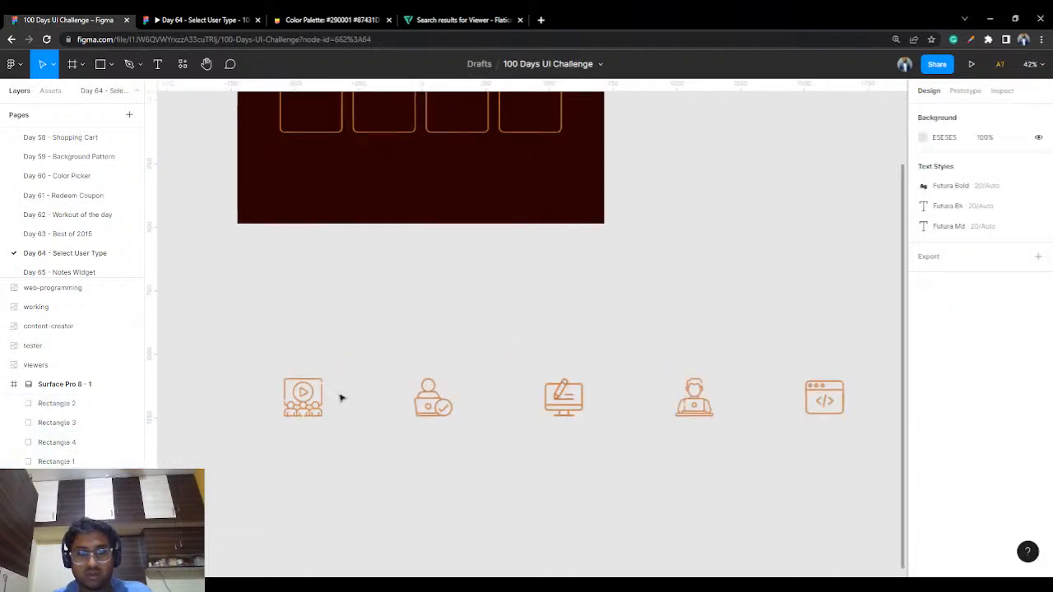
{"action": "left_click_drag", "start_coordinate": [319, 409], "coordinate": [351, 339]}
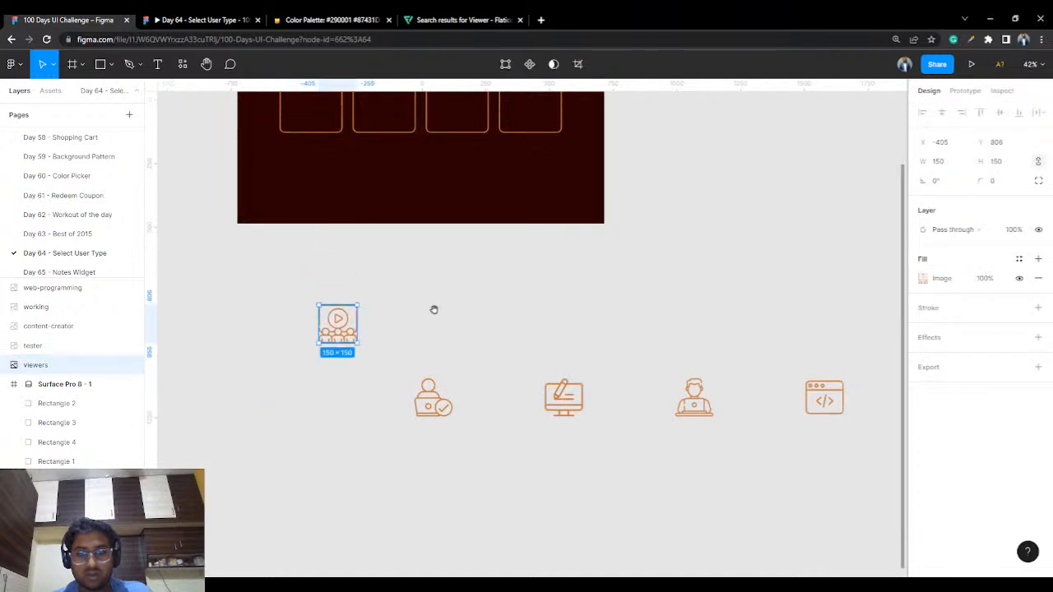
{"action": "scroll", "coordinate": [430, 395], "scroll_direction": "up", "scroll_amount": 3}
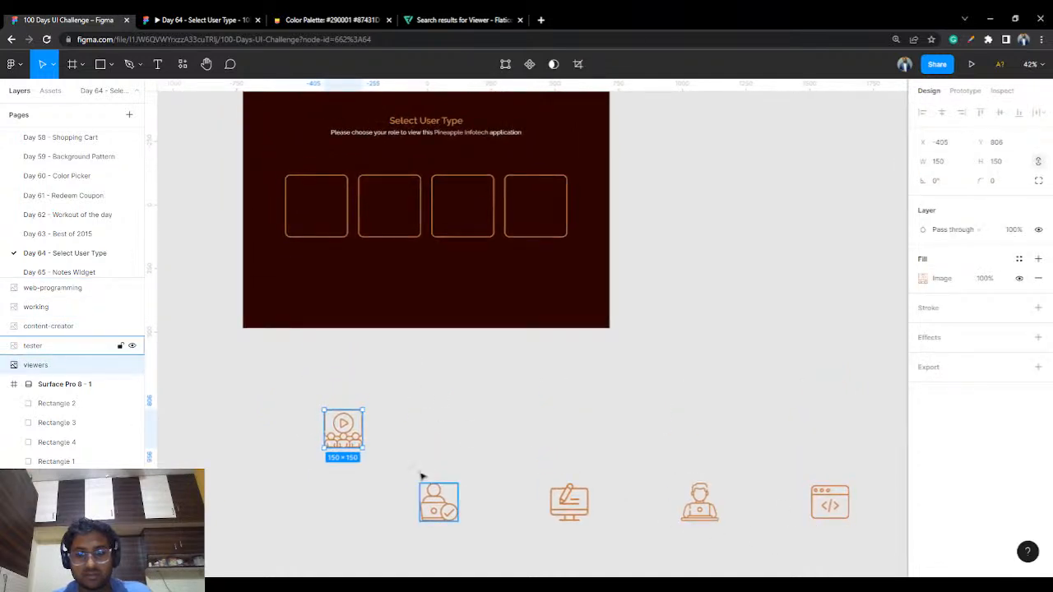
{"action": "left_click", "coordinate": [420, 435]}
{"action": "left_click", "coordinate": [438, 510]}
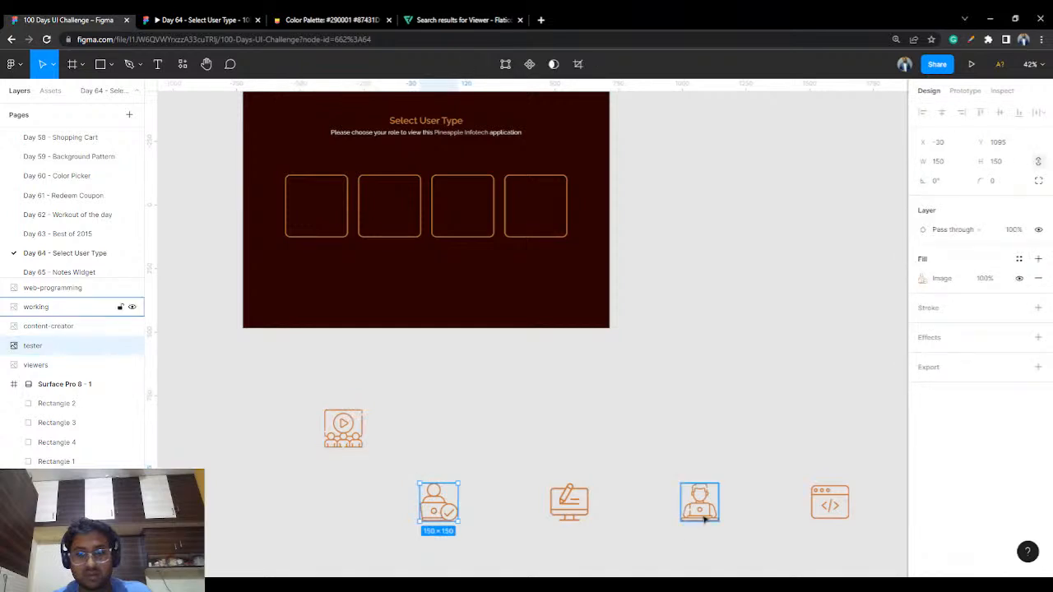
{"action": "left_click", "coordinate": [703, 511]}
{"action": "left_click_drag", "start_coordinate": [705, 512], "coordinate": [321, 215]}
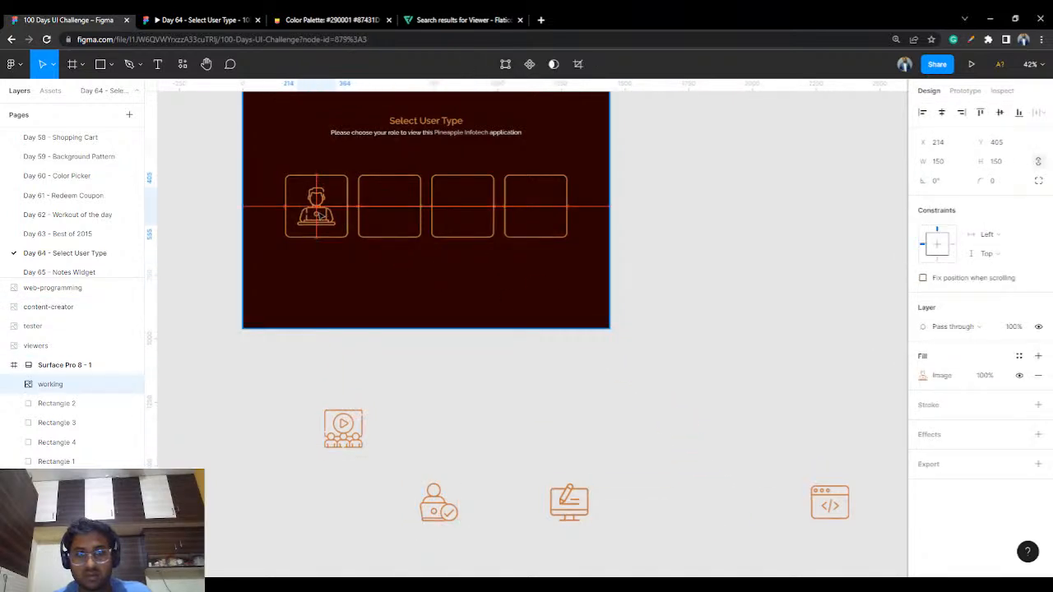
Centre the content-creator icon in the second card, web-programming in the third and viewers in the fourth.
{"action": "left_click", "coordinate": [588, 460]}
{"action": "left_click_drag", "start_coordinate": [568, 499], "coordinate": [403, 212]}
{"action": "left_click_drag", "start_coordinate": [828, 500], "coordinate": [459, 211]}
{"action": "left_click_drag", "start_coordinate": [354, 432], "coordinate": [508, 215]}
Try replacing the laptop-man icon in the first card with the tester icon, and undo the replacement.
{"action": "left_click", "coordinate": [327, 216]}
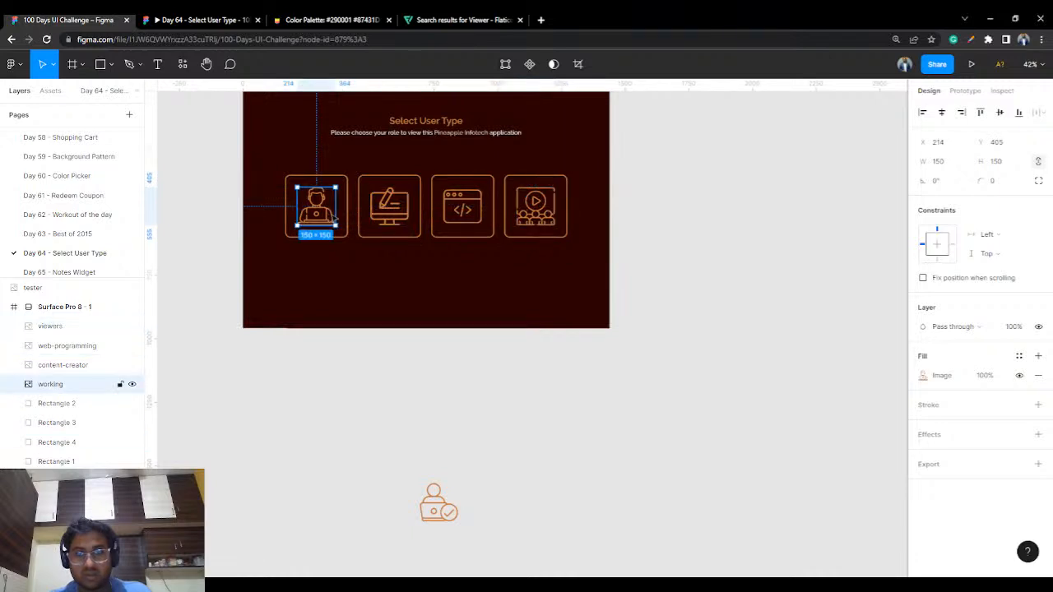
{"action": "key", "text": "Delete"}
{"action": "left_click_drag", "start_coordinate": [438, 503], "coordinate": [340, 222]}
{"action": "key", "text": "ctrl+z"}
{"action": "key", "text": "ctrl+z"}
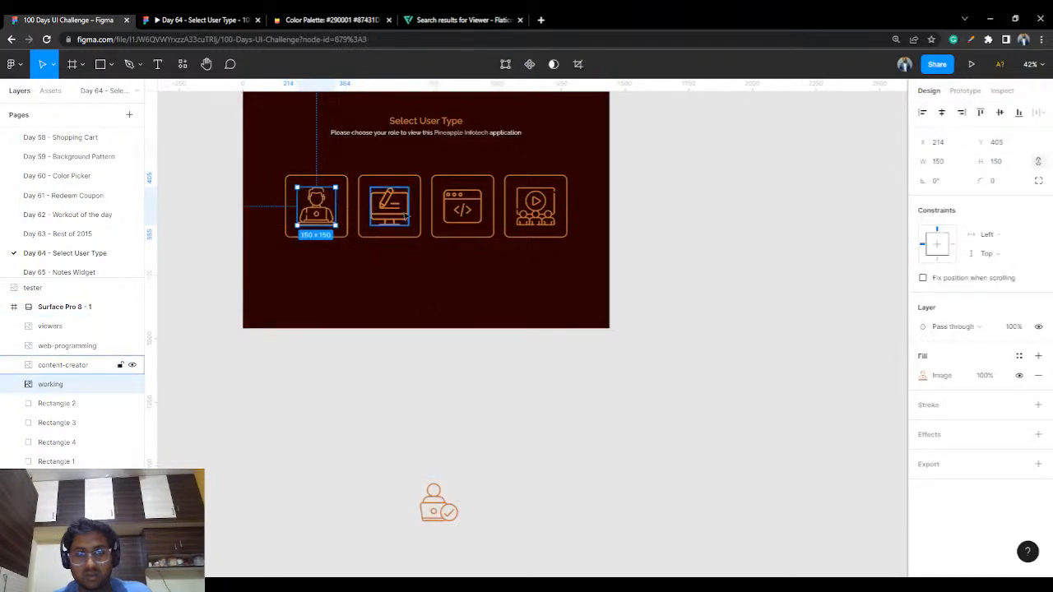
{"action": "left_click", "coordinate": [407, 218]}
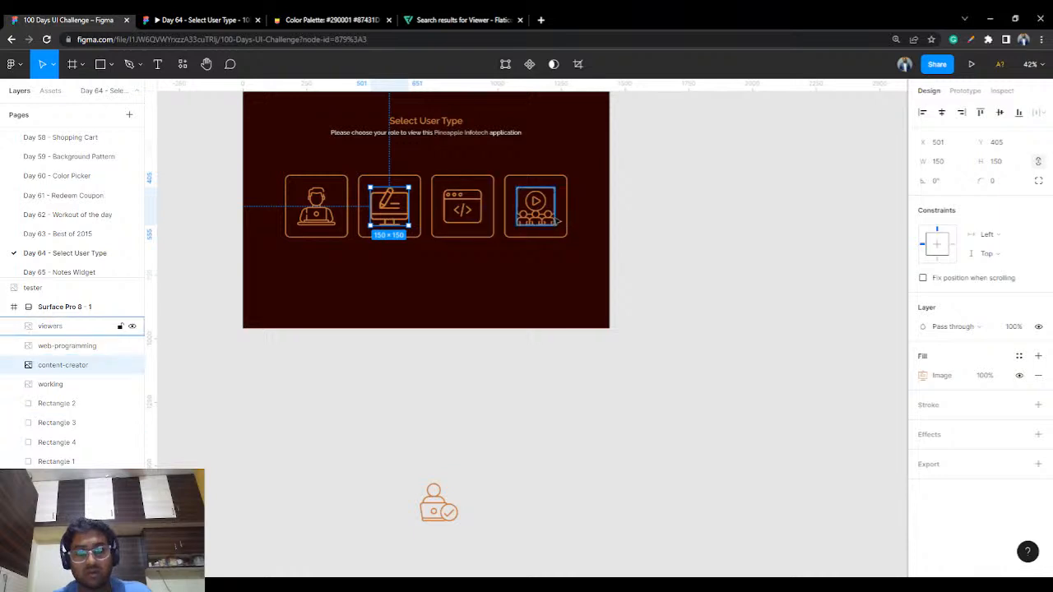
Take the laptop-man icon out of the first card, putting the web-programming icon there and the content-creator icon in the third card.
{"action": "left_click", "coordinate": [316, 209]}
{"action": "left_click_drag", "start_coordinate": [316, 210], "coordinate": [436, 403]}
{"action": "left_click", "coordinate": [462, 208]}
{"action": "left_click_drag", "start_coordinate": [465, 206], "coordinate": [315, 213]}
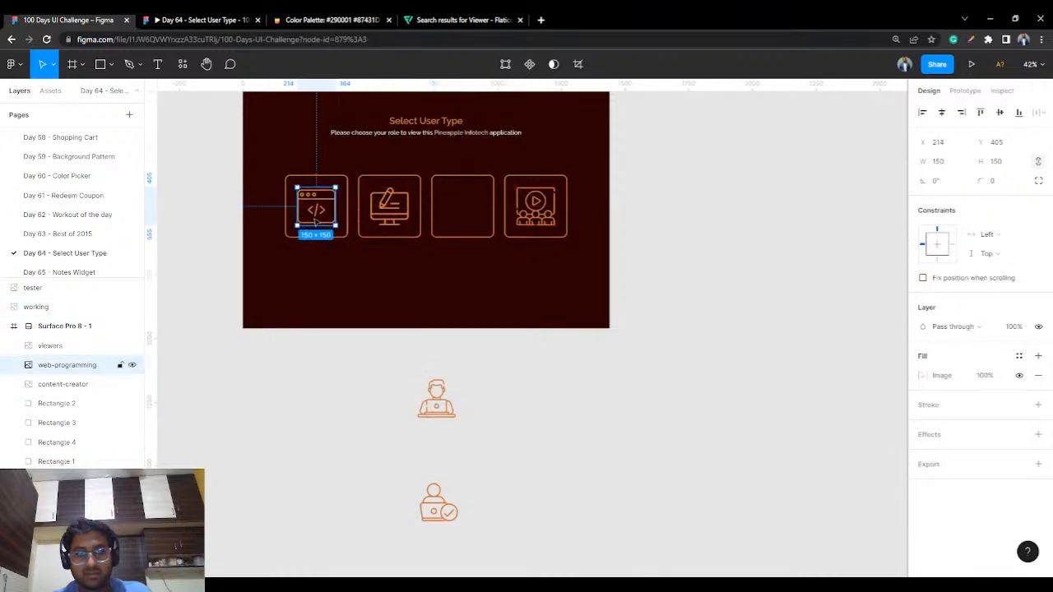
{"action": "left_click_drag", "start_coordinate": [389, 208], "coordinate": [464, 209]}
Centre the tester icon in the second card and delete the unused laptop-man icon below the frame.
{"action": "left_click", "coordinate": [439, 503]}
{"action": "left_click_drag", "start_coordinate": [440, 505], "coordinate": [388, 215]}
{"action": "left_click", "coordinate": [440, 400]}
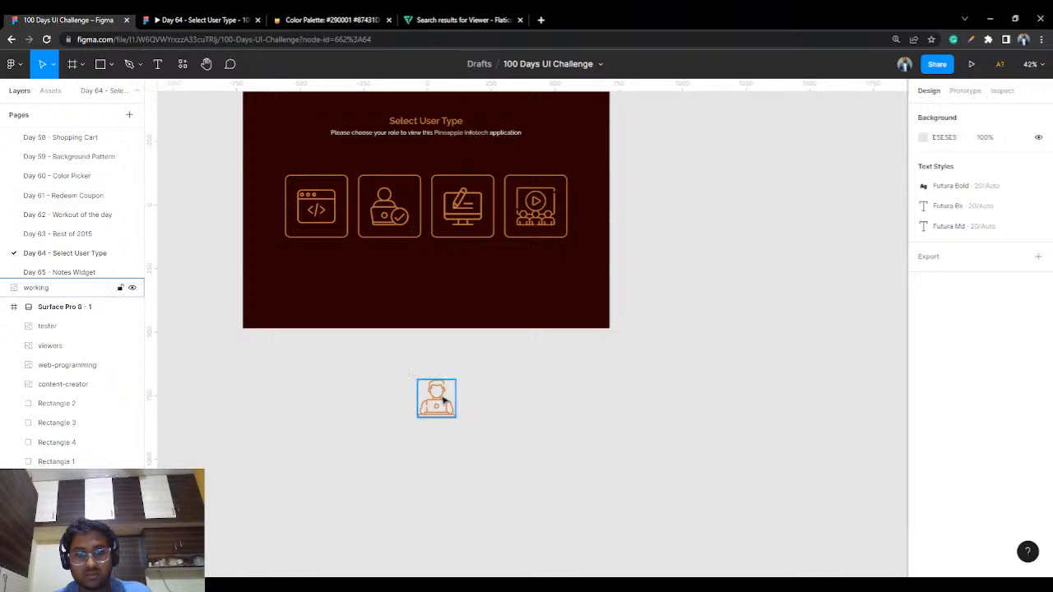
{"action": "key", "text": "Delete"}
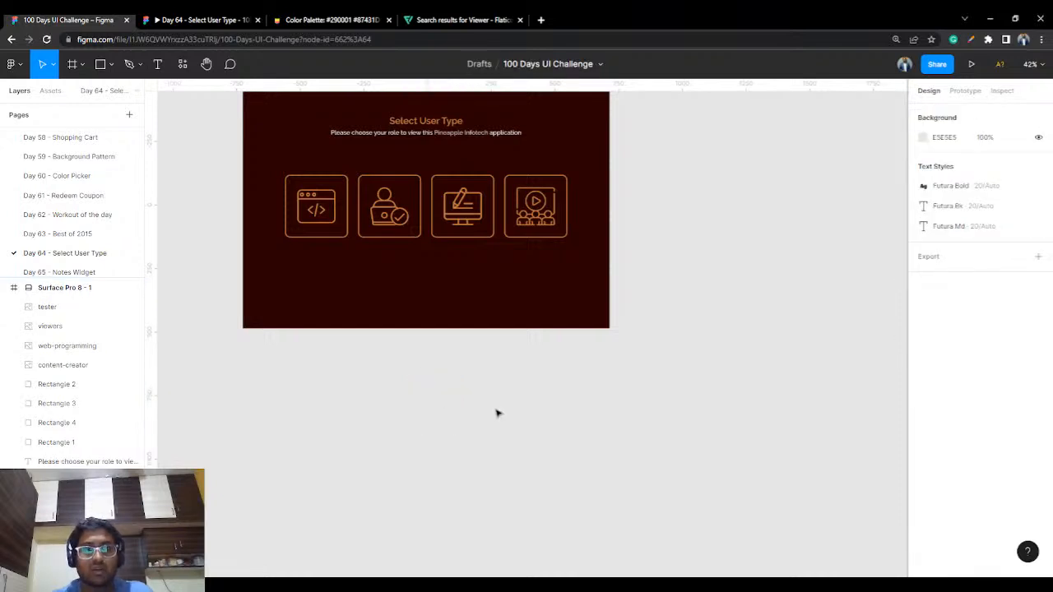
Add the text label "Developer" under the web-programming icon in the first card.
{"action": "scroll", "coordinate": [496, 413], "scroll_direction": "up", "scroll_amount": 3}
{"action": "left_click_drag", "start_coordinate": [490, 264], "coordinate": [588, 451]}
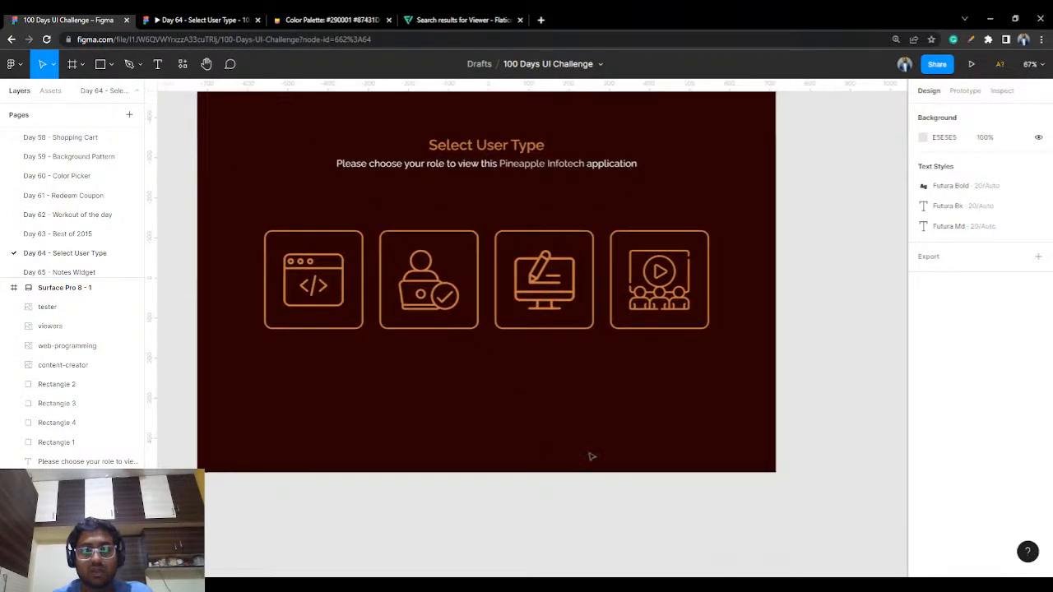
{"action": "left_click_drag", "start_coordinate": [598, 368], "coordinate": [562, 374]}
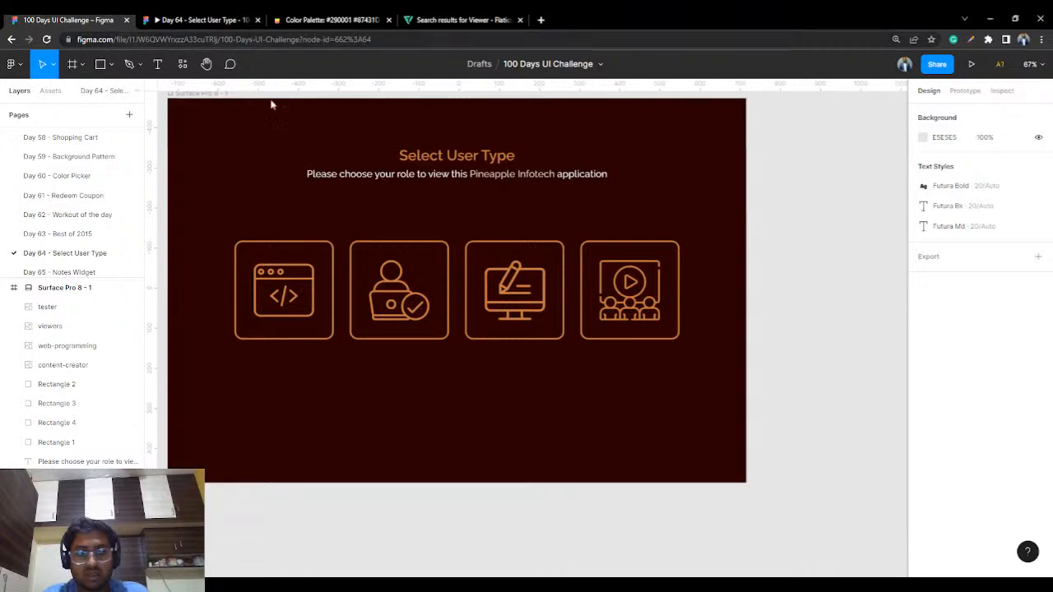
{"action": "scroll", "coordinate": [510, 408], "scroll_direction": "up", "scroll_amount": 3}
{"action": "left_click_drag", "start_coordinate": [497, 413], "coordinate": [618, 469]}
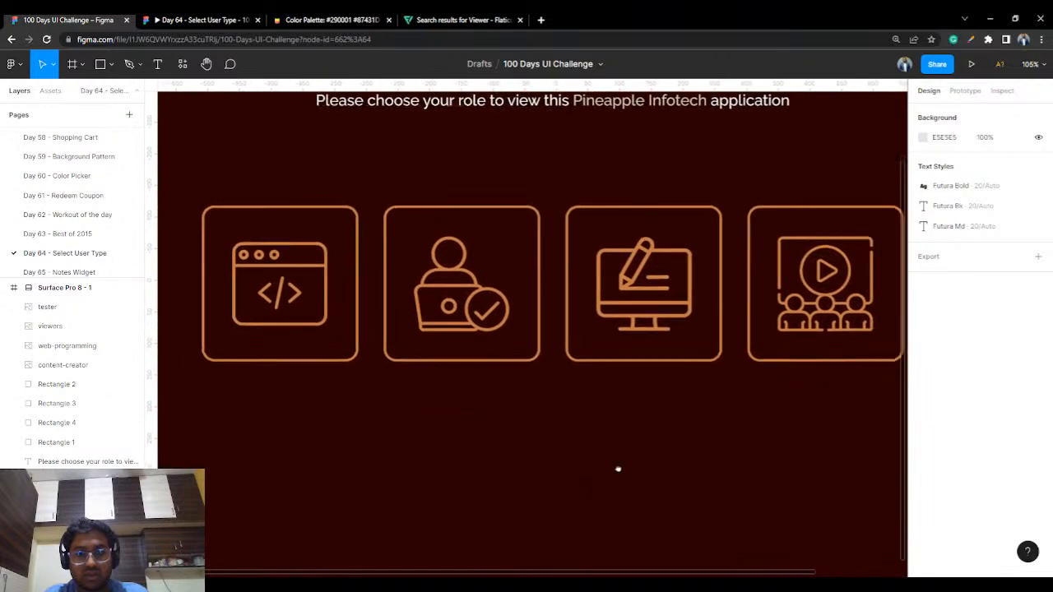
{"action": "left_click", "coordinate": [157, 66]}
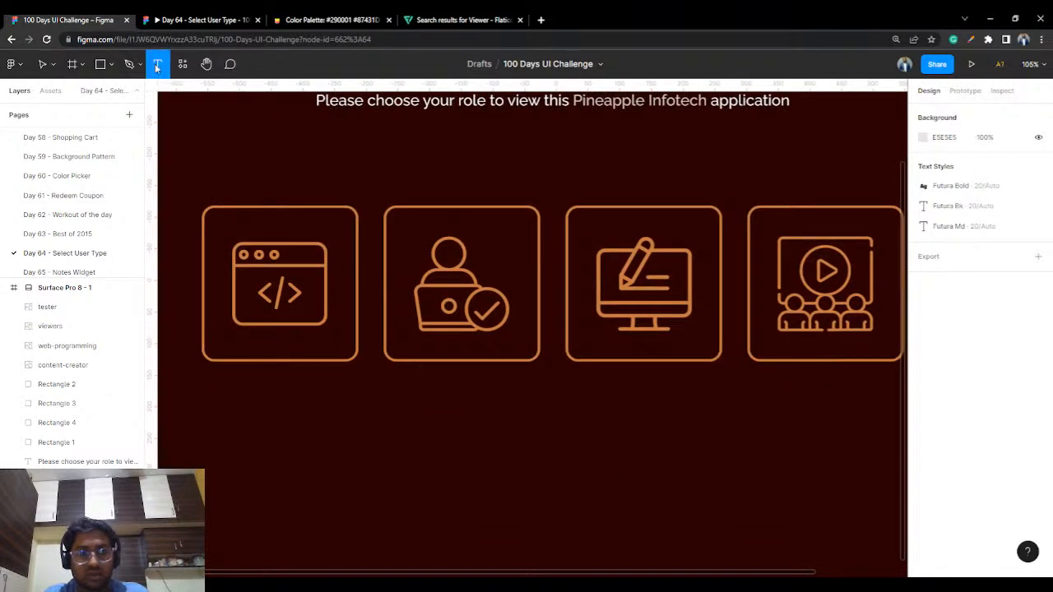
{"action": "left_click", "coordinate": [253, 352]}
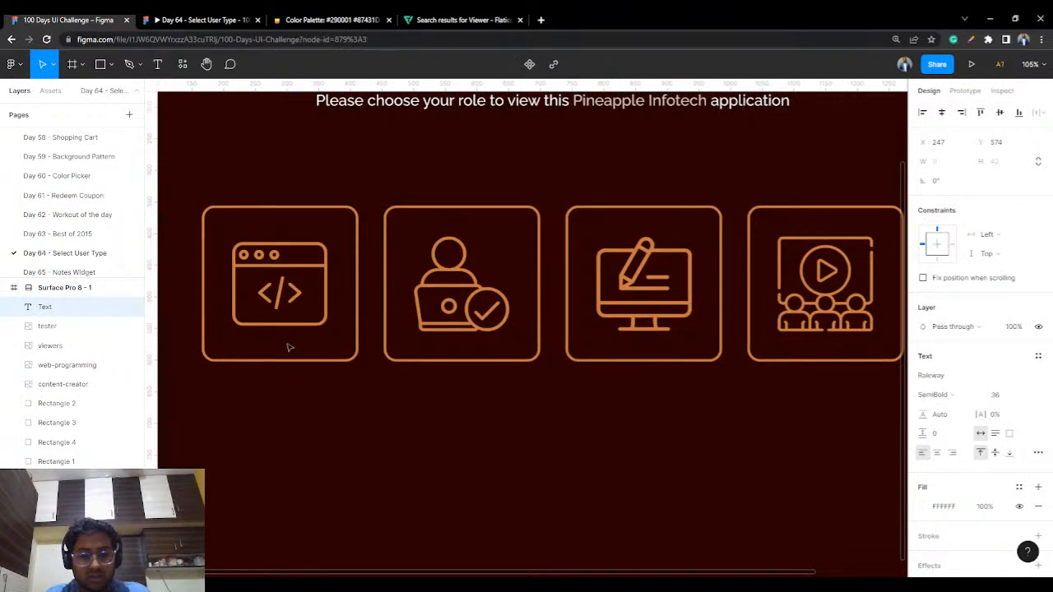
{"action": "type", "text": "dev"}
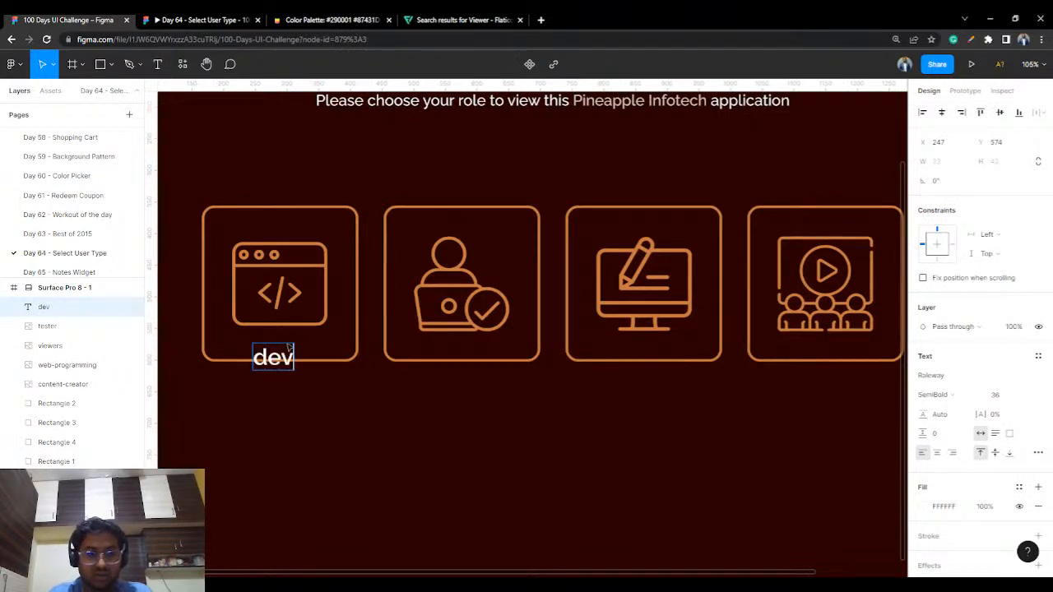
{"action": "key", "text": "BackSpace"}
{"action": "key", "text": "BackSpace"}
{"action": "key", "text": "BackSpace"}
{"action": "type", "text": "Deve"}
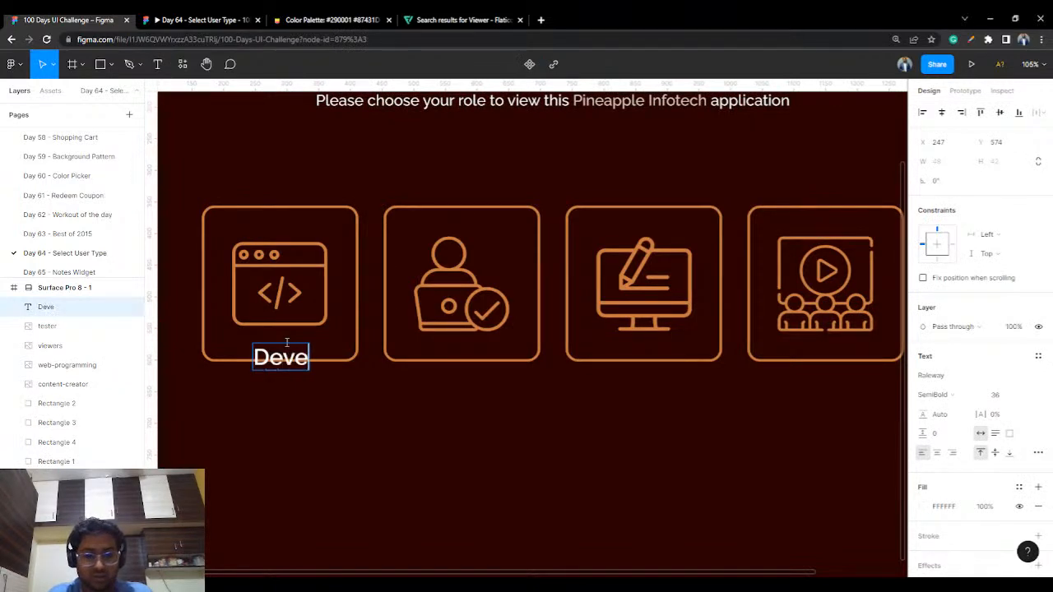
{"action": "type", "text": "lope"}
{"action": "key", "text": "BackSpace"}
{"action": "type", "text": "per"}
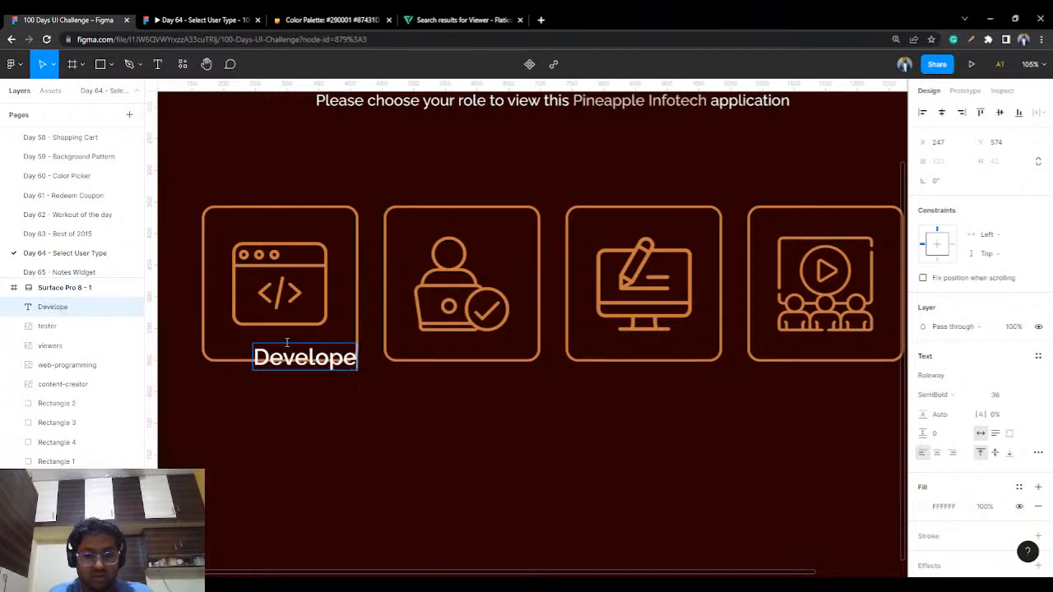
{"action": "key", "text": "Escape"}
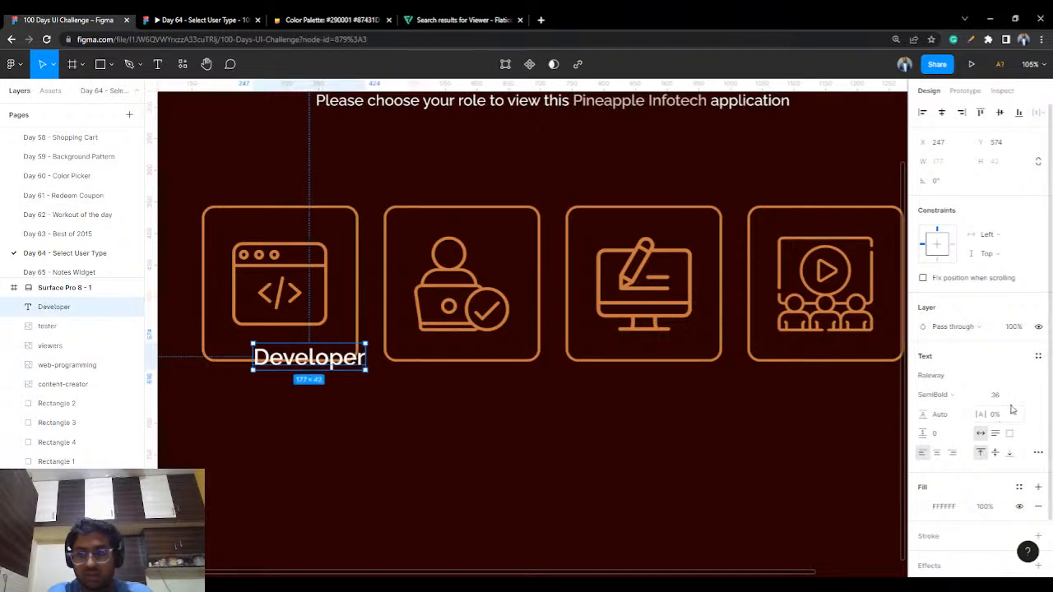
Reduce the Developer label's font size to 24.
{"action": "left_click", "coordinate": [1025, 395]}
{"action": "left_click", "coordinate": [1025, 380]}
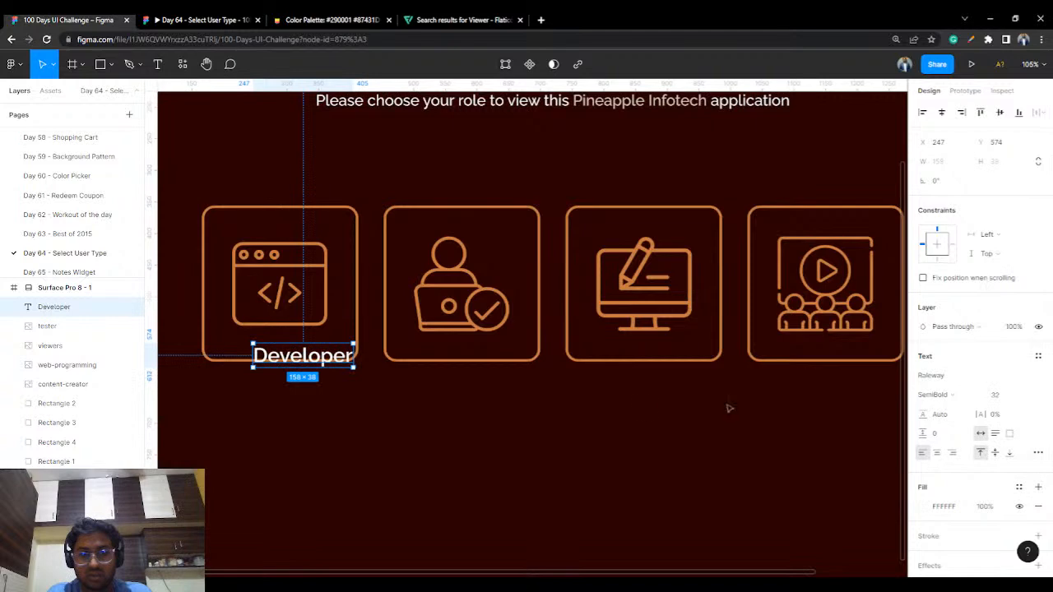
{"action": "left_click", "coordinate": [1031, 400]}
{"action": "left_click", "coordinate": [1024, 380]}
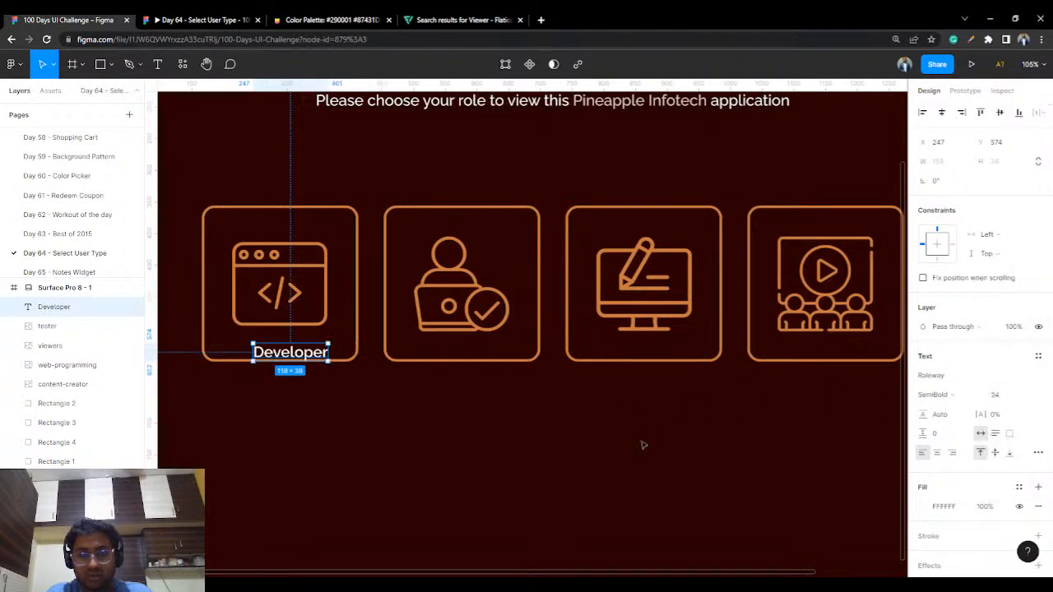
{"action": "left_click", "coordinate": [489, 435]}
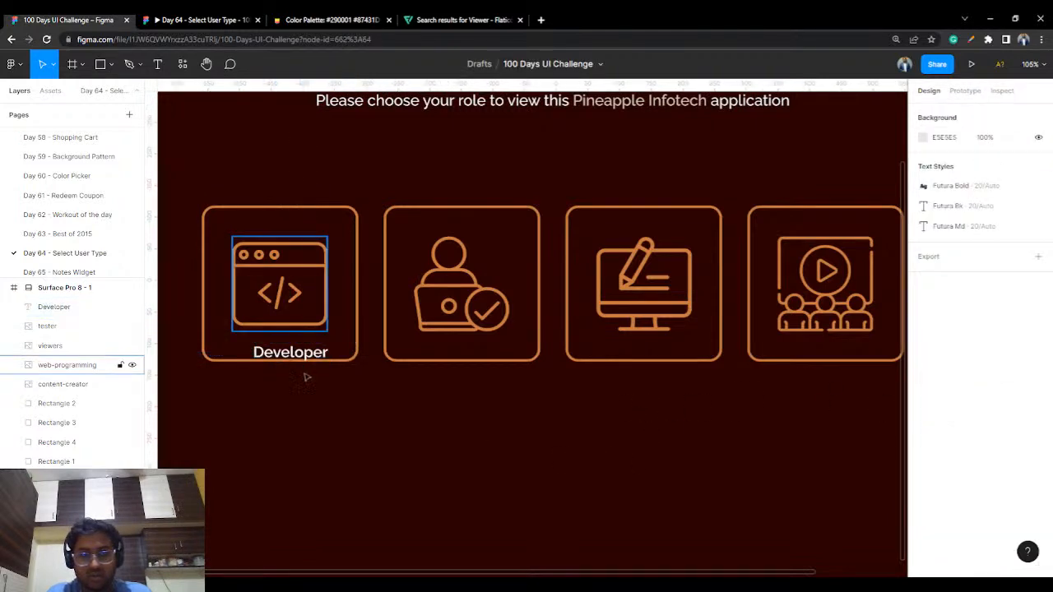
Resize the first card to 280 × 280.
{"action": "left_click", "coordinate": [352, 363]}
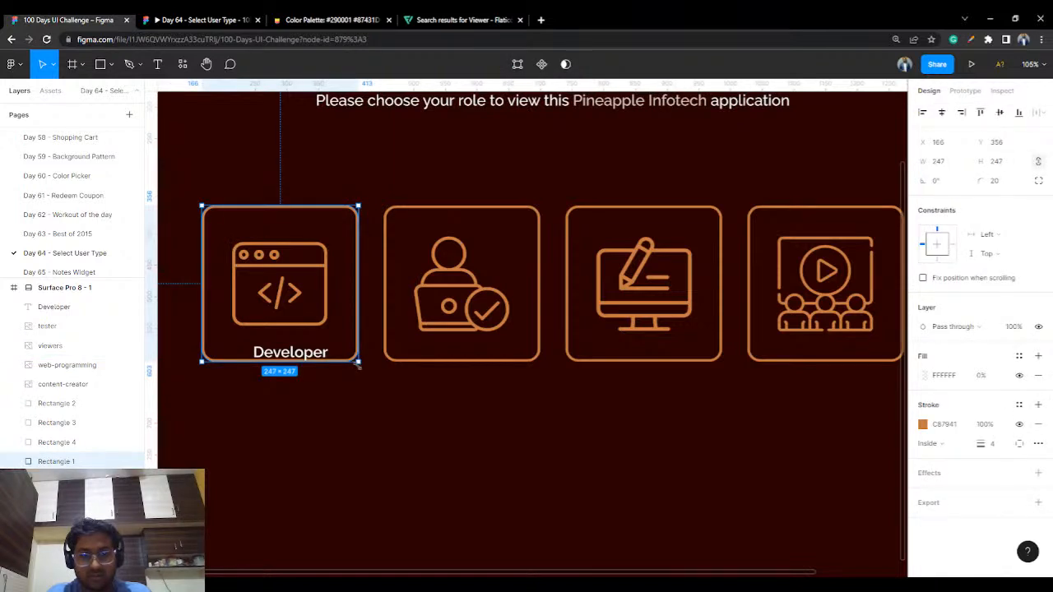
{"action": "left_click", "coordinate": [953, 164]}
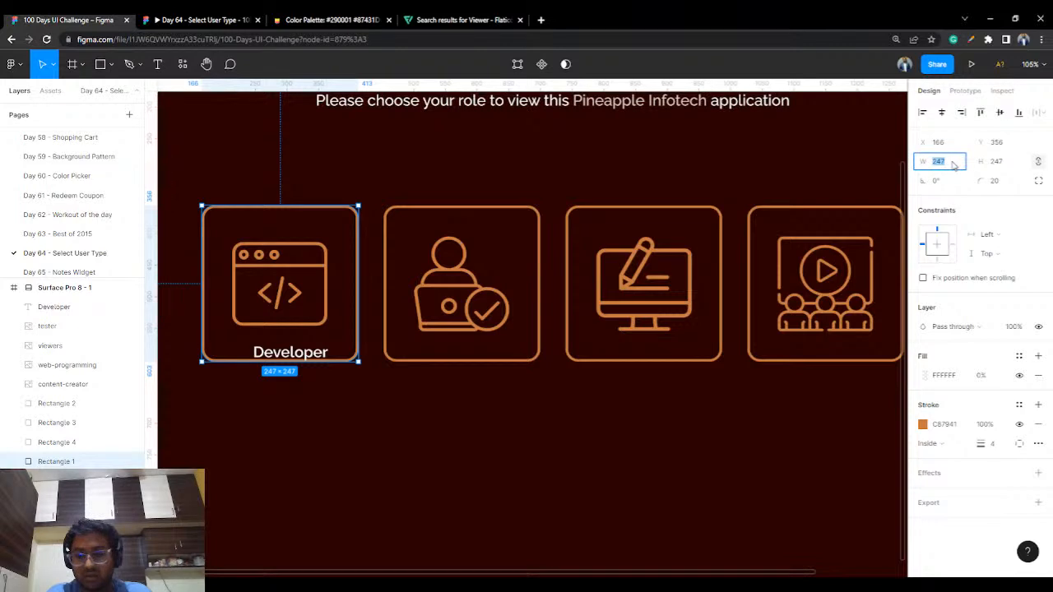
{"action": "key", "text": "Return"}
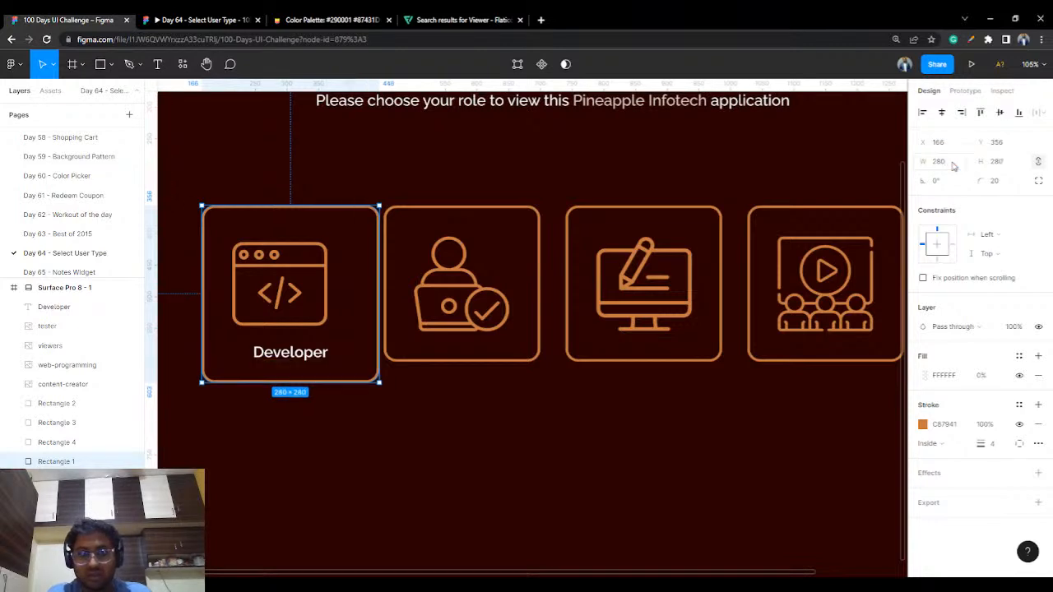
Move the four role icons and the Developer label out of the cards onto the canvas below the frame.
{"action": "left_click", "coordinate": [539, 264]}
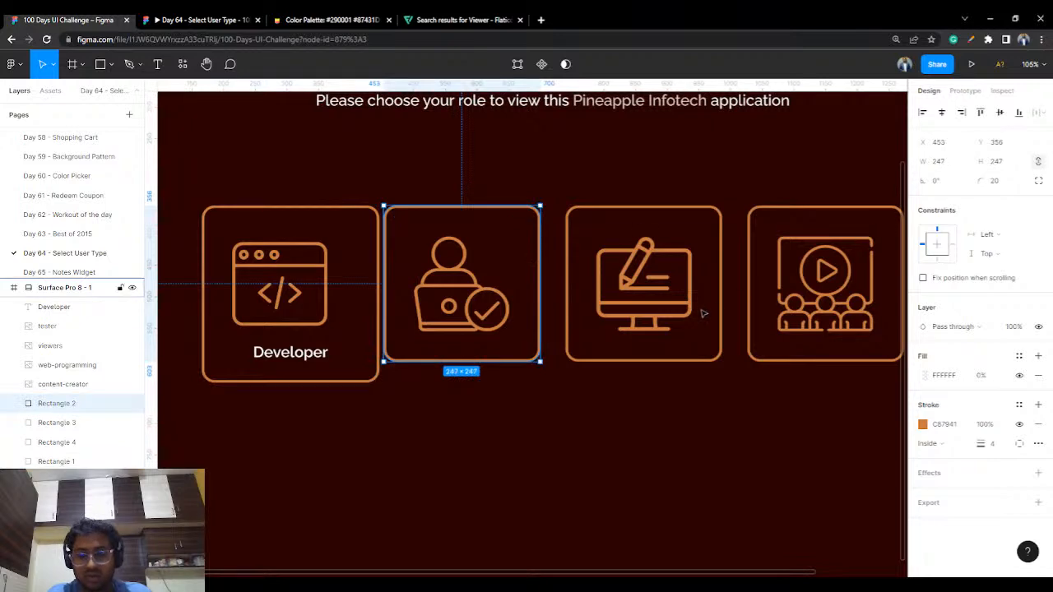
{"action": "key", "text": "ctrl+minus"}
{"action": "key", "text": "ctrl+minus"}
{"action": "left_click", "coordinate": [508, 318]}
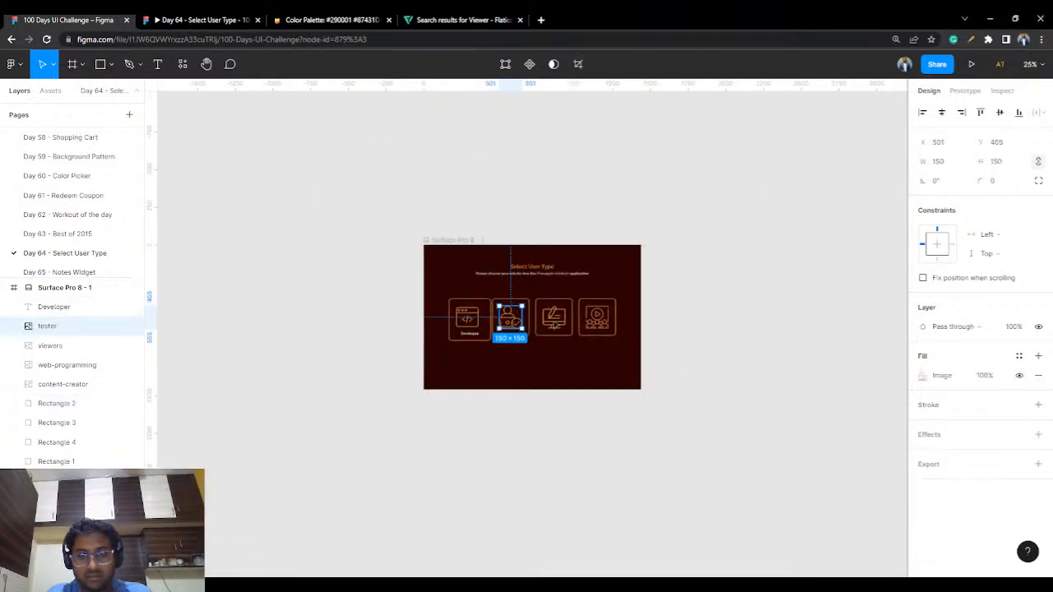
{"action": "left_click", "coordinate": [554, 318], "text": "shift"}
{"action": "left_click", "coordinate": [598, 318], "text": "shift"}
{"action": "left_click", "coordinate": [468, 318], "text": "shift"}
{"action": "left_click_drag", "start_coordinate": [556, 317], "coordinate": [626, 466]}
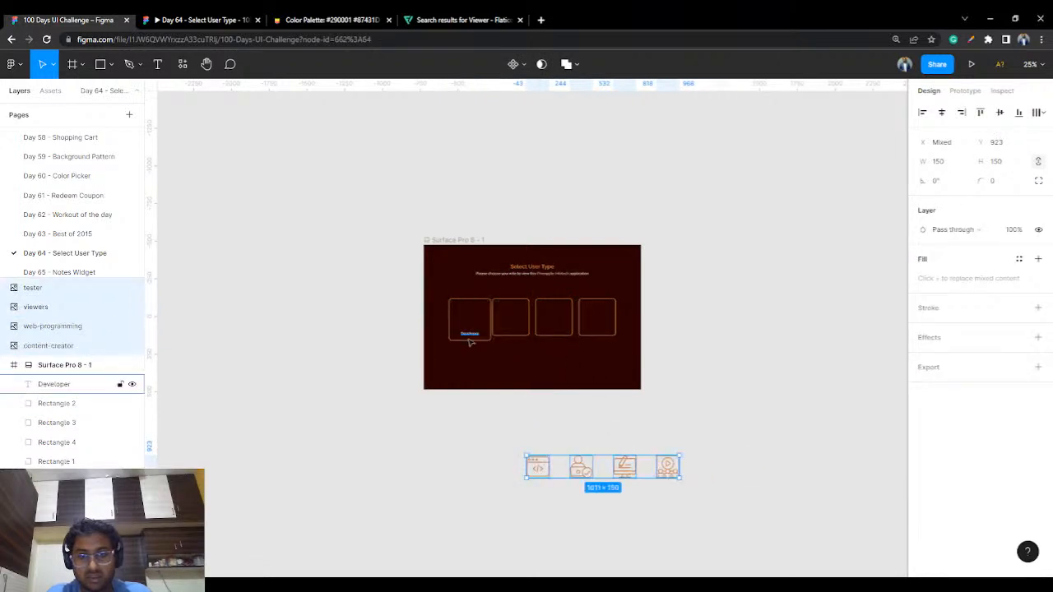
{"action": "left_click", "coordinate": [470, 336]}
{"action": "left_click_drag", "start_coordinate": [470, 336], "coordinate": [466, 464]}
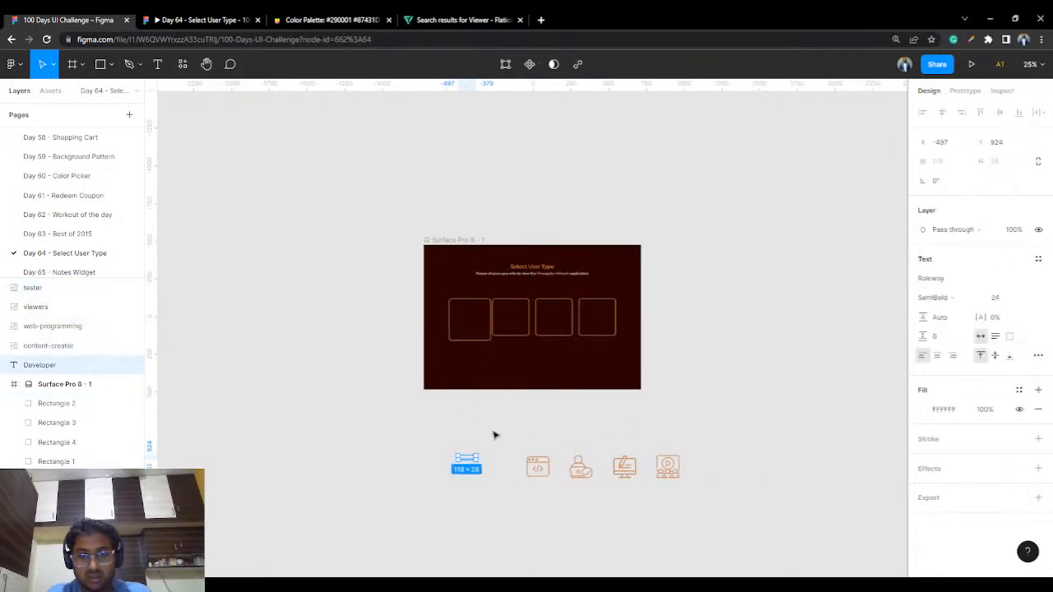
Resize the second card to 280 × 280.
{"action": "key", "text": "ctrl+equal"}
{"action": "scroll", "coordinate": [497, 425], "scroll_direction": "right", "scroll_amount": 2}
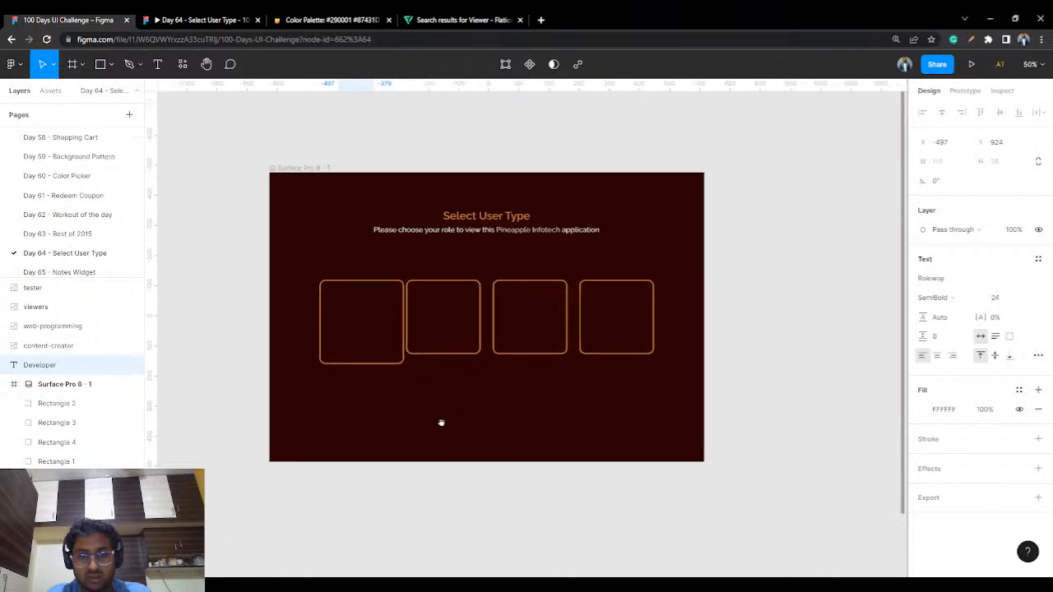
{"action": "left_click", "coordinate": [441, 358]}
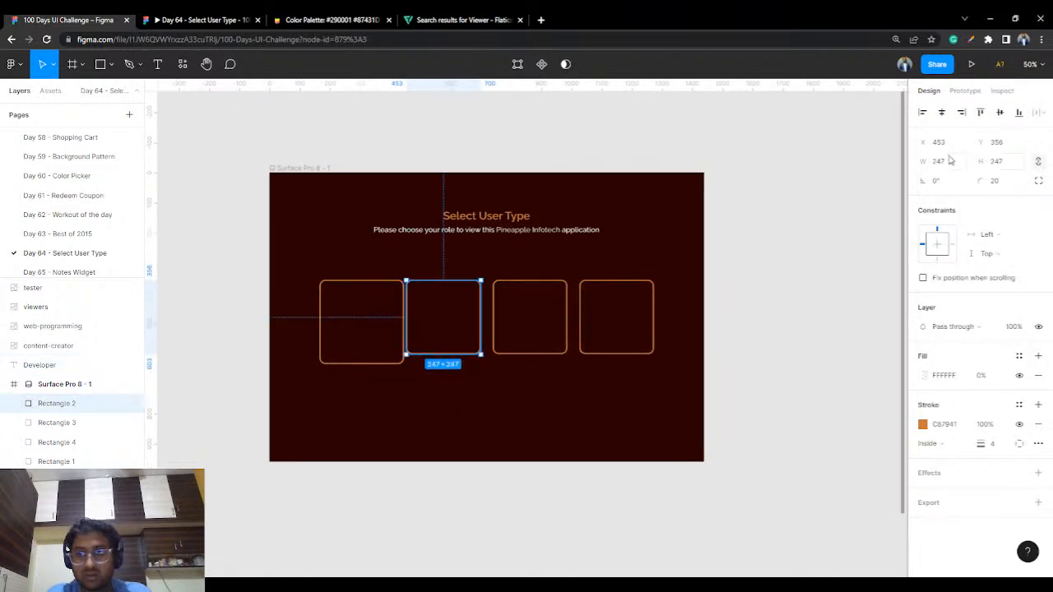
{"action": "left_click", "coordinate": [949, 167]}
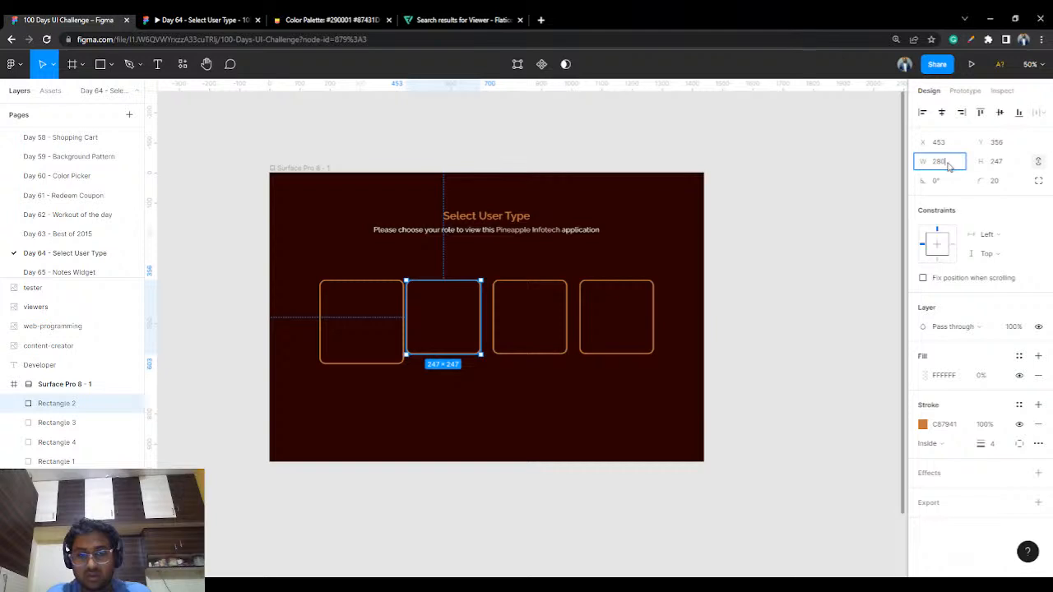
{"action": "type", "text": "280"}
{"action": "key", "text": "Return"}
Resize the third and fourth cards to 280 × 280 to match the others.
{"action": "left_click", "coordinate": [558, 289]}
{"action": "left_click", "coordinate": [1015, 167]}
{"action": "type", "text": "280"}
{"action": "key", "text": "Return"}
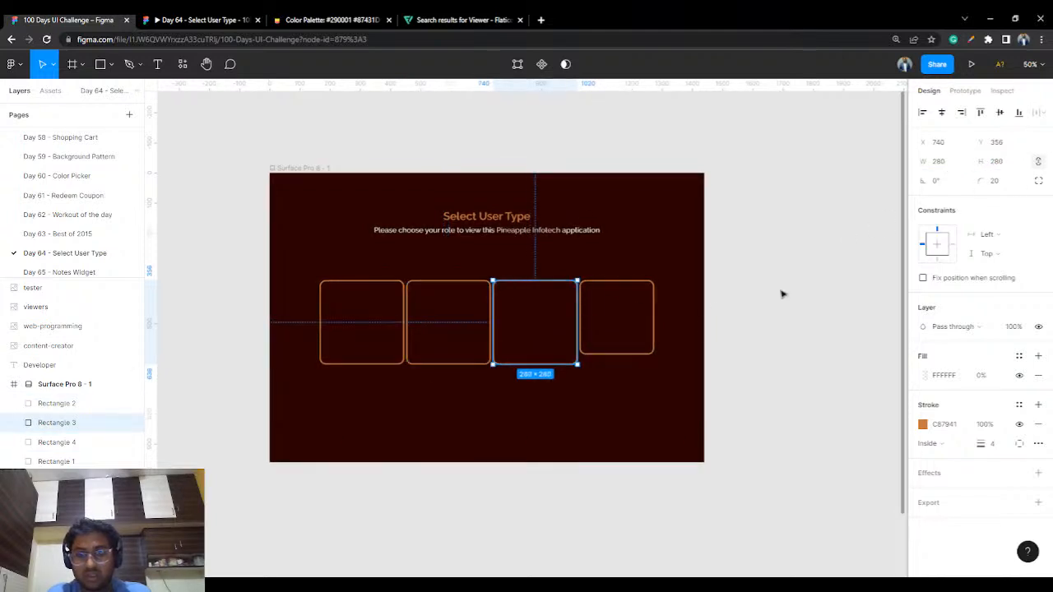
{"action": "left_click", "coordinate": [655, 331]}
{"action": "left_click", "coordinate": [1010, 164]}
{"action": "type", "text": "280"}
{"action": "key", "text": "Return"}
{"action": "left_click", "coordinate": [815, 262]}
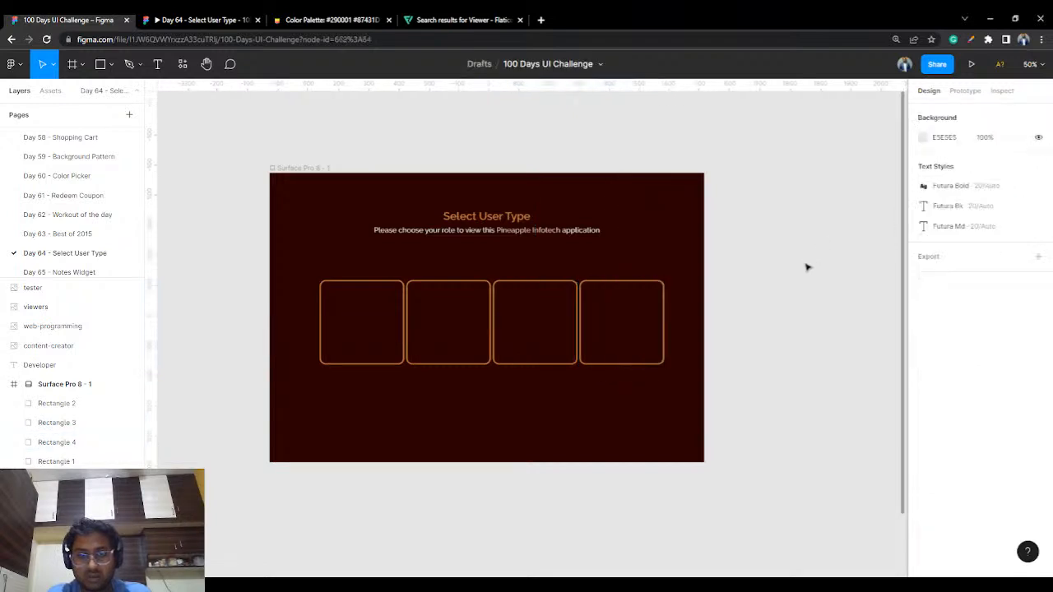
Spread the four cards evenly in a row across the frame.
{"action": "scroll", "coordinate": [798, 302], "scroll_direction": "up", "scroll_amount": 3}
{"action": "scroll", "coordinate": [545, 383], "scroll_direction": "left", "scroll_amount": 5}
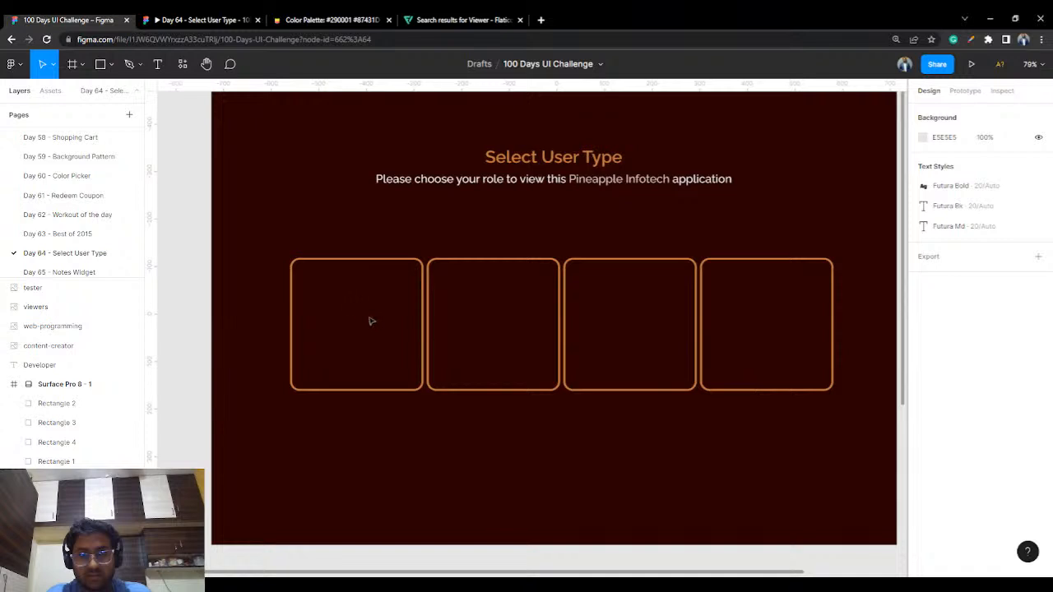
{"action": "left_click_drag", "start_coordinate": [304, 322], "coordinate": [258, 319]}
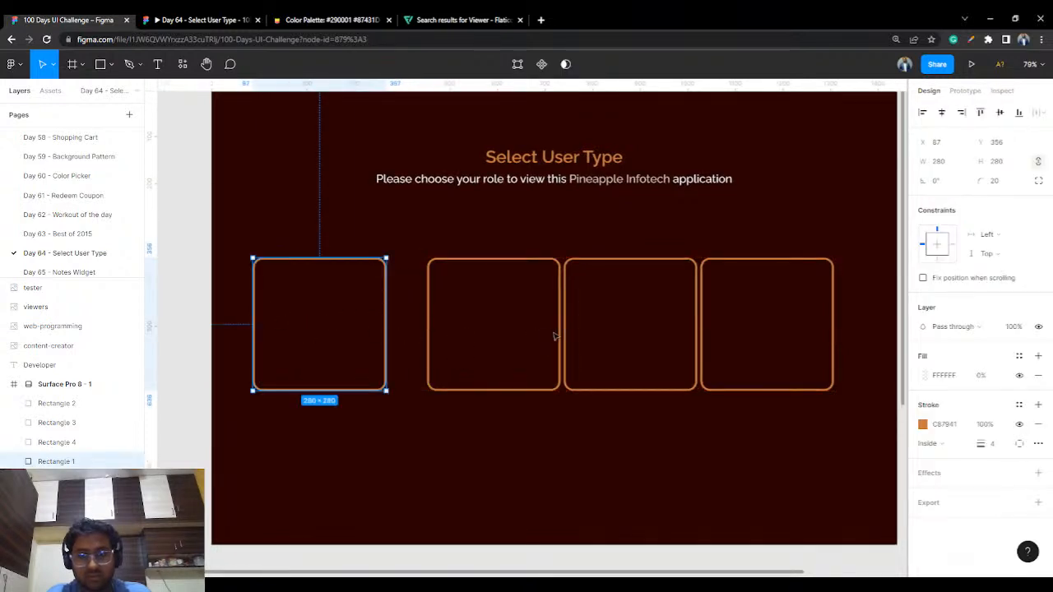
{"action": "left_click_drag", "start_coordinate": [555, 336], "coordinate": [541, 334]}
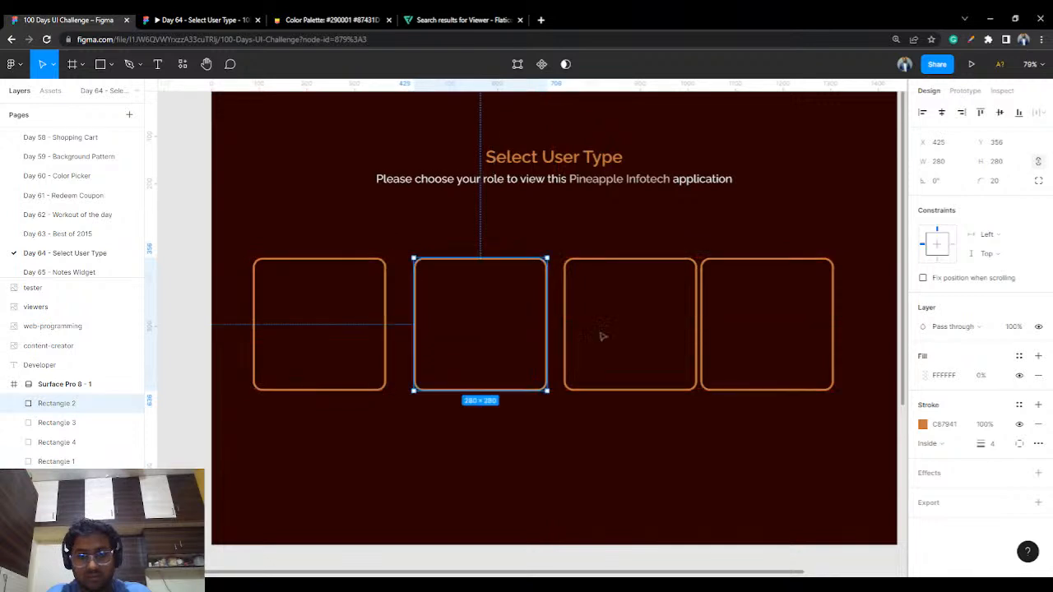
{"action": "left_click_drag", "start_coordinate": [740, 321], "coordinate": [775, 316]}
{"action": "left_click_drag", "start_coordinate": [697, 319], "coordinate": [708, 319]}
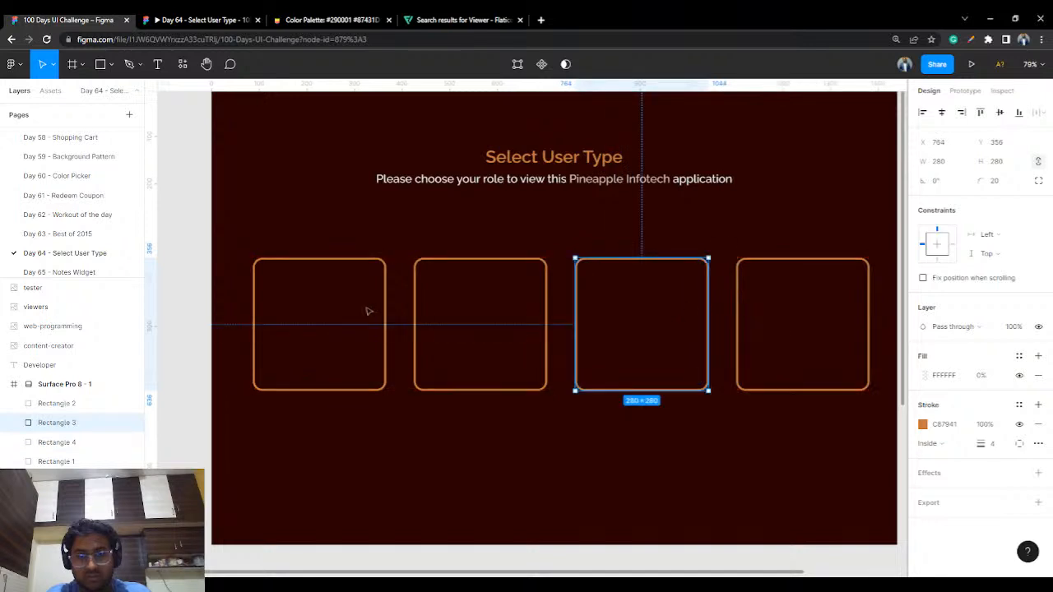
Enlarge the first card to about 324 × 324 and shift it to be vertically centred with the other three cards.
{"action": "left_click", "coordinate": [395, 307]}
{"action": "left_click", "coordinate": [387, 382]}
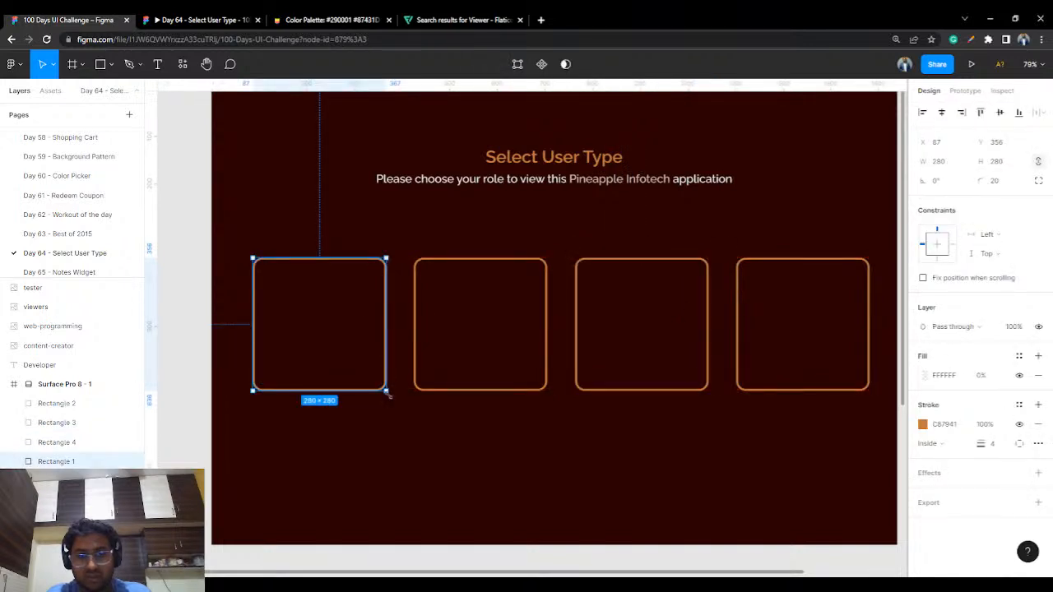
{"action": "left_click_drag", "start_coordinate": [388, 394], "coordinate": [407, 412]}
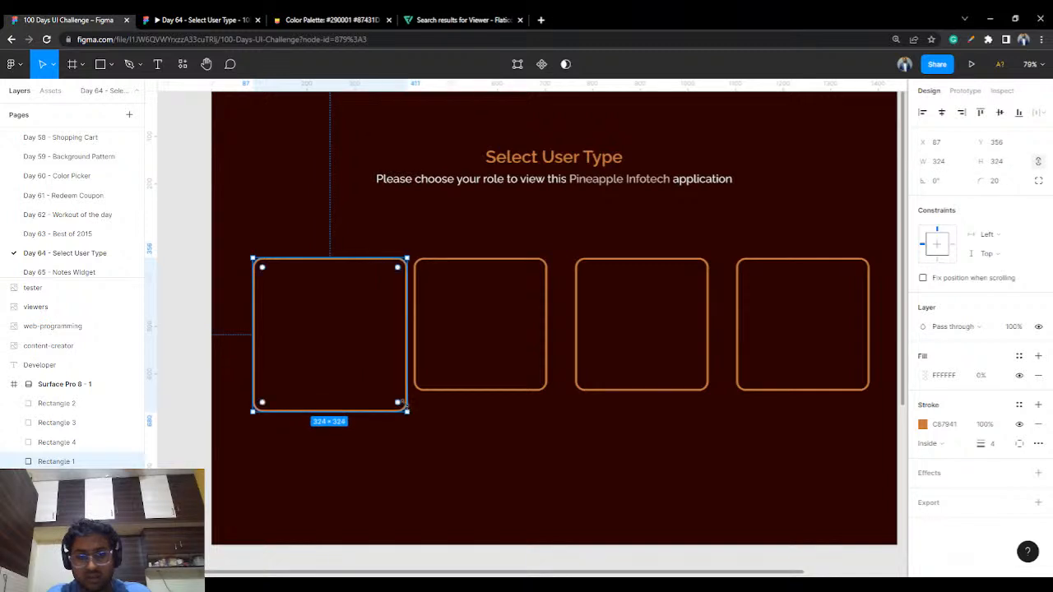
{"action": "left_click_drag", "start_coordinate": [399, 348], "coordinate": [384, 337]}
{"action": "left_click", "coordinate": [470, 423]}
Centre the tester, content-creator and viewers icons in the second, third and fourth cards respectively.
{"action": "scroll", "coordinate": [469, 423], "scroll_direction": "down", "scroll_amount": 3}
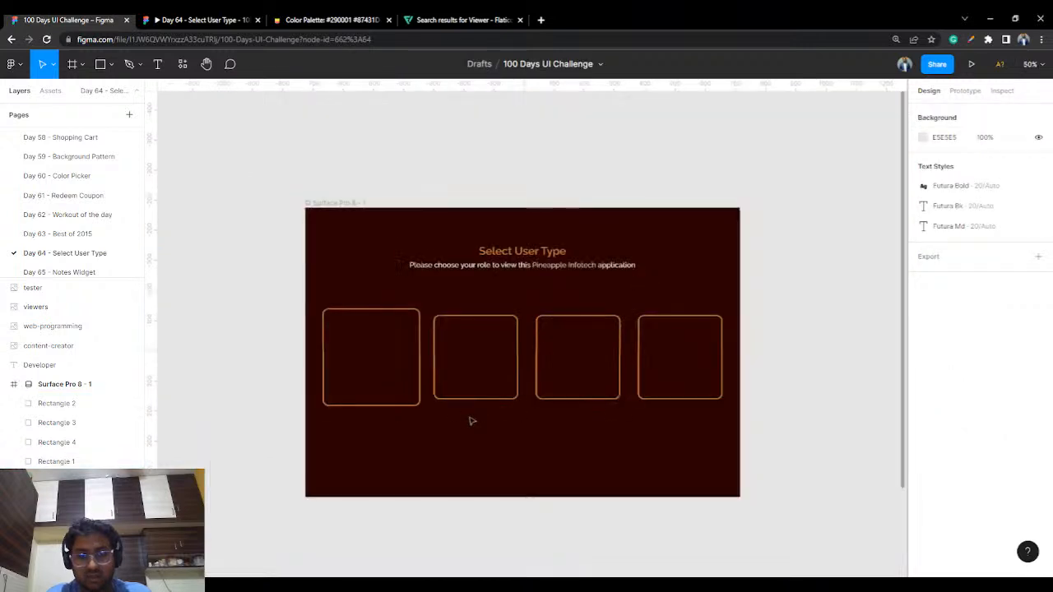
{"action": "left_click_drag", "start_coordinate": [716, 428], "coordinate": [620, 235]}
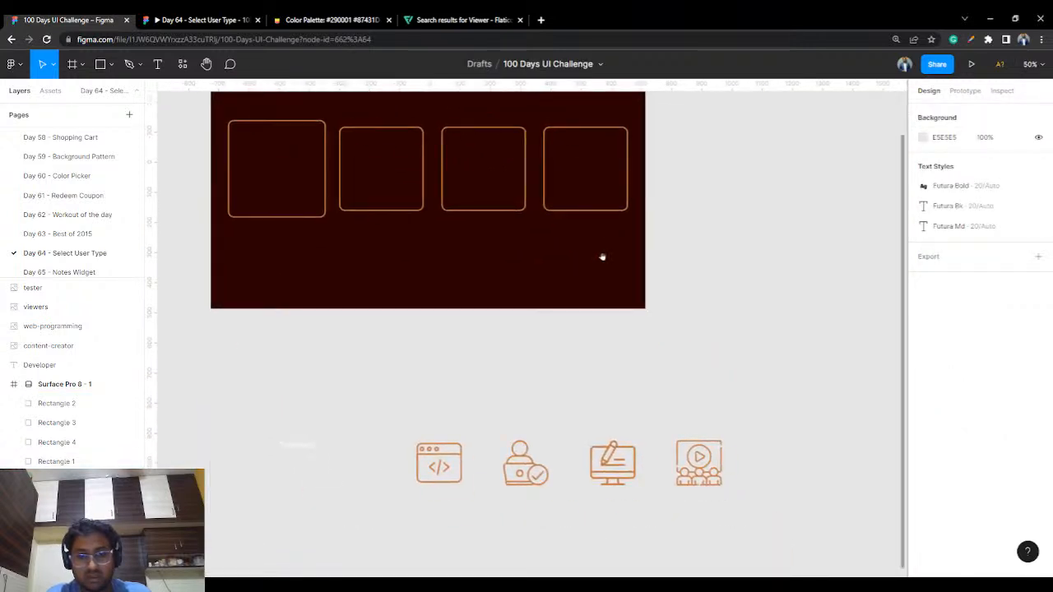
{"action": "left_click_drag", "start_coordinate": [536, 505], "coordinate": [392, 224]}
{"action": "left_click_drag", "start_coordinate": [621, 510], "coordinate": [505, 217]}
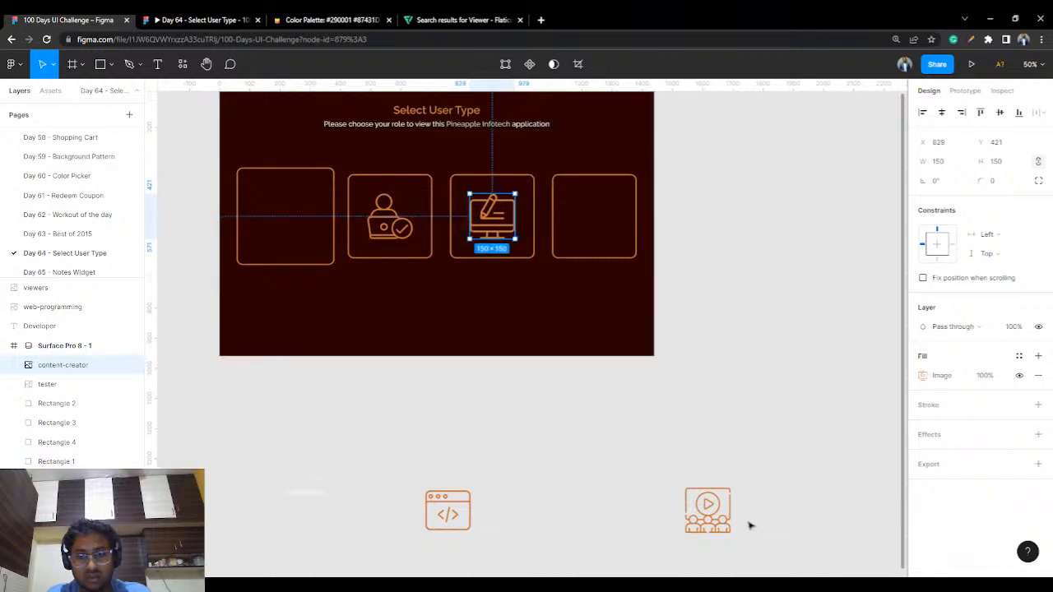
{"action": "left_click_drag", "start_coordinate": [724, 508], "coordinate": [618, 226]}
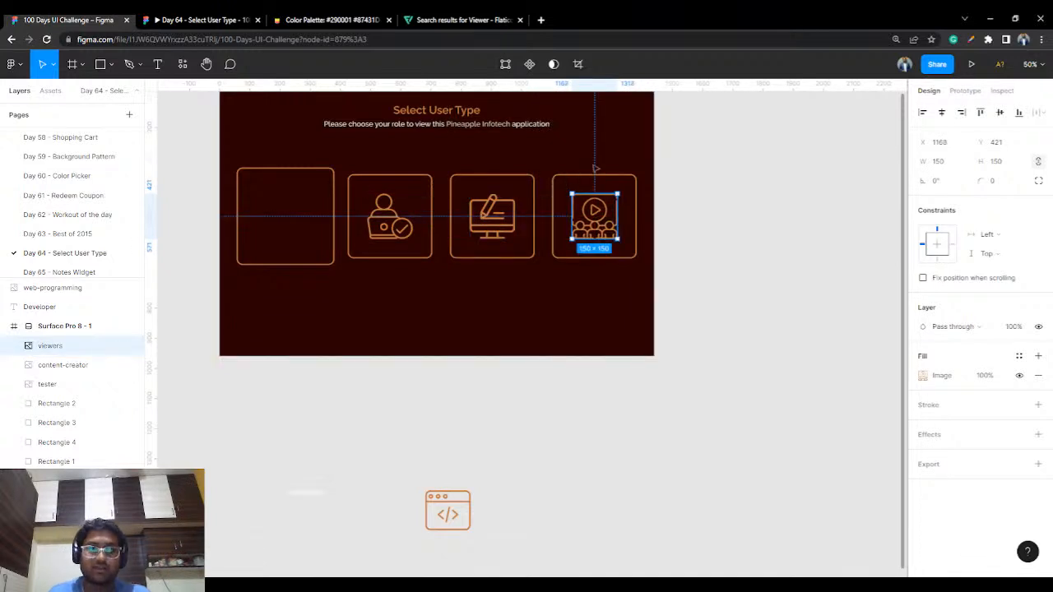
{"action": "left_click", "coordinate": [752, 253]}
Try the orange web-programming icon in the first card, and take it back out below the frame.
{"action": "left_click_drag", "start_coordinate": [444, 499], "coordinate": [284, 228]}
{"action": "left_click", "coordinate": [446, 495]}
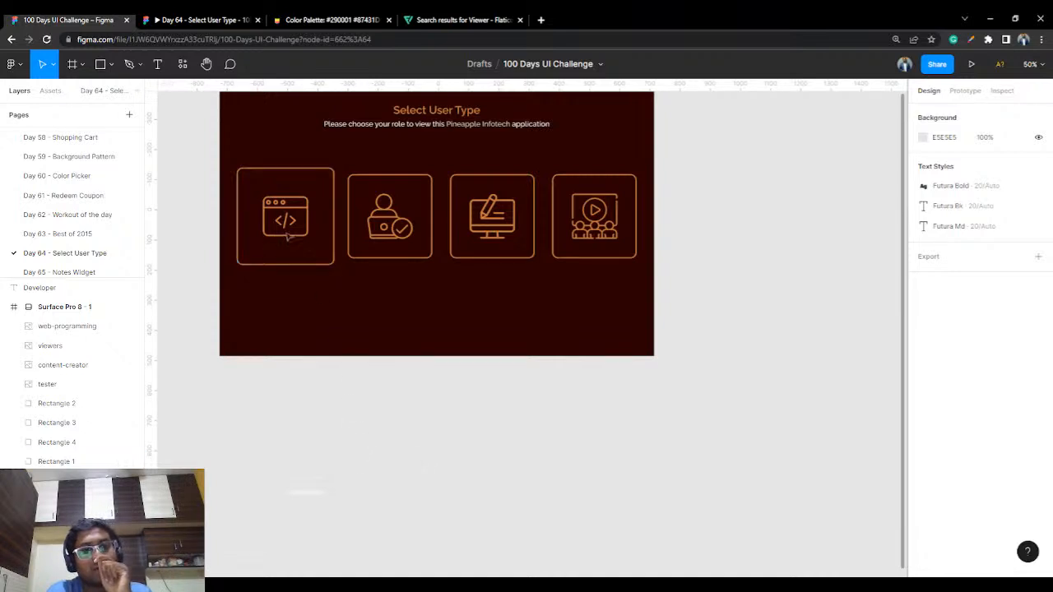
{"action": "left_click_drag", "start_coordinate": [284, 216], "coordinate": [357, 421]}
Fill the first card with its own stroke colour, C87941, at 100% opacity.
{"action": "left_click", "coordinate": [331, 262]}
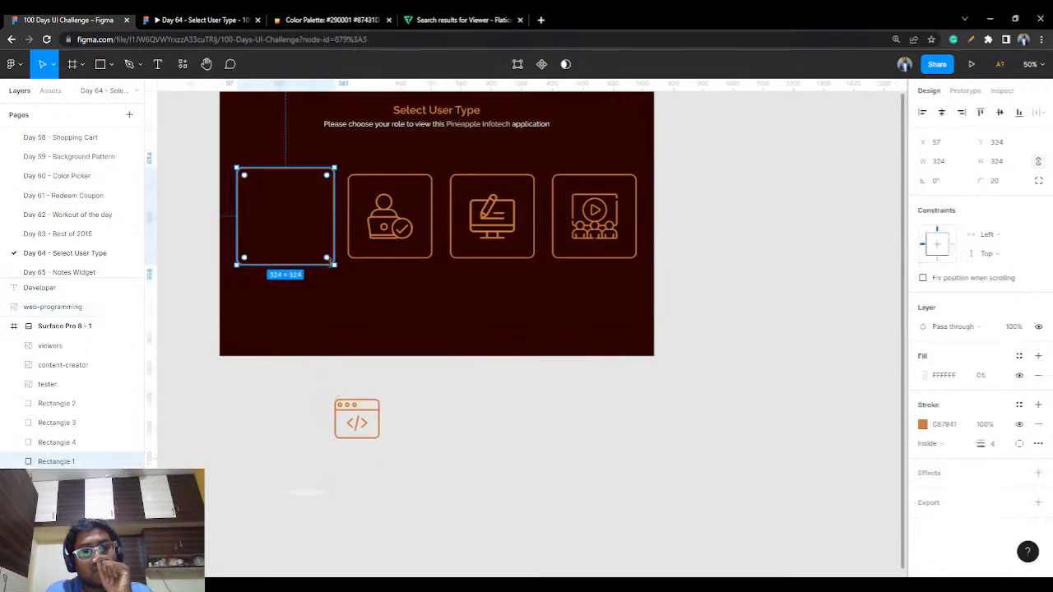
{"action": "left_click", "coordinate": [947, 424]}
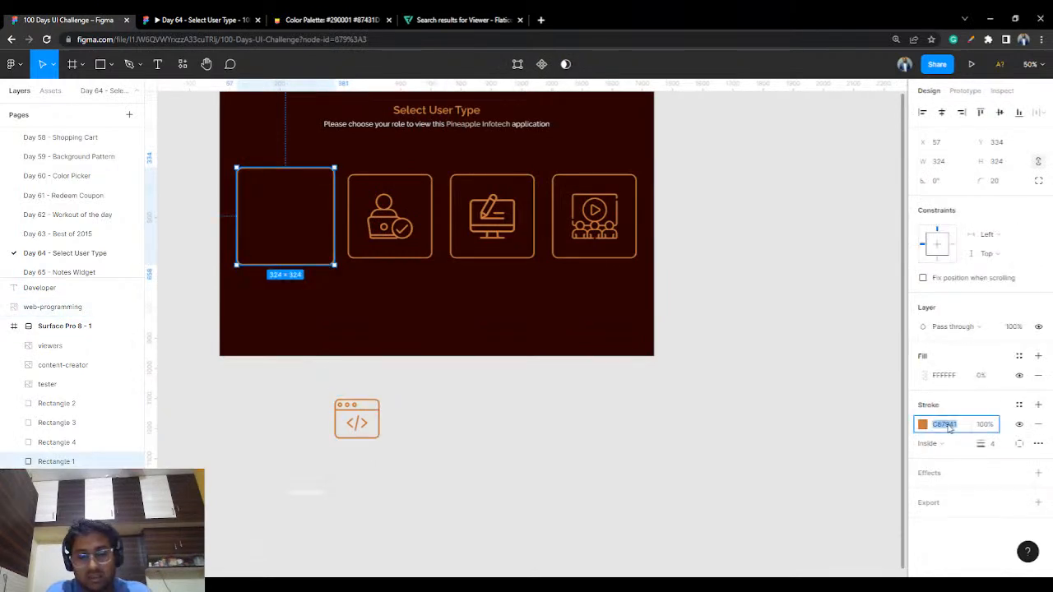
{"action": "left_click", "coordinate": [715, 455]}
{"action": "left_click", "coordinate": [327, 219]}
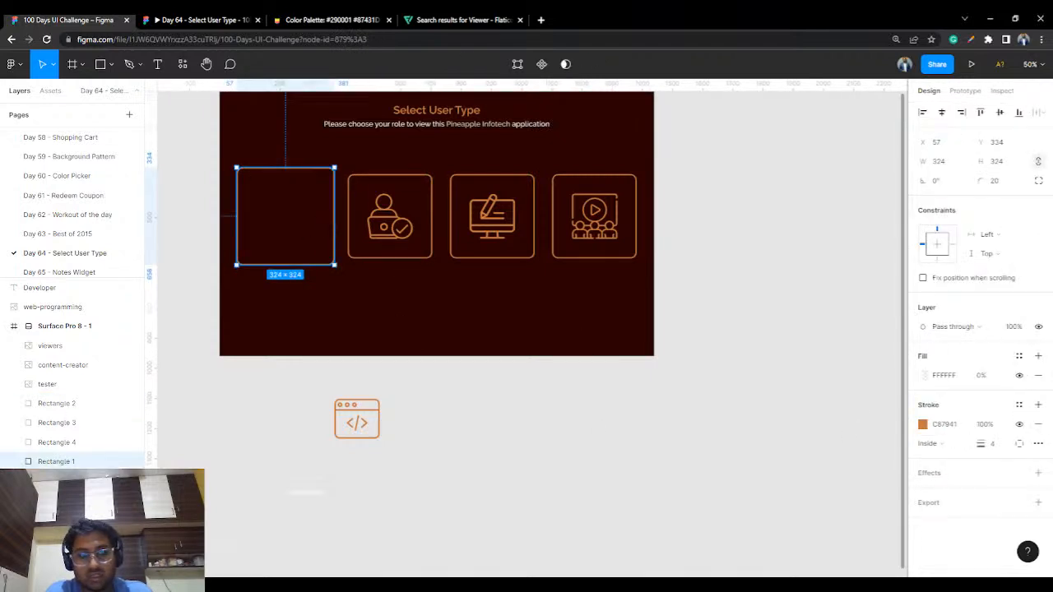
{"action": "left_click", "coordinate": [945, 424]}
{"action": "key", "text": "ctrl+c"}
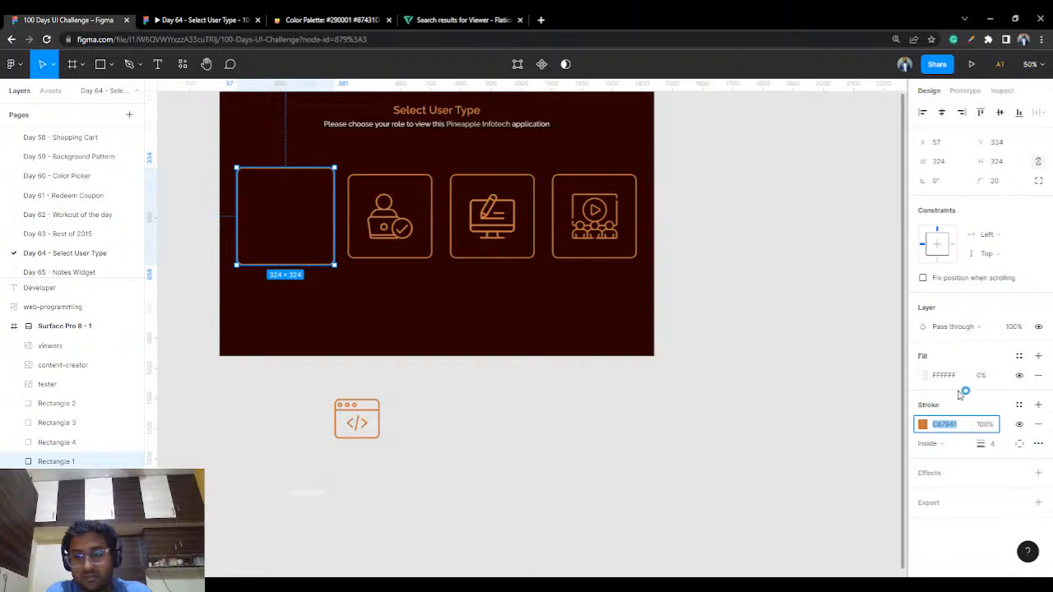
{"action": "left_click", "coordinate": [960, 378]}
{"action": "key", "text": "ctrl+v"}
{"action": "left_click", "coordinate": [981, 377]}
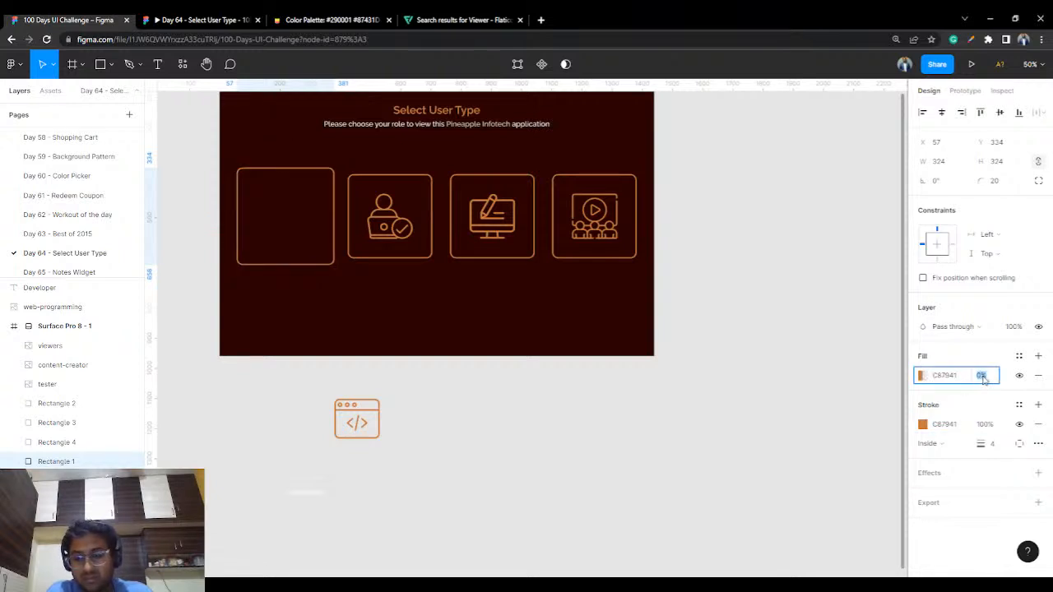
{"action": "type", "text": "100"}
{"action": "key", "text": "Return"}
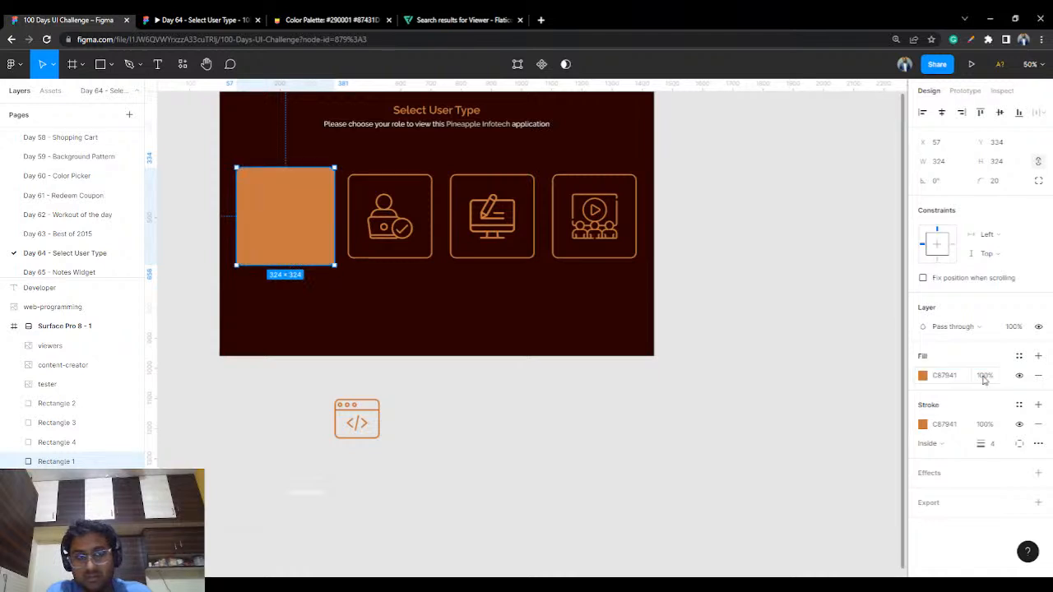
{"action": "left_click", "coordinate": [765, 397]}
{"action": "left_click", "coordinate": [300, 238]}
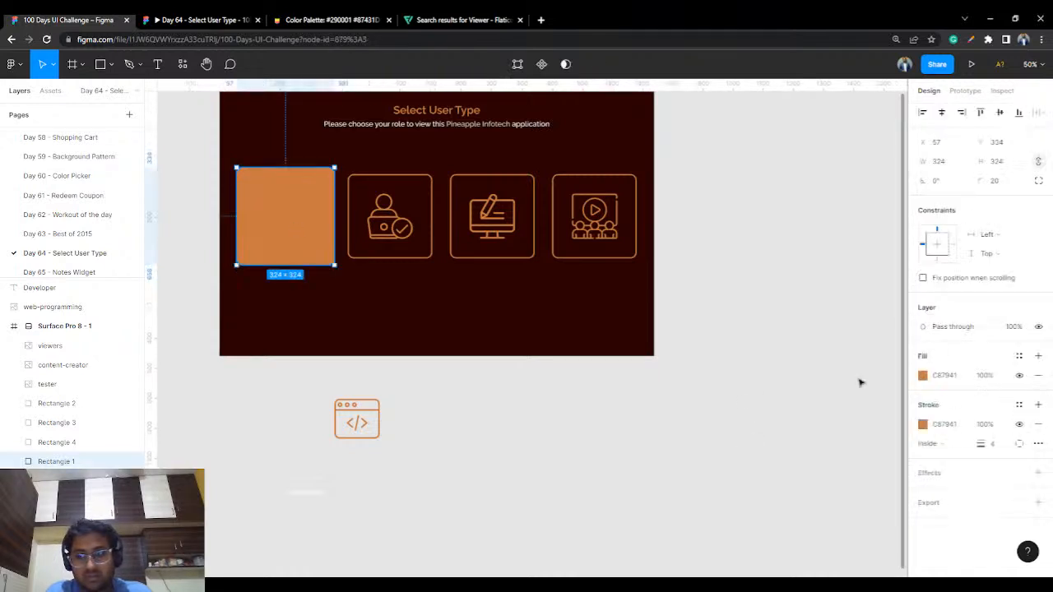
{"action": "left_click", "coordinate": [655, 444]}
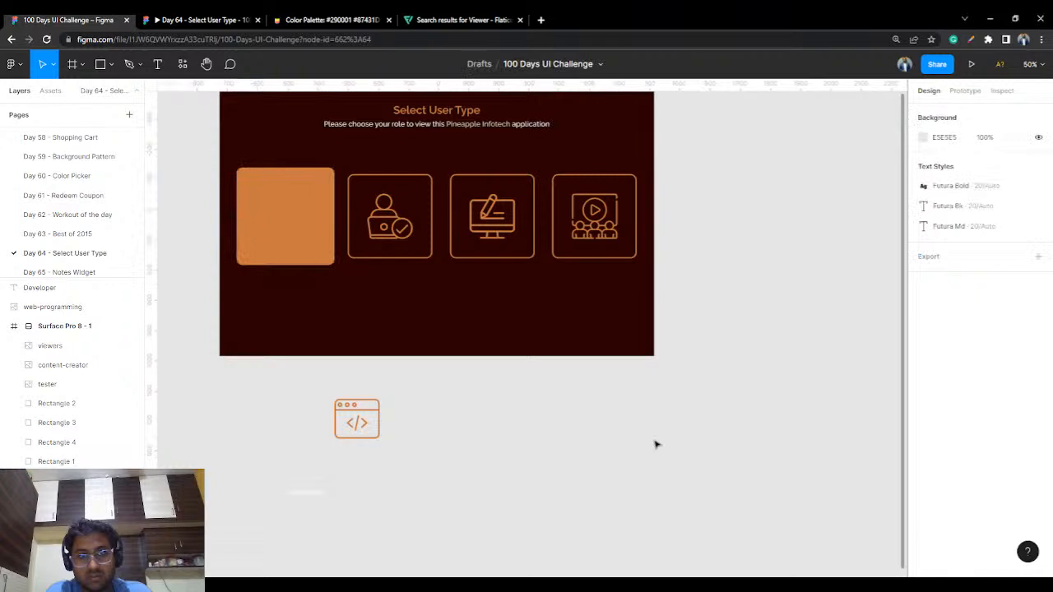
Move the web-programming icon further below the frame and select the frame's fill colour code 290001.
{"action": "left_click_drag", "start_coordinate": [370, 426], "coordinate": [429, 485]}
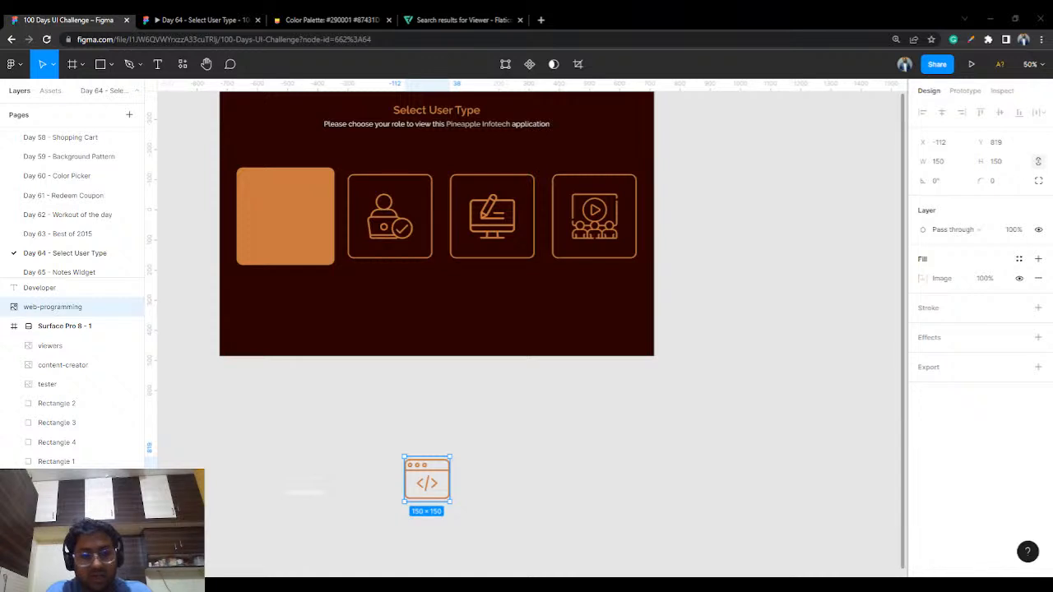
{"action": "left_click_drag", "start_coordinate": [356, 213], "coordinate": [350, 277]}
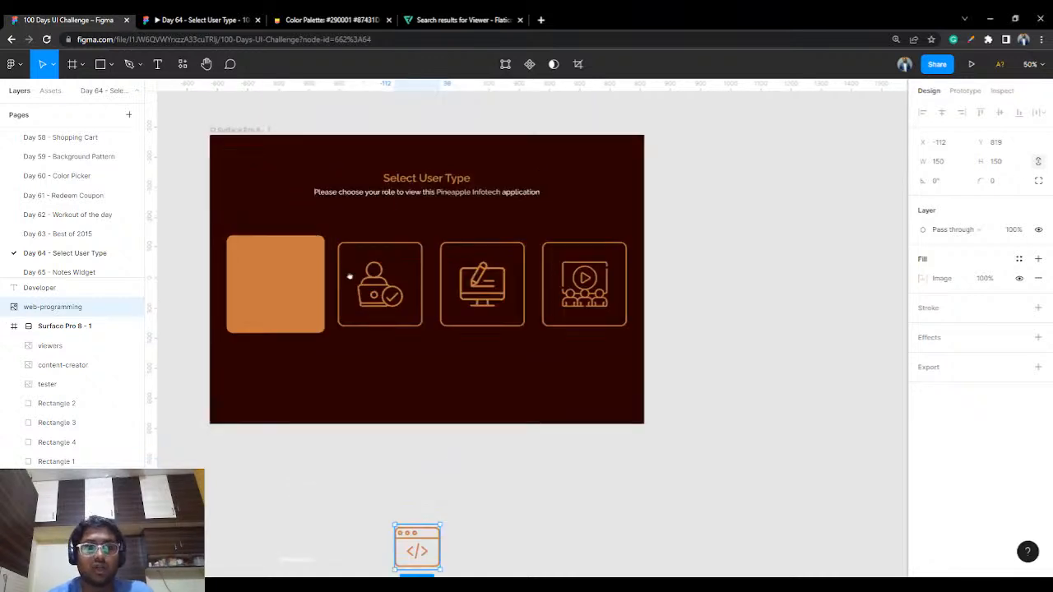
{"action": "left_click", "coordinate": [256, 147]}
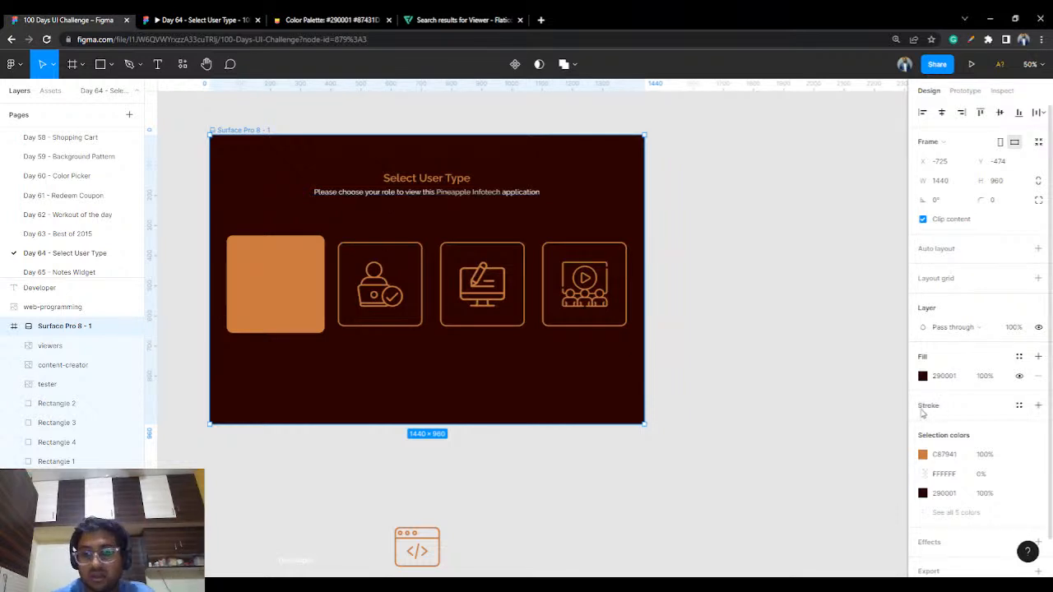
{"action": "left_click", "coordinate": [954, 378]}
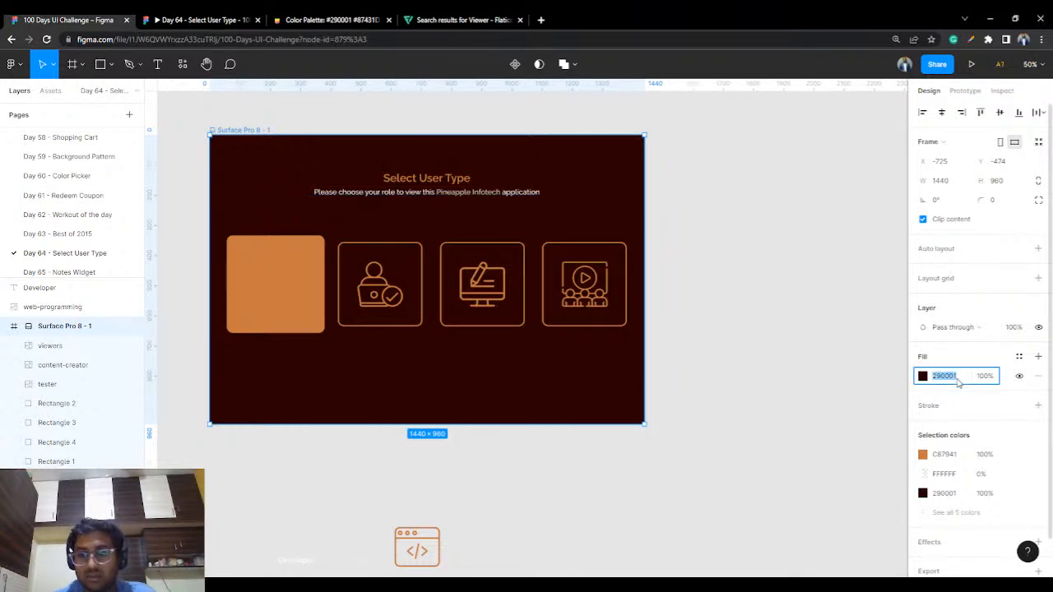
Paste the dark version of the web-programming icon into the orange card, scaled to about 213 × 213 and centred.
{"action": "key", "text": "alt+Tab"}
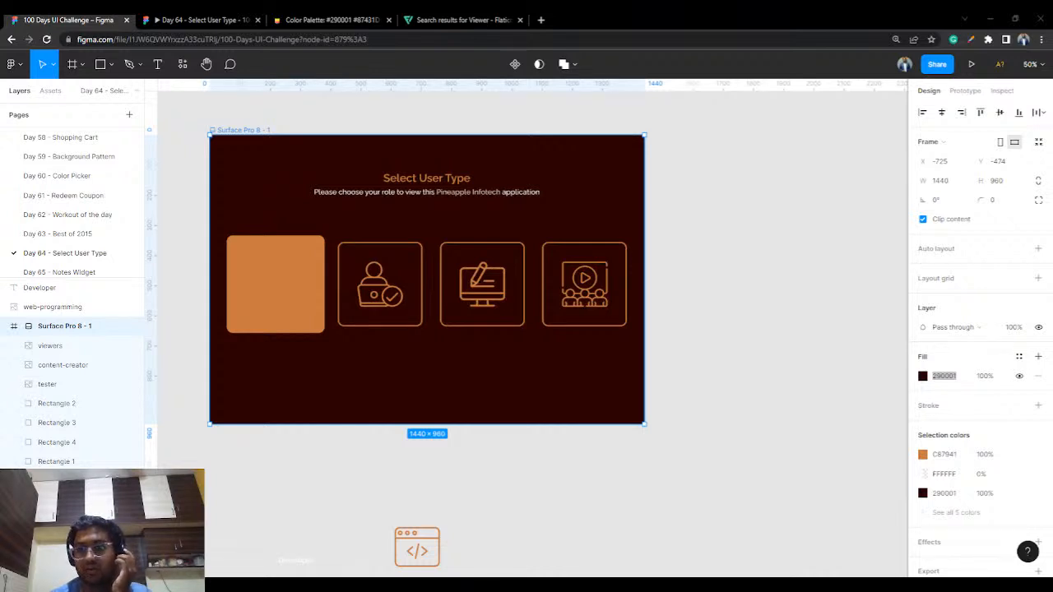
{"action": "key", "text": "alt+Tab"}
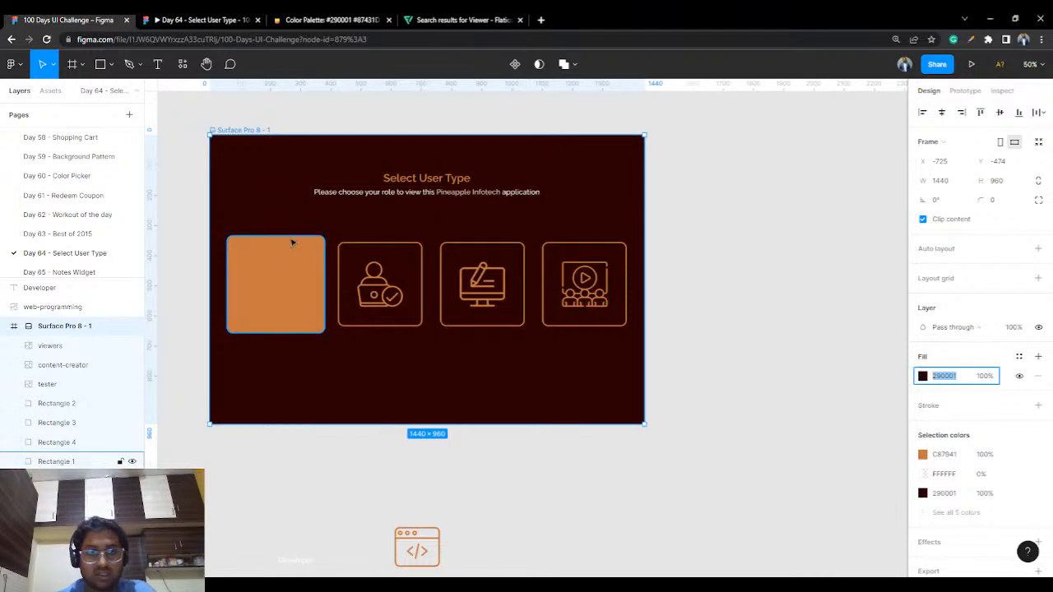
{"action": "key", "text": "alt+Tab"}
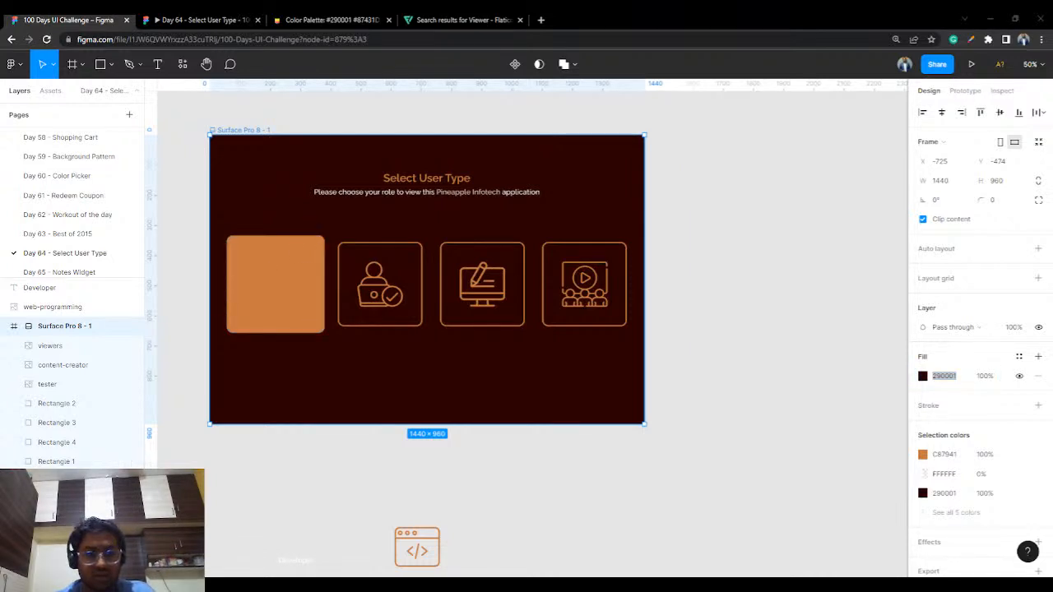
{"action": "key", "text": "alt+Tab"}
{"action": "key", "text": "ctrl+v"}
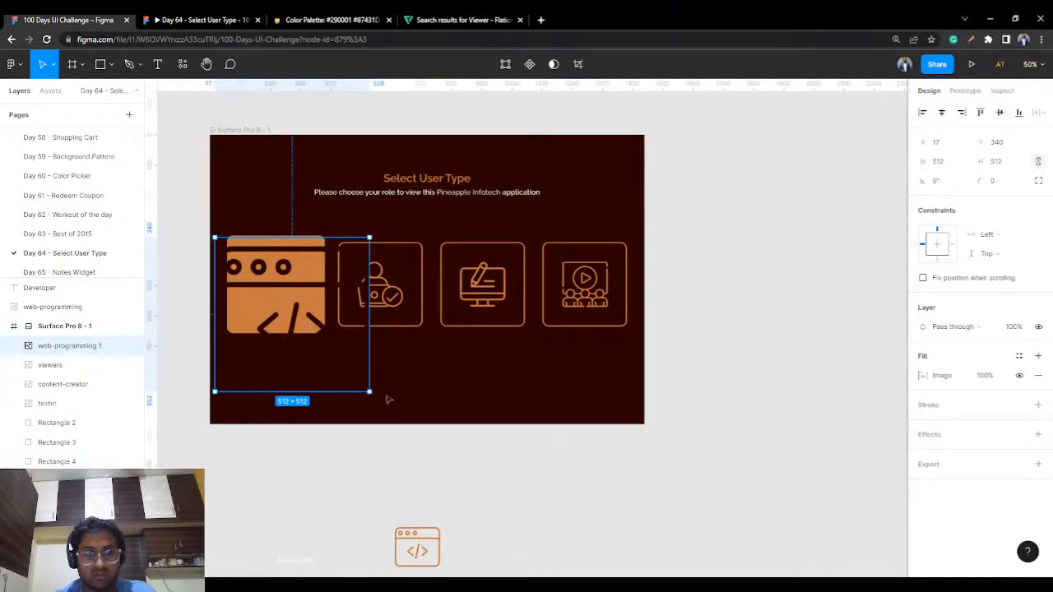
{"action": "left_click_drag", "start_coordinate": [371, 394], "coordinate": [290, 280]}
{"action": "left_click_drag", "start_coordinate": [320, 327], "coordinate": [296, 309]}
{"action": "left_click_drag", "start_coordinate": [281, 267], "coordinate": [293, 274]}
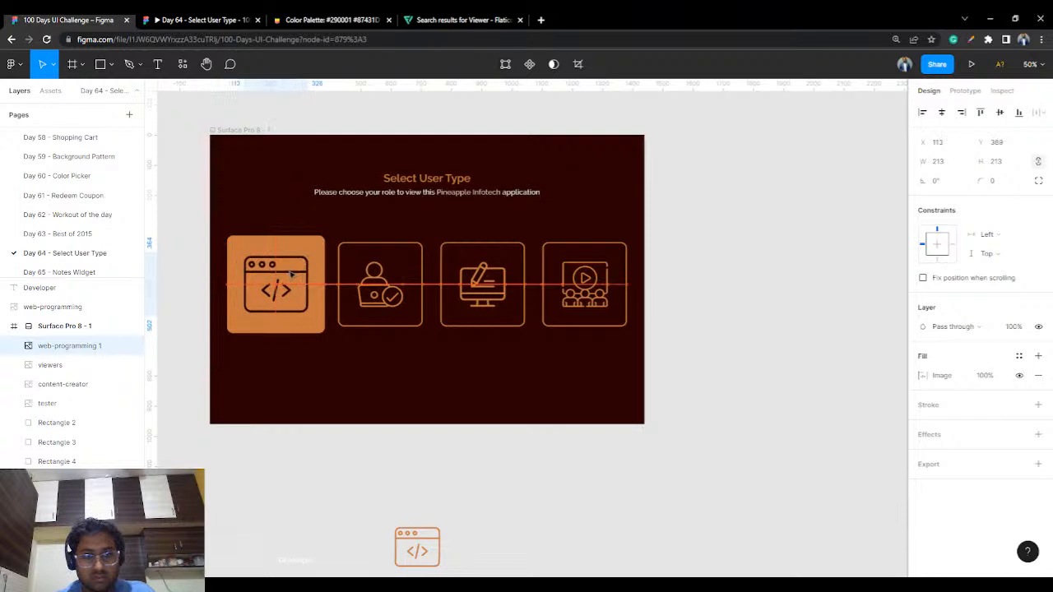
{"action": "left_click", "coordinate": [738, 222]}
Move the Developer label from below the frame into the orange card, centred beneath the web-programming icon.
{"action": "scroll", "coordinate": [696, 256], "scroll_direction": "up", "scroll_amount": 5}
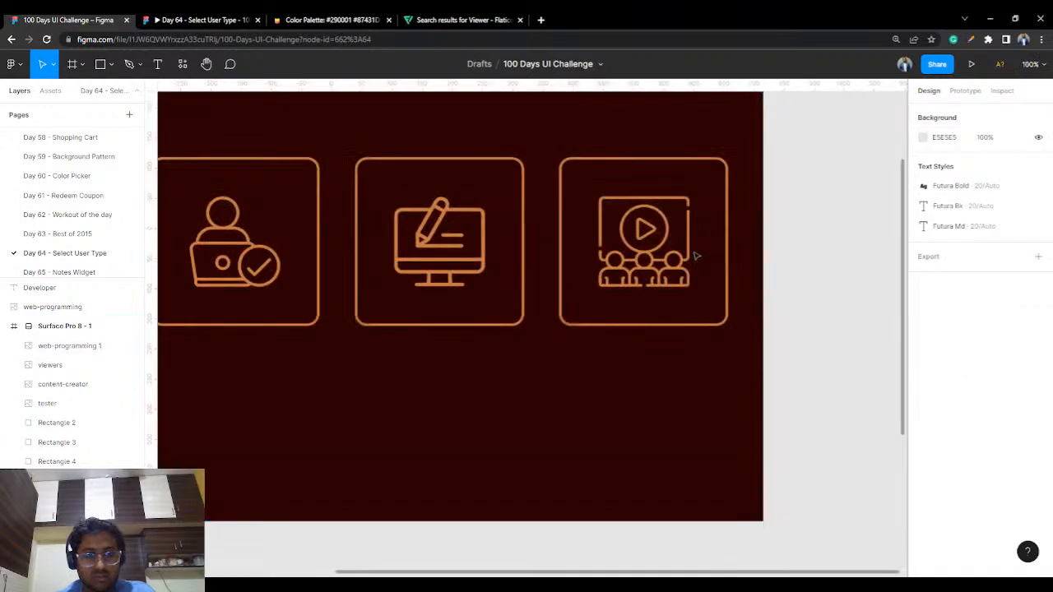
{"action": "scroll", "coordinate": [646, 371], "scroll_direction": "down", "scroll_amount": 4}
{"action": "left_click_drag", "start_coordinate": [474, 493], "coordinate": [517, 285]}
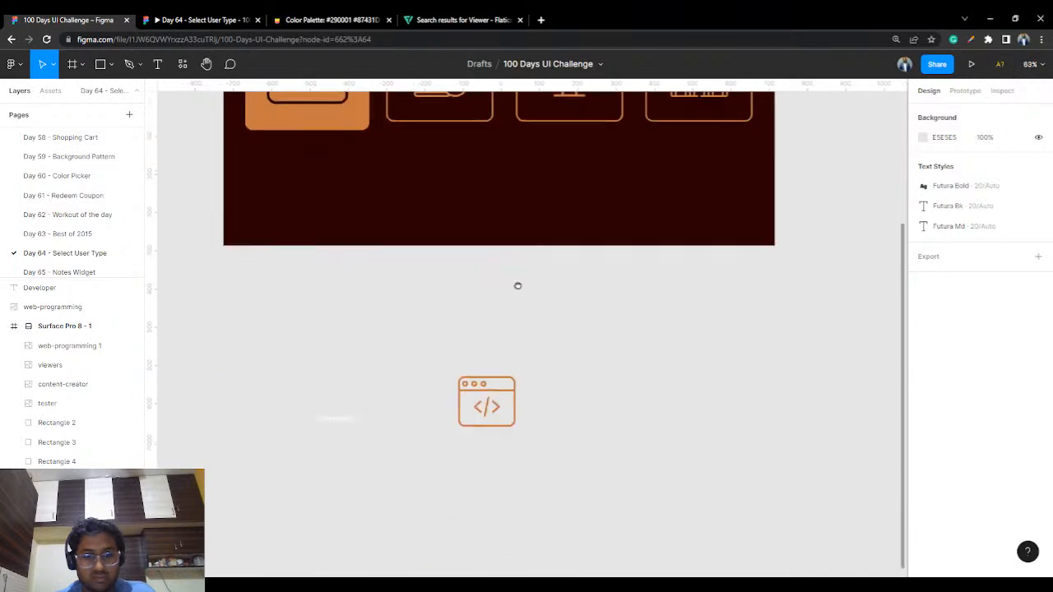
{"action": "left_click_drag", "start_coordinate": [353, 425], "coordinate": [325, 115]}
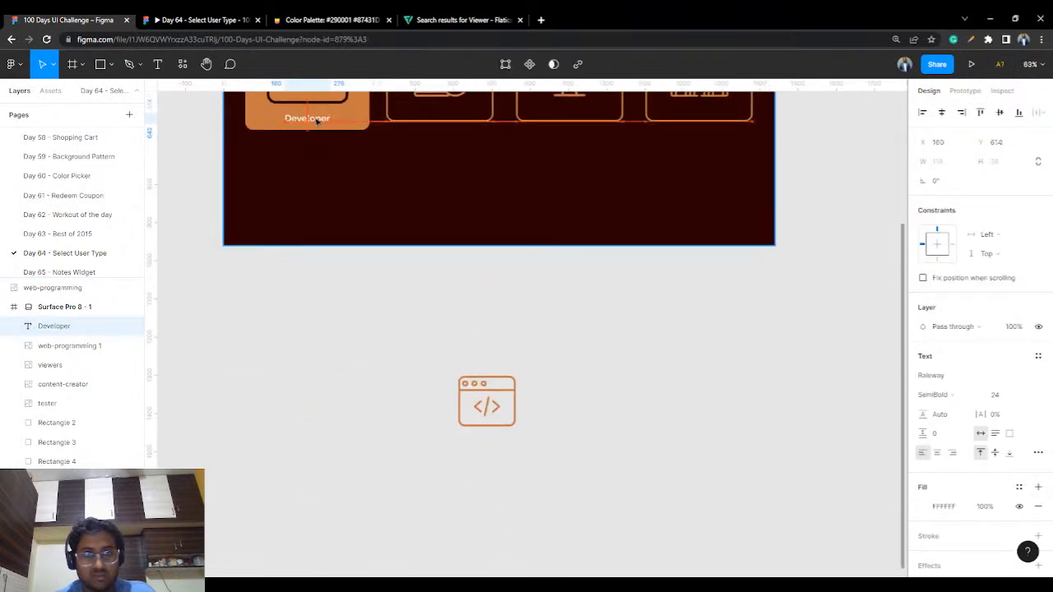
Recolour the Developer label with the frame's dark background colour, 290001.
{"action": "scroll", "coordinate": [390, 211], "scroll_direction": "down", "scroll_amount": 2}
{"action": "scroll", "coordinate": [390, 211], "scroll_direction": "up", "scroll_amount": 2}
{"action": "left_click_drag", "start_coordinate": [384, 162], "coordinate": [412, 351]}
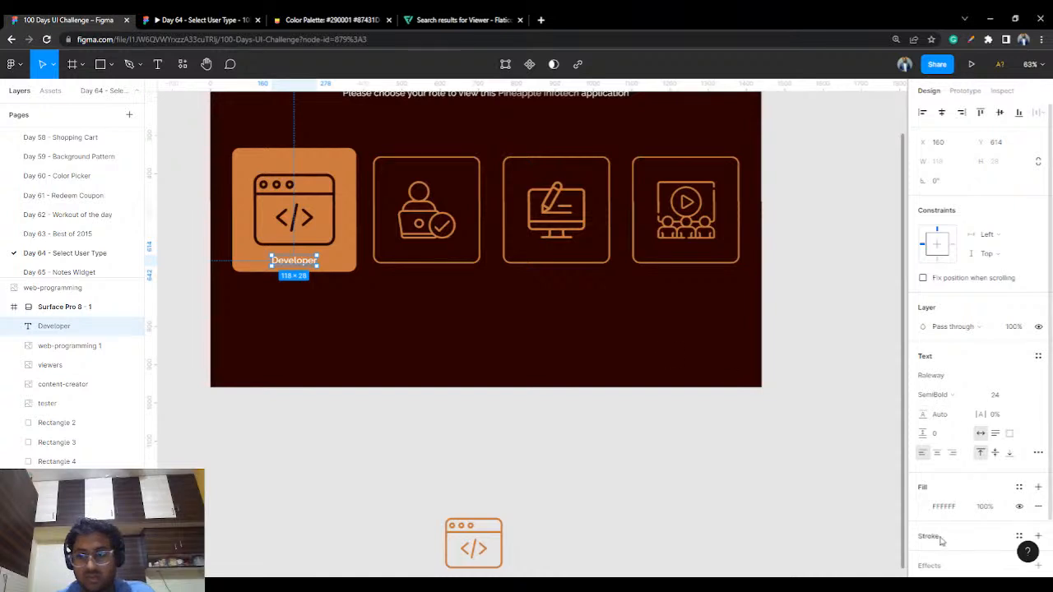
{"action": "left_click", "coordinate": [924, 507]}
{"action": "left_click", "coordinate": [780, 443]}
{"action": "left_click", "coordinate": [548, 360]}
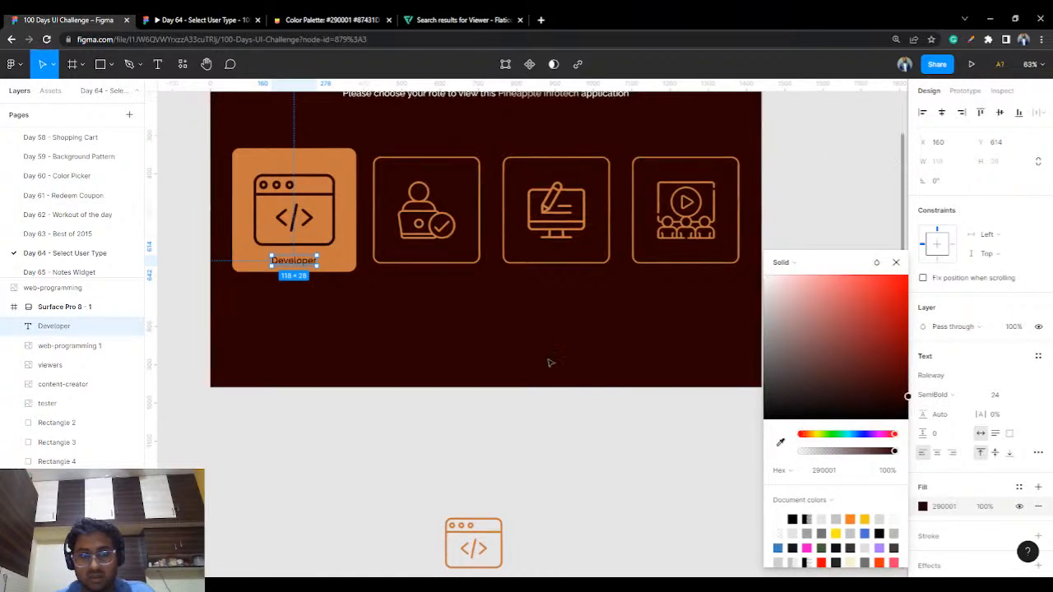
{"action": "left_click", "coordinate": [562, 435]}
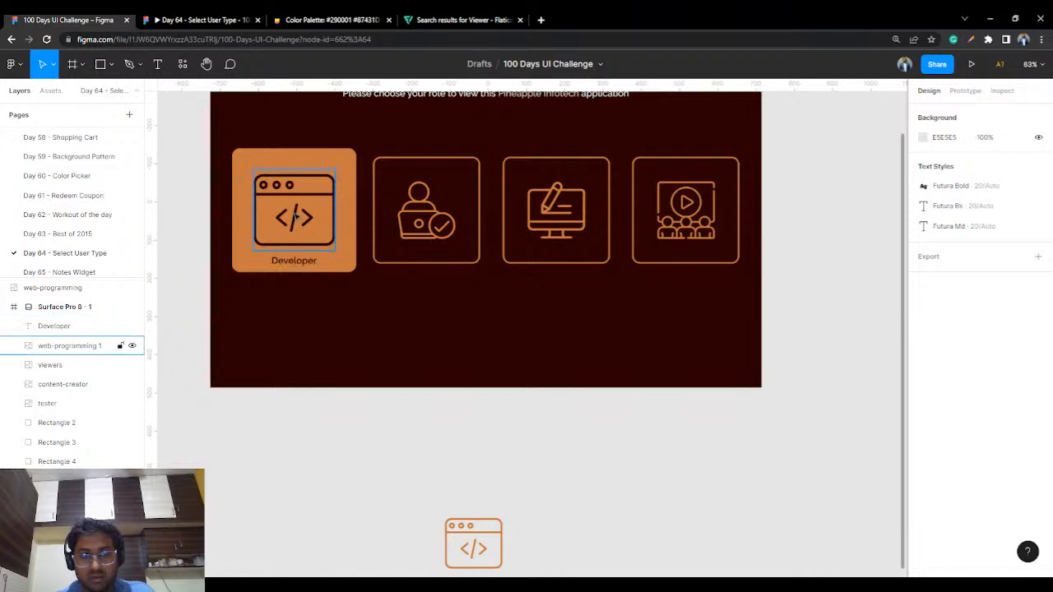
Resize the tester, content-creator and viewers icons together to 120 × 120.
{"action": "left_click", "coordinate": [296, 216]}
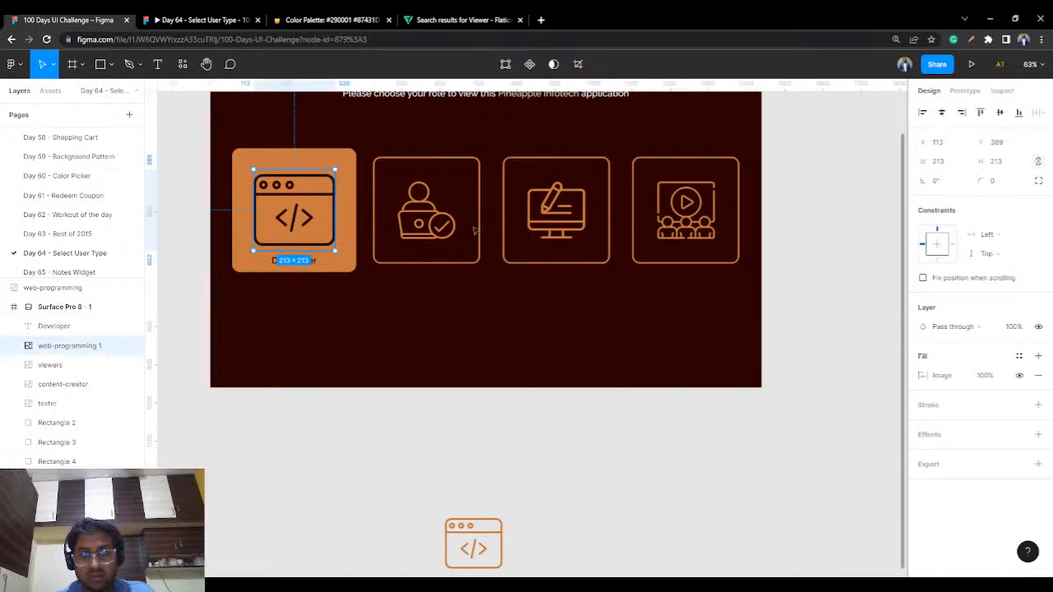
{"action": "left_click", "coordinate": [429, 222]}
{"action": "left_click", "coordinate": [556, 210], "text": "shift"}
{"action": "left_click", "coordinate": [686, 210], "text": "shift"}
{"action": "left_click", "coordinate": [292, 190], "text": "shift"}
{"action": "left_click", "coordinate": [945, 167]}
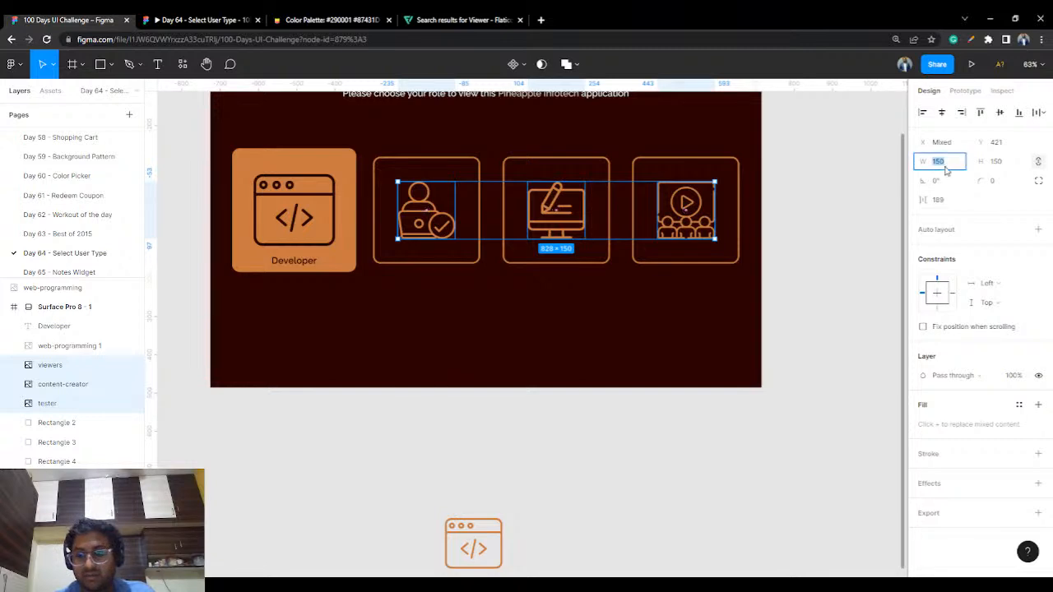
{"action": "type", "text": "130"}
{"action": "key", "text": "Return"}
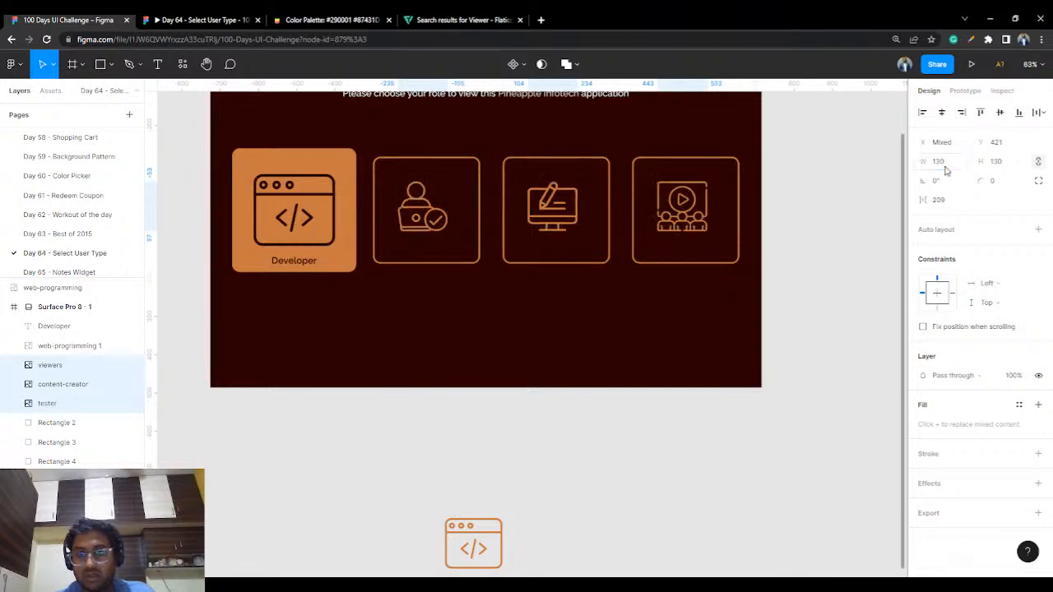
{"action": "left_click", "coordinate": [959, 163]}
{"action": "type", "text": "120"}
{"action": "key", "text": "Return"}
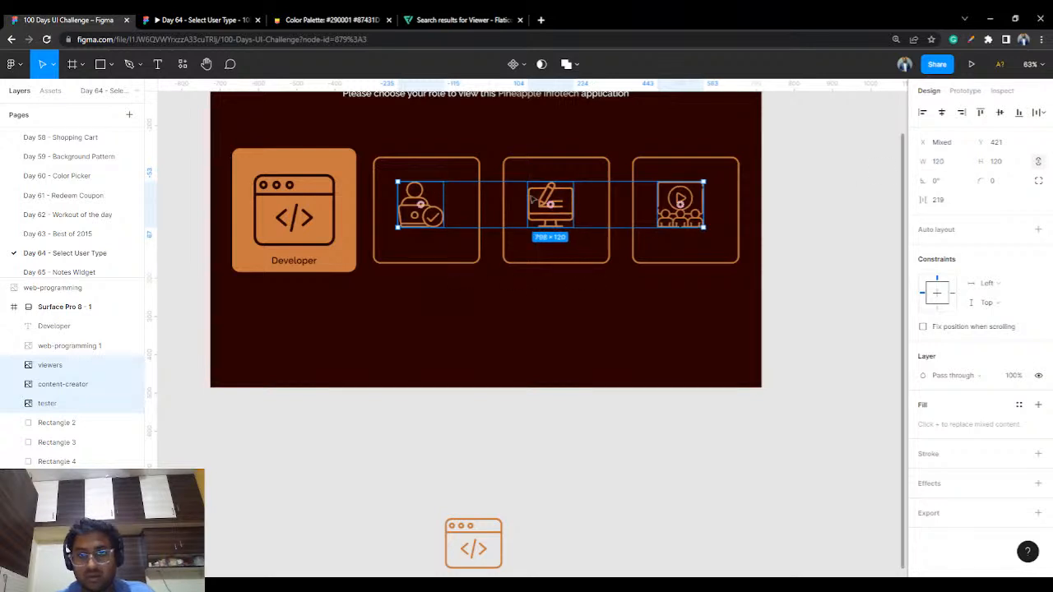
Shift the three smaller icons together so each is horizontally centred in the upper part of its card.
{"action": "left_click_drag", "start_coordinate": [551, 210], "coordinate": [566, 215]}
{"action": "key", "text": "ctrl+z"}
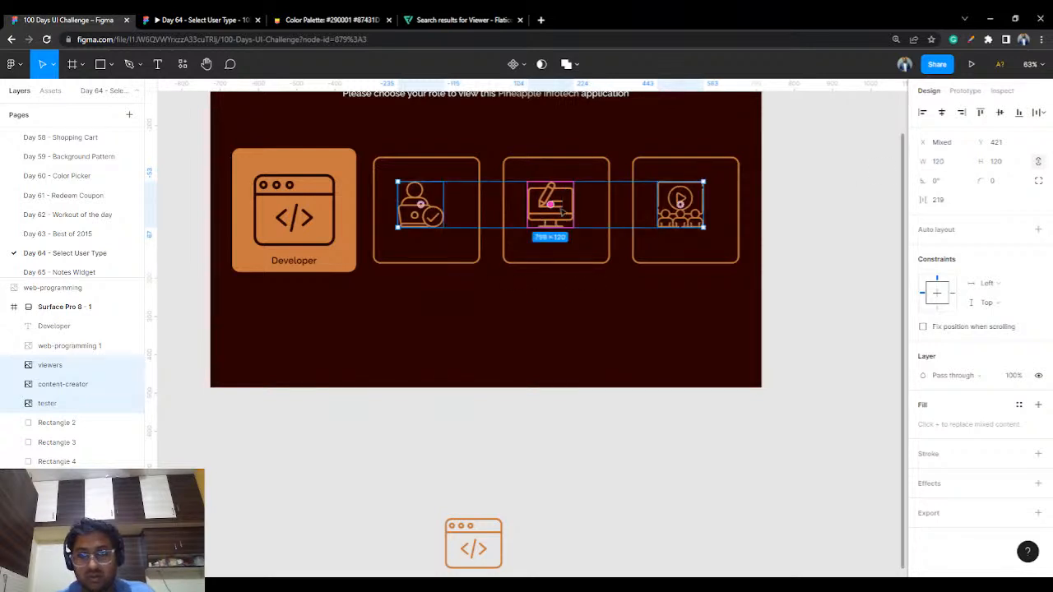
{"action": "left_click_drag", "start_coordinate": [687, 220], "coordinate": [695, 223]}
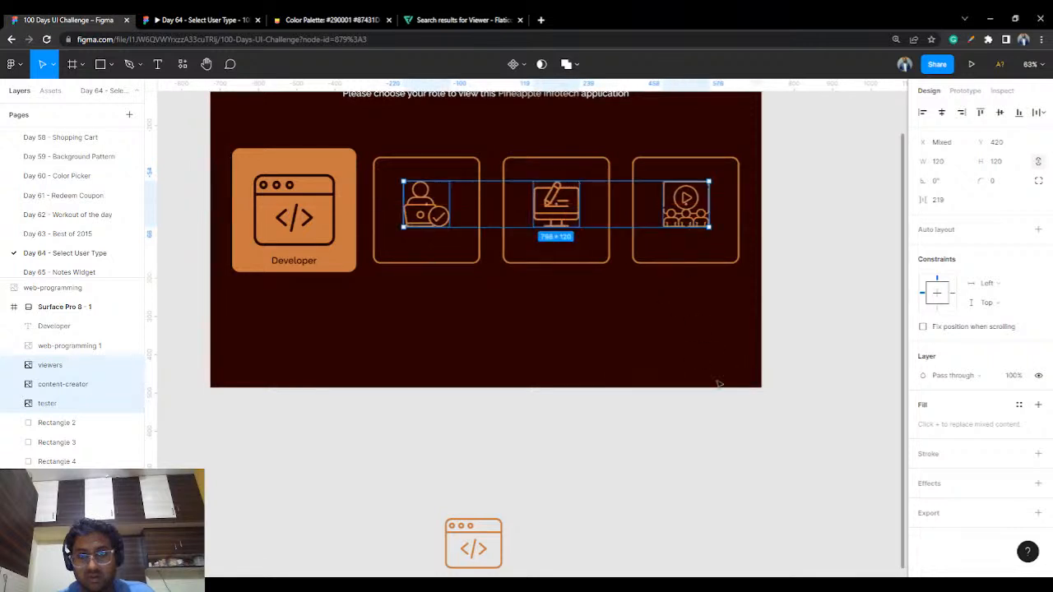
{"action": "left_click", "coordinate": [776, 426]}
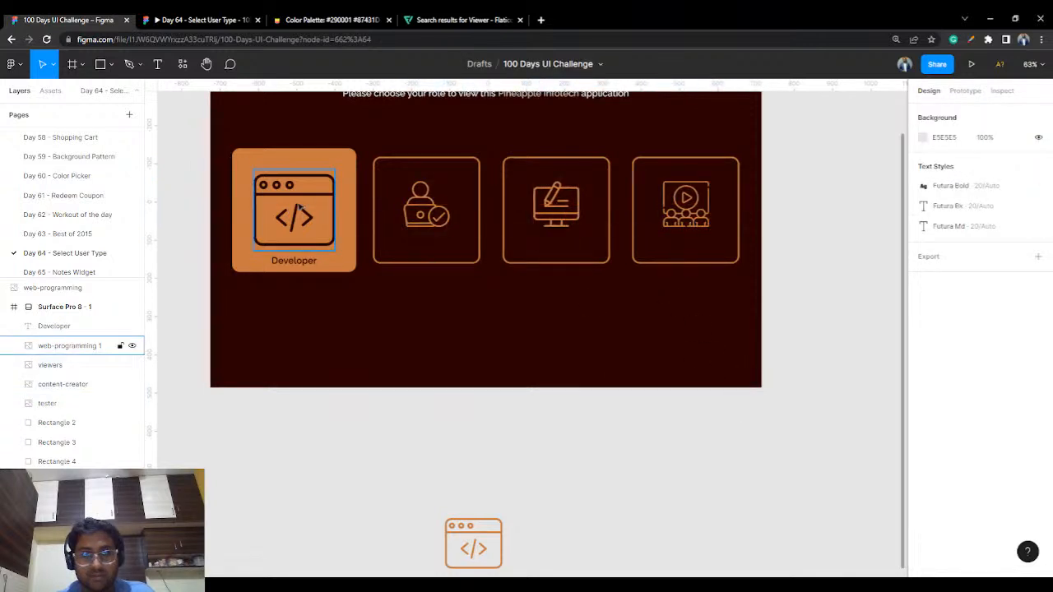
Resize the web-programming icon to 180 × 180 and centre it horizontally in the upper part of the orange card.
{"action": "left_click", "coordinate": [69, 346]}
{"action": "key", "text": "shift+Up"}
{"action": "left_click", "coordinate": [950, 164]}
{"action": "type", "text": "180"}
{"action": "key", "text": "Return"}
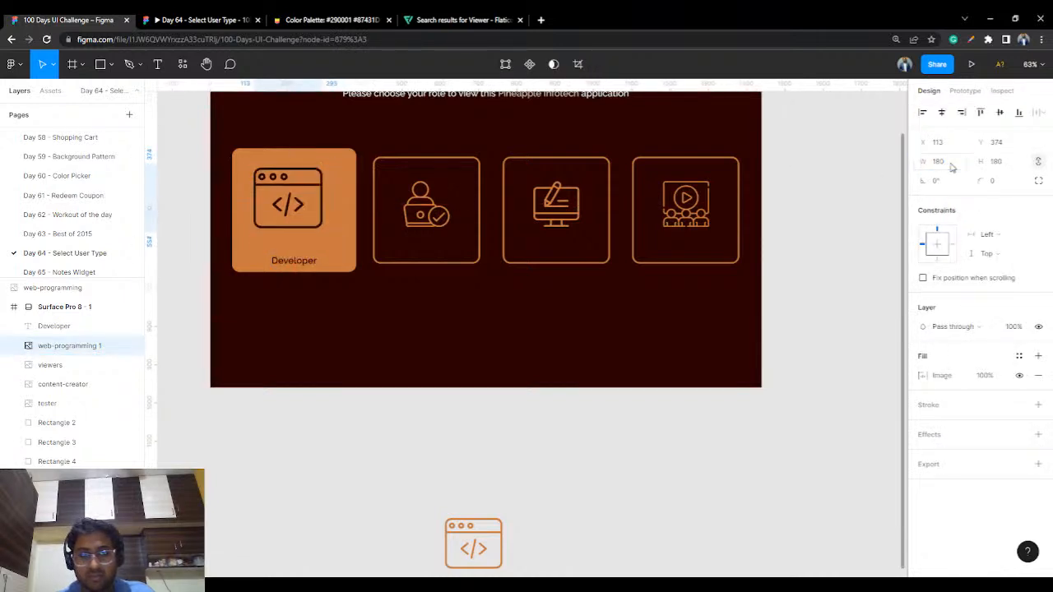
{"action": "left_click", "coordinate": [557, 464]}
{"action": "left_click_drag", "start_coordinate": [308, 207], "coordinate": [315, 212]}
Set the Developer label to size 32 and Medium weight, and centre it closer beneath the web-programming icon.
{"action": "left_click_drag", "start_coordinate": [306, 262], "coordinate": [306, 250]}
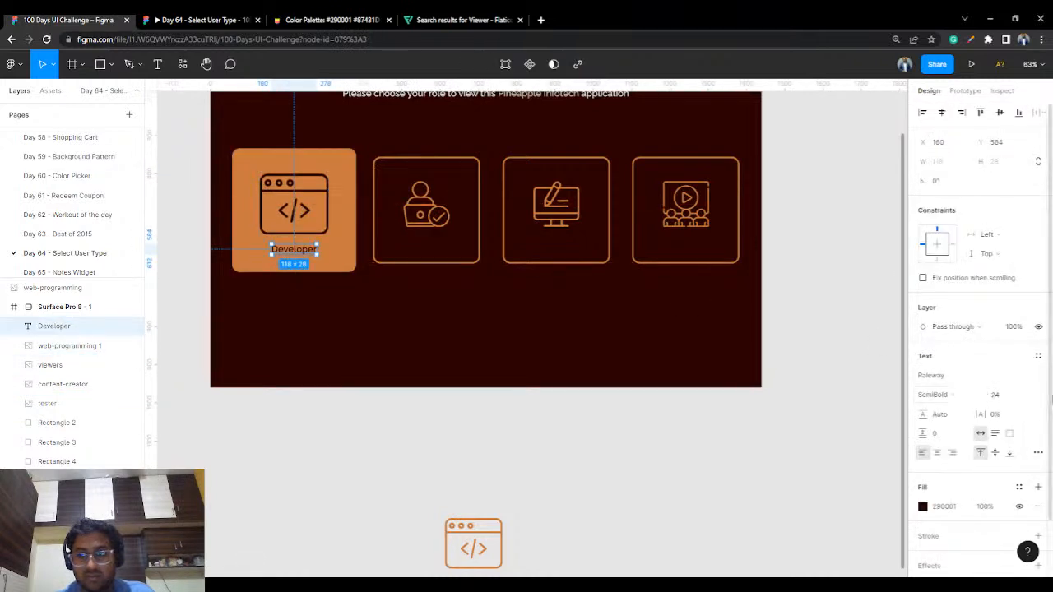
{"action": "left_click", "coordinate": [1027, 396]}
{"action": "left_click", "coordinate": [1020, 409]}
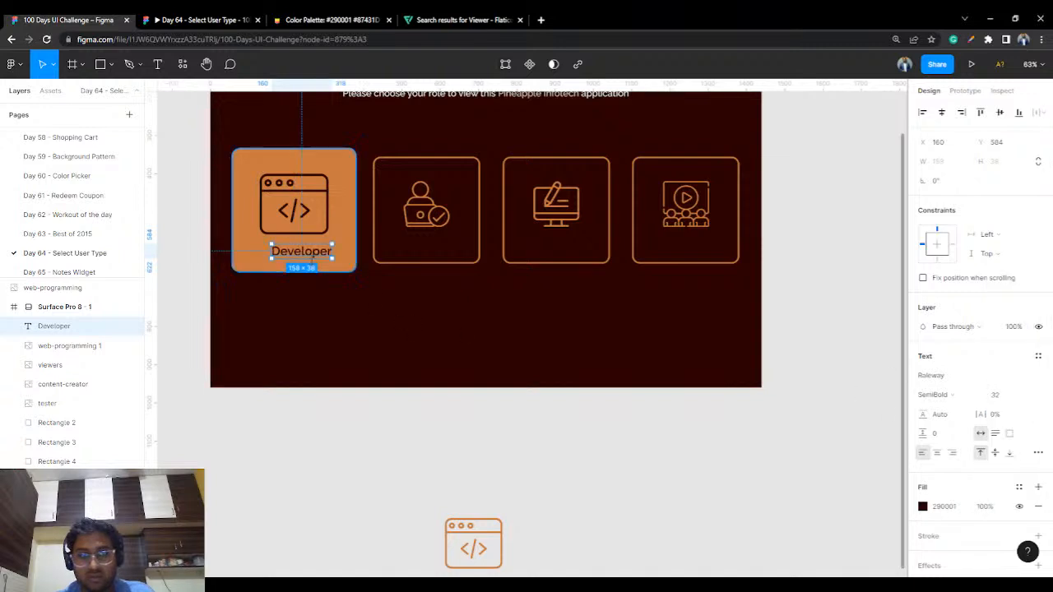
{"action": "left_click_drag", "start_coordinate": [306, 257], "coordinate": [301, 256]}
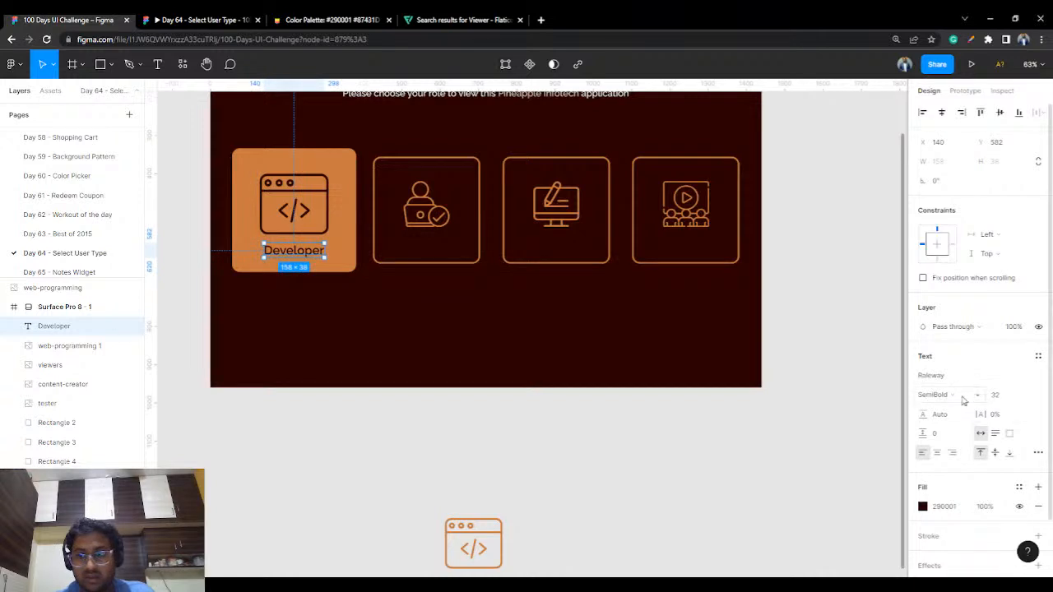
{"action": "left_click", "coordinate": [961, 395]}
{"action": "left_click", "coordinate": [952, 337]}
{"action": "left_click", "coordinate": [387, 276]}
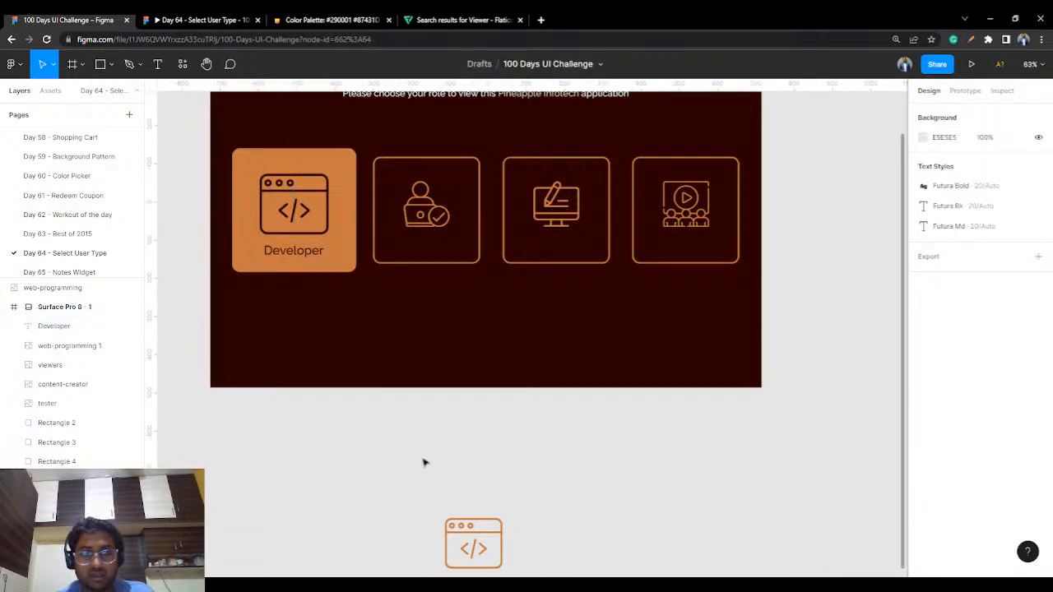
Copy the Developer label into the second card and recolour the copy with the card orange, C87941.
{"action": "left_click", "coordinate": [276, 250]}
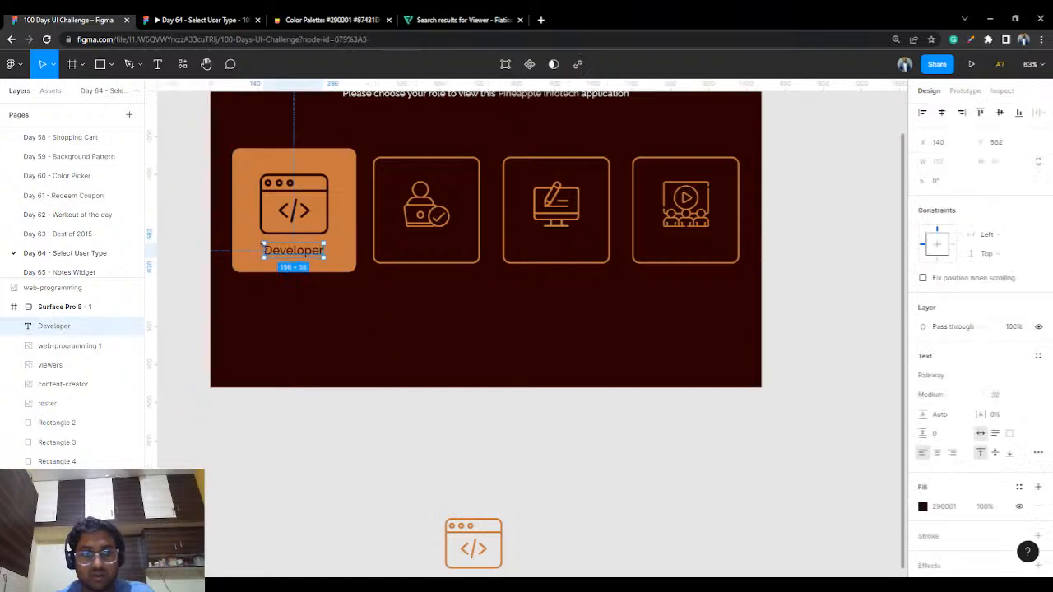
{"action": "left_click", "coordinate": [608, 454]}
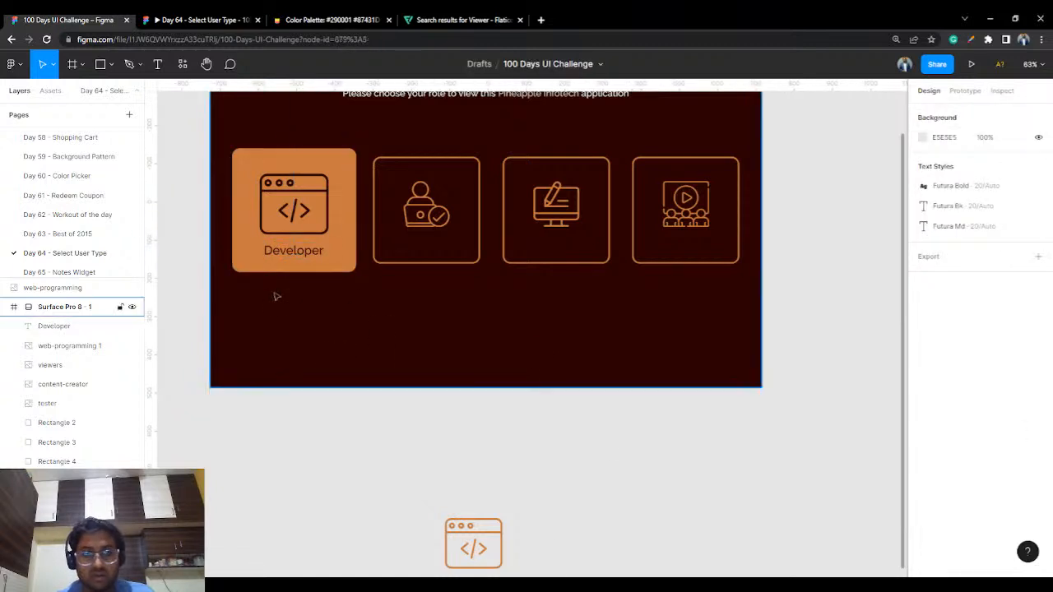
{"action": "key", "text": "ctrl+v"}
{"action": "left_click_drag", "start_coordinate": [290, 255], "coordinate": [428, 258]}
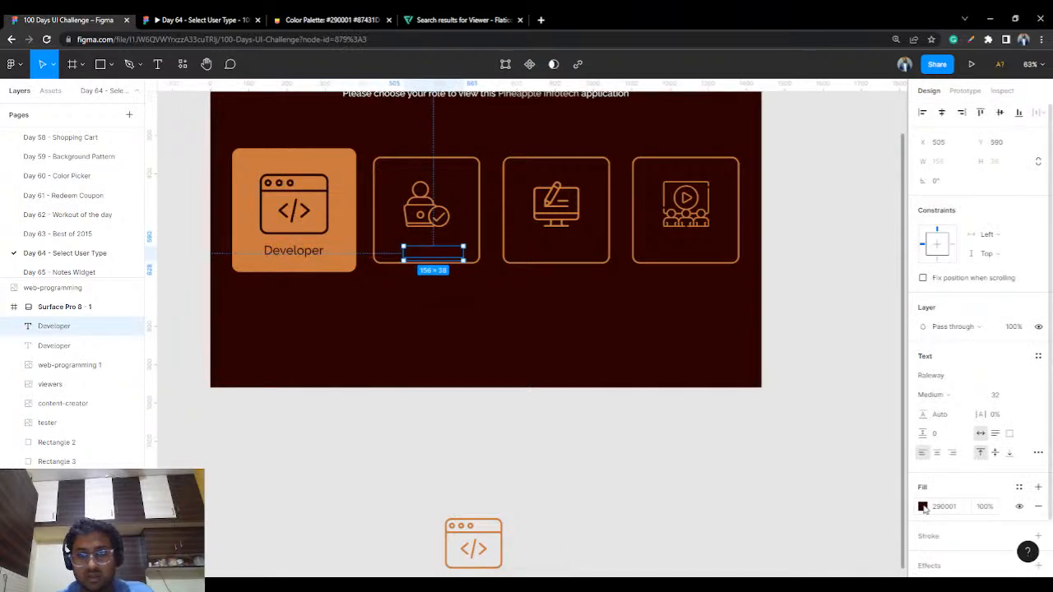
{"action": "left_click", "coordinate": [923, 507]}
{"action": "left_click", "coordinate": [780, 442]}
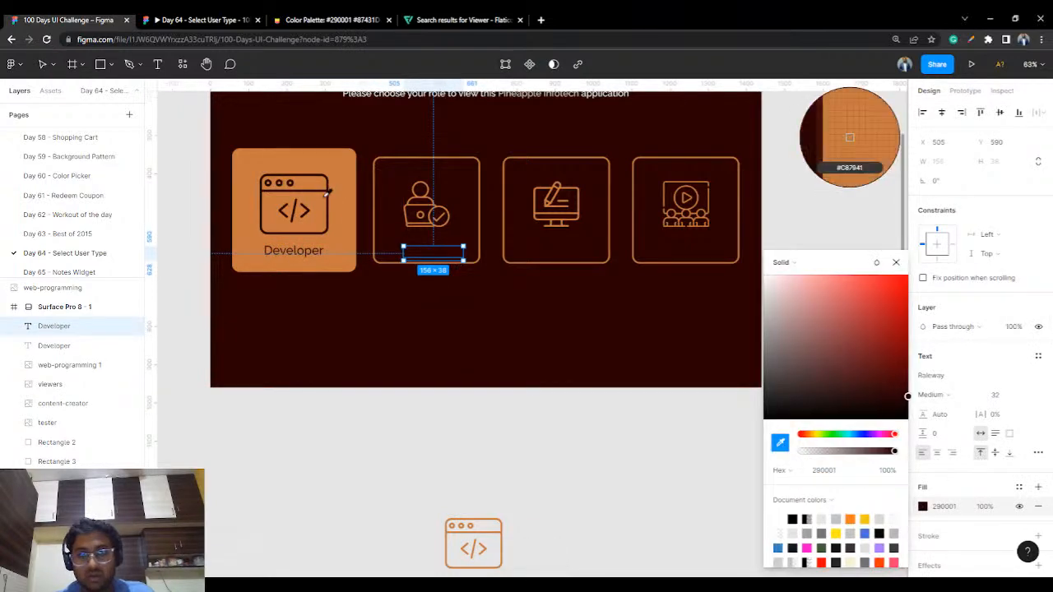
{"action": "left_click", "coordinate": [343, 183]}
{"action": "left_click", "coordinate": [896, 262]}
{"action": "left_click", "coordinate": [836, 241]}
Change the second card's label to Tester, centre it under the icon, and lower the Developer label slightly.
{"action": "left_click", "coordinate": [434, 253]}
{"action": "double_click", "coordinate": [436, 253]}
{"action": "type", "text": "Tester"}
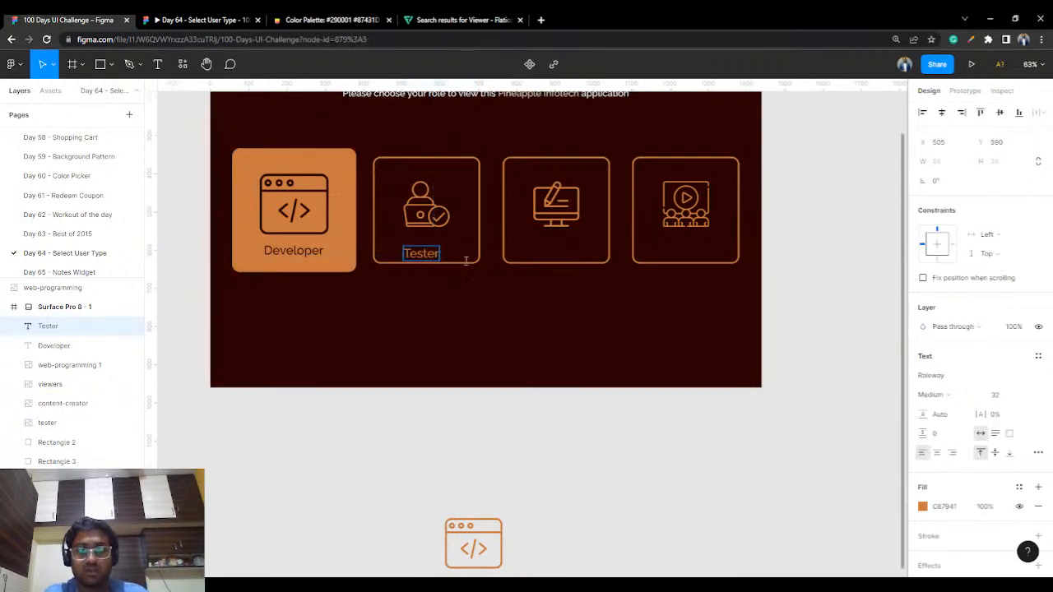
{"action": "key", "text": "Escape"}
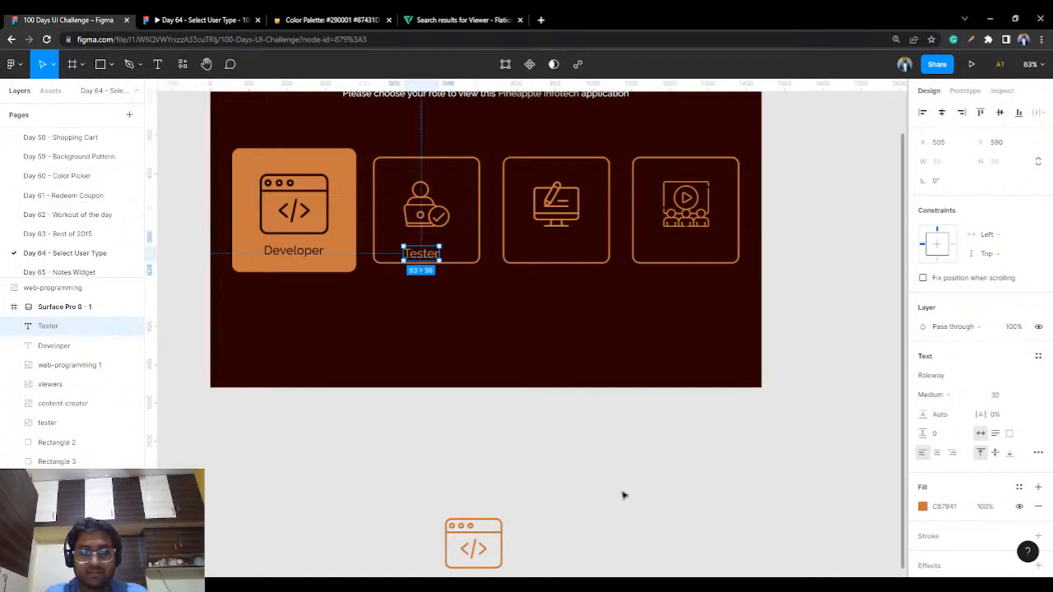
{"action": "left_click_drag", "start_coordinate": [422, 257], "coordinate": [427, 251]}
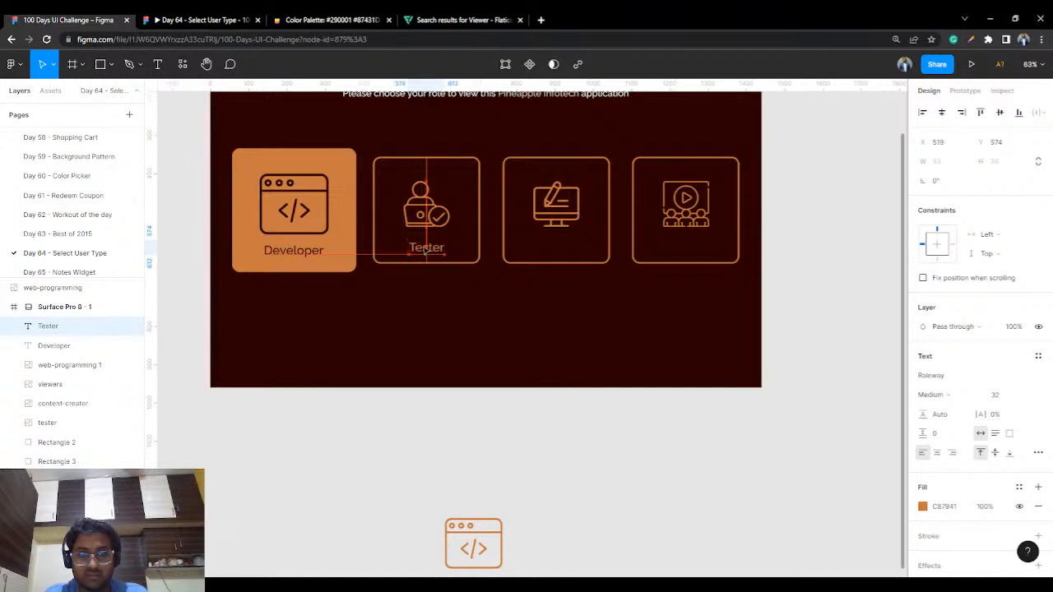
{"action": "left_click_drag", "start_coordinate": [294, 250], "coordinate": [305, 257]}
Copy the Tester label into the third card, change it to Designer, and centre it level with the Tester label.
{"action": "left_click", "coordinate": [66, 326]}
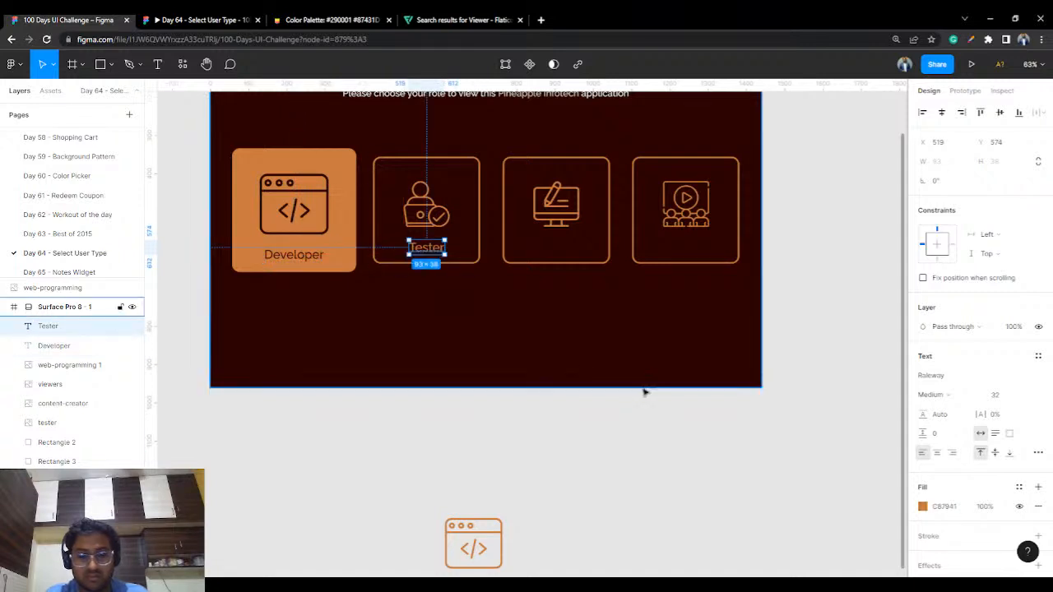
{"action": "left_click", "coordinate": [698, 475]}
{"action": "key", "text": "ctrl+v"}
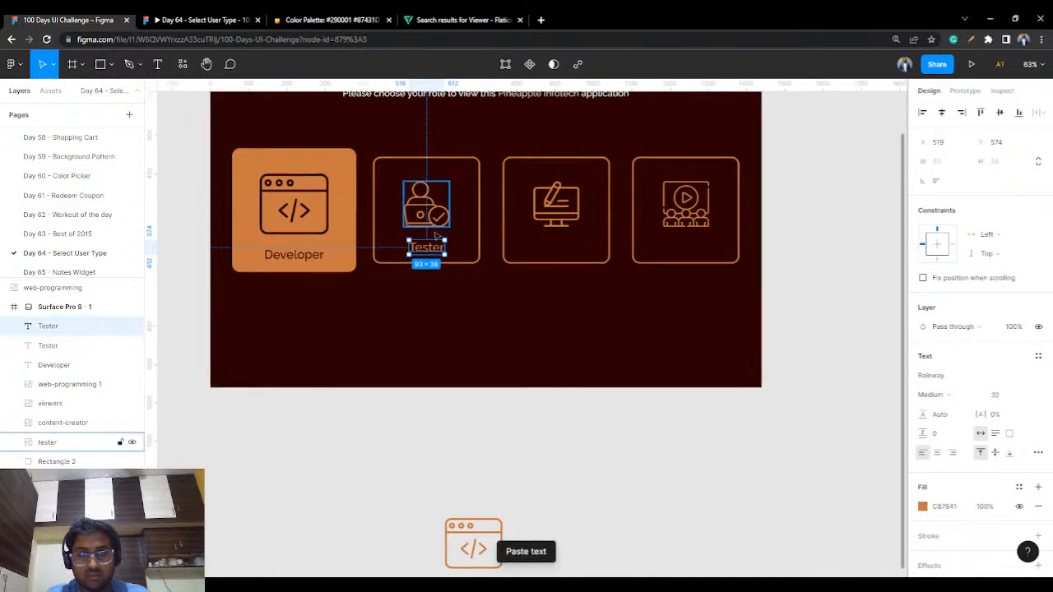
{"action": "left_click_drag", "start_coordinate": [438, 252], "coordinate": [559, 256]}
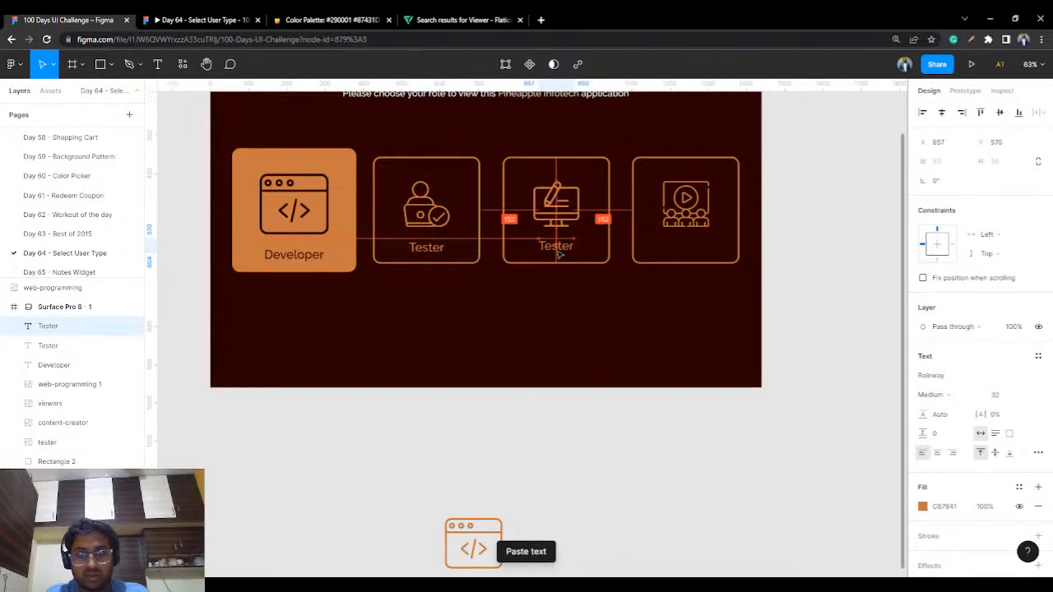
{"action": "double_click", "coordinate": [557, 249]}
{"action": "type", "text": "Designer"}
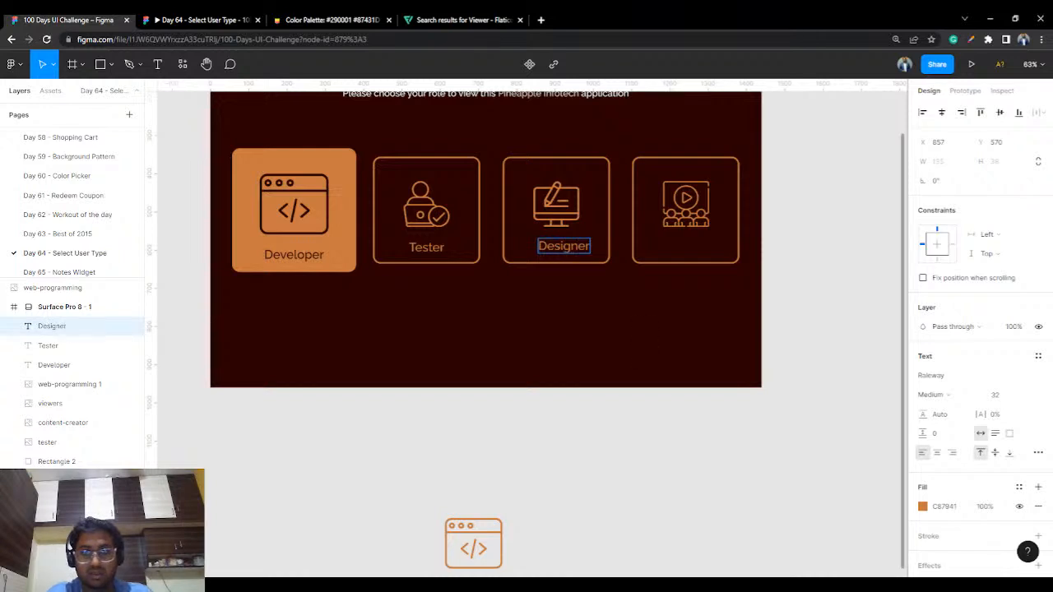
{"action": "key", "text": "Escape"}
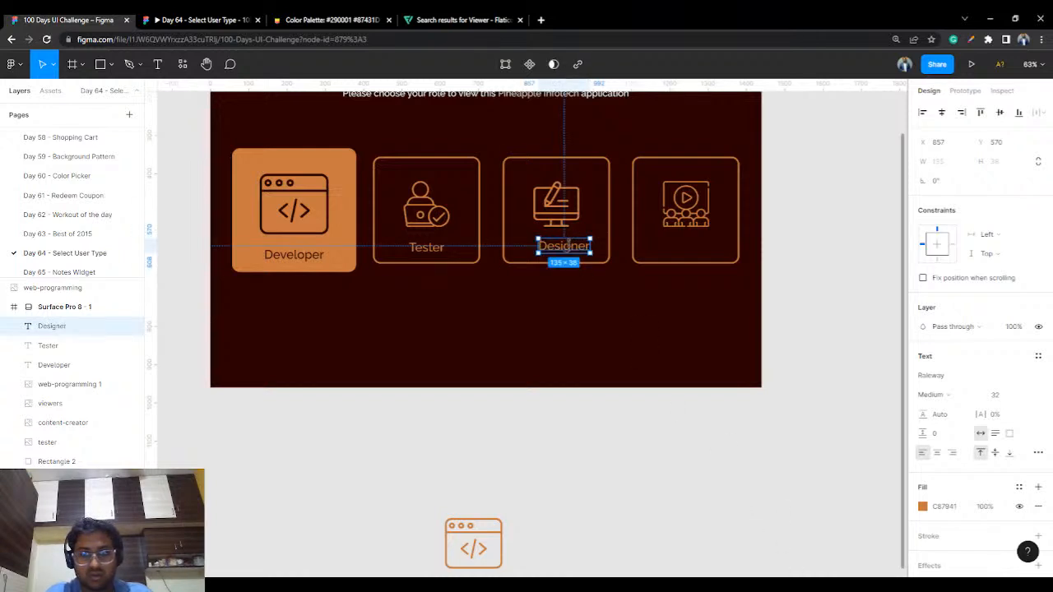
{"action": "left_click_drag", "start_coordinate": [568, 242], "coordinate": [563, 251]}
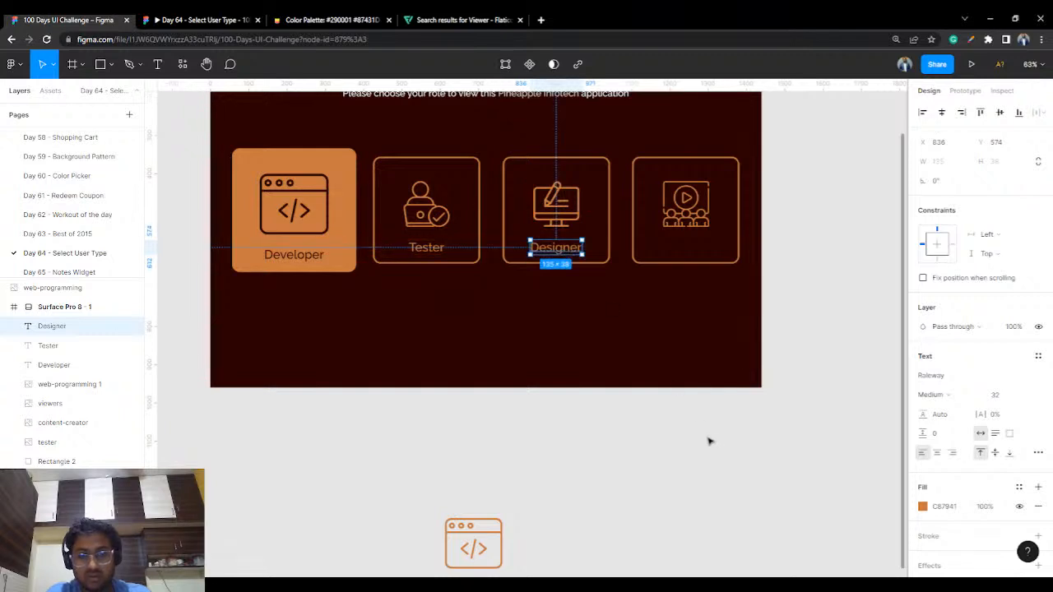
Paste another Tester label into the fourth card, change it to Viewer, and centre it under the viewers icon.
{"action": "key", "text": "ctrl+v"}
{"action": "left_click_drag", "start_coordinate": [436, 253], "coordinate": [695, 251]}
{"action": "double_click", "coordinate": [695, 249]}
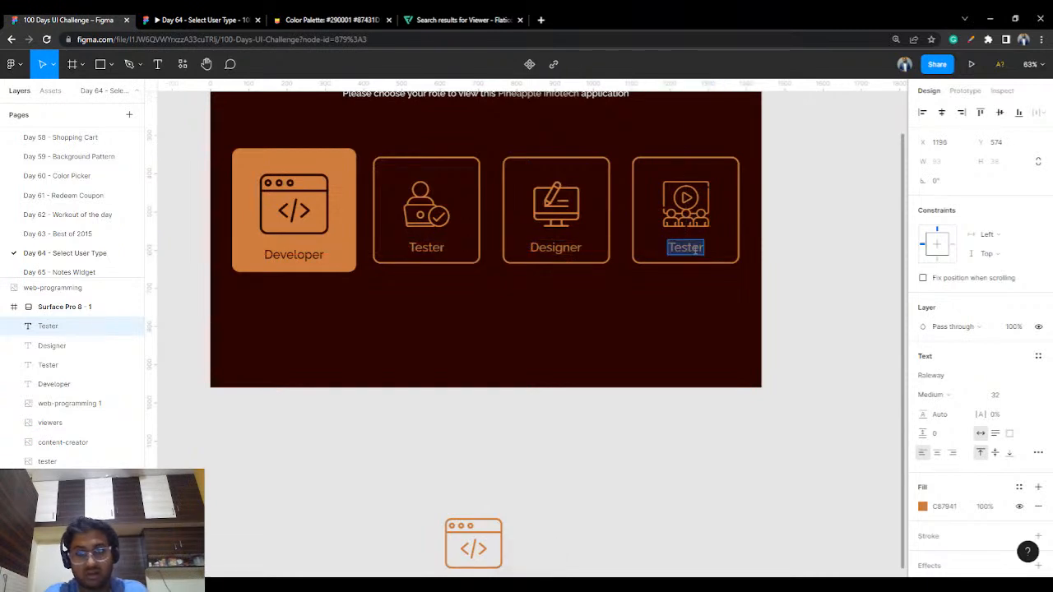
{"action": "type", "text": "Vi"}
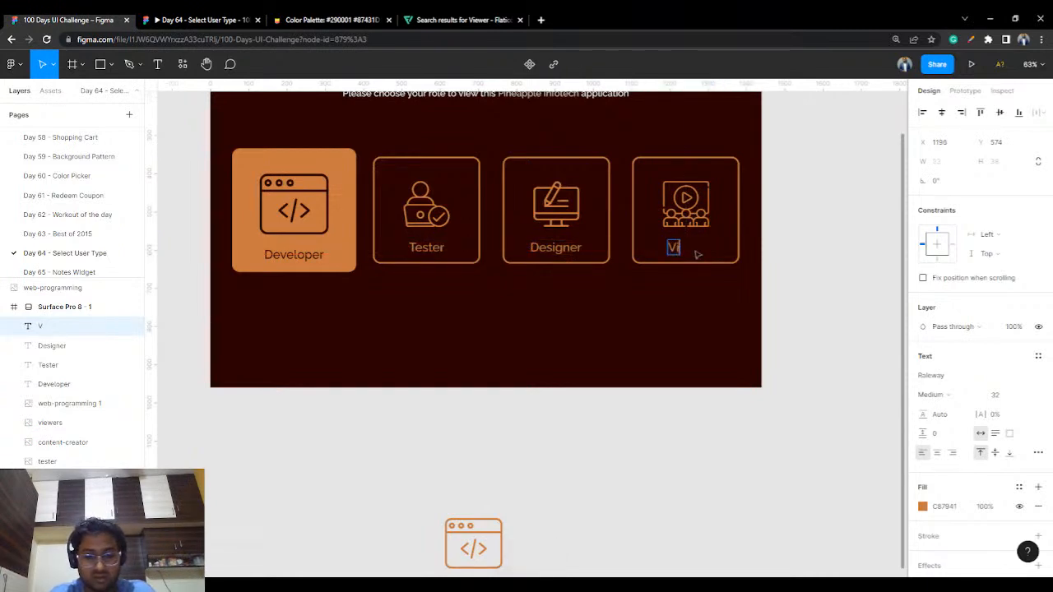
{"action": "type", "text": "ewer"}
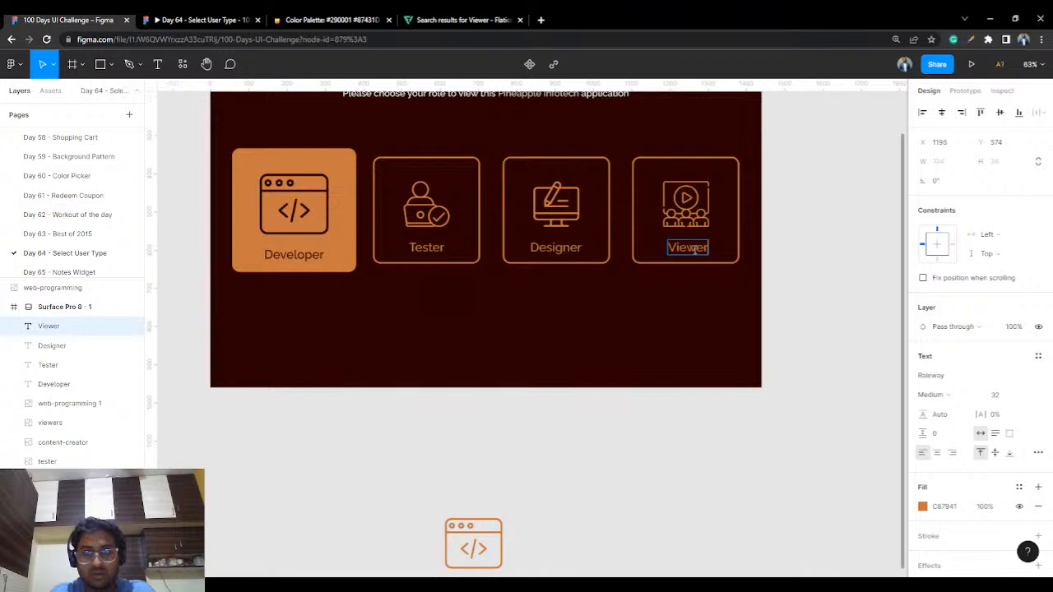
{"action": "left_click", "coordinate": [802, 252]}
{"action": "left_click", "coordinate": [802, 252]}
{"action": "left_click_drag", "start_coordinate": [695, 254], "coordinate": [688, 253]}
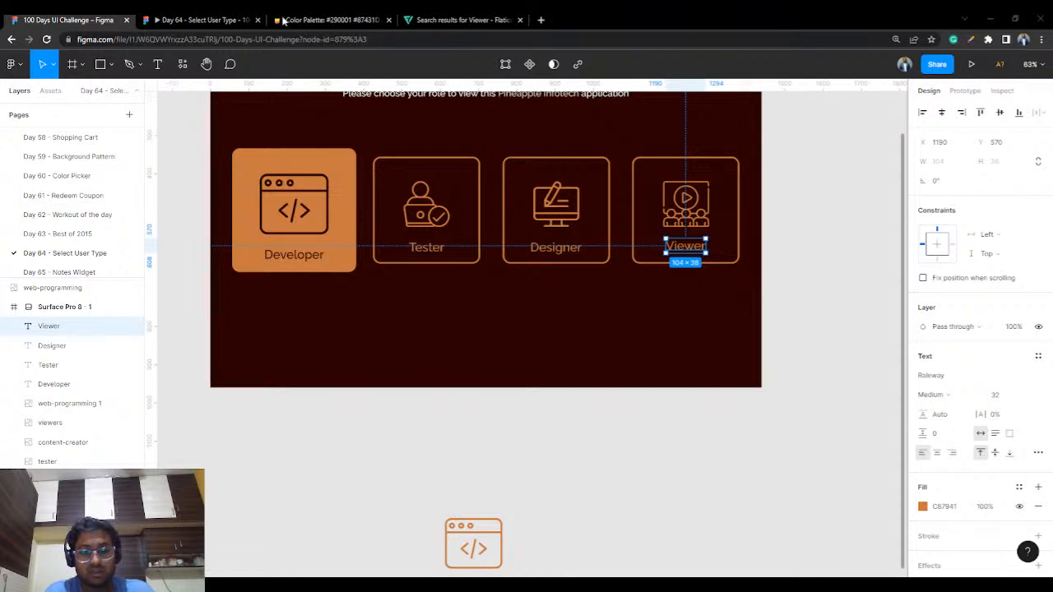
Move all four role cards, together with their icons and labels, up 8 px.
{"action": "left_click", "coordinate": [95, 17]}
{"action": "left_click", "coordinate": [813, 368]}
{"action": "left_click_drag", "start_coordinate": [801, 277], "coordinate": [766, 380]}
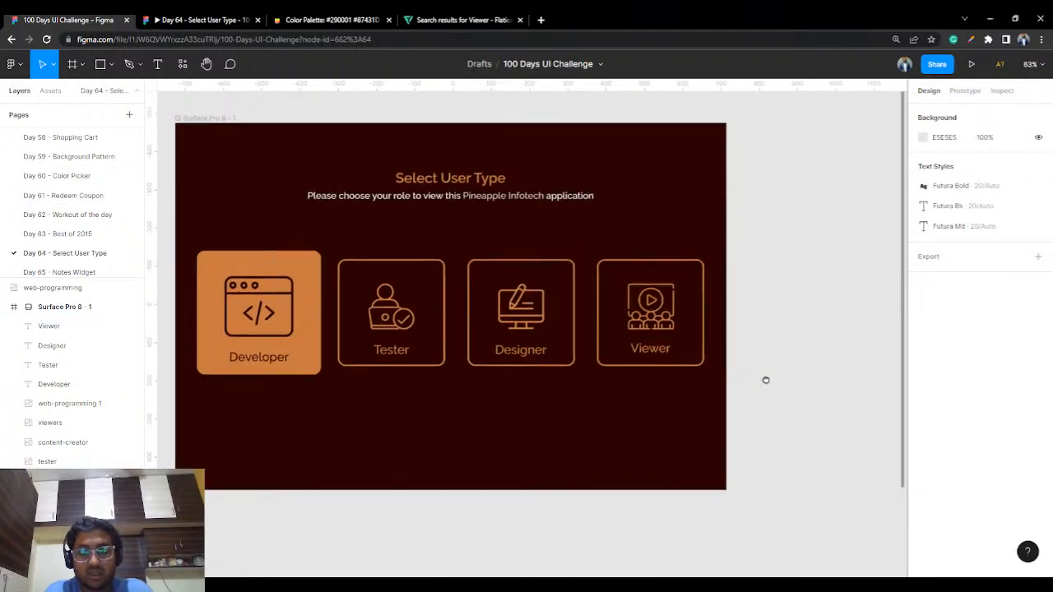
{"action": "left_click_drag", "start_coordinate": [792, 280], "coordinate": [167, 390]}
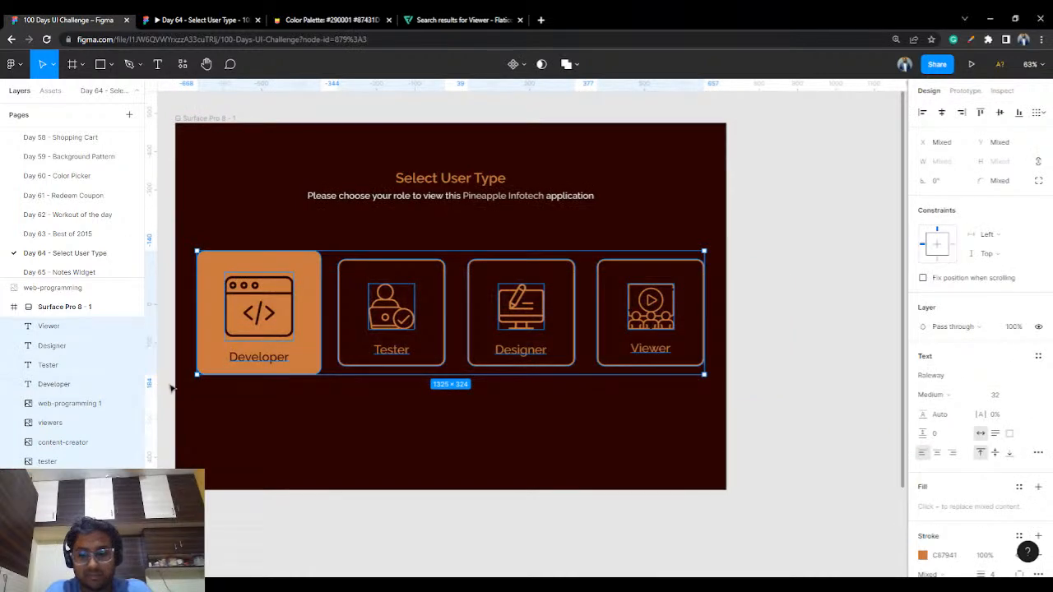
{"action": "key", "text": "Up"}
{"action": "key", "text": "Up"}
{"action": "key", "text": "Up"}
{"action": "key", "text": "Up"}
{"action": "key", "text": "Up"}
{"action": "key", "text": "Up"}
{"action": "key", "text": "Up"}
{"action": "key", "text": "Up"}
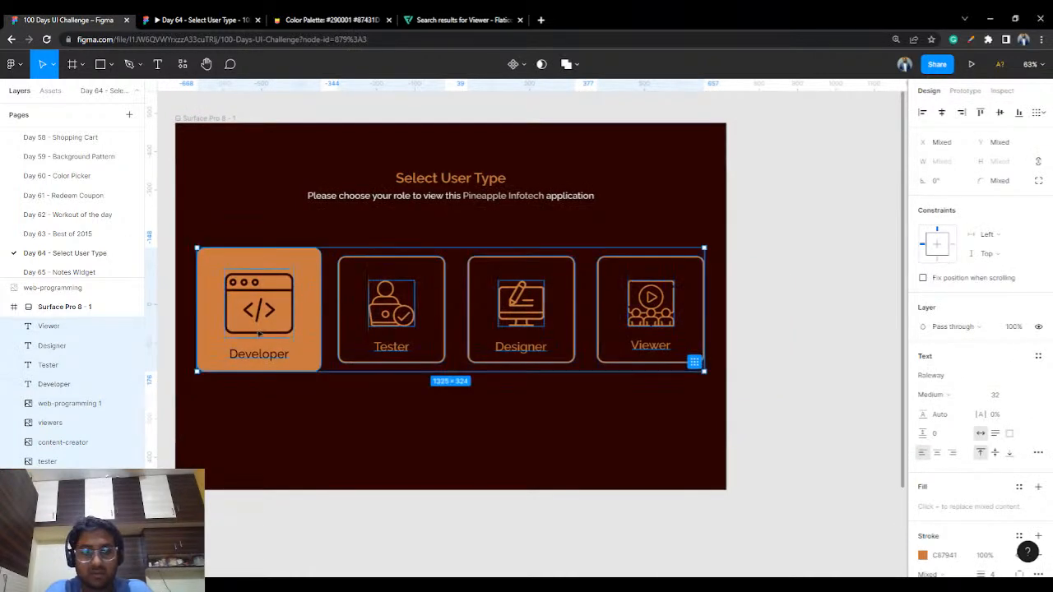
Group the Developer card with its icon and label, and name the group Developer.
{"action": "scroll", "coordinate": [247, 325], "scroll_direction": "down", "scroll_amount": 2}
{"action": "left_click", "coordinate": [197, 280]}
{"action": "left_click_drag", "start_coordinate": [211, 227], "coordinate": [305, 310]}
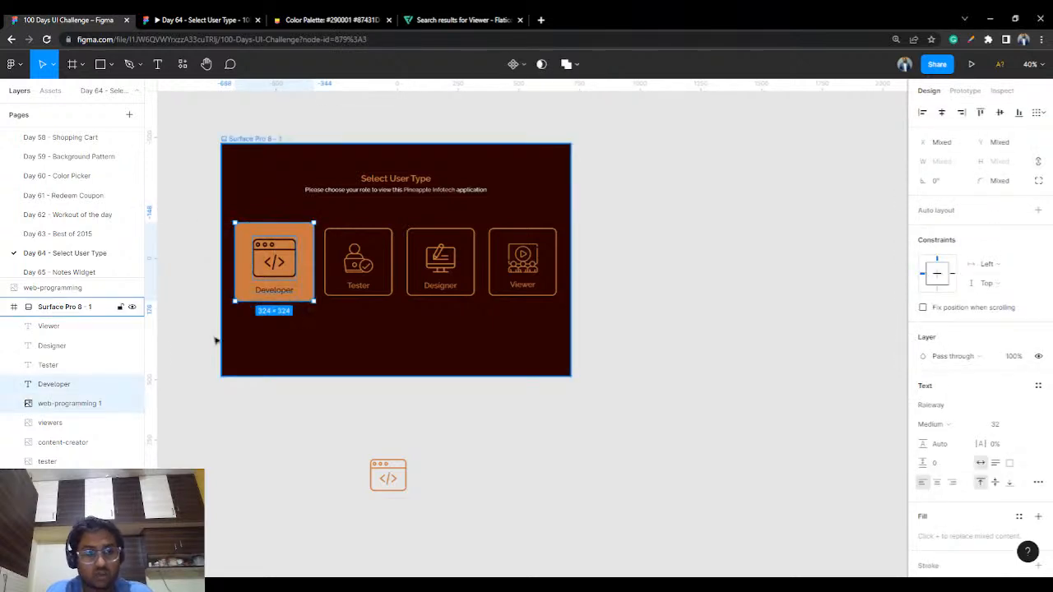
{"action": "key", "text": "ctrl+g"}
{"action": "double_click", "coordinate": [69, 383]}
{"action": "type", "text": "De"}
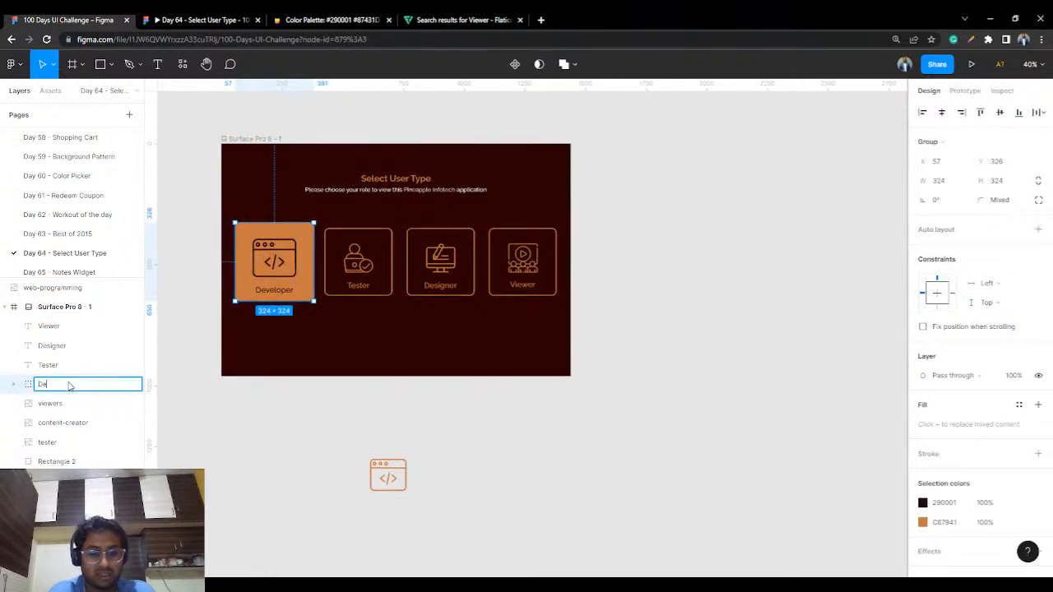
{"action": "type", "text": "veloper"}
{"action": "key", "text": "Return"}
Group the Tester card with its icon and label.
{"action": "left_click_drag", "start_coordinate": [365, 332], "coordinate": [354, 217]}
{"action": "key", "text": "ctrl+g"}
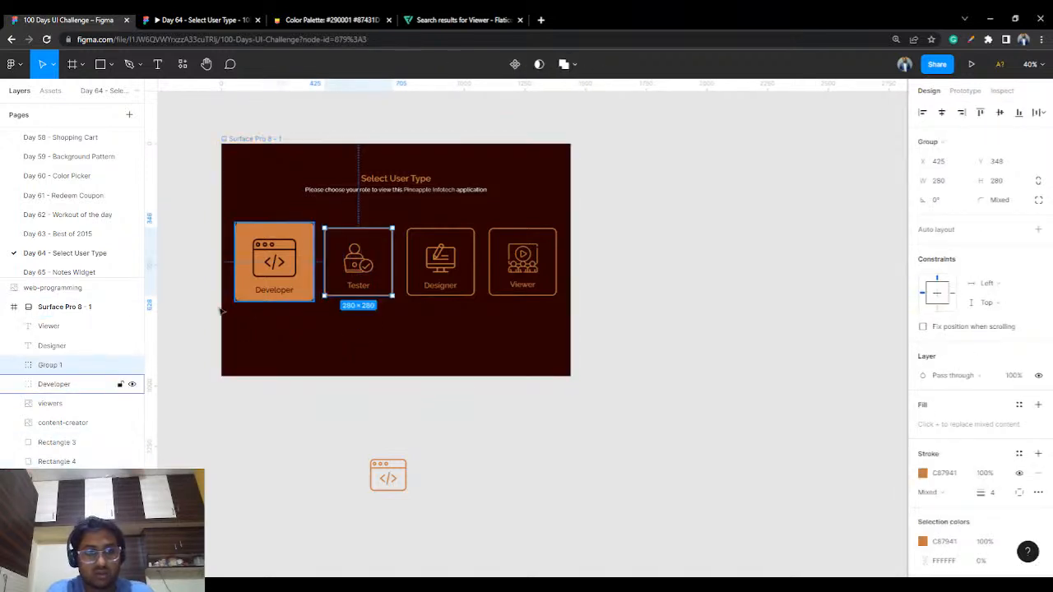
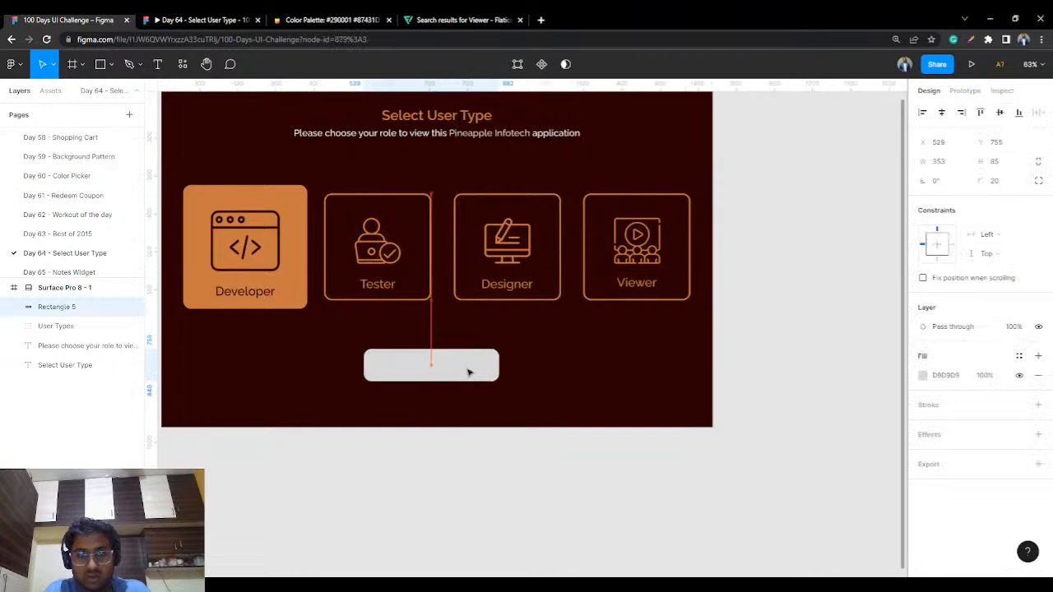
Fill the button rectangle below the cards with the Developer card's orange, C87941.
{"action": "left_click", "coordinate": [923, 375]}
{"action": "left_click", "coordinate": [781, 443]}
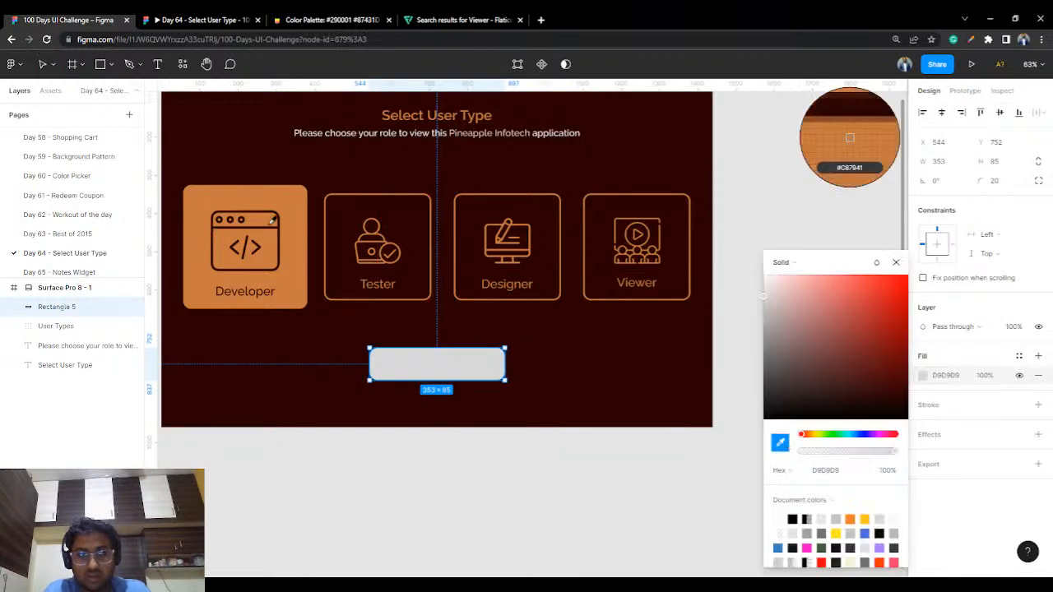
{"action": "left_click", "coordinate": [272, 228]}
{"action": "left_click", "coordinate": [757, 206]}
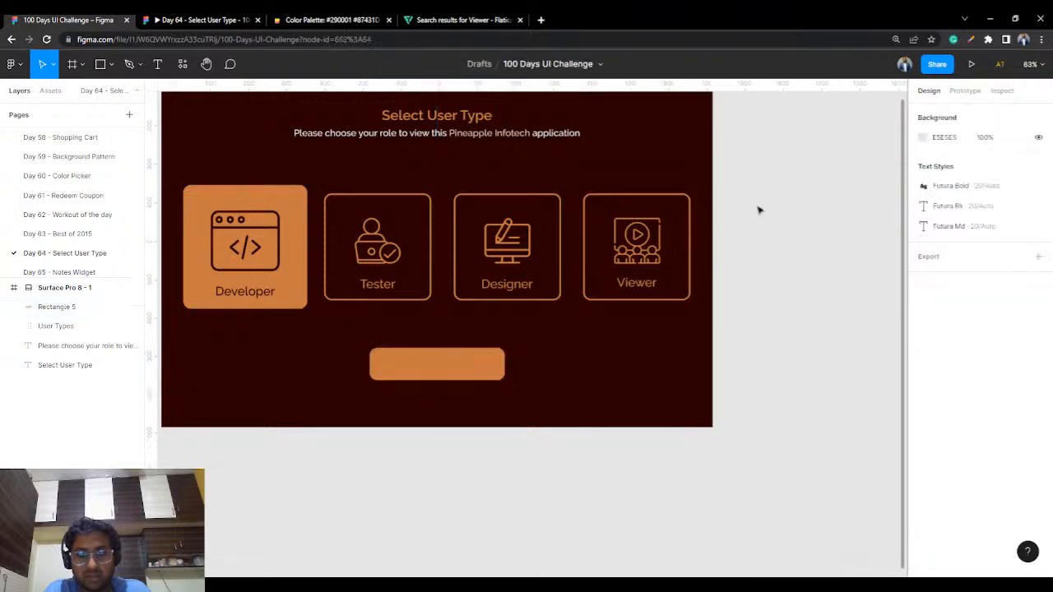
Change the button rectangle's fill to the deeper orange D55800 and set the fill opacity to 0%.
{"action": "left_click", "coordinate": [498, 366]}
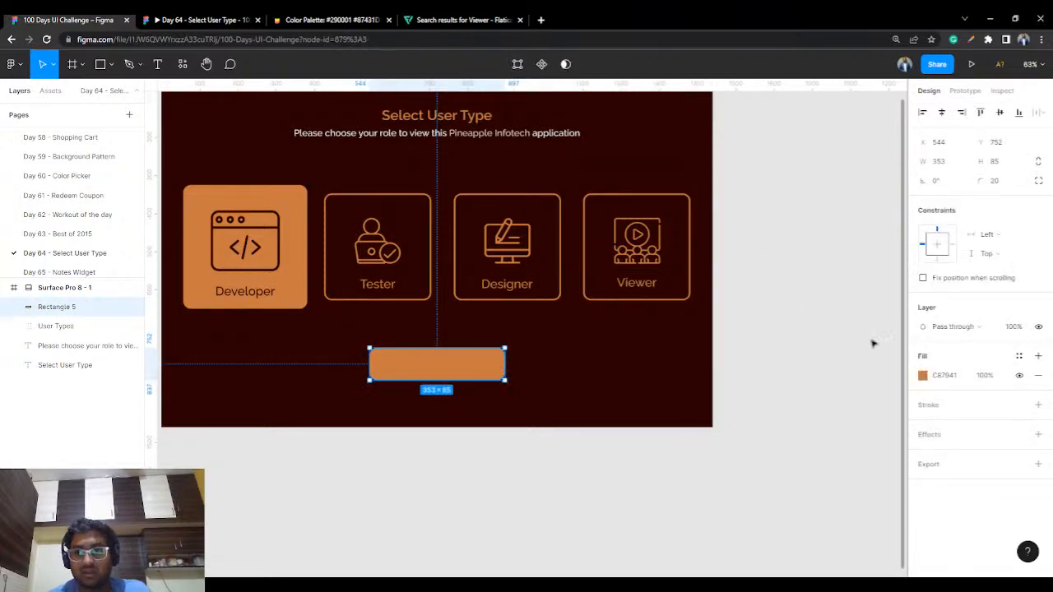
{"action": "left_click", "coordinate": [922, 376]}
{"action": "left_click", "coordinate": [922, 375]}
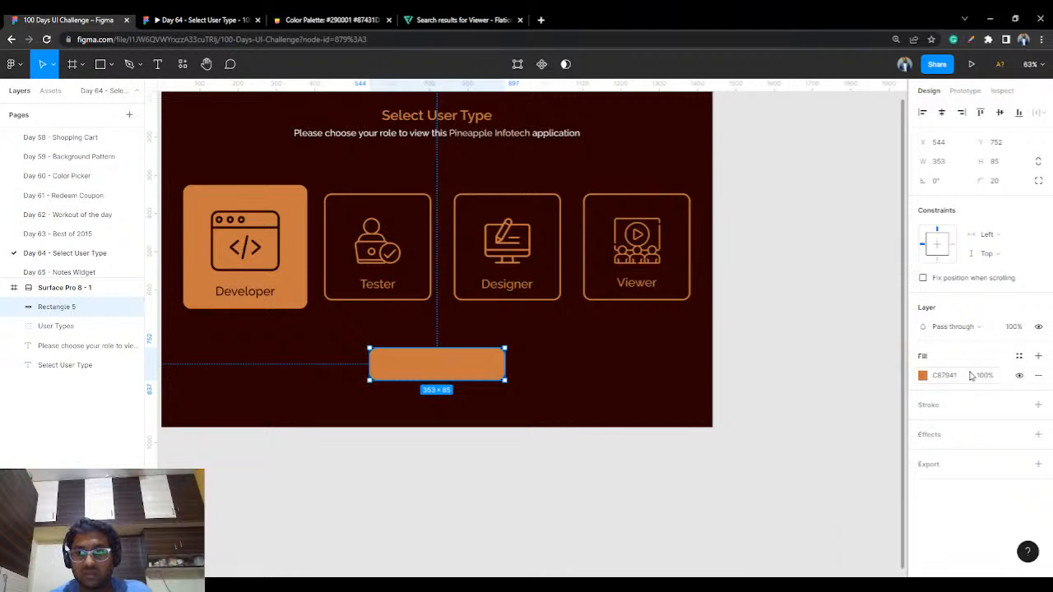
{"action": "left_click", "coordinate": [922, 378]}
{"action": "left_click_drag", "start_coordinate": [823, 382], "coordinate": [908, 299]}
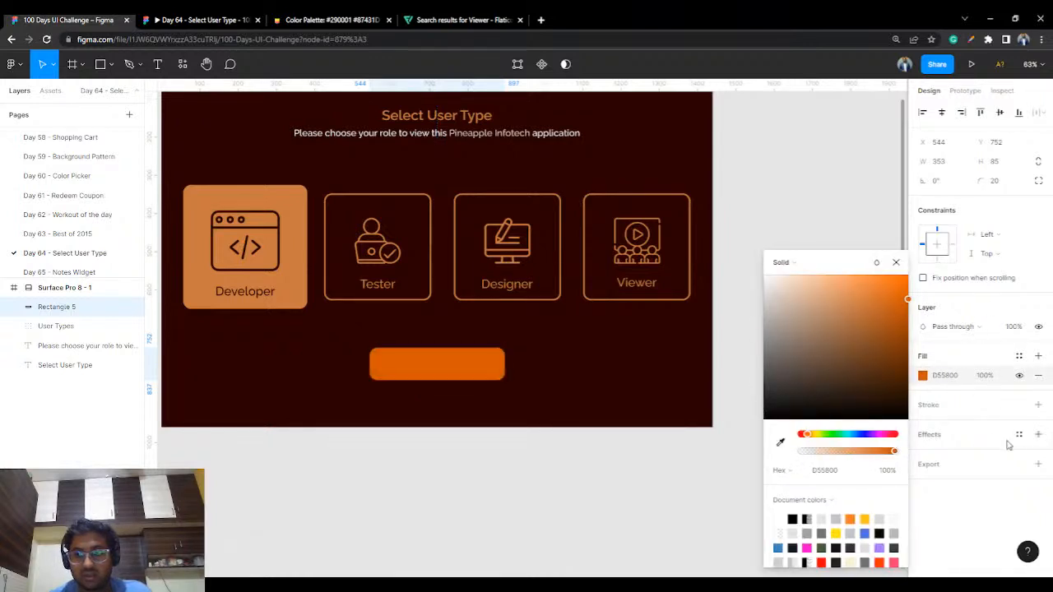
{"action": "left_click", "coordinate": [992, 381]}
{"action": "type", "text": "0"}
{"action": "key", "text": "Return"}
Add a stroke to the button rectangle in the card orange, C87941, with a weight of 4.
{"action": "left_click", "coordinate": [1038, 405]}
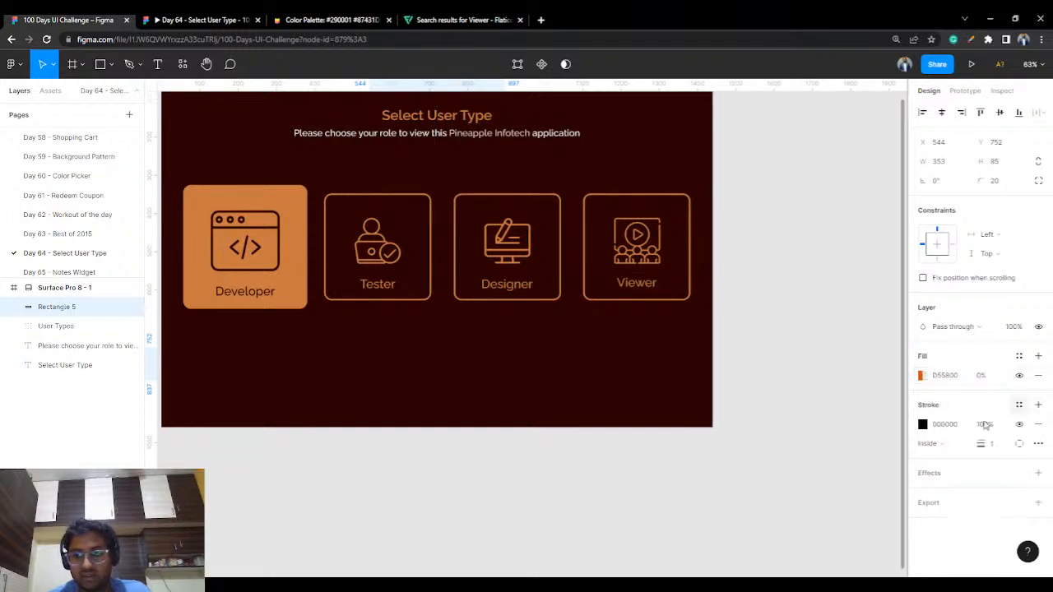
{"action": "left_click", "coordinate": [922, 424]}
{"action": "left_click", "coordinate": [780, 443]}
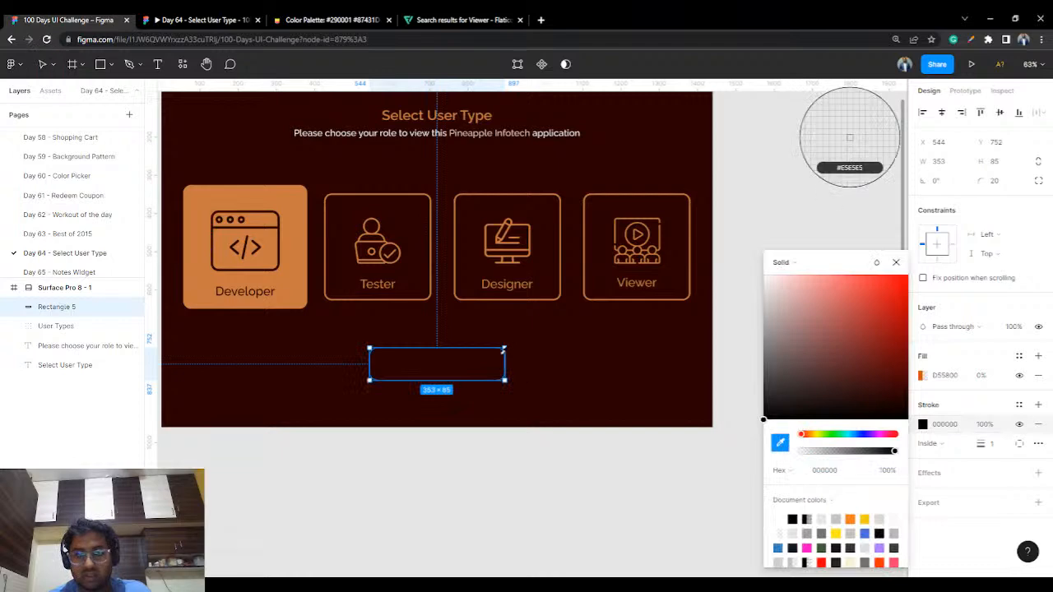
{"action": "left_click", "coordinate": [298, 261]}
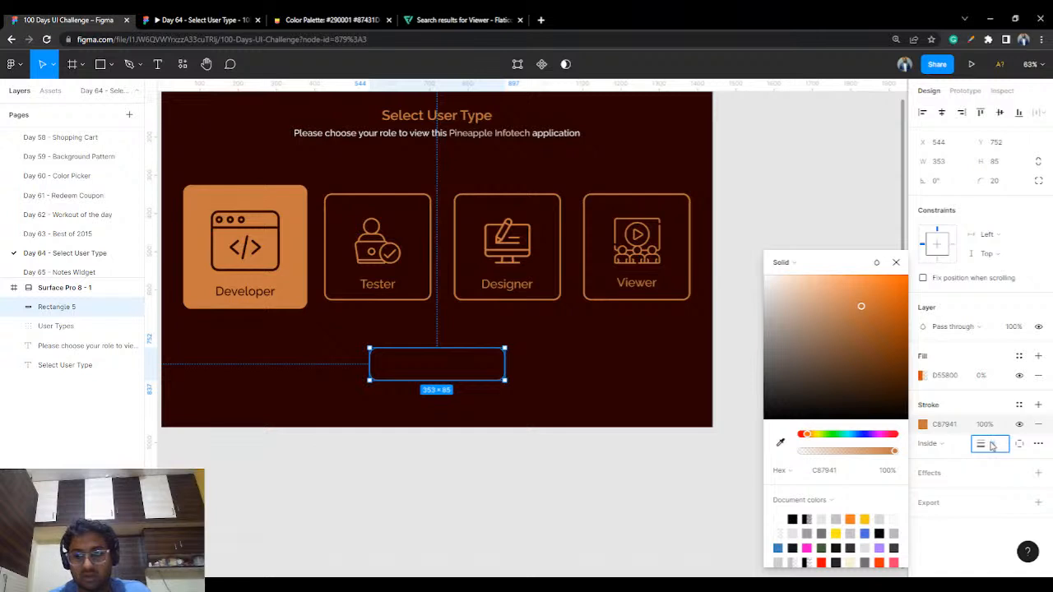
{"action": "left_click", "coordinate": [706, 479]}
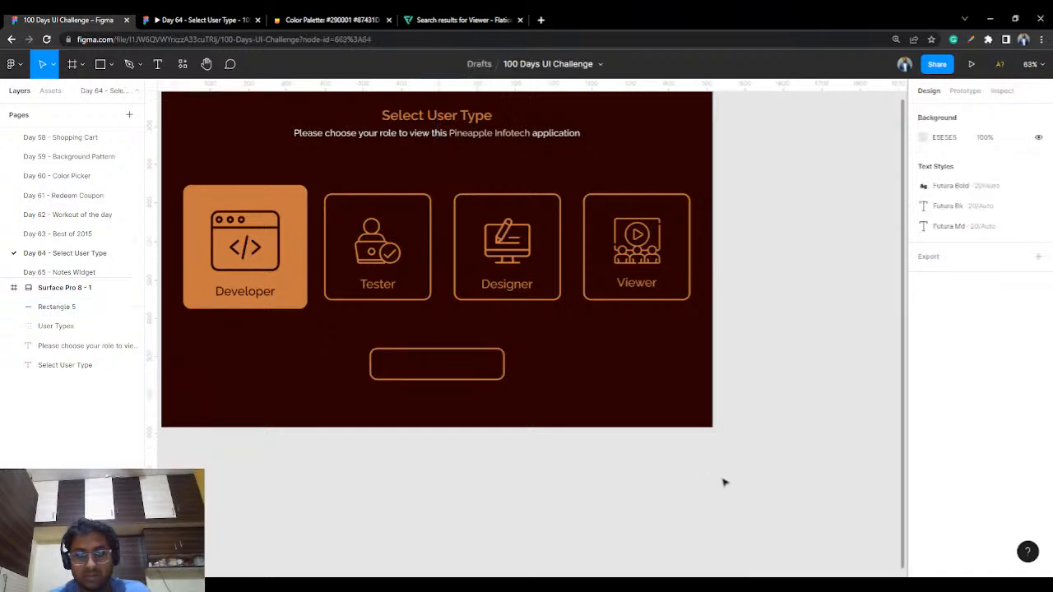
{"action": "left_click_drag", "start_coordinate": [471, 382], "coordinate": [472, 387]}
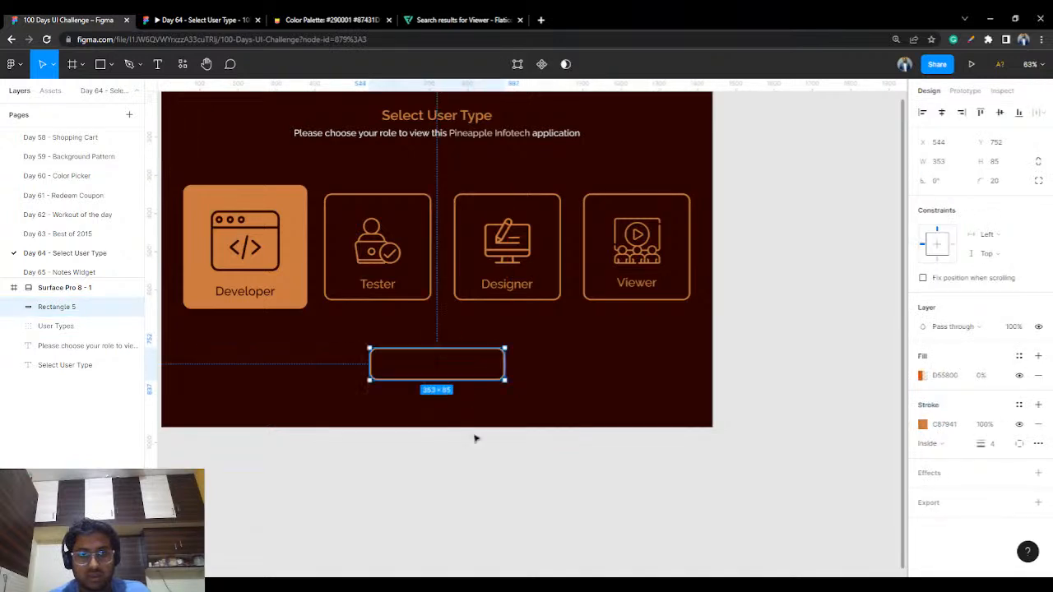
Add the text "Login" inside the outlined button and move it to the button's middle.
{"action": "left_click", "coordinate": [160, 63]}
{"action": "left_click", "coordinate": [399, 358]}
{"action": "type", "text": "Login"}
{"action": "key", "text": "Escape"}
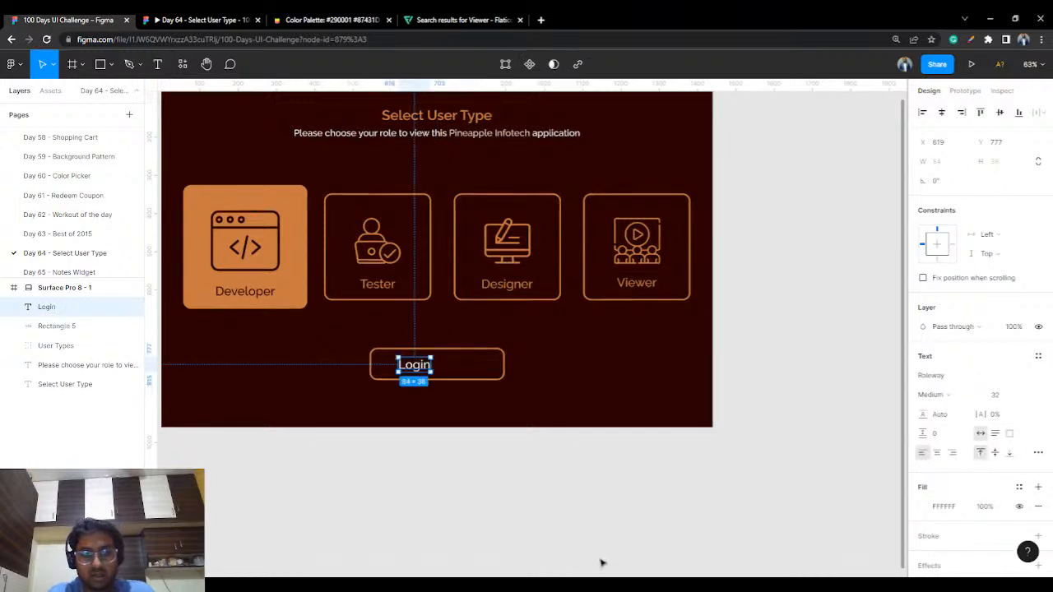
{"action": "left_click_drag", "start_coordinate": [425, 369], "coordinate": [449, 370]}
Change the button's text to "Sign In".
{"action": "double_click", "coordinate": [442, 371]}
{"action": "type", "text": "Sign"}
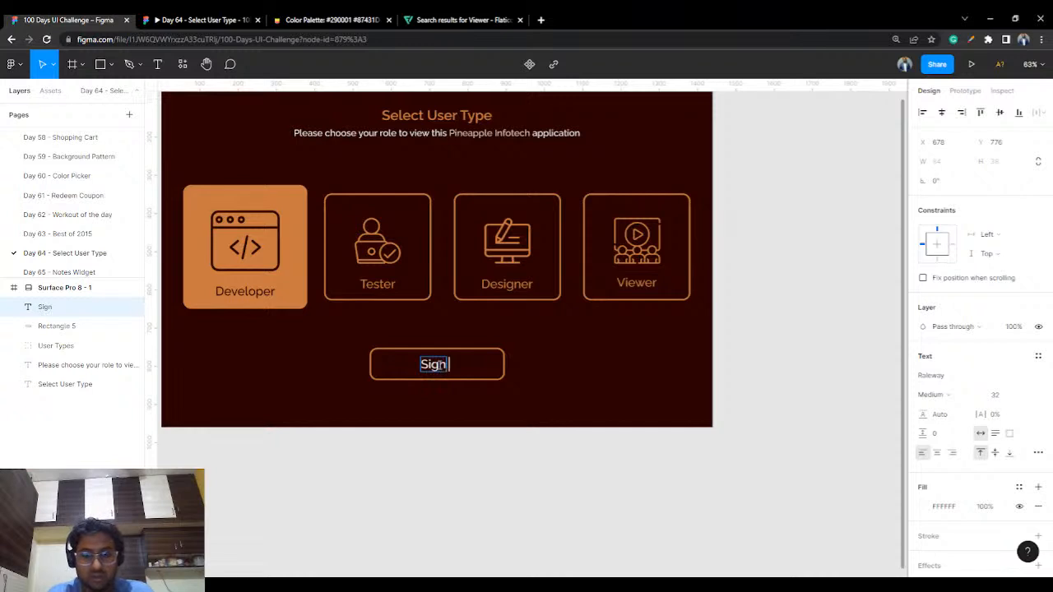
{"action": "type", "text": " In"}
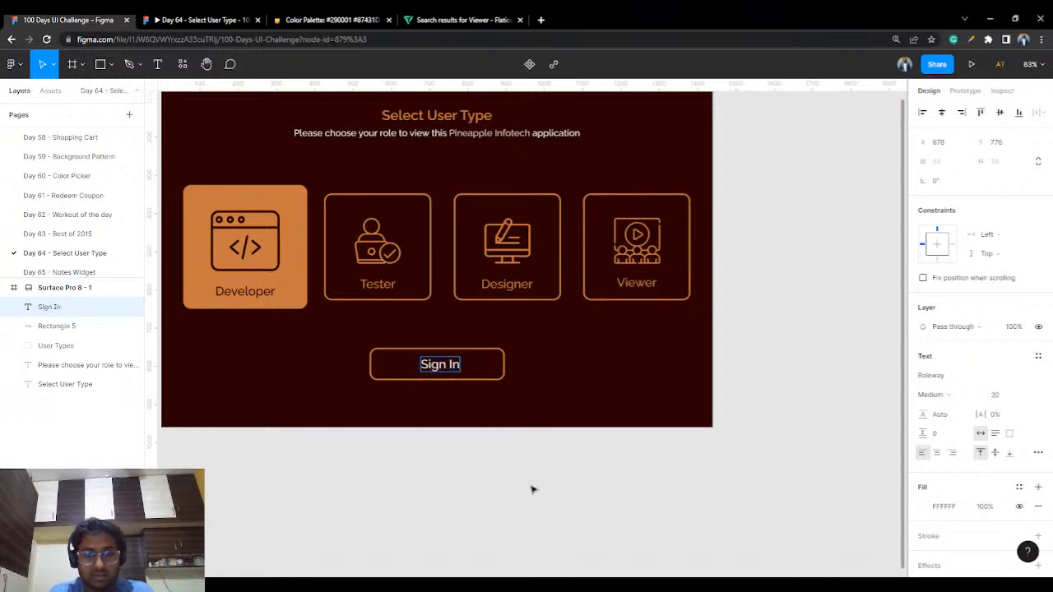
{"action": "key", "text": "Escape"}
Set the Sign In text to SemiBold and recolour it with the card orange, C87941.
{"action": "left_click", "coordinate": [950, 397]}
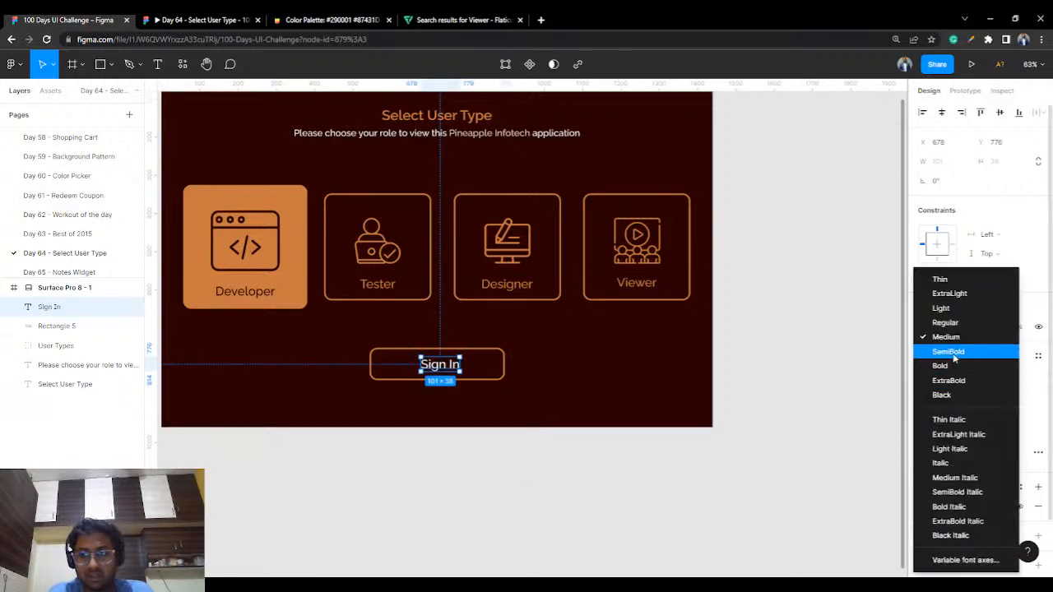
{"action": "left_click", "coordinate": [951, 351]}
{"action": "left_click", "coordinate": [925, 507]}
{"action": "left_click", "coordinate": [781, 442]}
{"action": "left_click", "coordinate": [272, 247]}
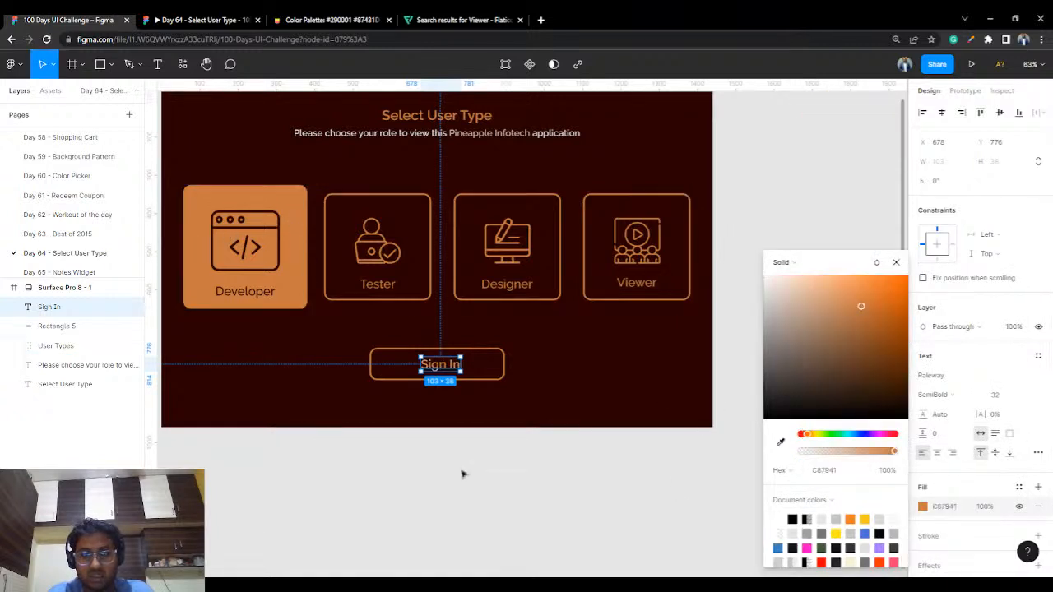
{"action": "left_click", "coordinate": [492, 500]}
Centre the Sign In text in the frame and shift the button outline to X 543 to match.
{"action": "left_click_drag", "start_coordinate": [440, 366], "coordinate": [444, 374]}
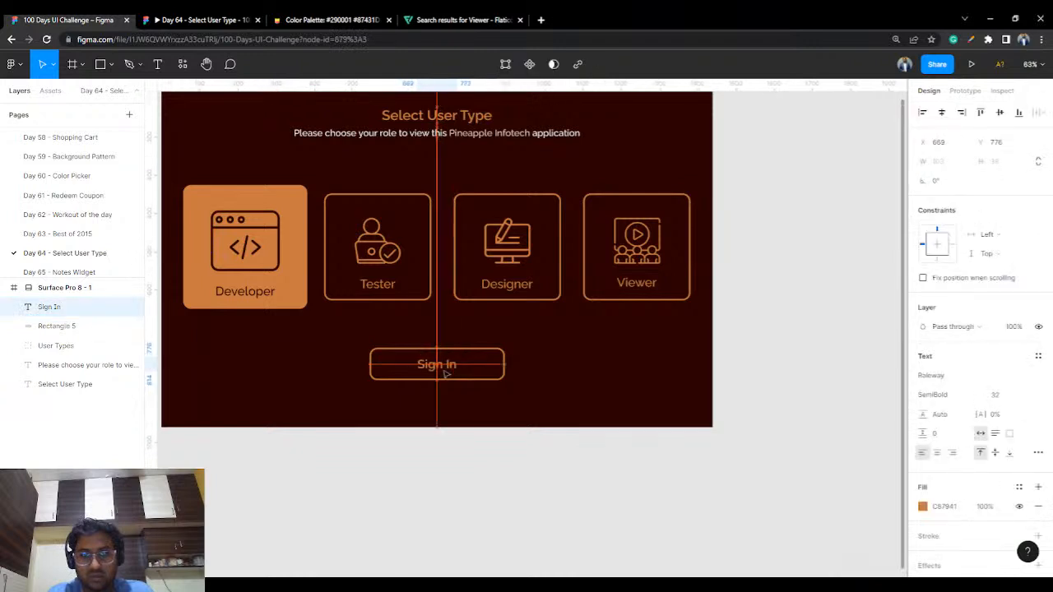
{"action": "left_click", "coordinate": [554, 519]}
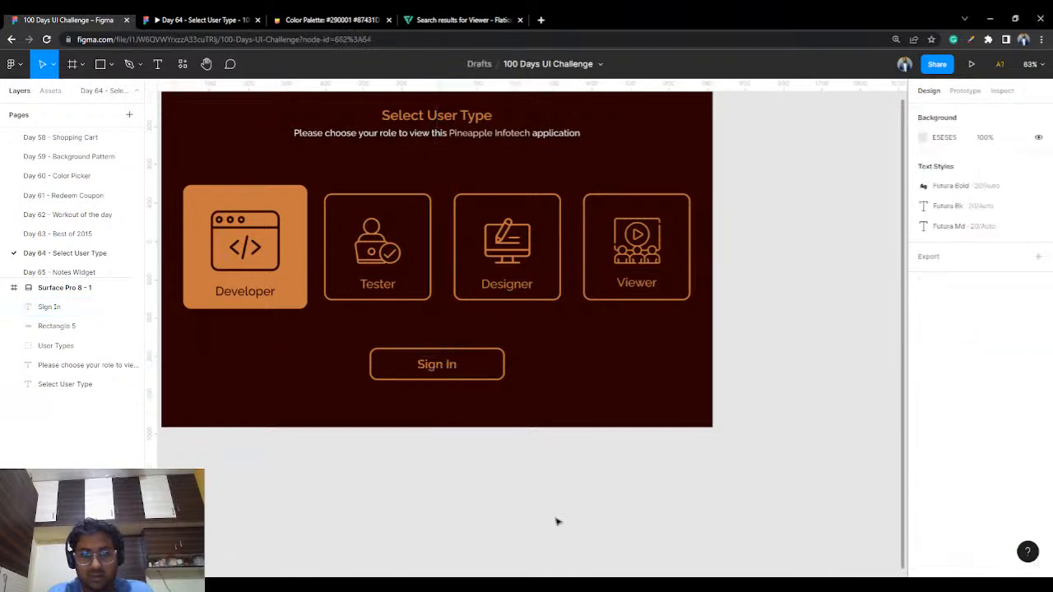
{"action": "left_click", "coordinate": [504, 373]}
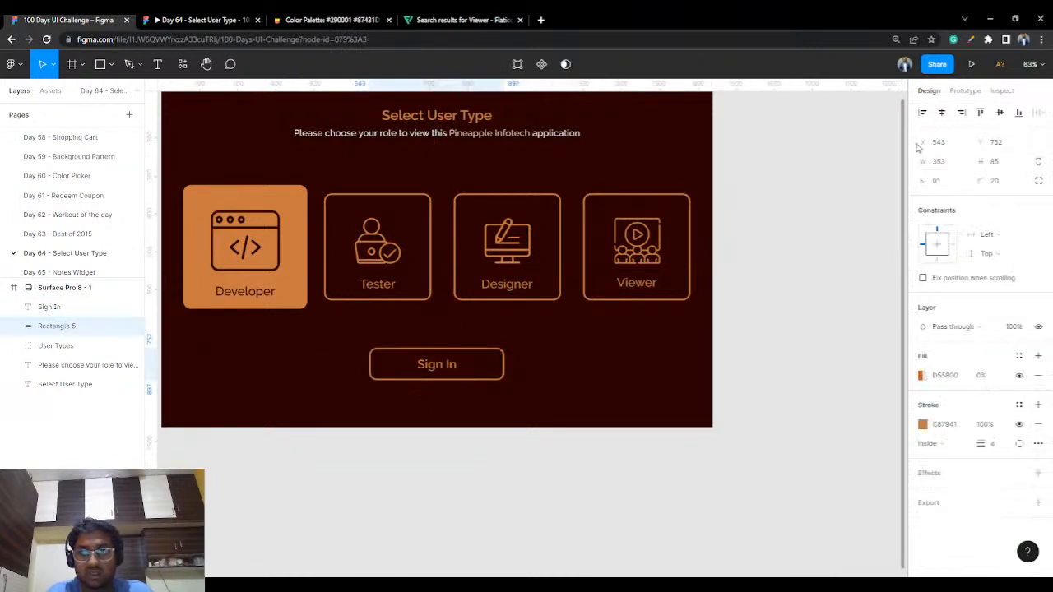
{"action": "left_click", "coordinate": [841, 214]}
Check the complete Select User Type screen in the prototype preview and return to the design file.
{"action": "scroll", "coordinate": [775, 291], "scroll_direction": "down", "scroll_amount": 3}
{"action": "left_click_drag", "start_coordinate": [802, 275], "coordinate": [728, 316]}
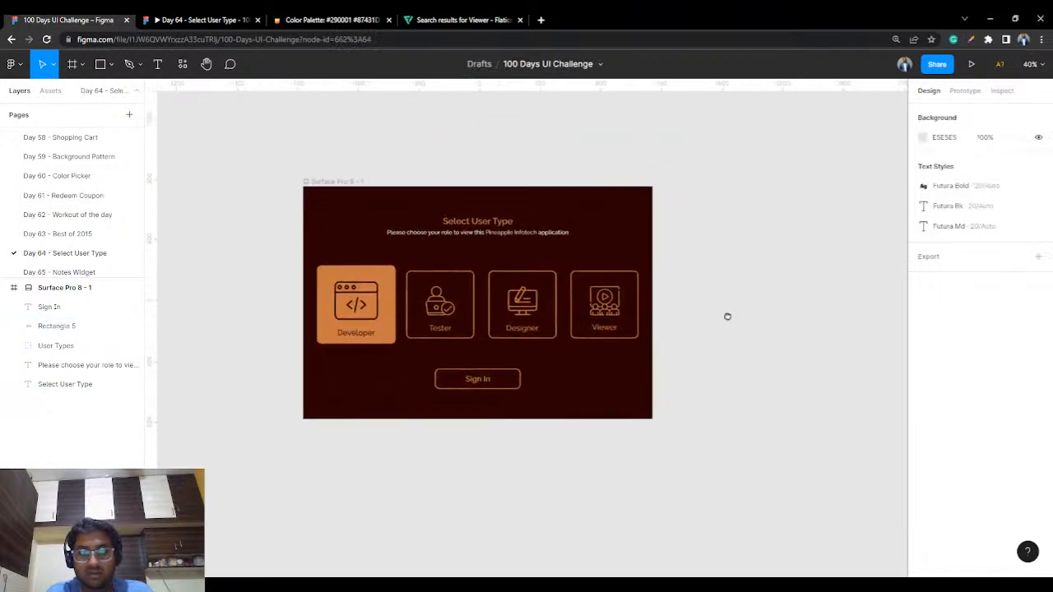
{"action": "left_click", "coordinate": [199, 18]}
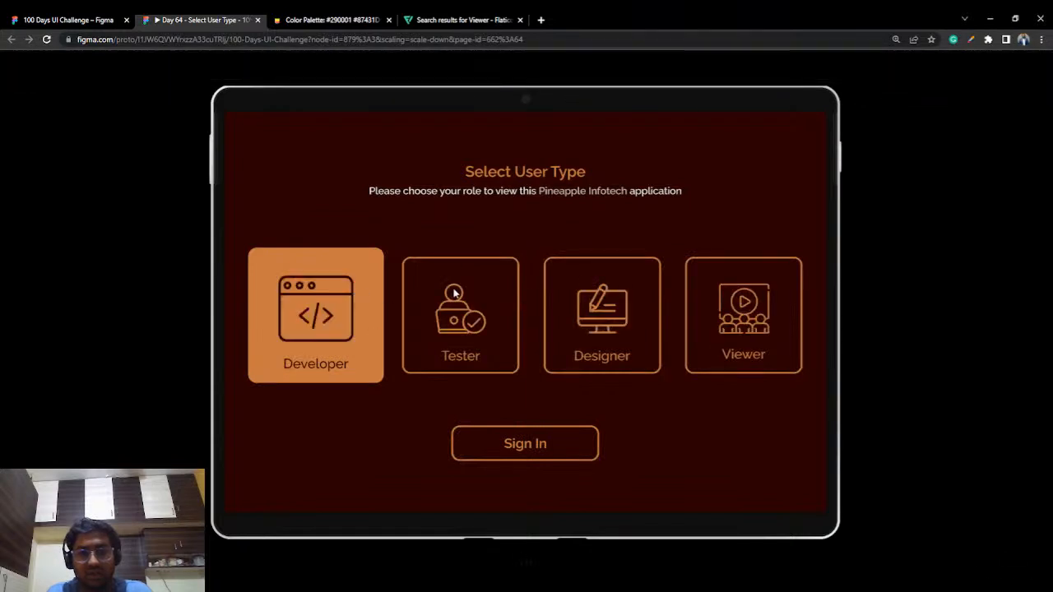
{"action": "left_click", "coordinate": [88, 18]}
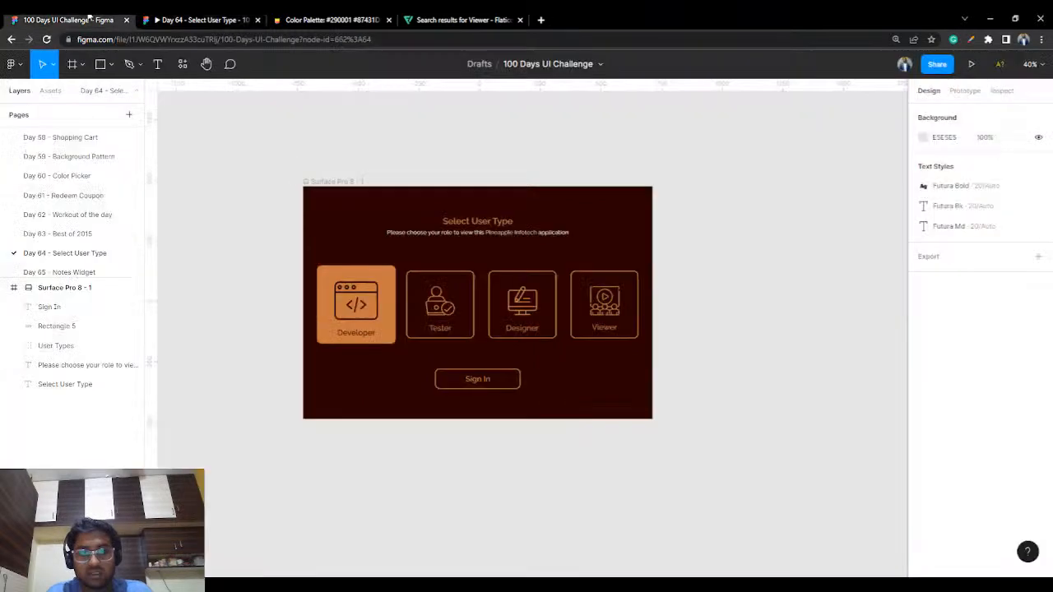
Duplicate the Select User Type frame and place the copy beside the original.
{"action": "left_click", "coordinate": [332, 188]}
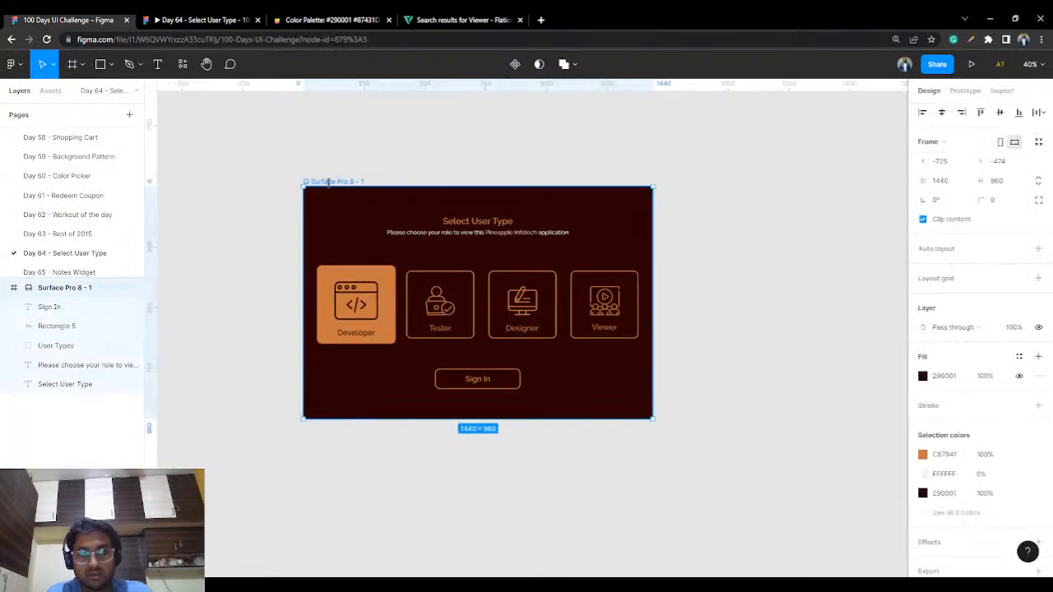
{"action": "left_click", "coordinate": [705, 155]}
{"action": "key", "text": "ctrl+v"}
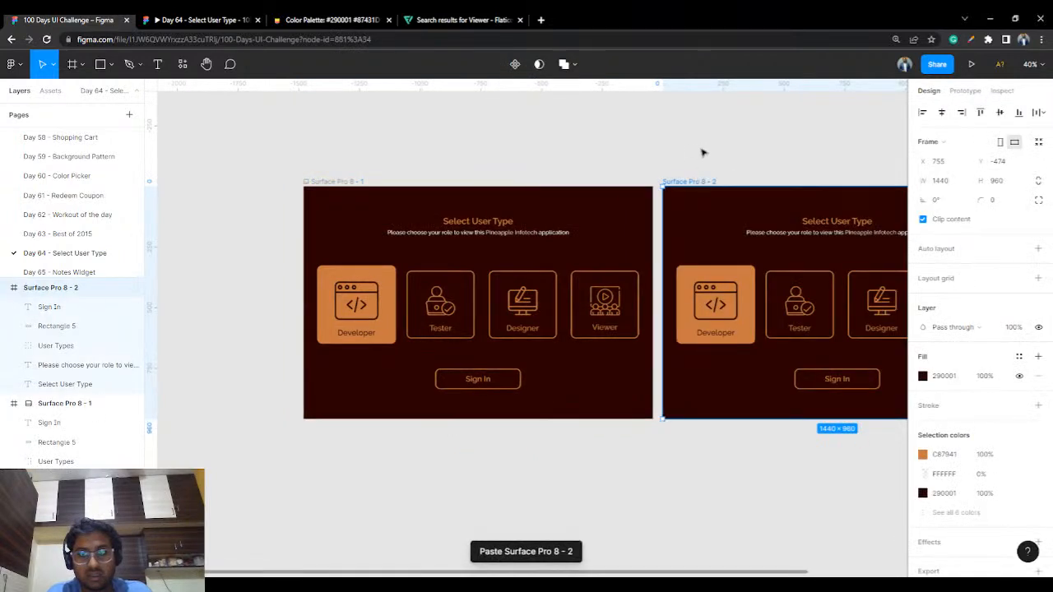
{"action": "left_click_drag", "start_coordinate": [696, 148], "coordinate": [556, 170]}
{"action": "scroll", "coordinate": [560, 168], "scroll_direction": "left", "scroll_amount": 2}
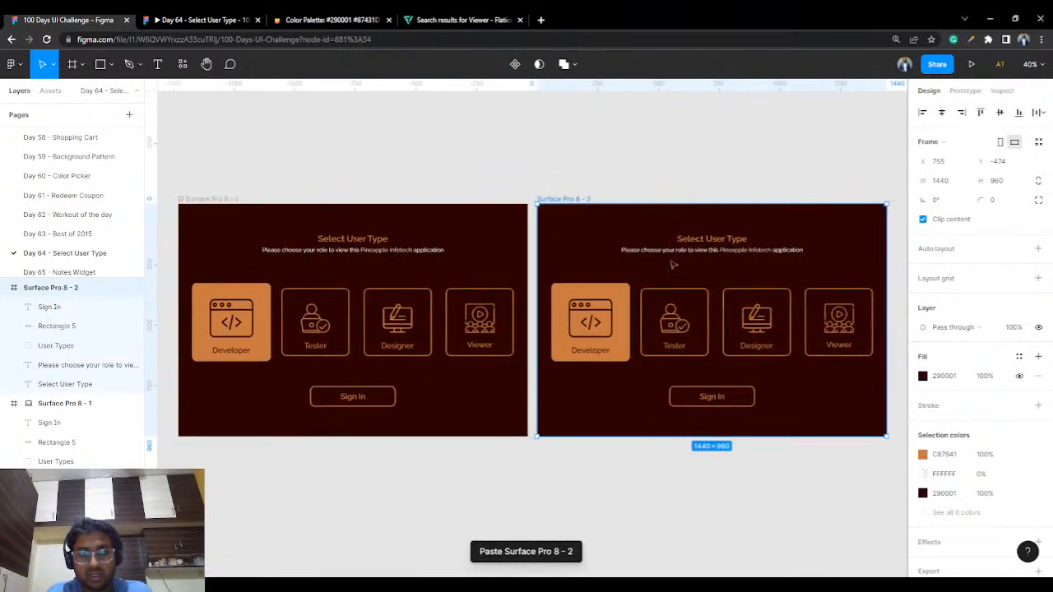
{"action": "key", "text": "Escape"}
Recolour the Sign In text in the duplicated frame with the dark background colour, 290001.
{"action": "left_click", "coordinate": [749, 395]}
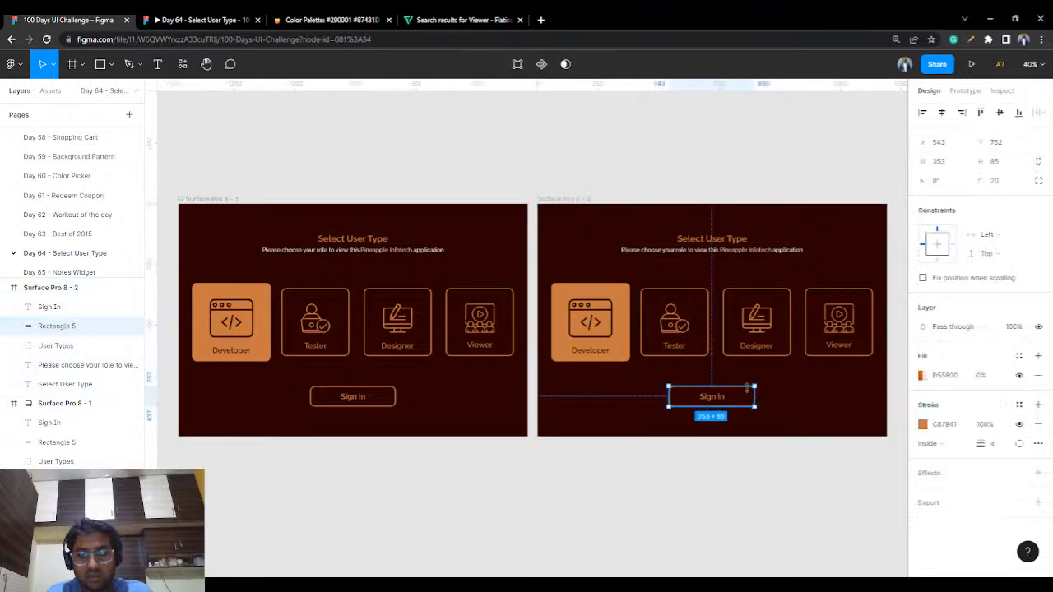
{"action": "key", "text": "shift+0"}
{"action": "left_click_drag", "start_coordinate": [743, 383], "coordinate": [445, 216]}
{"action": "left_click", "coordinate": [730, 292]}
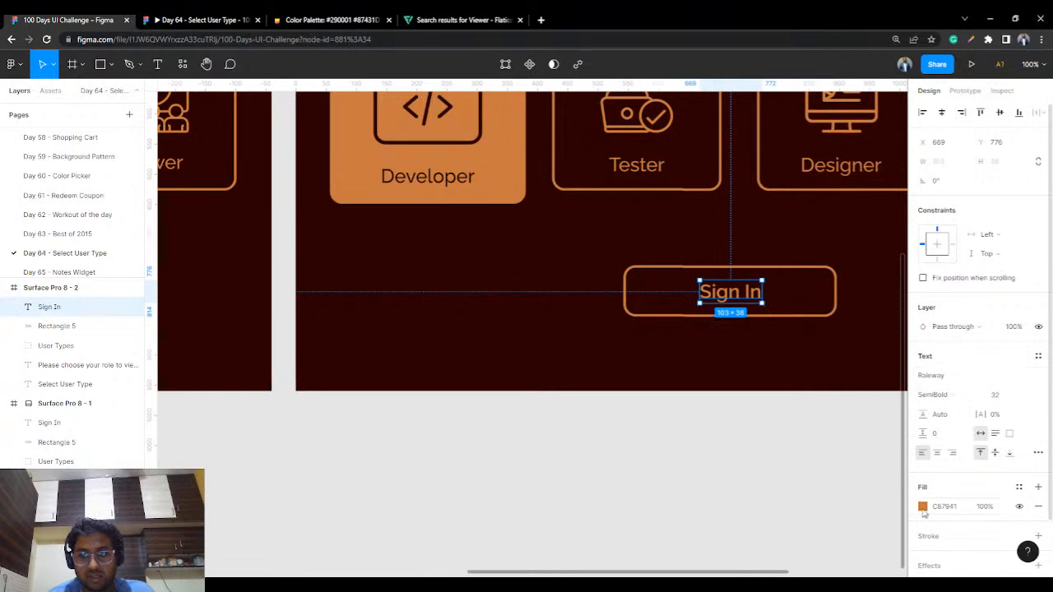
{"action": "left_click", "coordinate": [923, 507]}
{"action": "left_click", "coordinate": [780, 442]}
{"action": "left_click", "coordinate": [718, 334]}
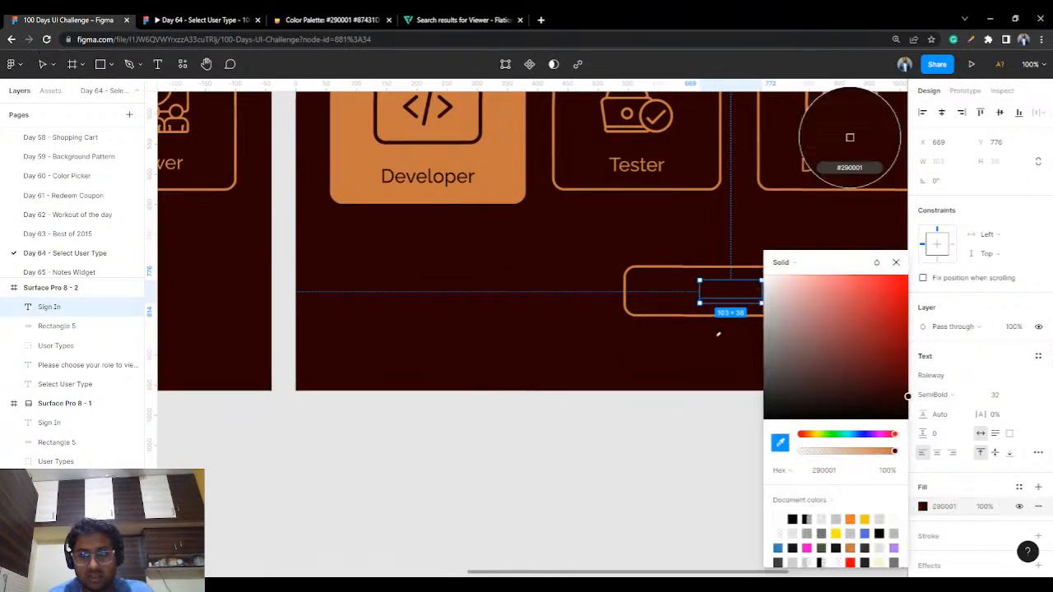
{"action": "left_click", "coordinate": [687, 404]}
Fill the Sign In button rectangle in the duplicated frame with the orange C87941 sampled from the Developer card.
{"action": "left_click", "coordinate": [660, 317]}
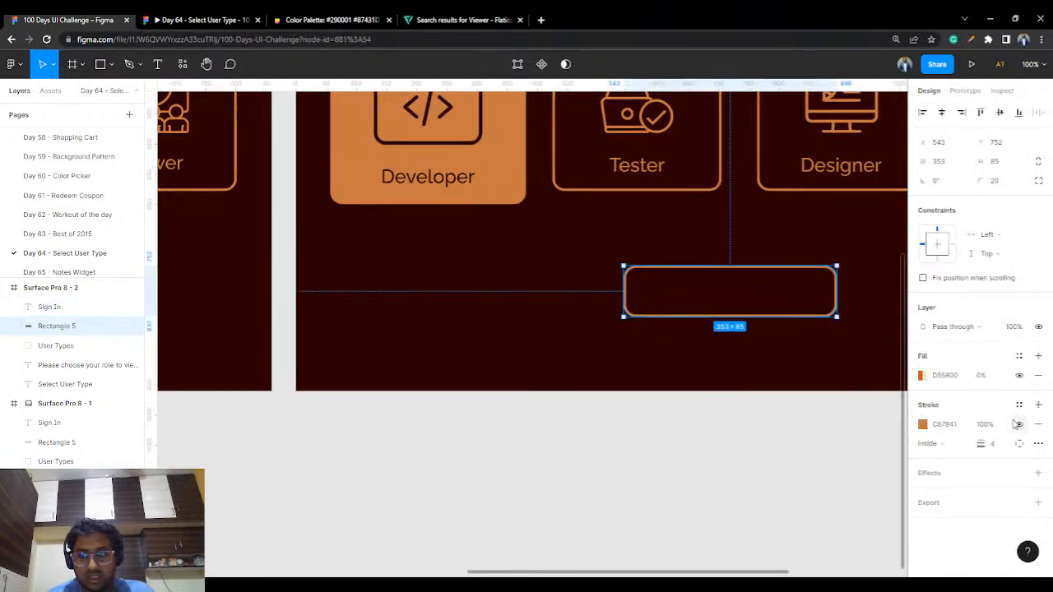
{"action": "left_click", "coordinate": [923, 376]}
{"action": "left_click", "coordinate": [780, 442]}
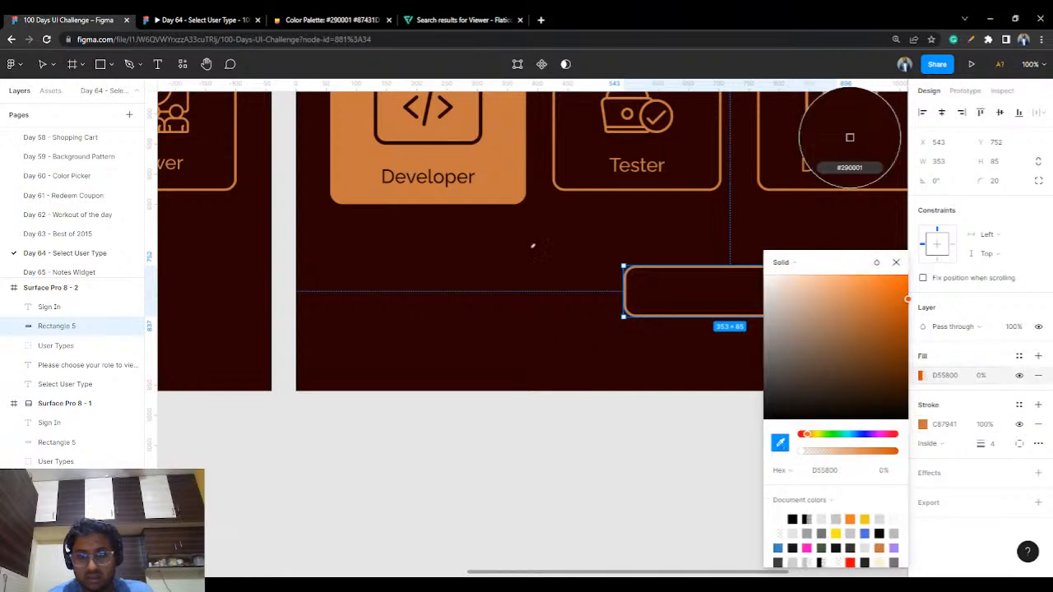
{"action": "left_click", "coordinate": [850, 137]}
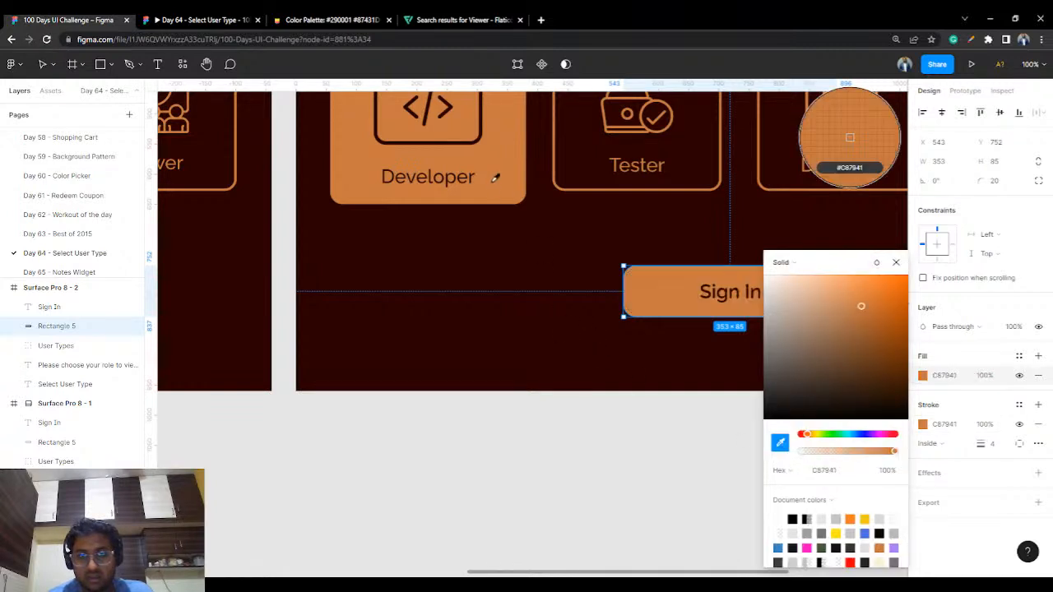
{"action": "left_click", "coordinate": [897, 261]}
{"action": "left_click", "coordinate": [804, 461]}
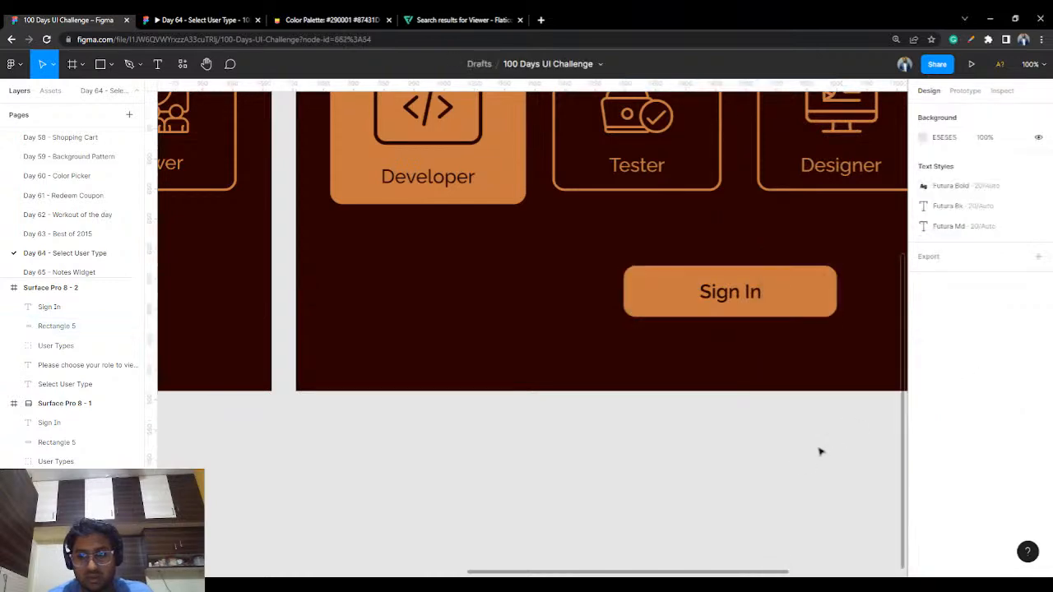
{"action": "scroll", "coordinate": [819, 452], "scroll_direction": "down", "scroll_amount": 5}
{"action": "scroll", "coordinate": [717, 455], "scroll_direction": "up", "scroll_amount": 2}
{"action": "left_click_drag", "start_coordinate": [828, 475], "coordinate": [677, 445]}
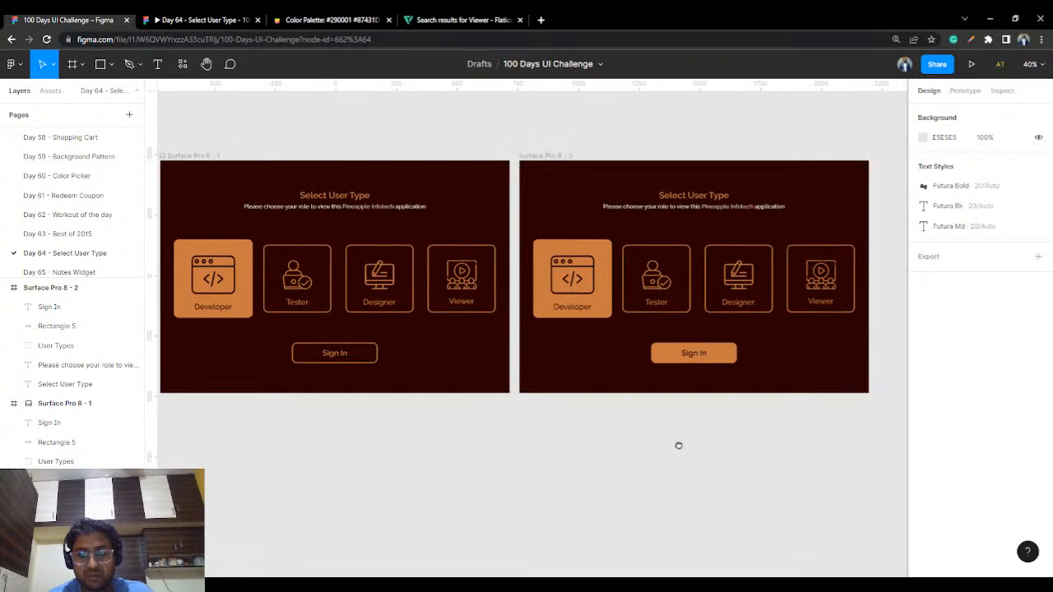
{"action": "left_click", "coordinate": [197, 156]}
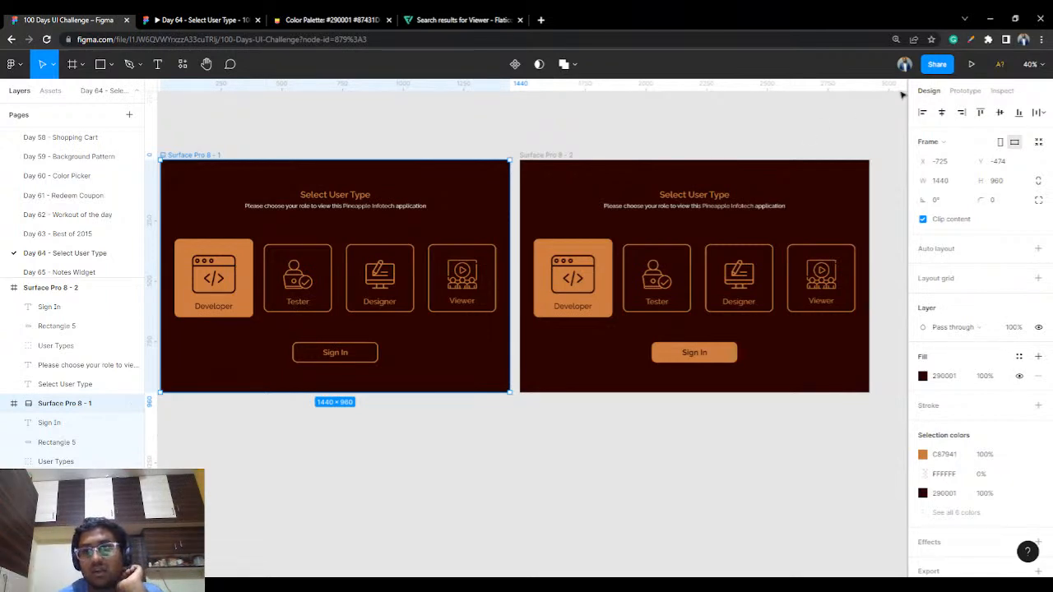
{"action": "left_click", "coordinate": [976, 94]}
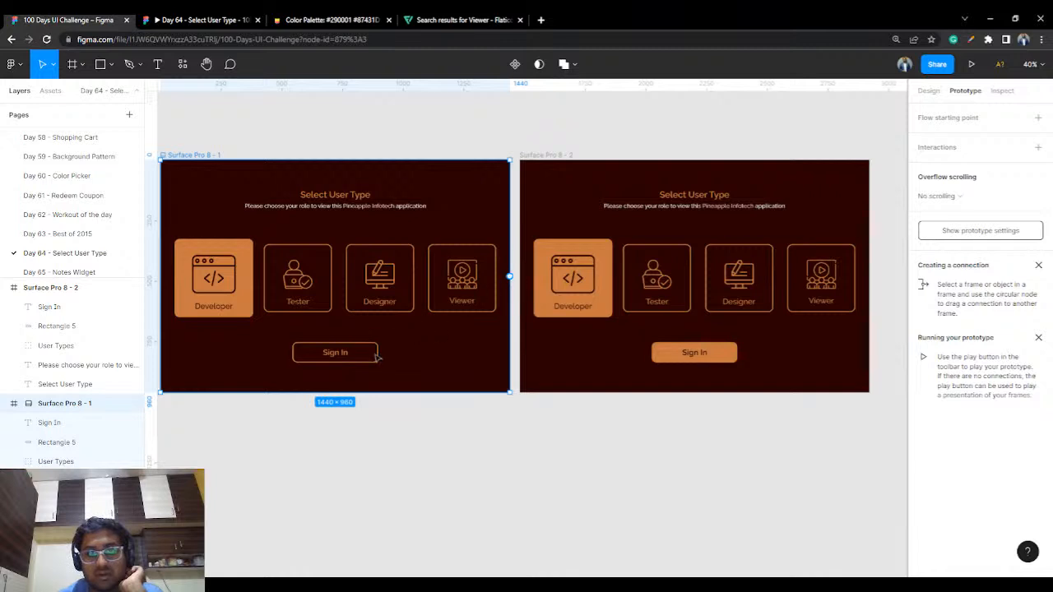
{"action": "left_click", "coordinate": [930, 93]}
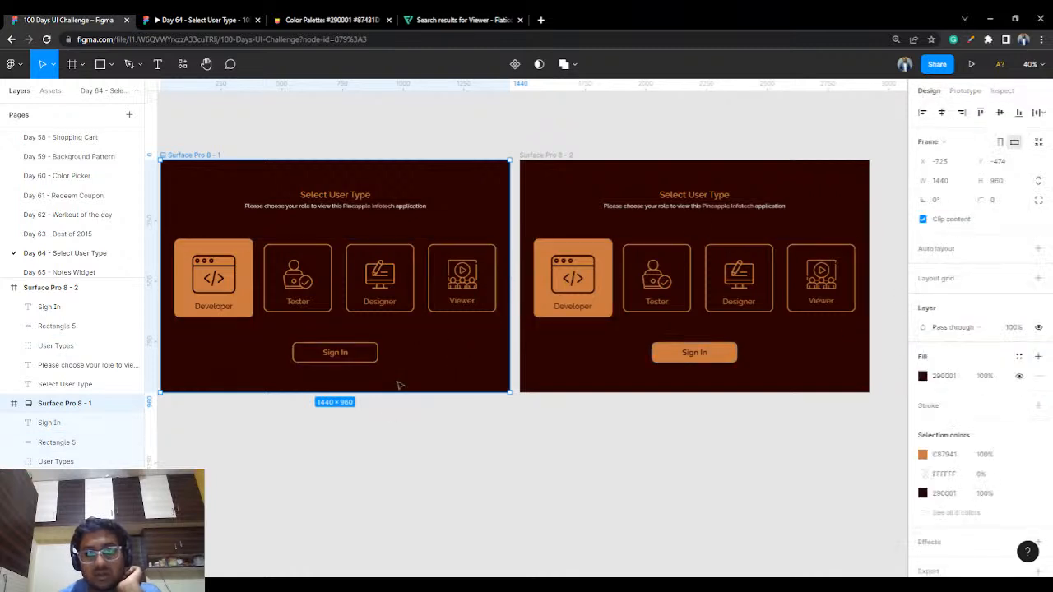
Group the Sign In text and button outline in the original frame and name the group Signin.
{"action": "left_click", "coordinate": [395, 441]}
{"action": "left_click_drag", "start_coordinate": [393, 420], "coordinate": [289, 336]}
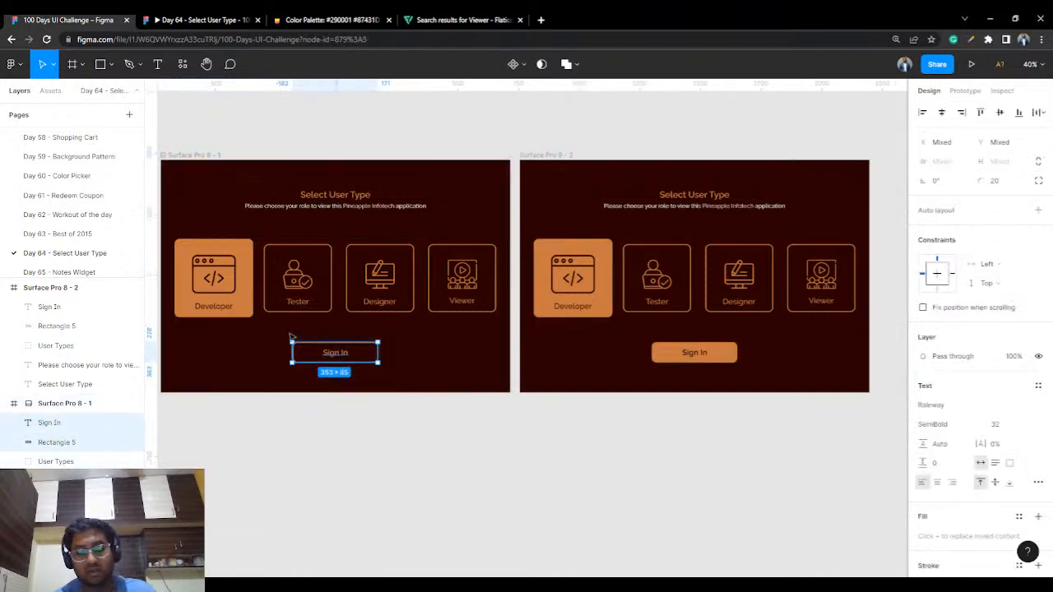
{"action": "key", "text": "ctrl+g"}
{"action": "double_click", "coordinate": [99, 424]}
{"action": "type", "text": "Signin"}
{"action": "key", "text": "Return"}
Group the filled Sign In button with its text in the duplicated frame and name the group Sigin.
{"action": "left_click_drag", "start_coordinate": [736, 426], "coordinate": [650, 334]}
{"action": "key", "text": "ctrl+g"}
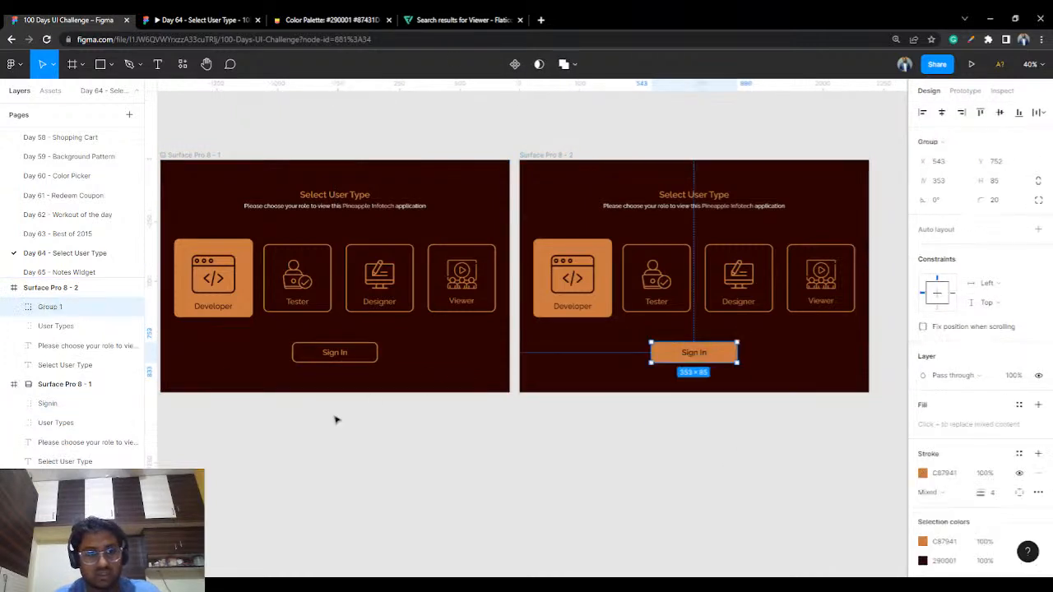
{"action": "double_click", "coordinate": [53, 304]}
{"action": "type", "text": "Sig"}
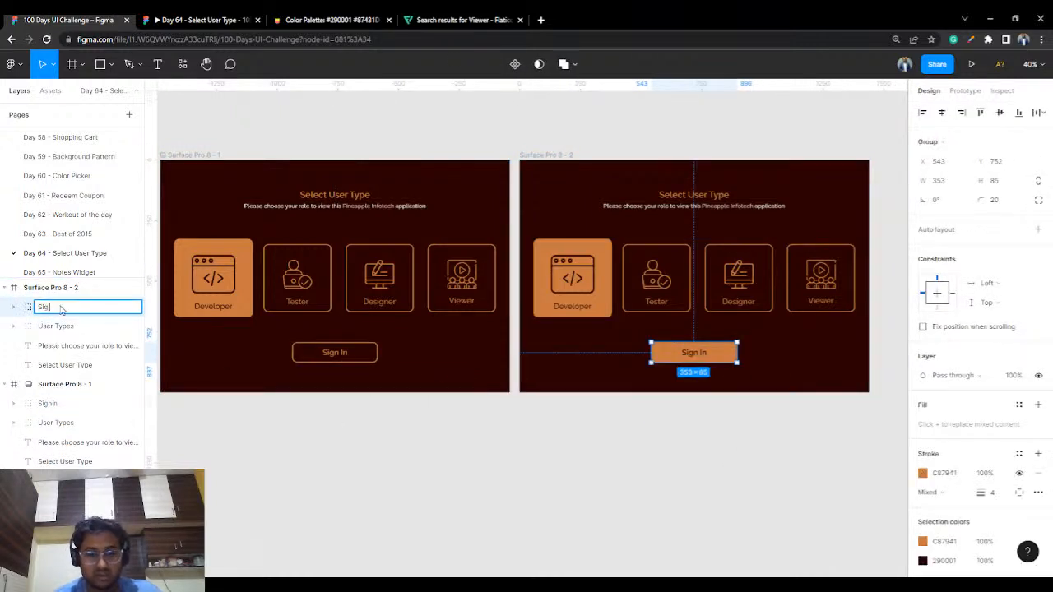
{"action": "type", "text": "nin"}
{"action": "left_click", "coordinate": [313, 451]}
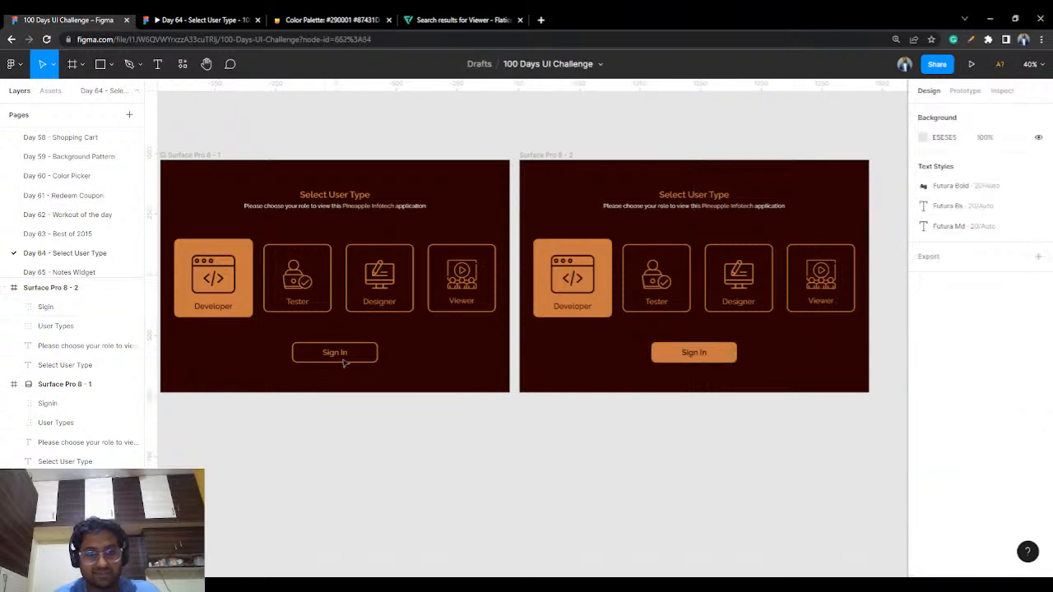
Link the original frame's Signin group to the duplicated frame with an Open overlay prototype interaction.
{"action": "left_click", "coordinate": [337, 354]}
{"action": "left_click", "coordinate": [963, 90]}
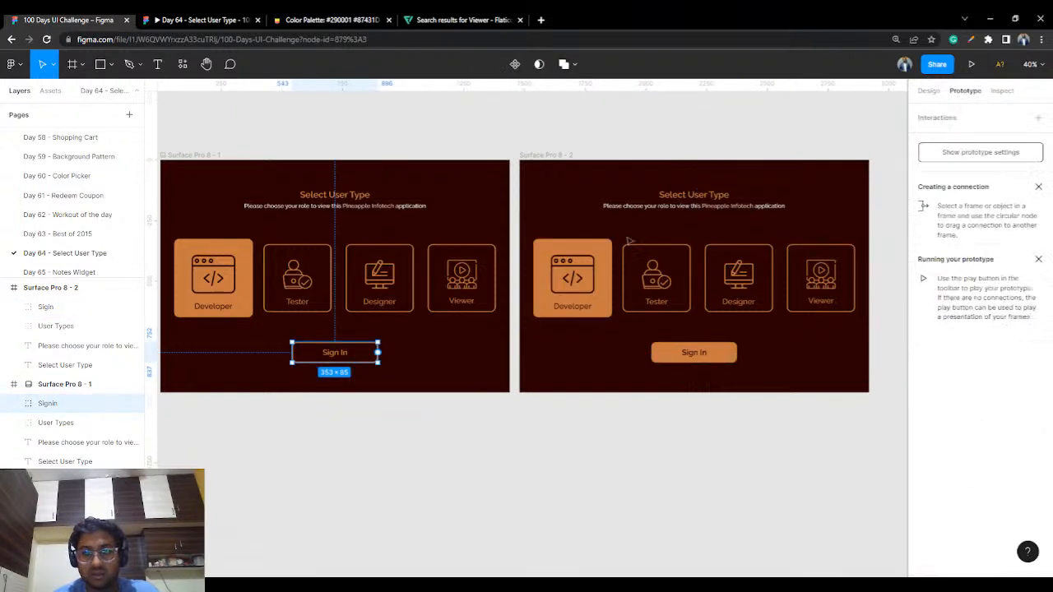
{"action": "left_click_drag", "start_coordinate": [378, 352], "coordinate": [600, 298]}
{"action": "left_click", "coordinate": [831, 193]}
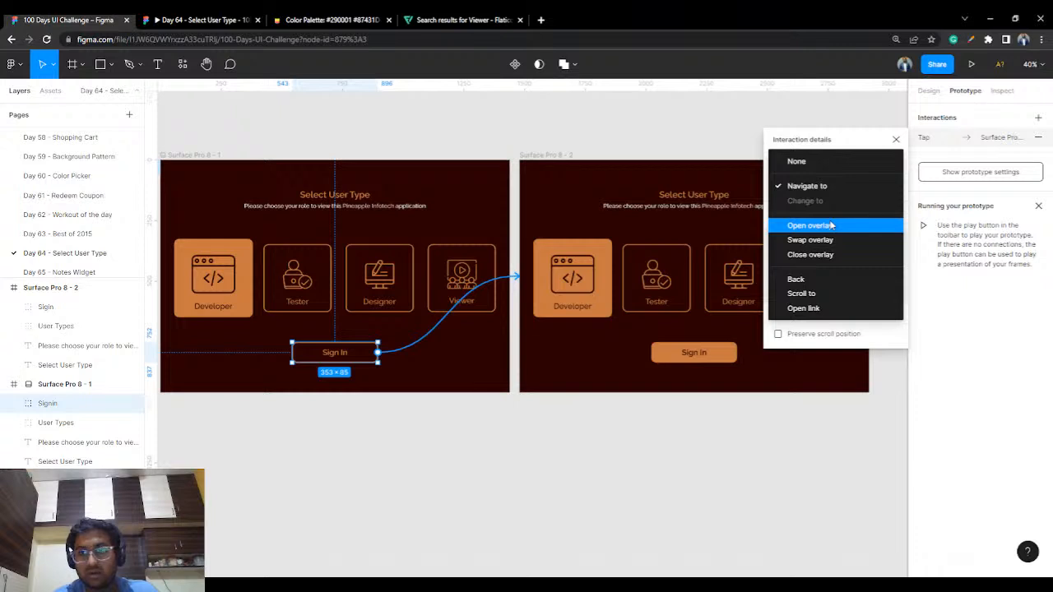
{"action": "left_click", "coordinate": [831, 225]}
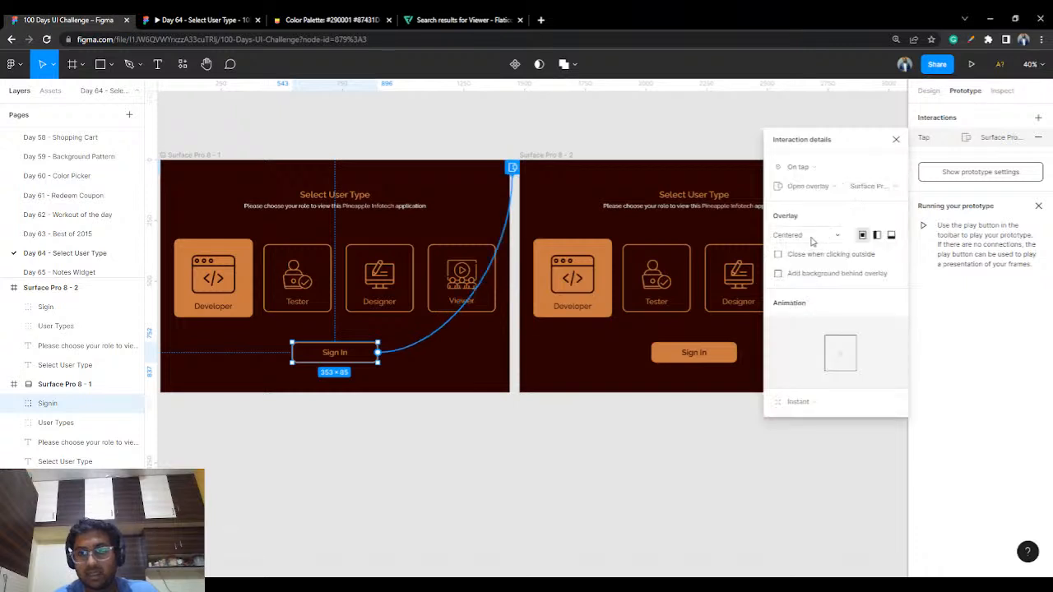
Try the Manual position for the overlay and undo it.
{"action": "left_click", "coordinate": [810, 237]}
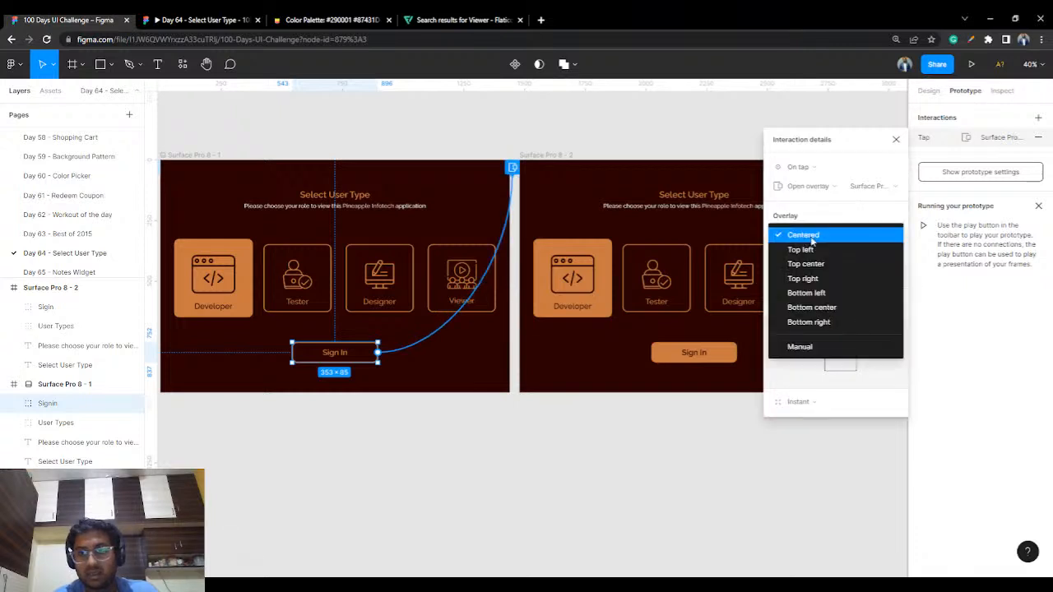
{"action": "left_click", "coordinate": [821, 346]}
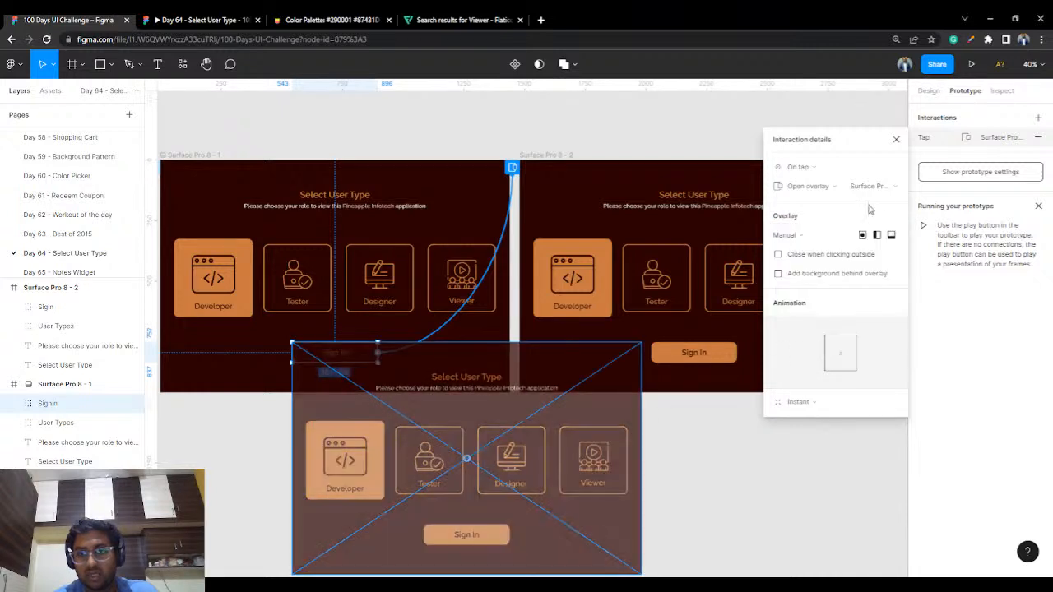
{"action": "key", "text": "ctrl+z"}
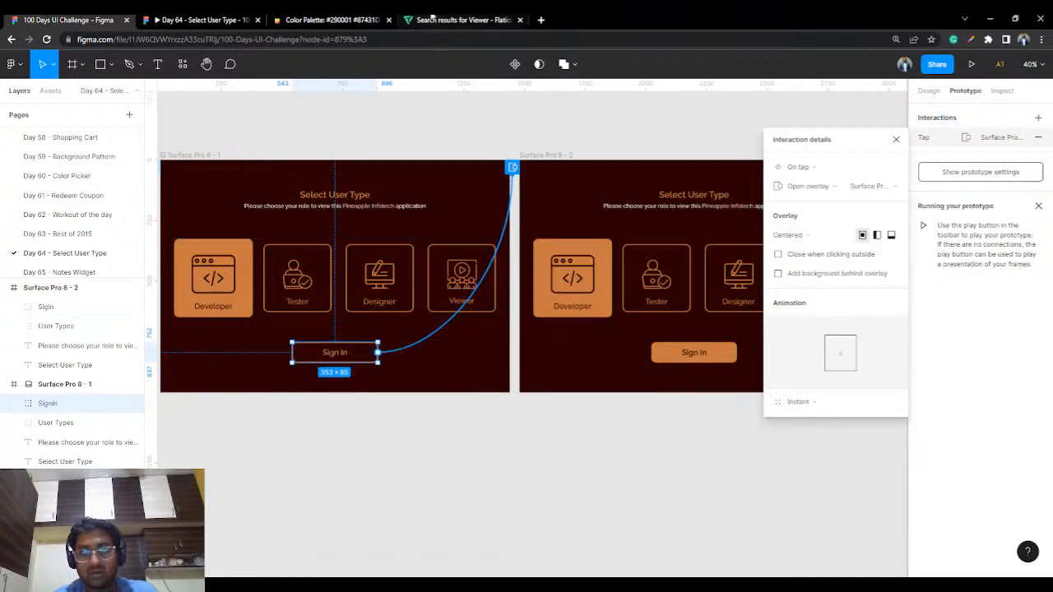
Check the Sign In button in the prototype preview and set its interaction trigger to While hovering.
{"action": "left_click", "coordinate": [210, 20]}
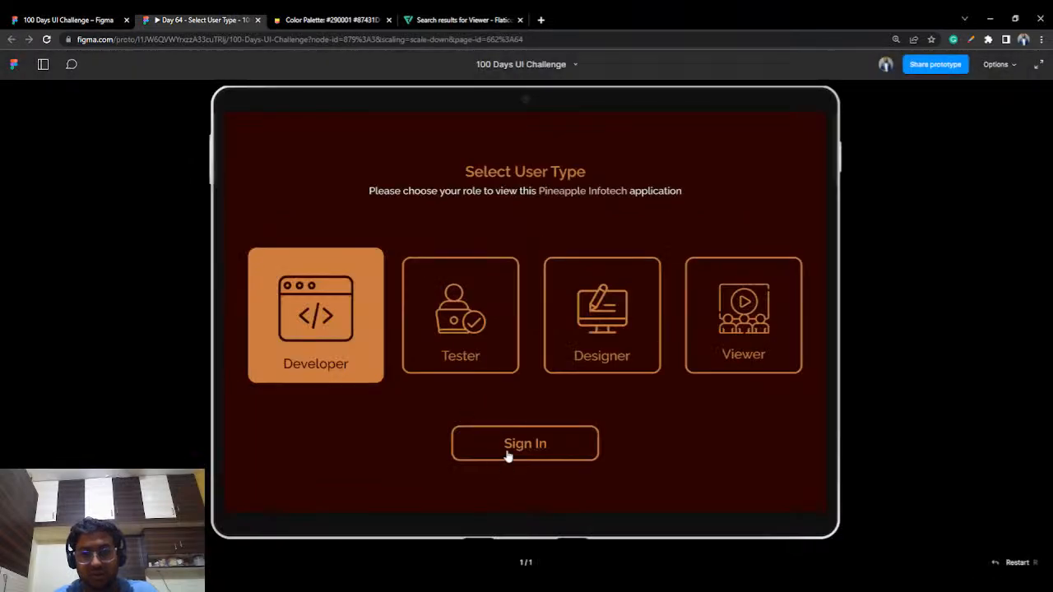
{"action": "left_click", "coordinate": [115, 19]}
{"action": "left_click", "coordinate": [814, 168]}
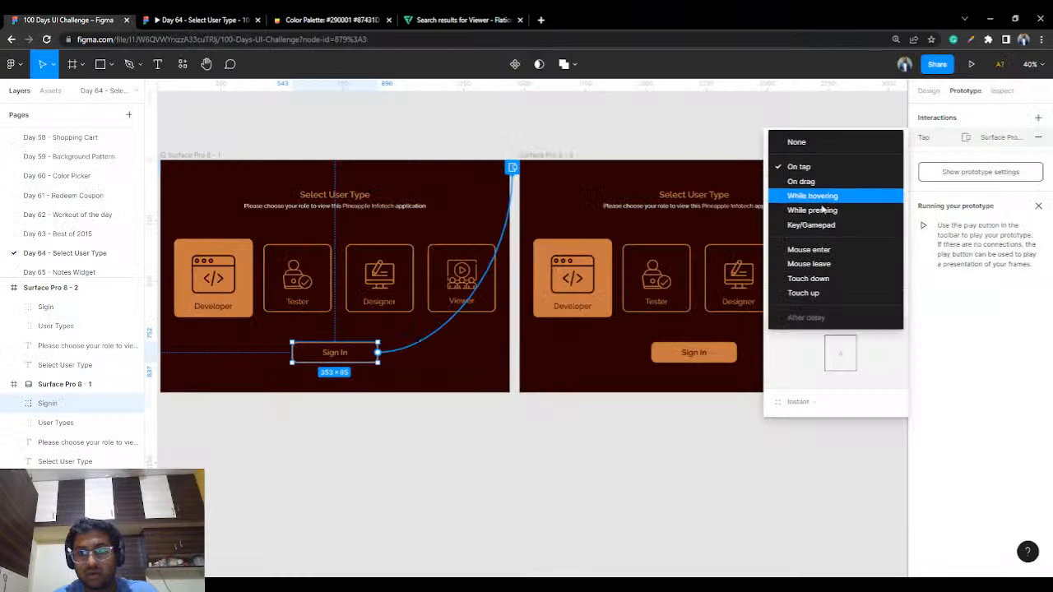
{"action": "left_click", "coordinate": [844, 198]}
Test the Sign In button's hover effect in the prototype preview, reloading the preview to check it again.
{"action": "left_click", "coordinate": [197, 18]}
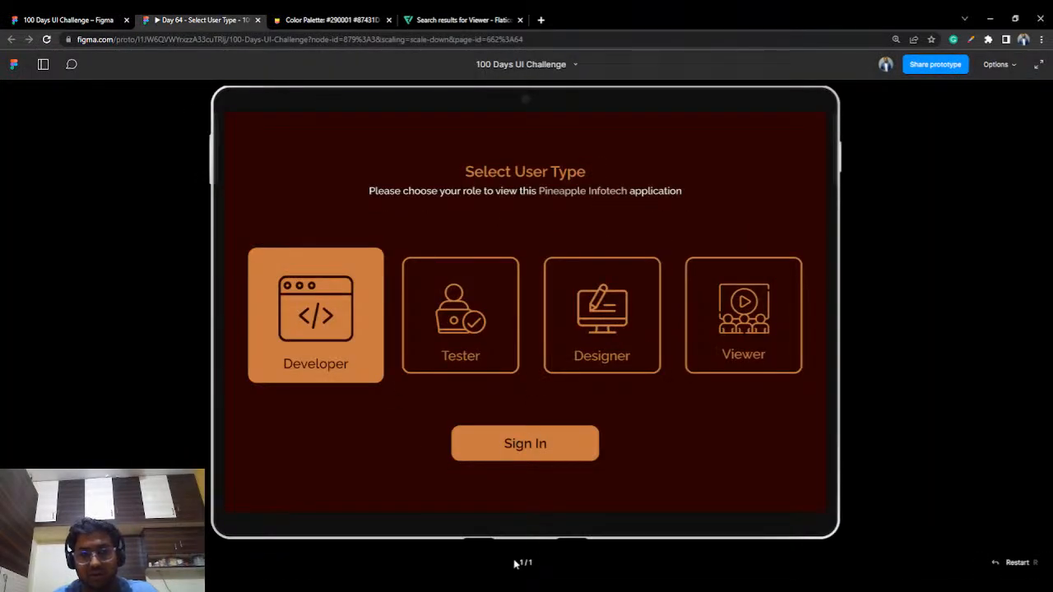
{"action": "left_click", "coordinate": [14, 20]}
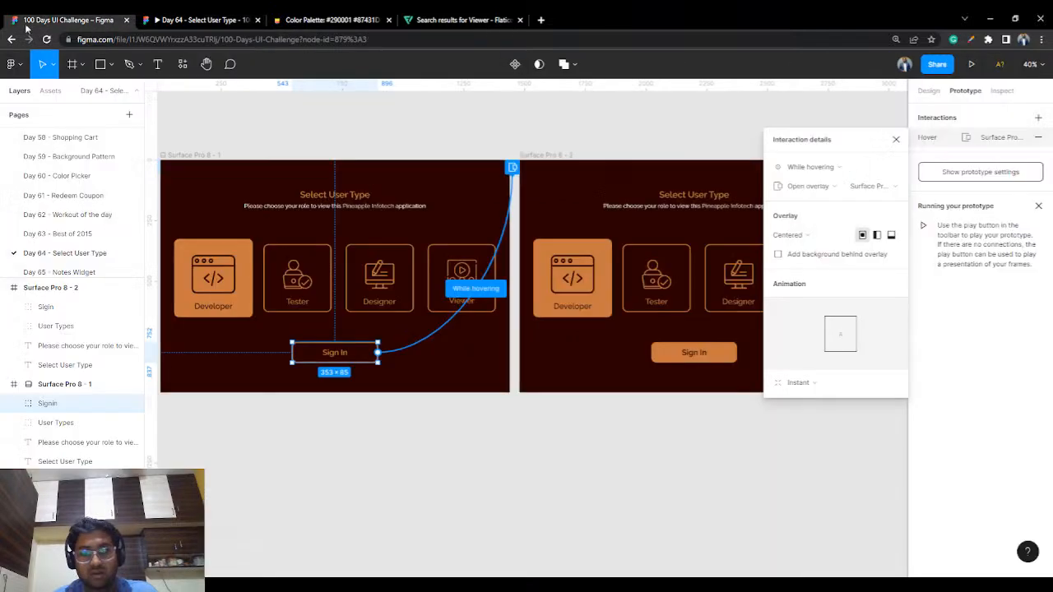
{"action": "left_click", "coordinate": [498, 132]}
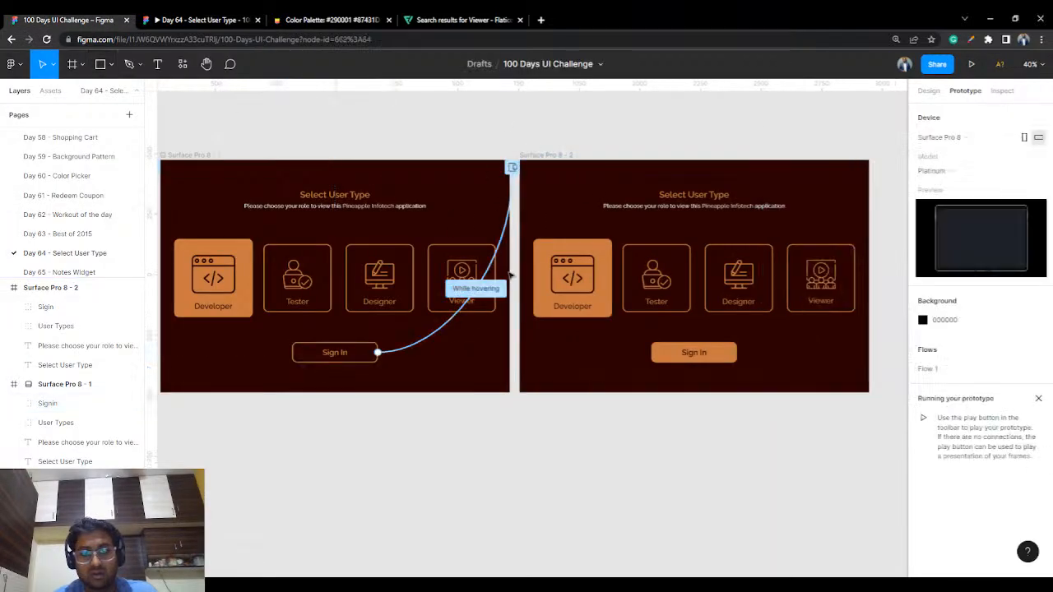
{"action": "left_click", "coordinate": [167, 18]}
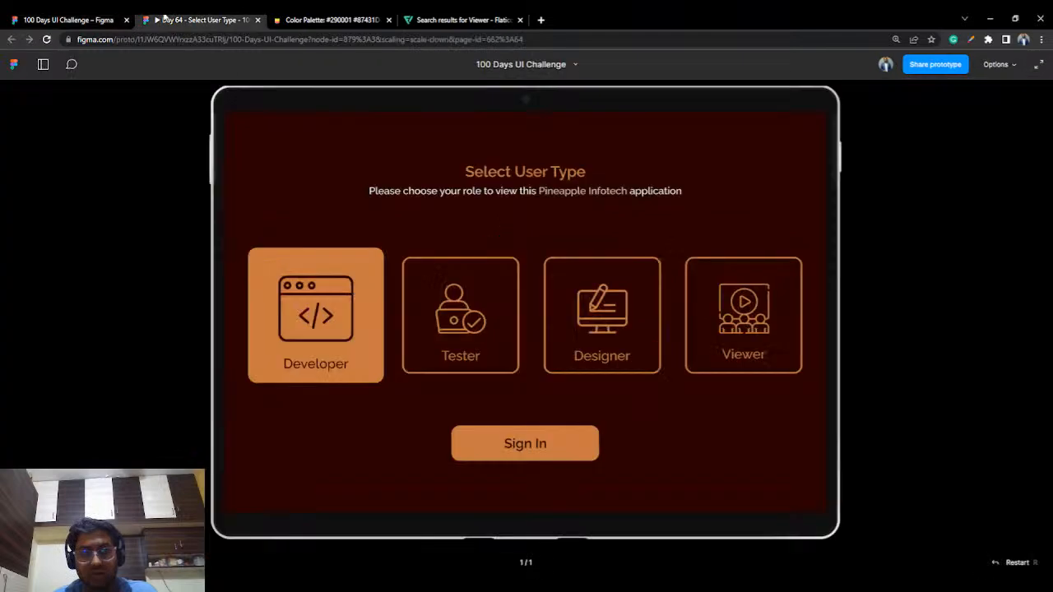
{"action": "left_click", "coordinate": [51, 39]}
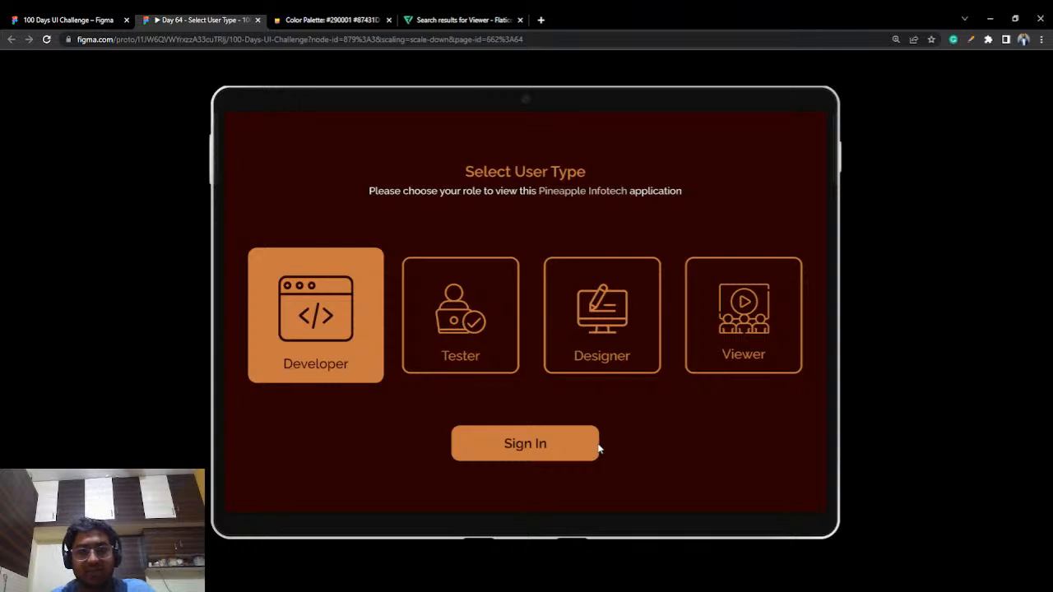
{"action": "key", "text": "alt+Tab"}
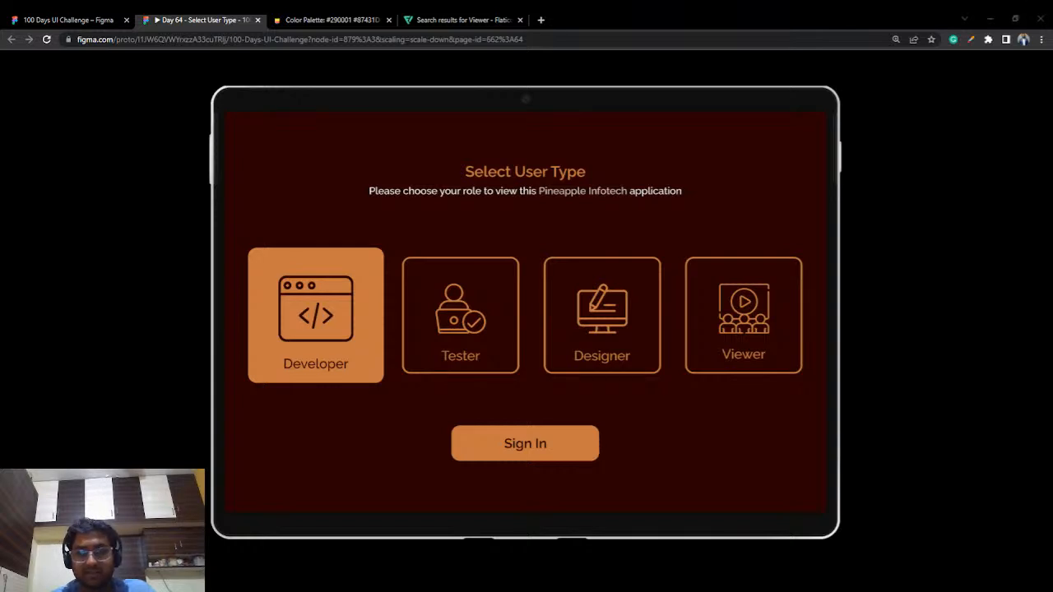